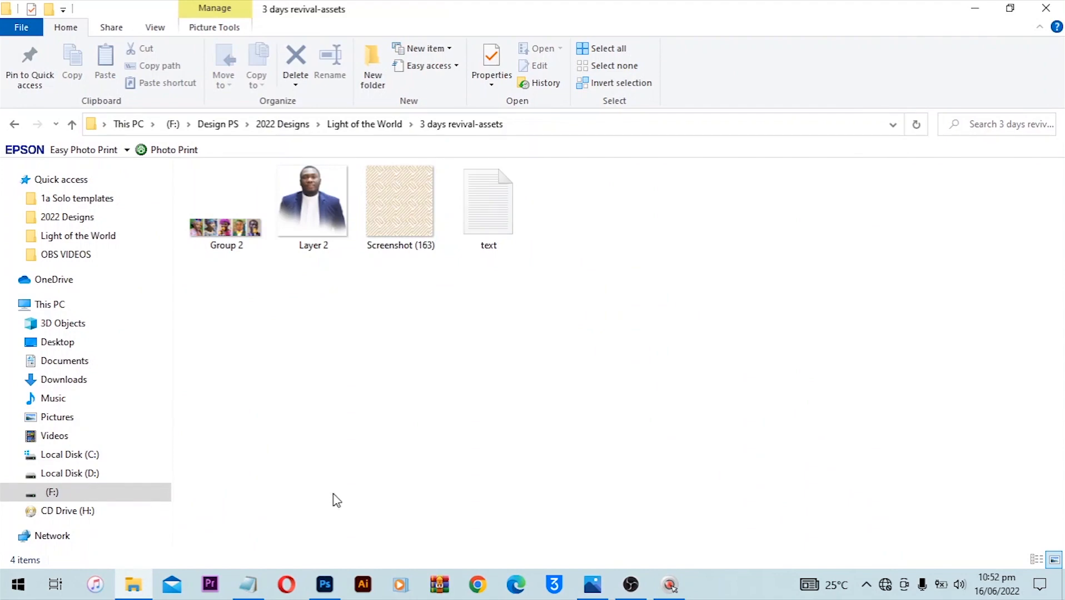
- Switch to Photoshop and choose the A4 print preset for a new document, 210 x 297 mm at 300 ppi
left_click(325, 584)
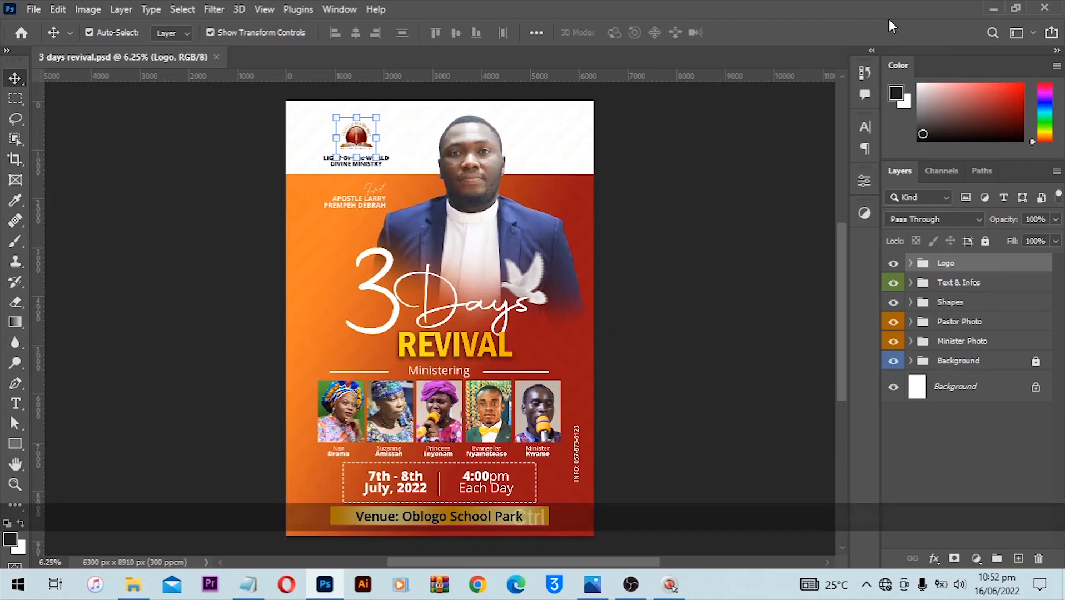
key("ctrl+n")
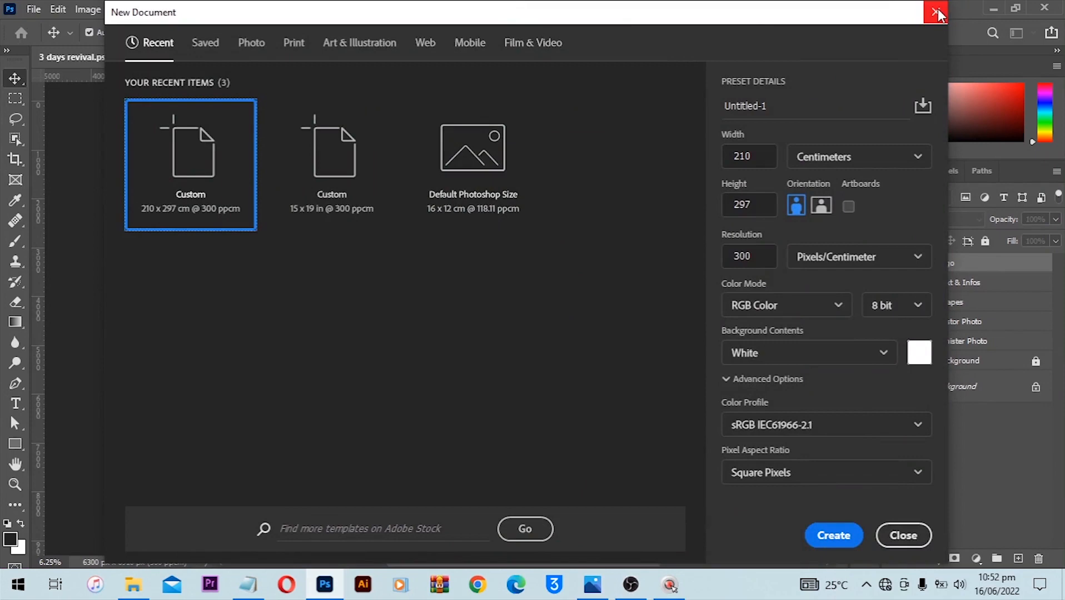
left_click(938, 14)
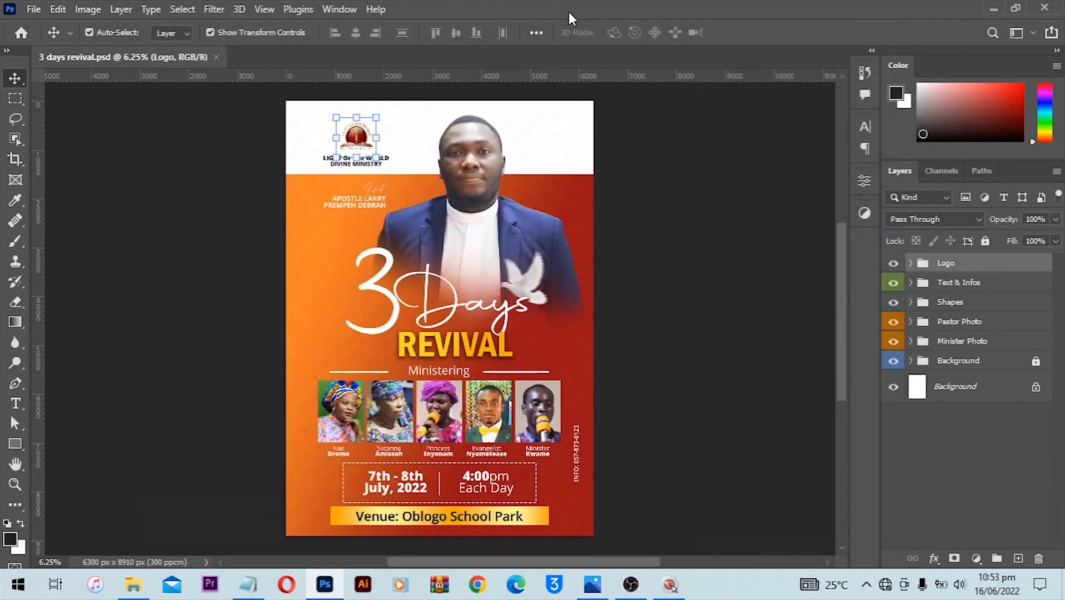
left_click(34, 10)
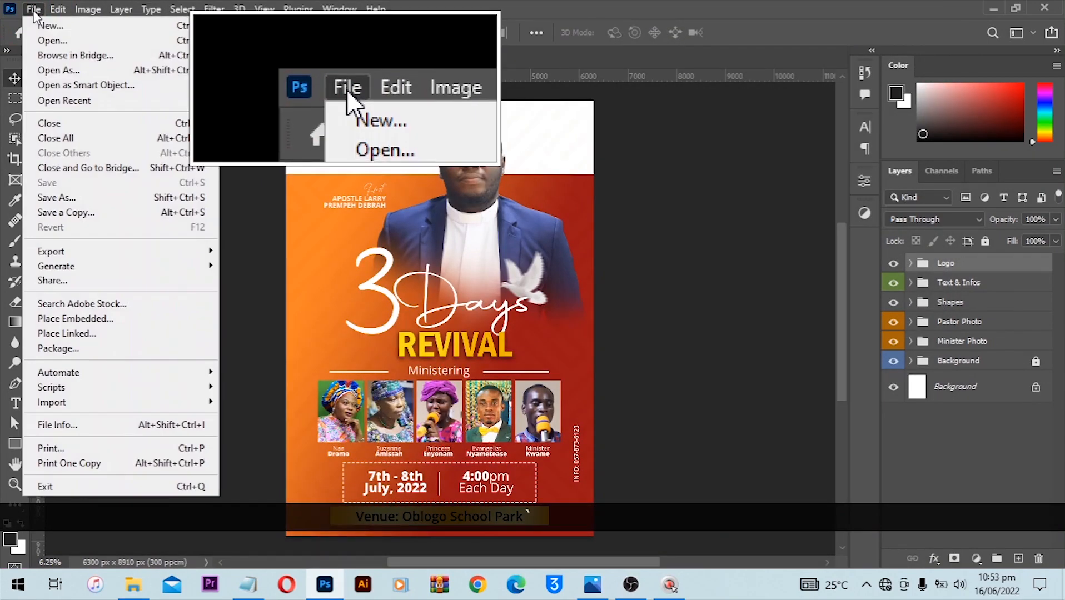
left_click(48, 27)
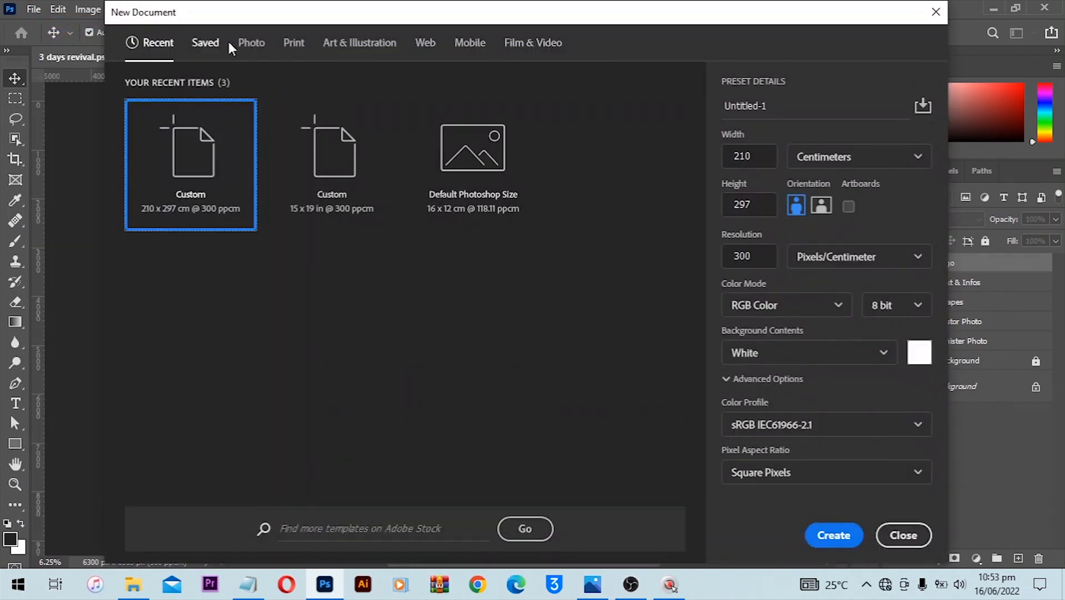
left_click(295, 43)
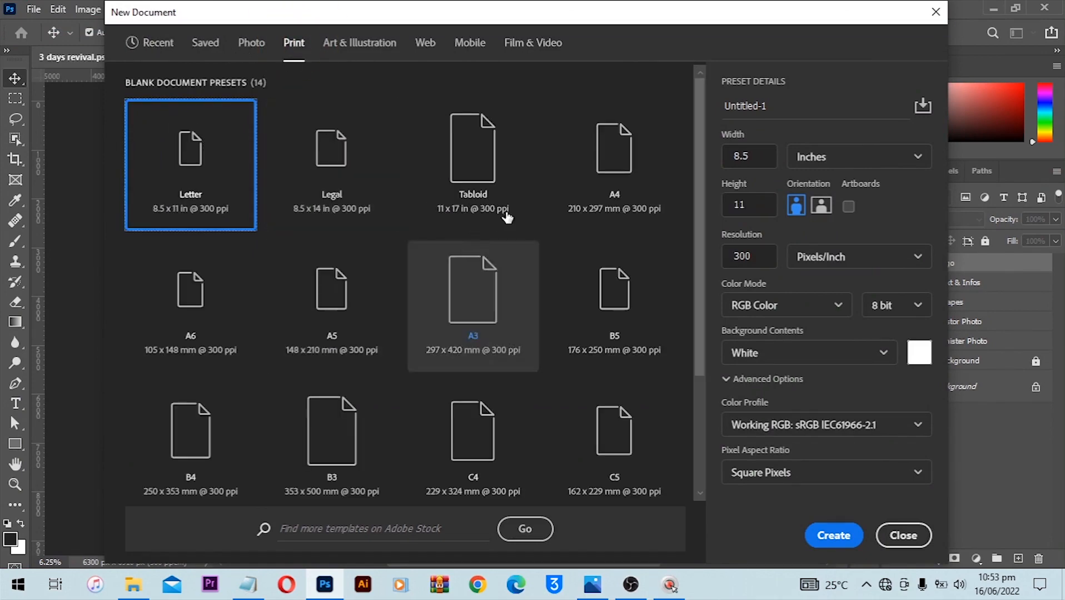
left_click(625, 171)
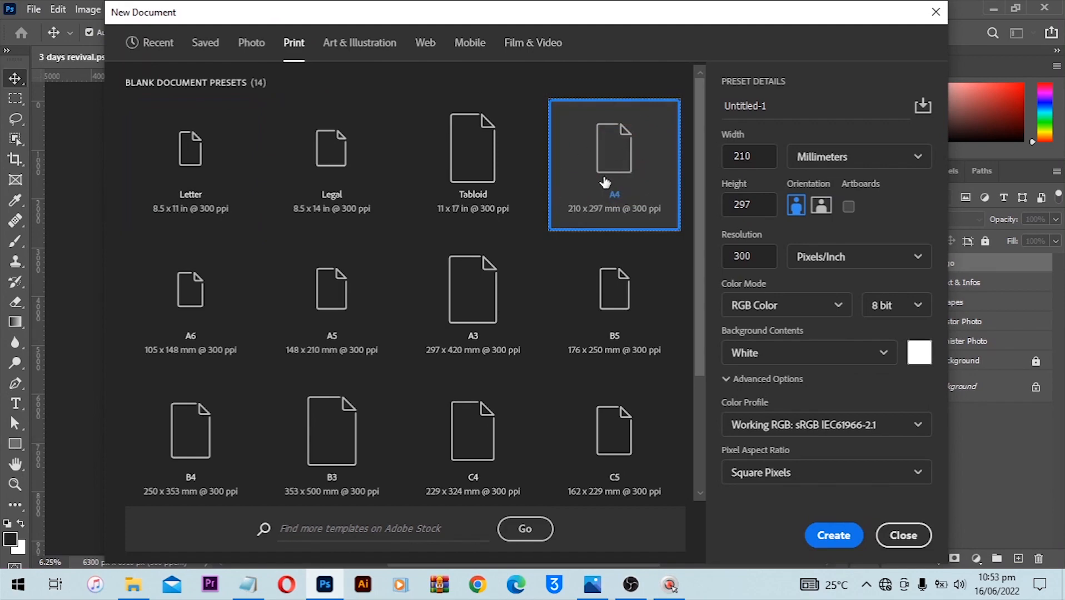
- Name the new document "3 day revival" and create it
left_click_drag(779, 105, 706, 103)
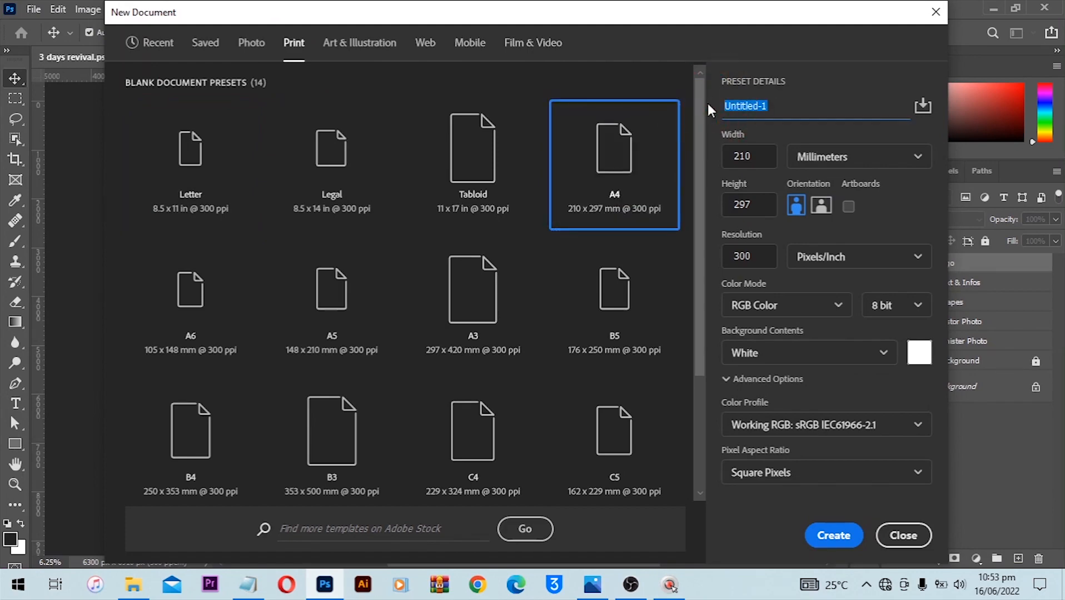
type("3")
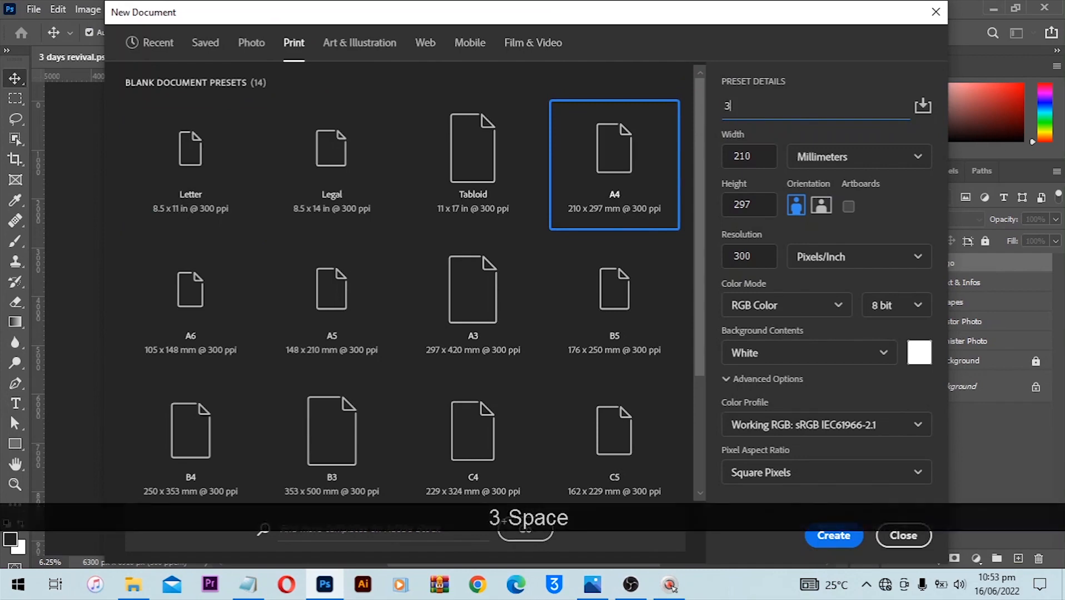
type(" day ")
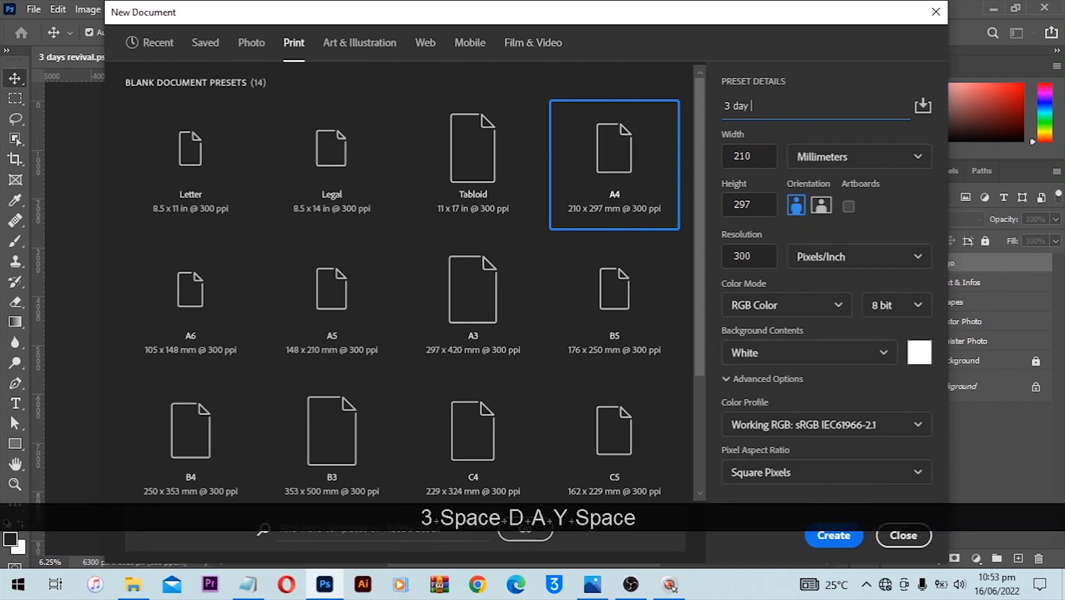
type("revi")
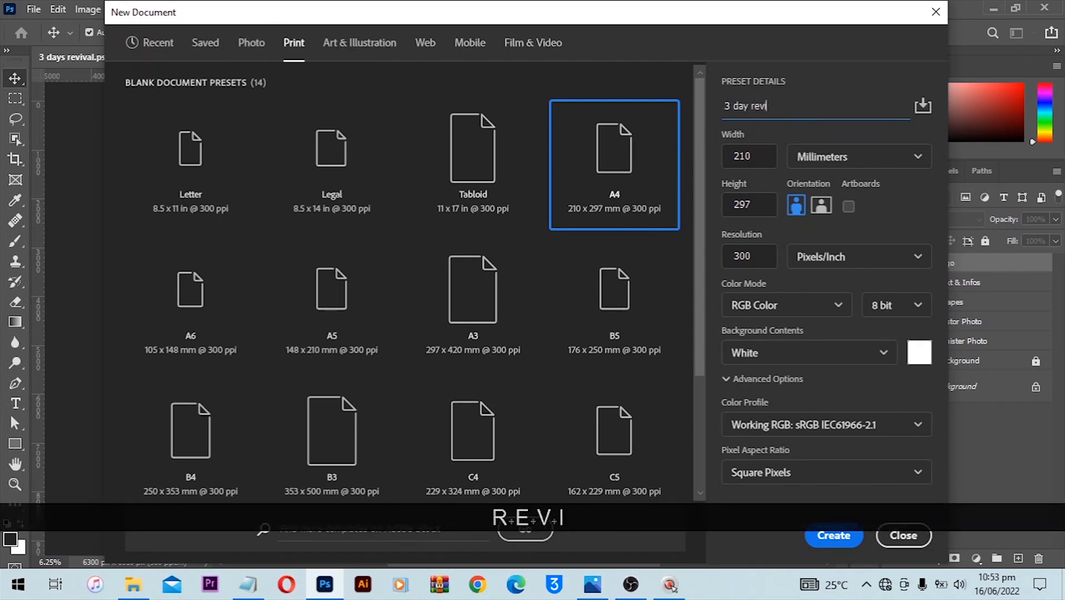
type("val")
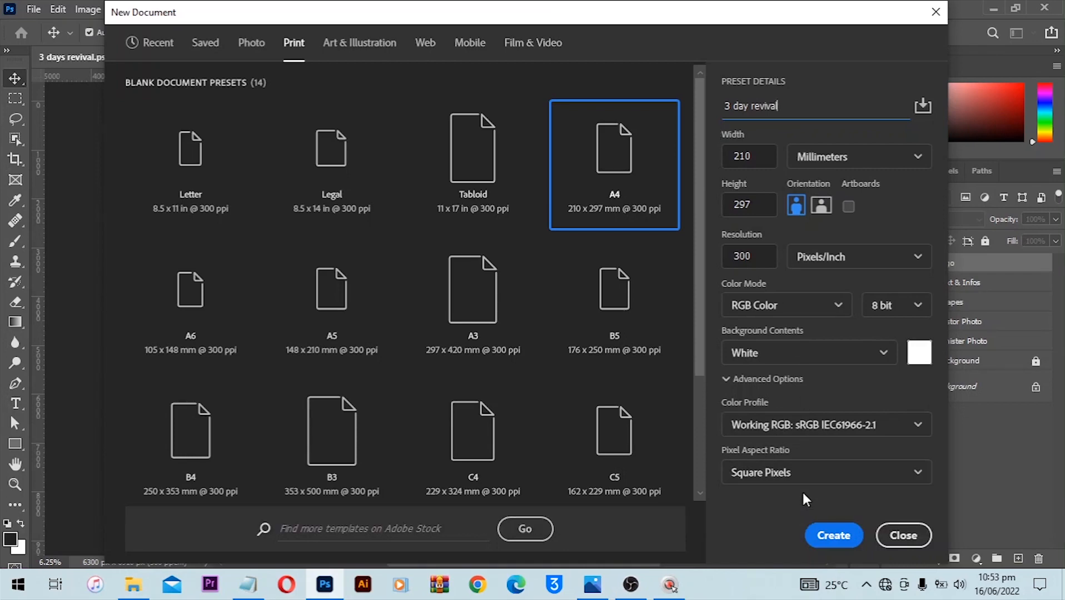
left_click(824, 531)
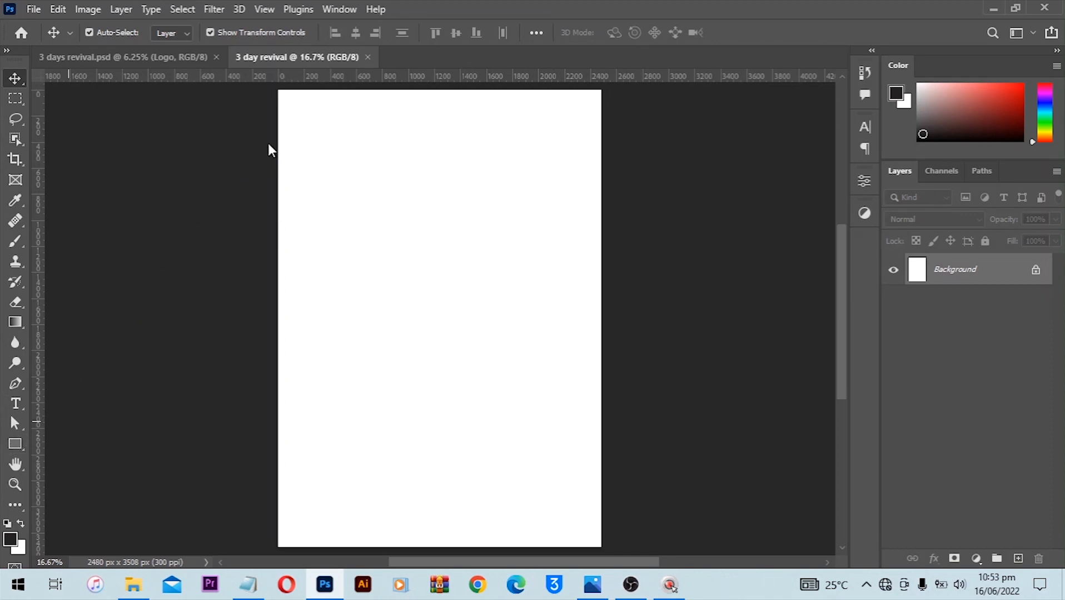
- Draw a rectangle about 2615 x 3140 px across the page and move it down to about Y 481 px, leaving a white strip above
key("u")
left_click_drag(268, 143, 608, 551)
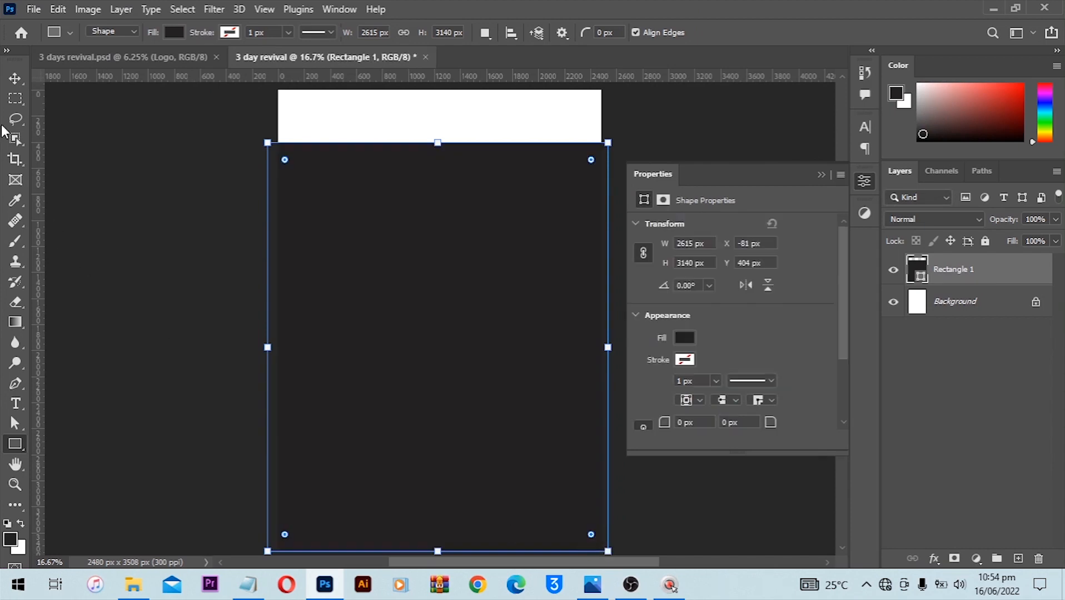
left_click(16, 79)
left_click_drag(416, 197, 414, 208)
key("Up")
key("Up")
key("Up")
key("Up")
key("Up")
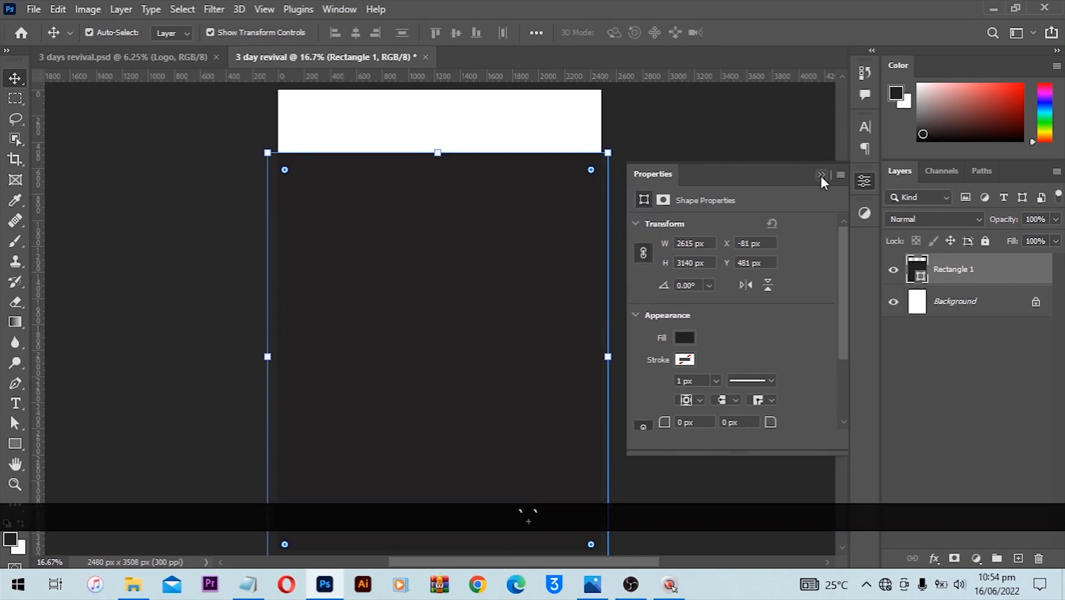
left_click(821, 176)
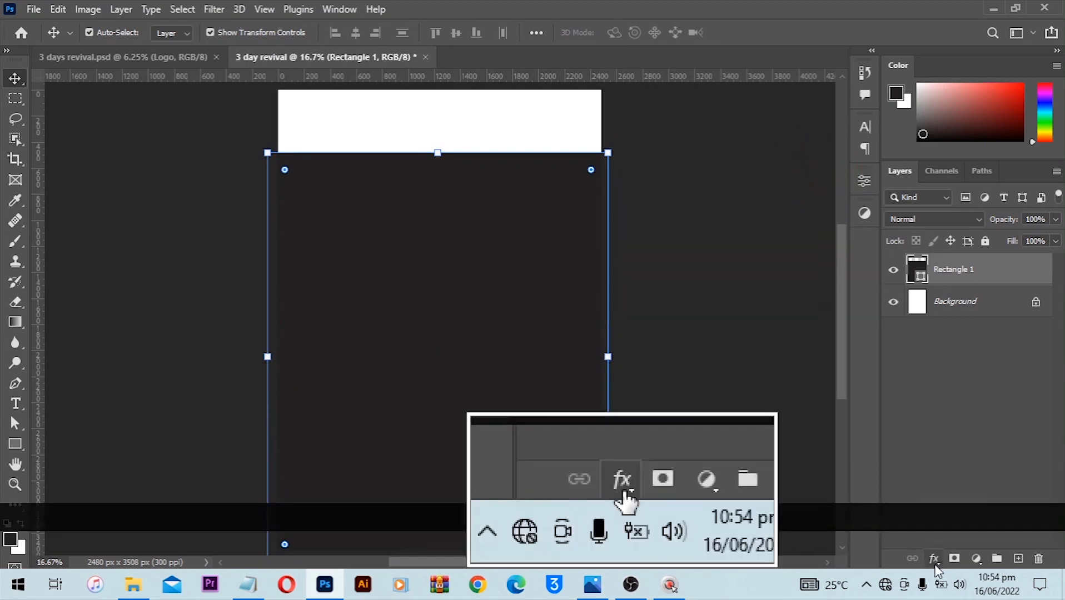
- Add a Gradient Overlay to the rectangle using the custom dark red to orange gradient preset
left_click(934, 558)
left_click(973, 511)
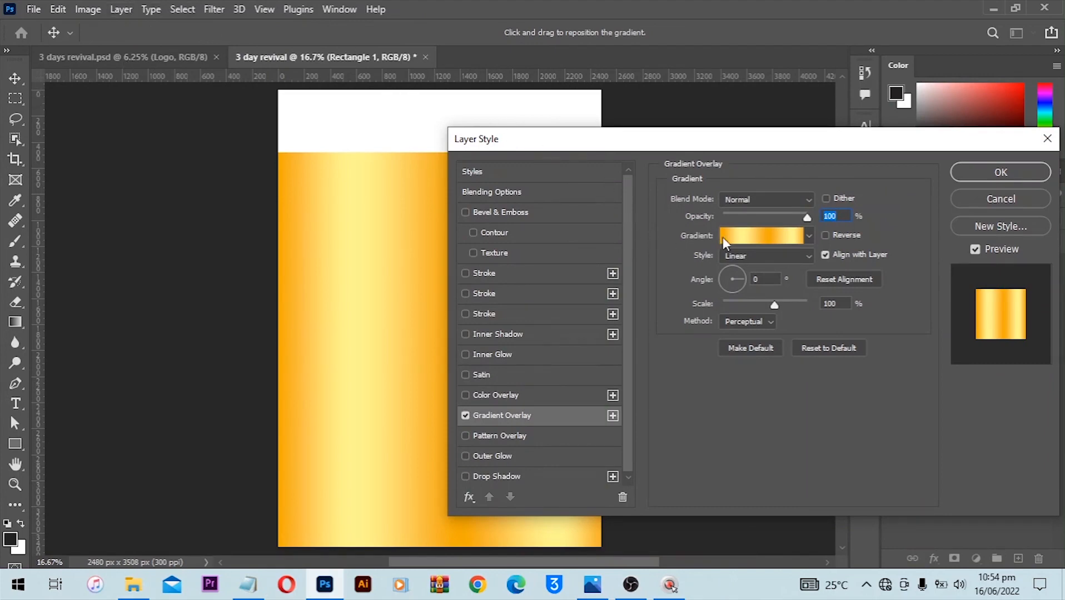
left_click(758, 238)
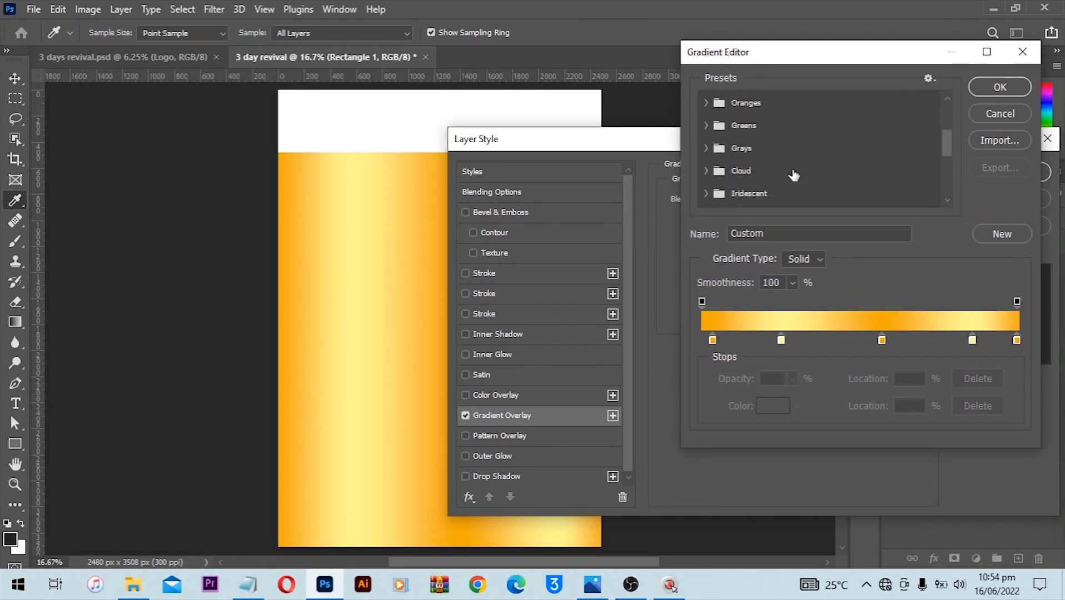
scroll(794, 175, "down", 6)
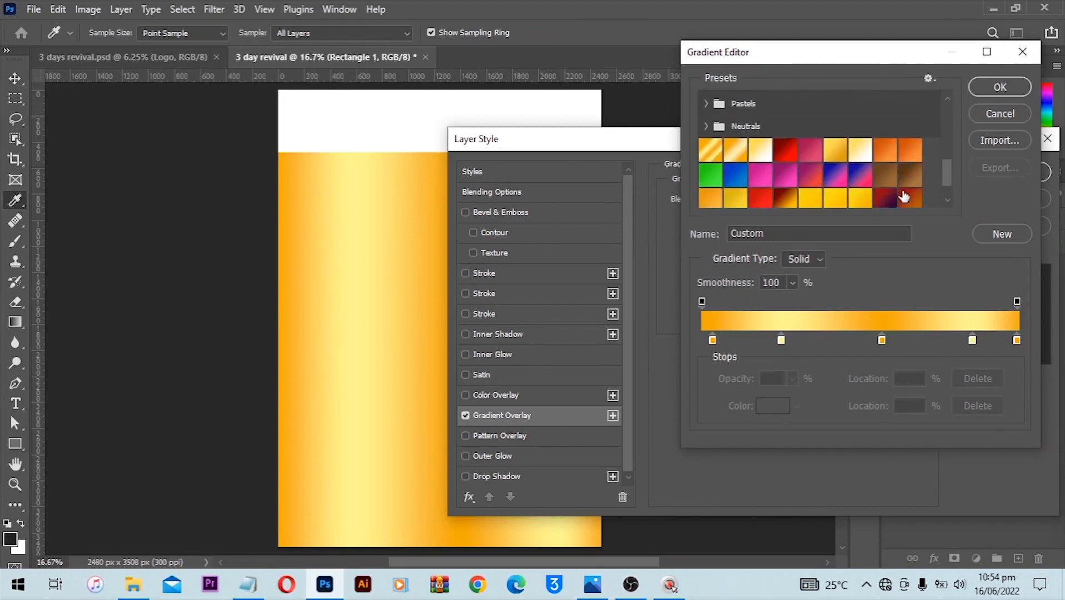
scroll(904, 197, "down", 2)
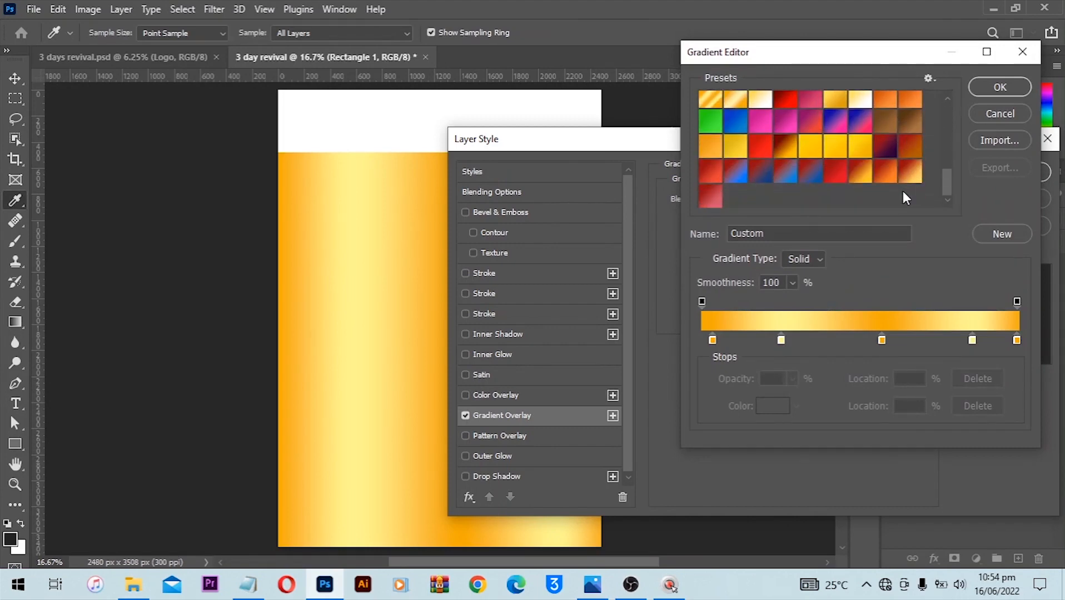
scroll(901, 188, "up", 1)
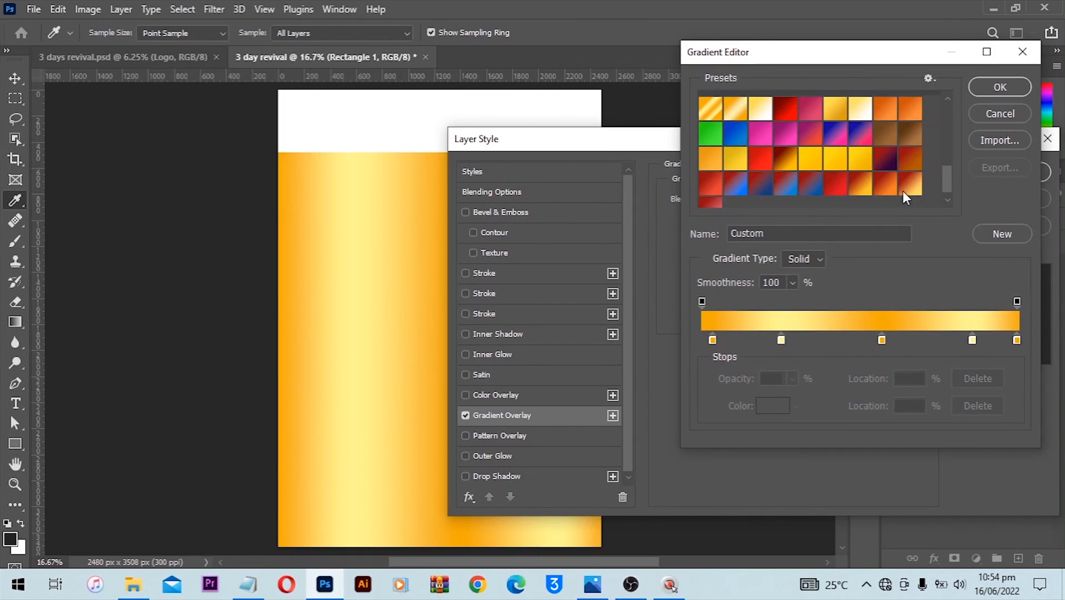
left_click(884, 157)
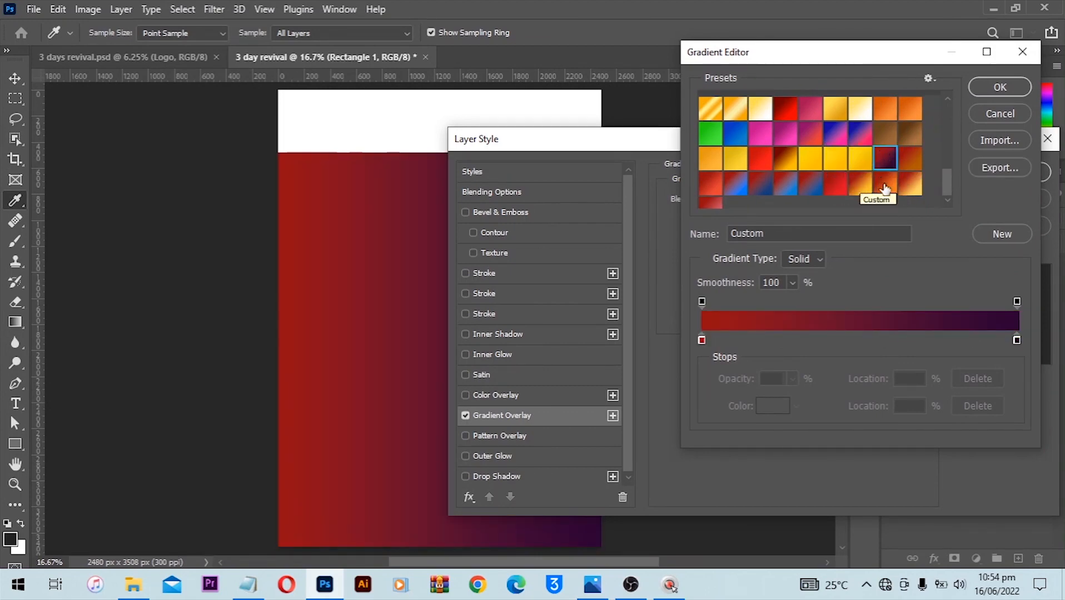
scroll(886, 178, "down", 1)
left_click(885, 172)
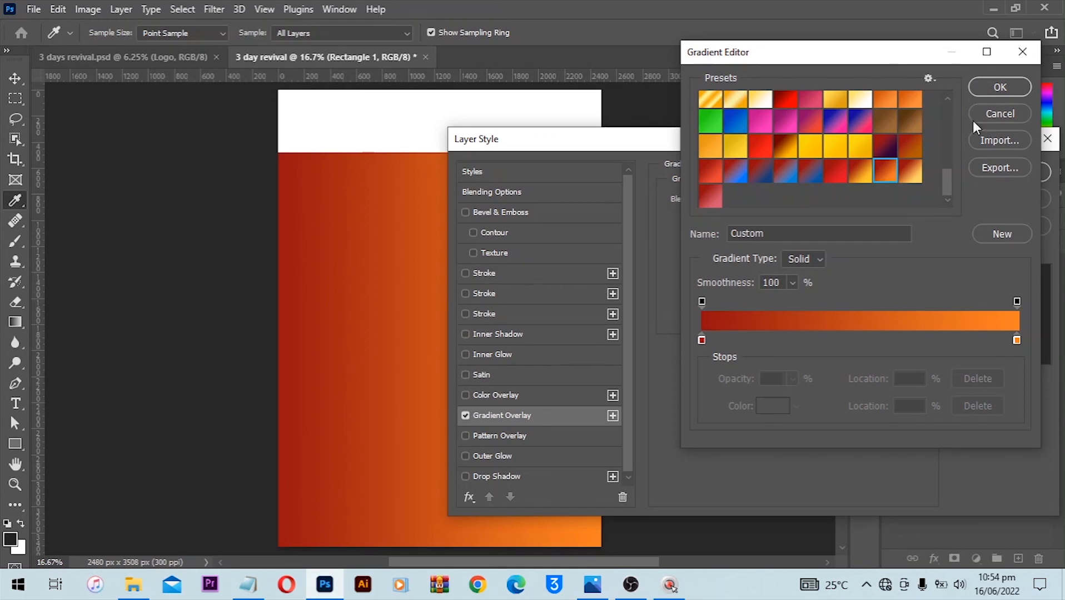
- Check the colour codes of the gradient's red and orange end stops, and accept the gradient
left_click(700, 340)
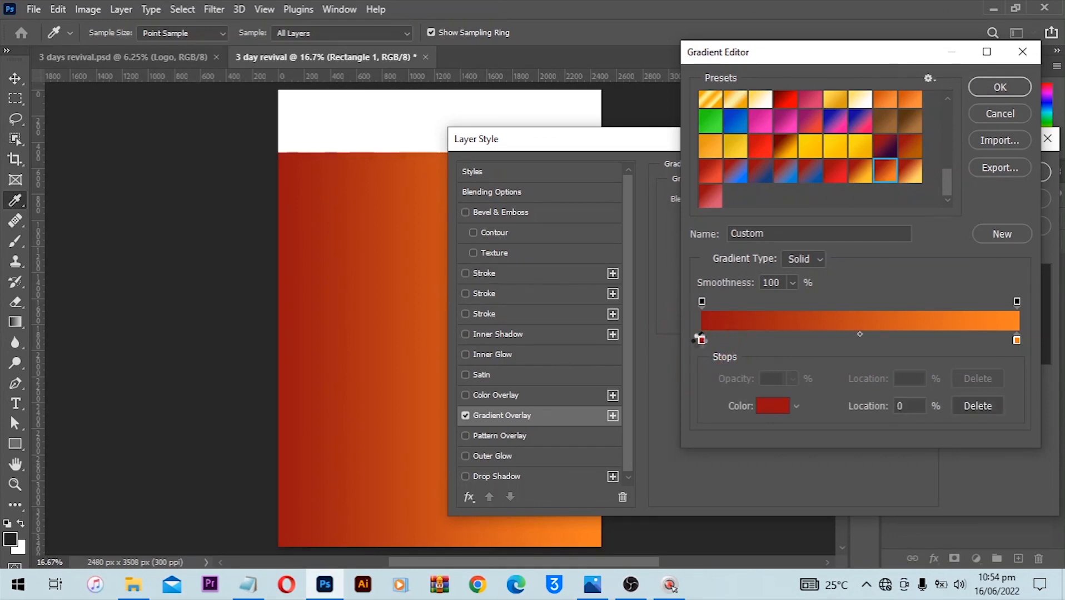
double_click(700, 340)
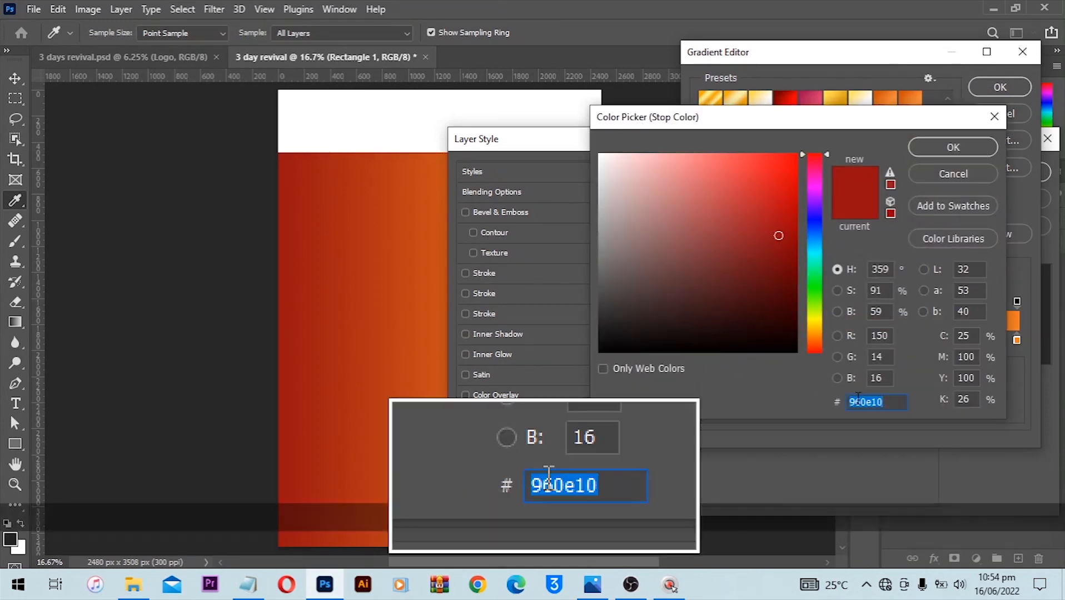
left_click(953, 149)
double_click(1016, 340)
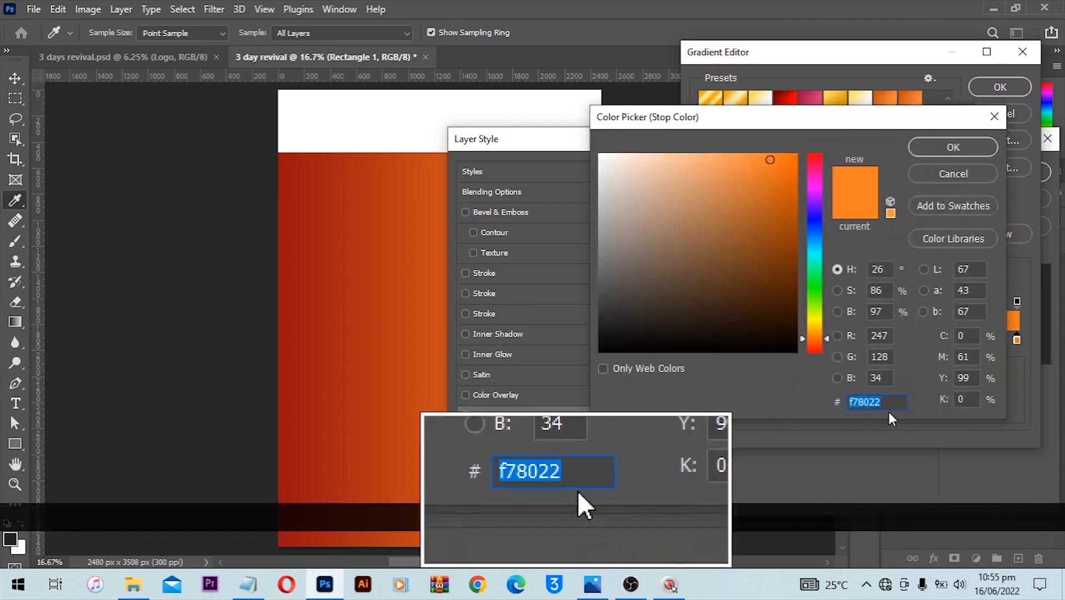
left_click(959, 140)
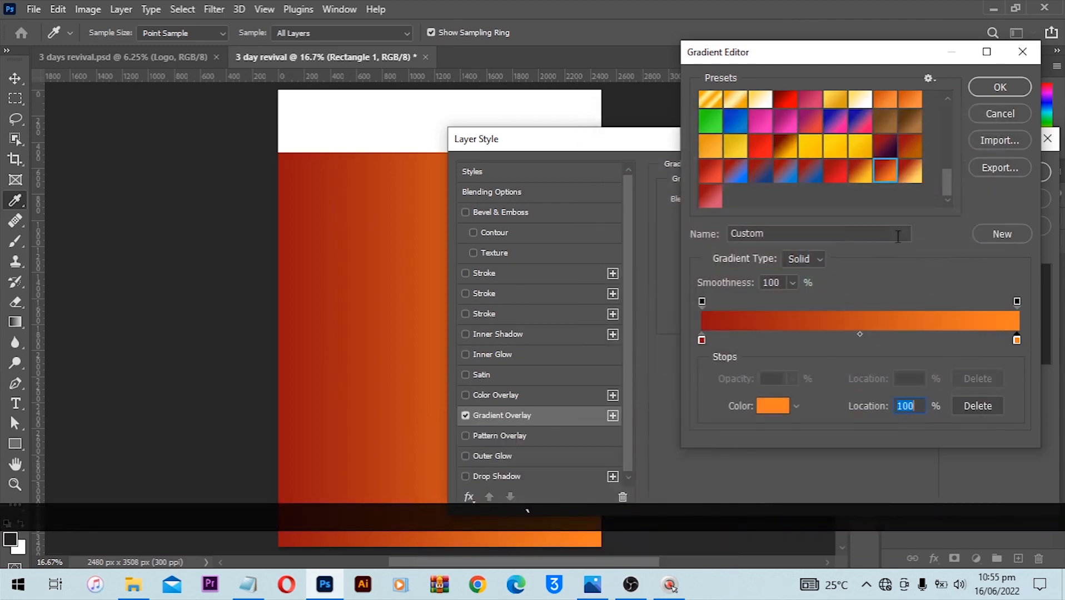
left_click(993, 90)
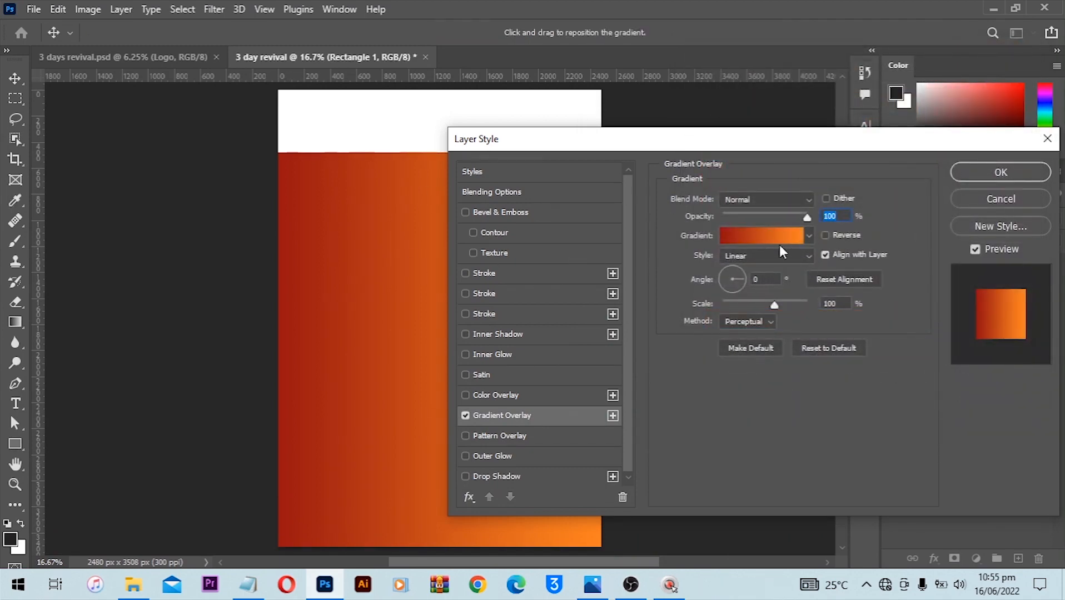
- Reverse the gradient overlay so the rectangle runs from orange on its left side to dark red
left_click(825, 235)
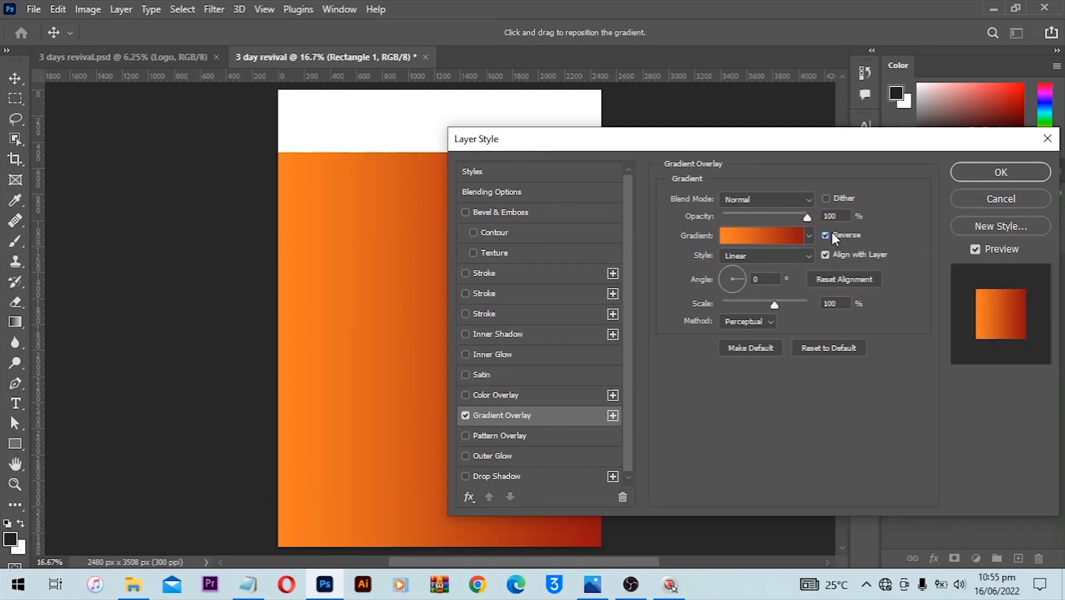
left_click(832, 235)
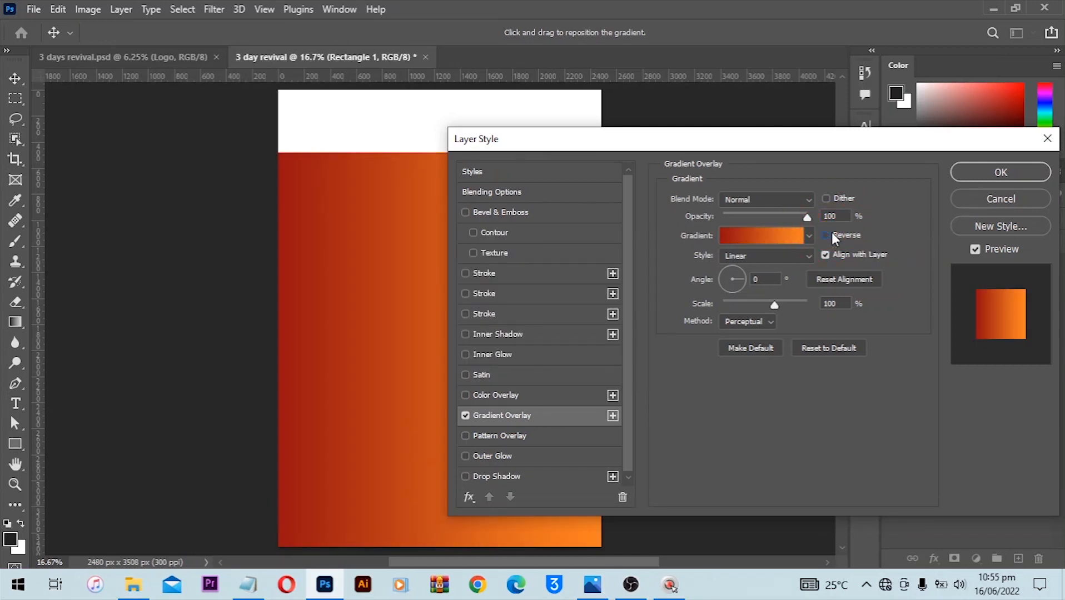
left_click(832, 234)
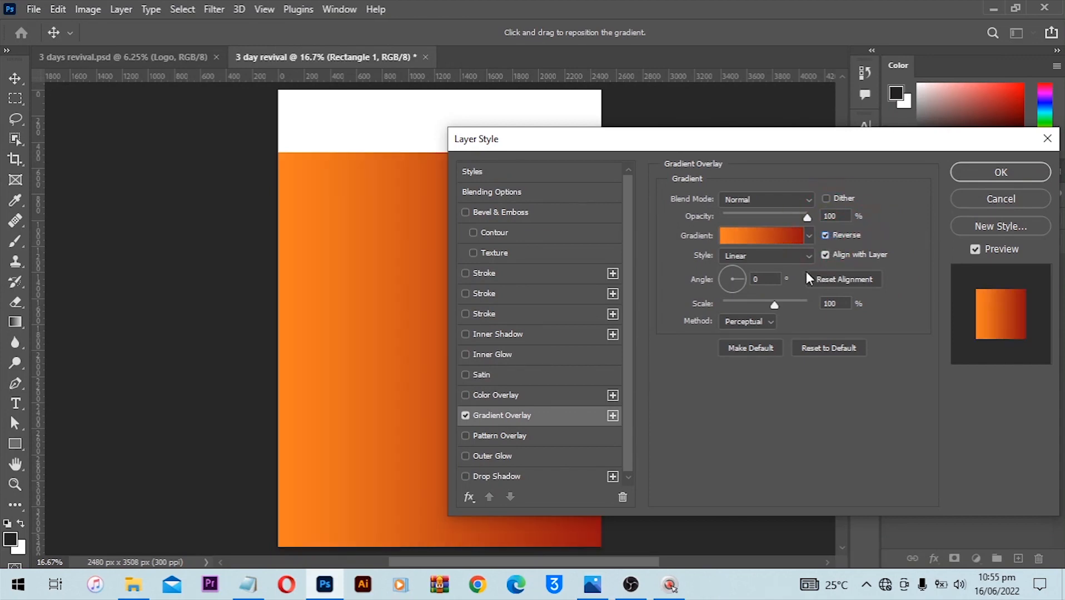
- Set the rectangle's gradient overlay angle to -17 degrees and accept the layer style
left_click_drag(649, 146, 731, 135)
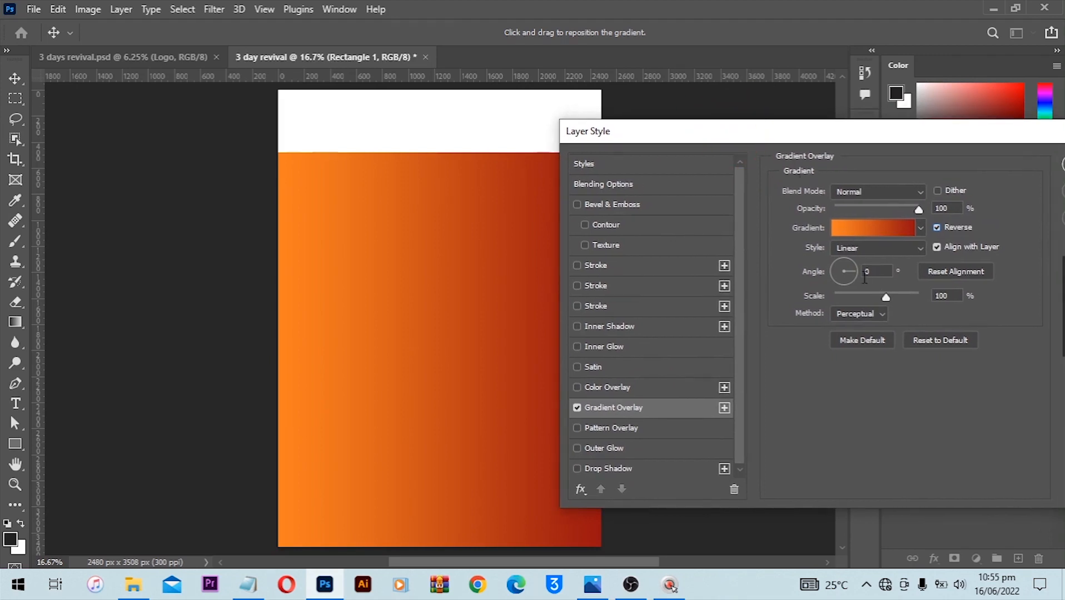
left_click(848, 273)
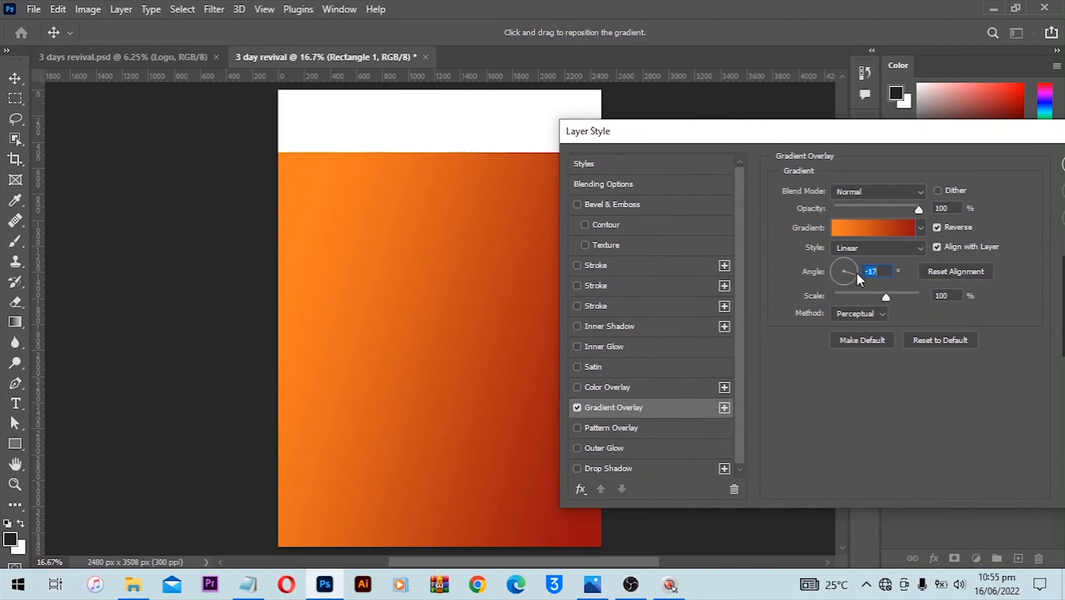
left_click_drag(471, 294, 442, 278)
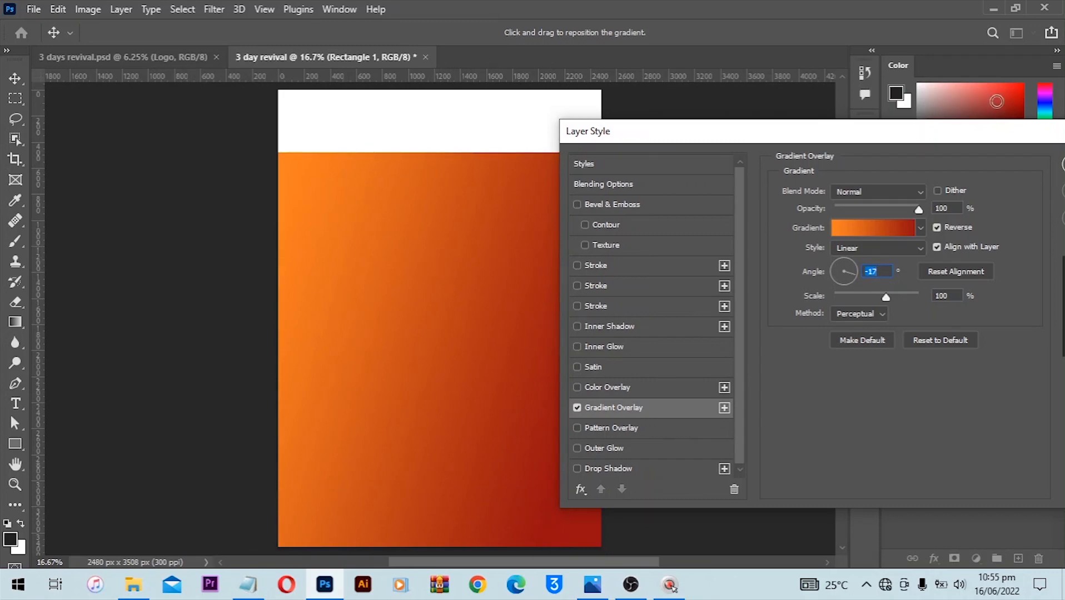
left_click_drag(1029, 134, 962, 137)
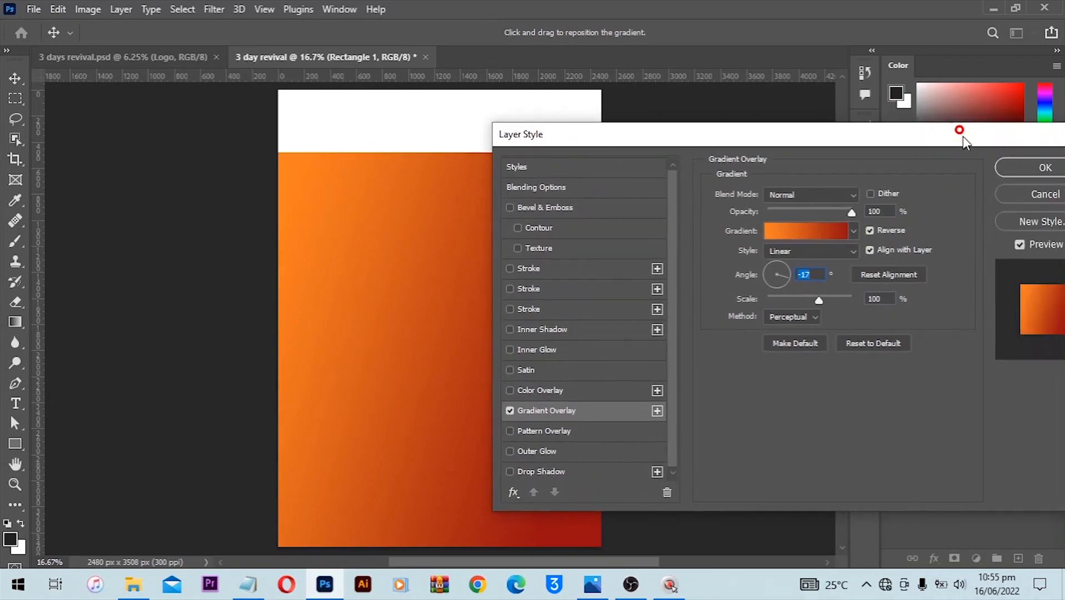
left_click(1014, 167)
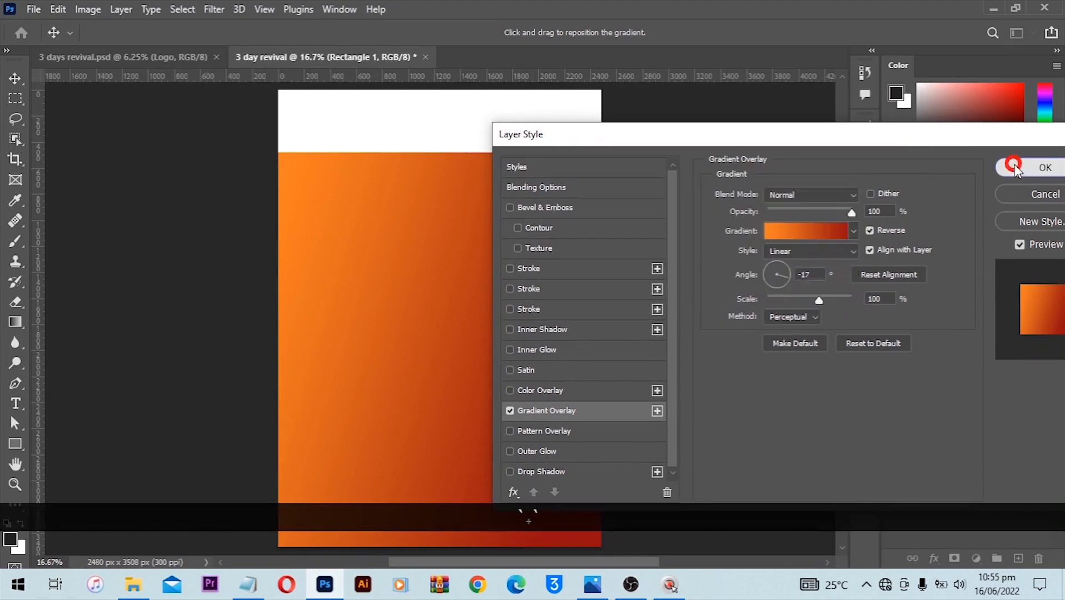
- Examine the faint background pattern on the finished flyer in 3 days revival.psd, comparing it with the working document
left_click(80, 58)
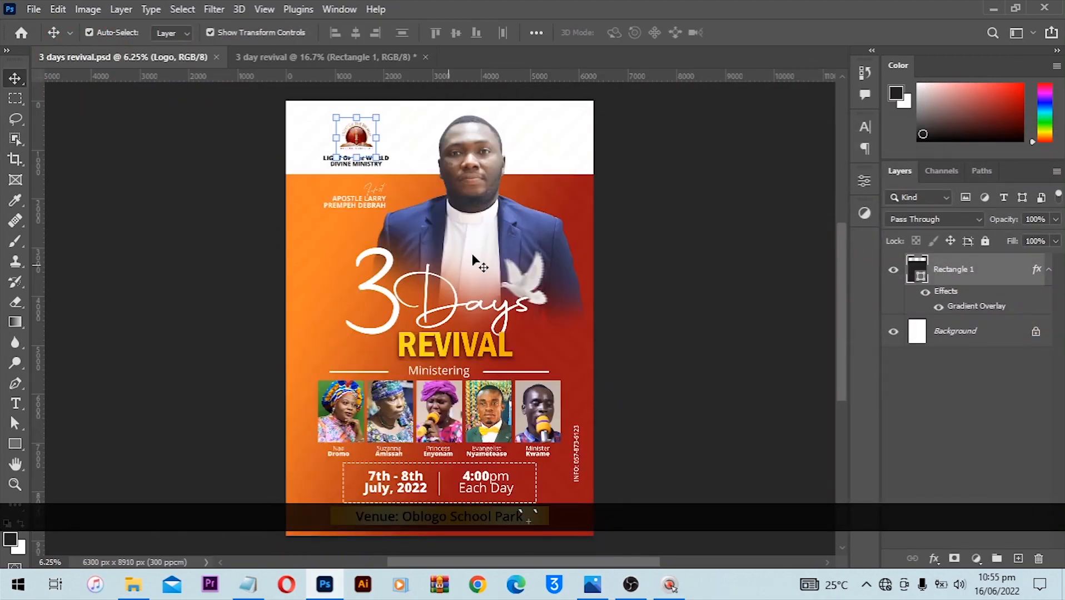
left_click(386, 58)
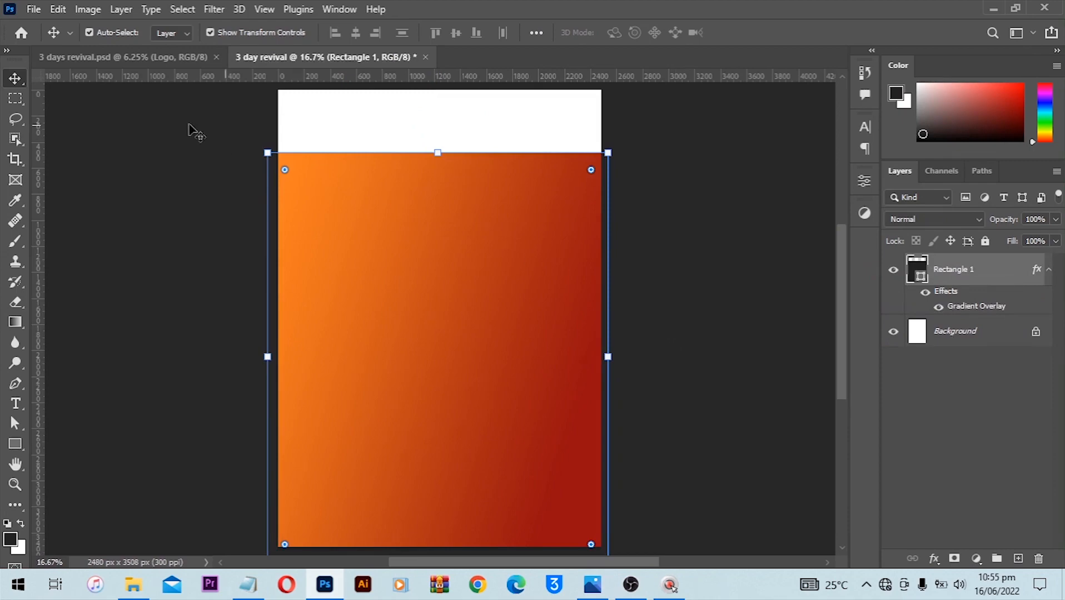
left_click(147, 58)
scroll(348, 274, "up", 2)
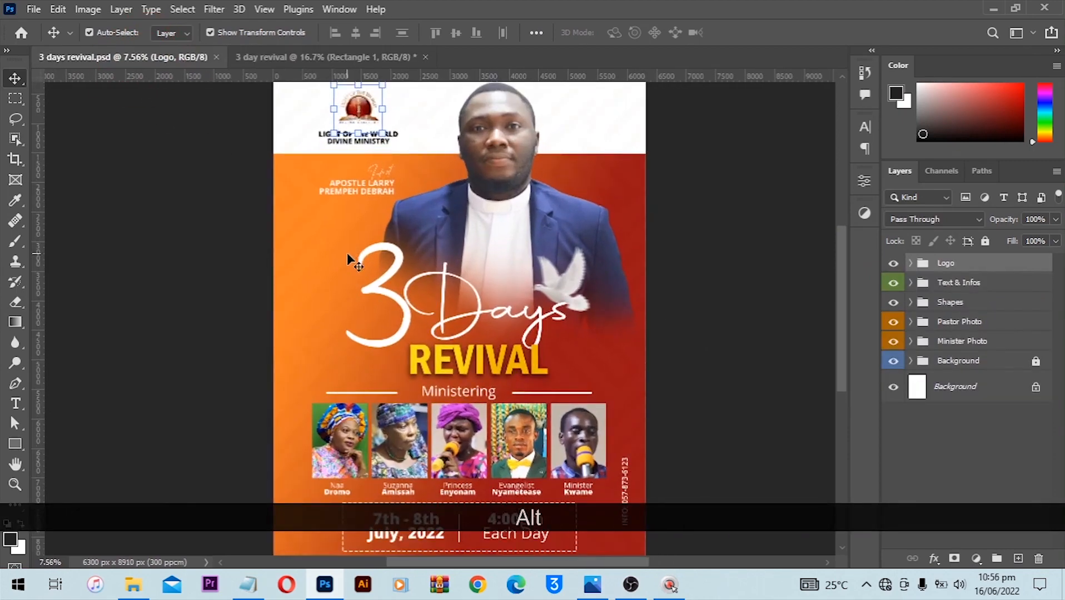
scroll(319, 253, "up", 1)
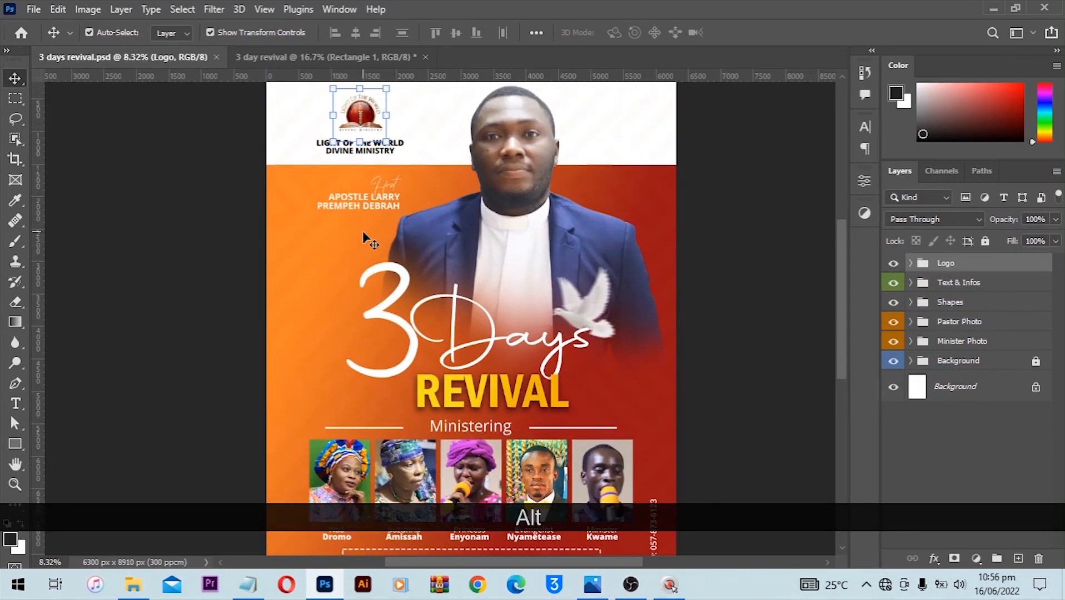
scroll(363, 232, "down", 2)
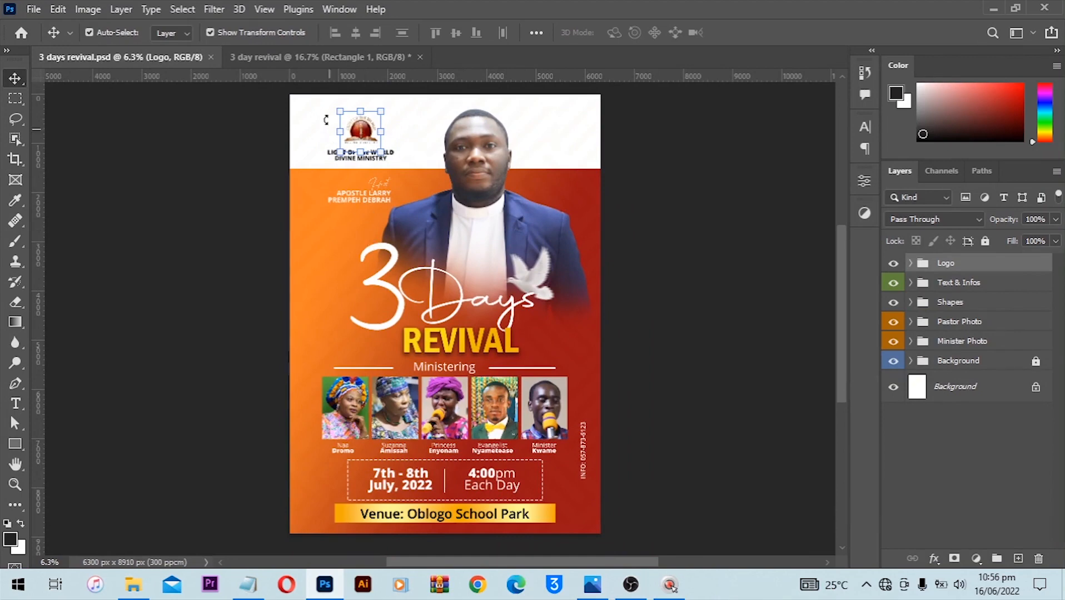
left_click(336, 58)
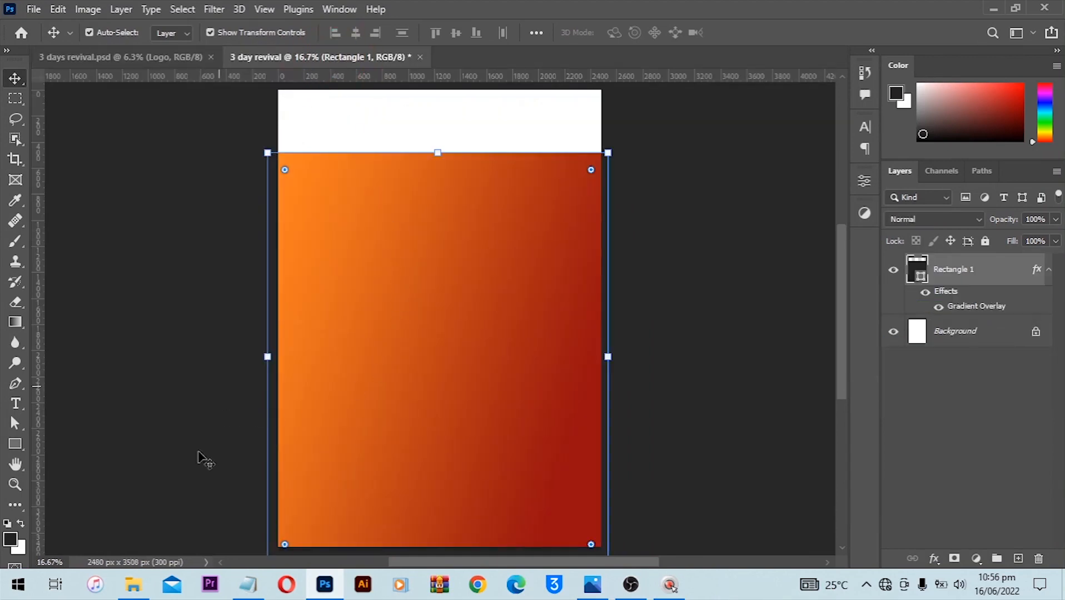
- Place the Screenshot (163) pattern image from the 3 days revival-assets folder onto the flyer
left_click(142, 595)
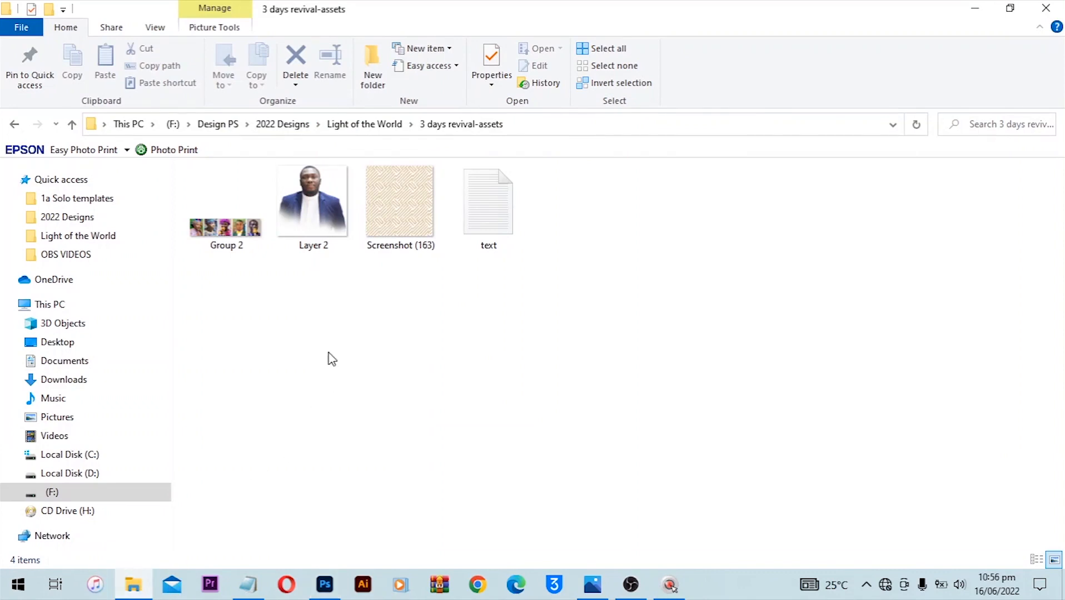
left_click(406, 226)
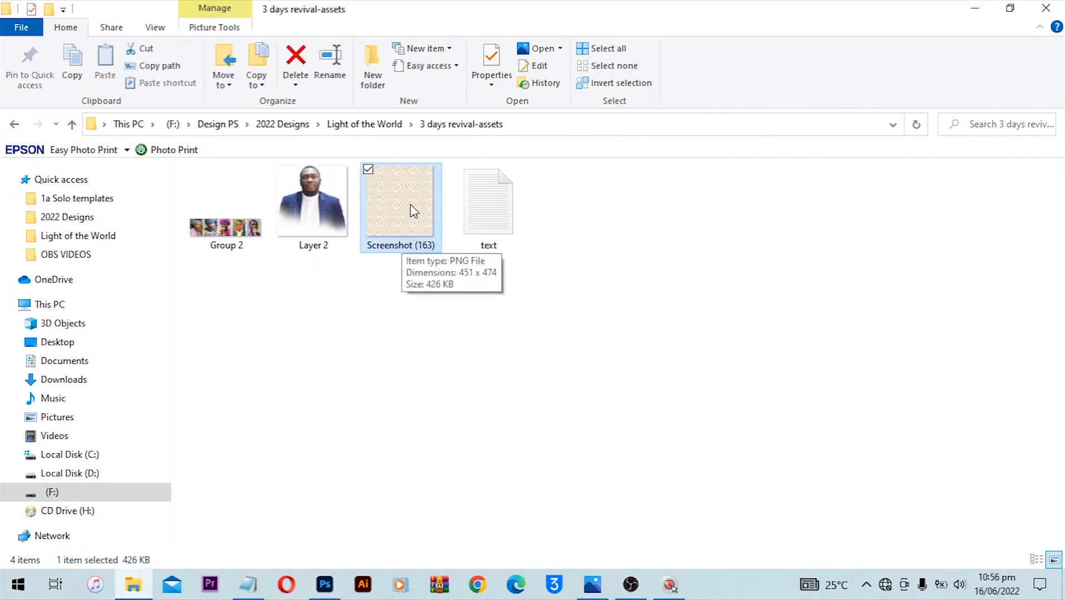
left_click_drag(406, 233, 407, 464)
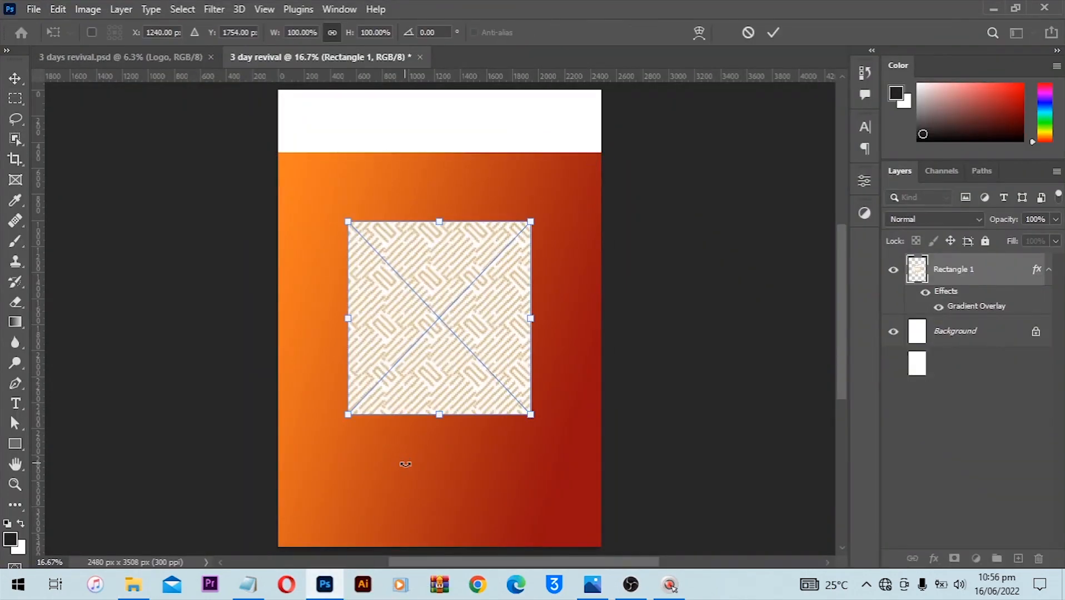
- Enlarge the placed pattern from its centre to about 293% to cover the whole page, and commit the placement
scroll(440, 446, "down", 2)
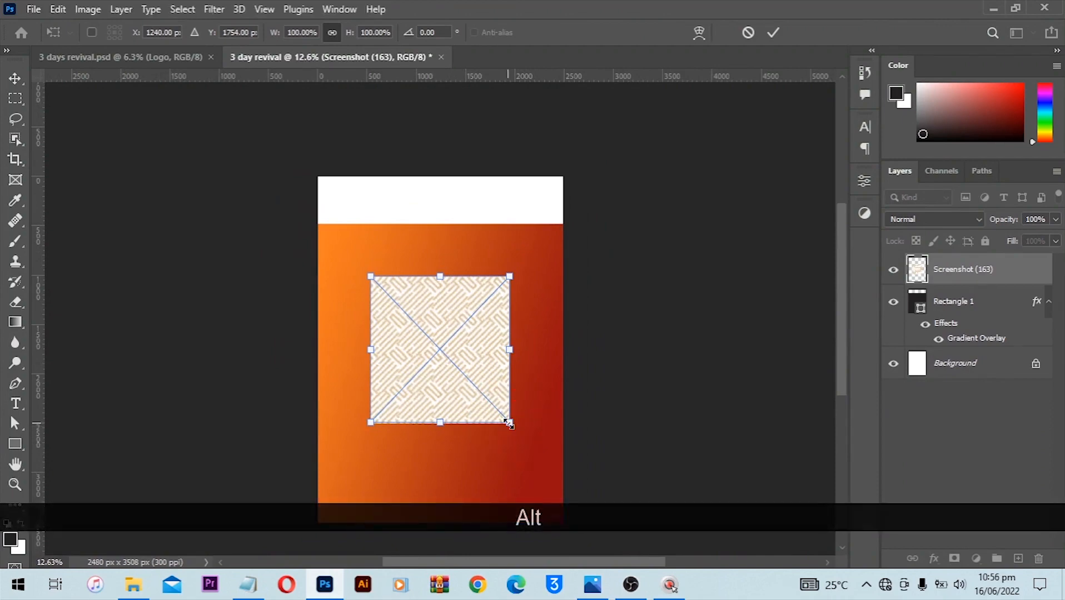
left_click_drag(509, 422, 644, 547)
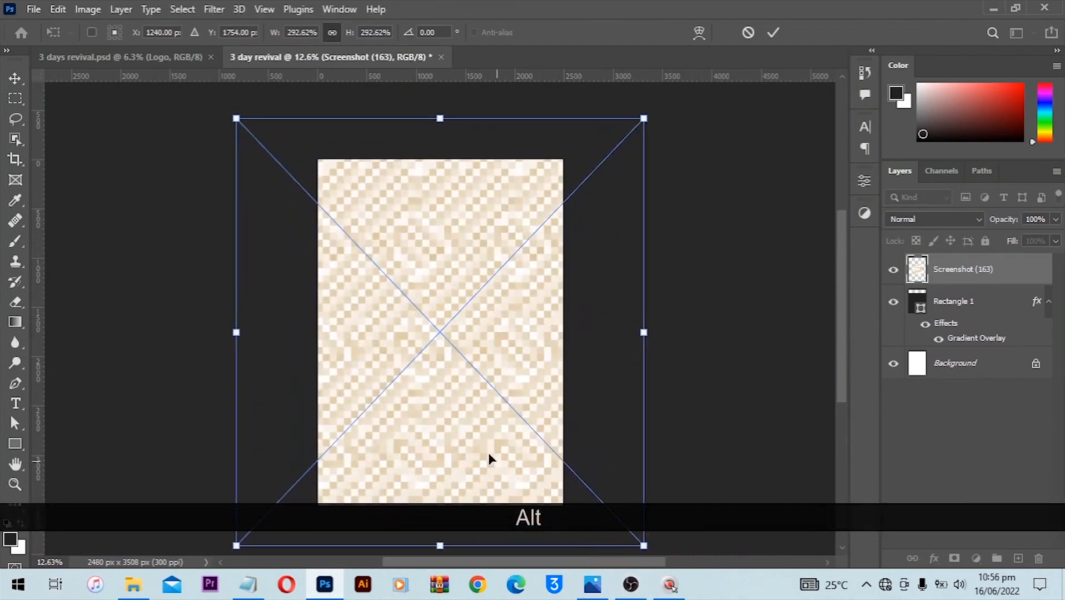
scroll(459, 409, "up", 2)
key("Return")
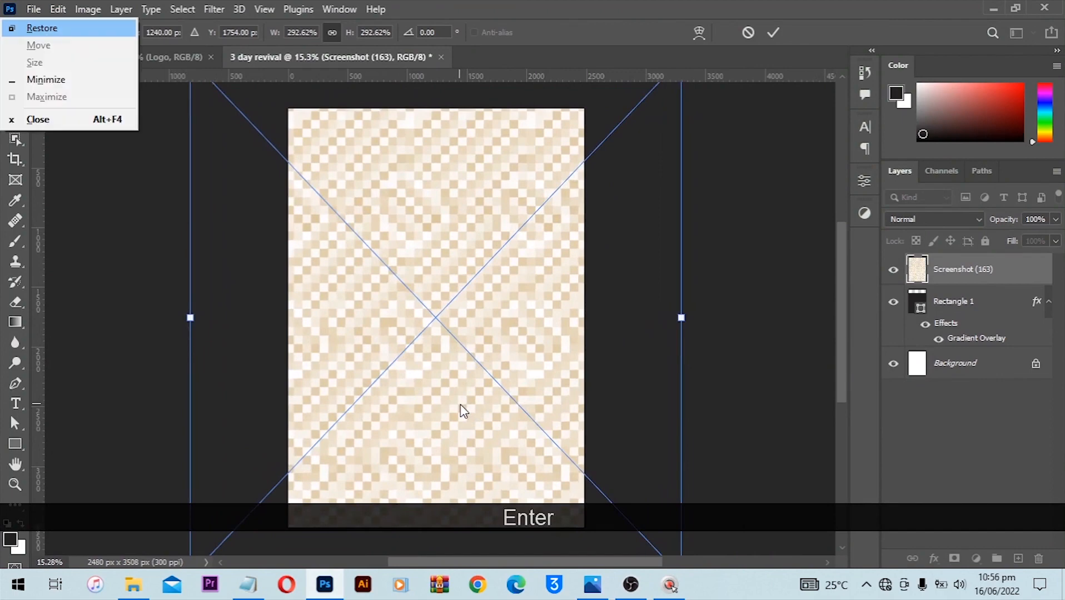
left_click(773, 34)
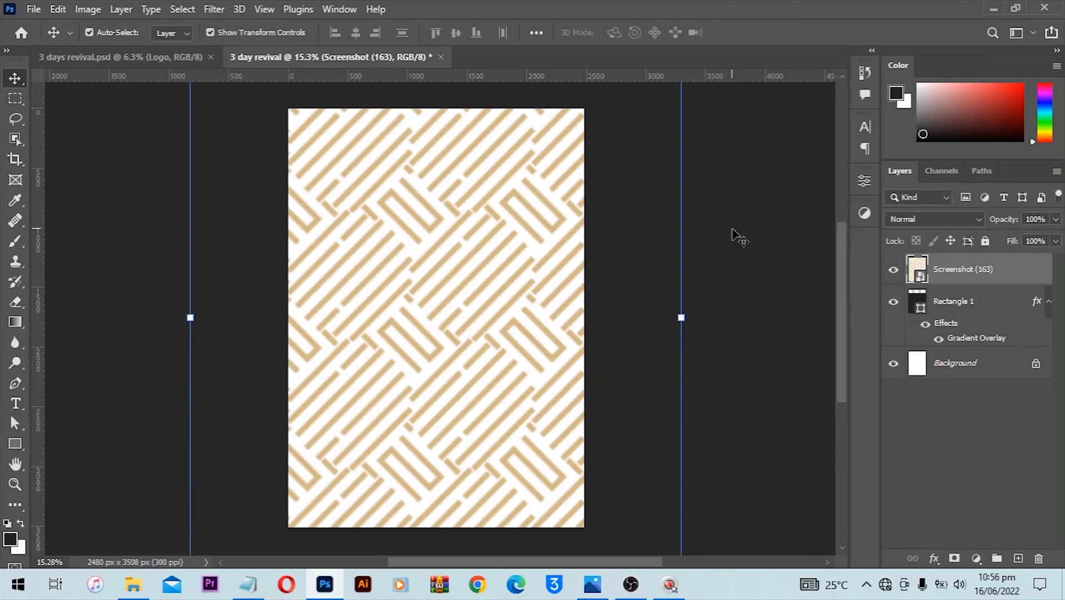
left_click(728, 245)
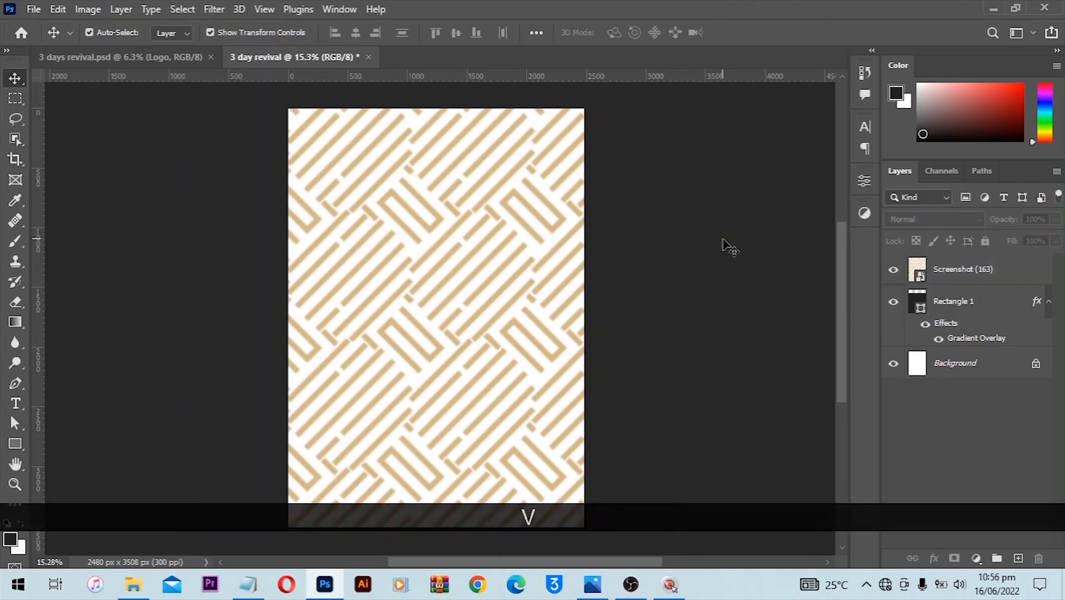
- Set the Screenshot (163) pattern layer's opacity to 3%, and deselect the layer
left_click(532, 249)
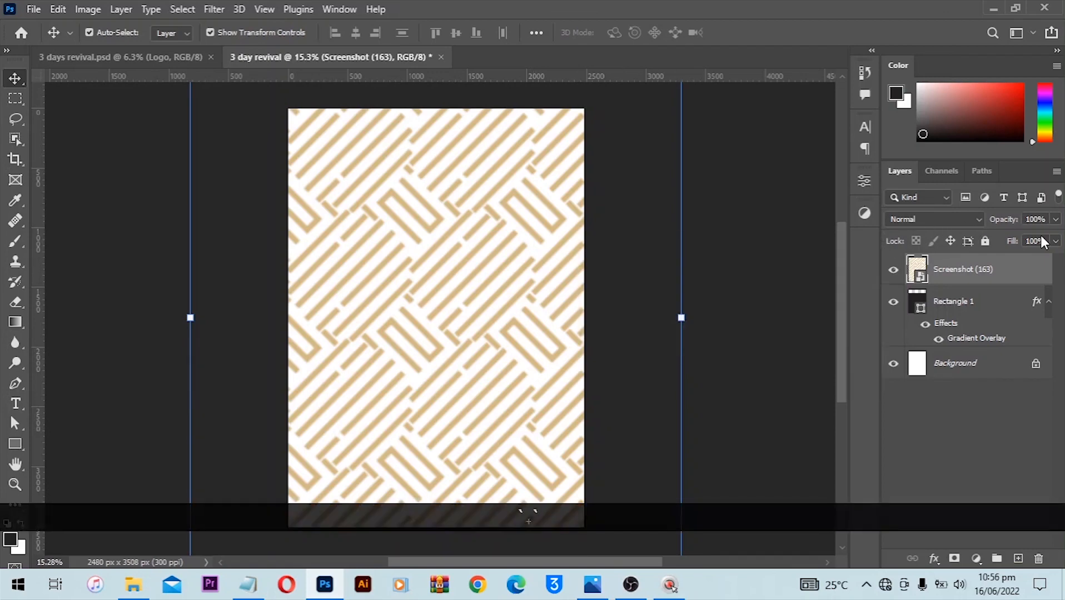
left_click(1006, 221)
type("8")
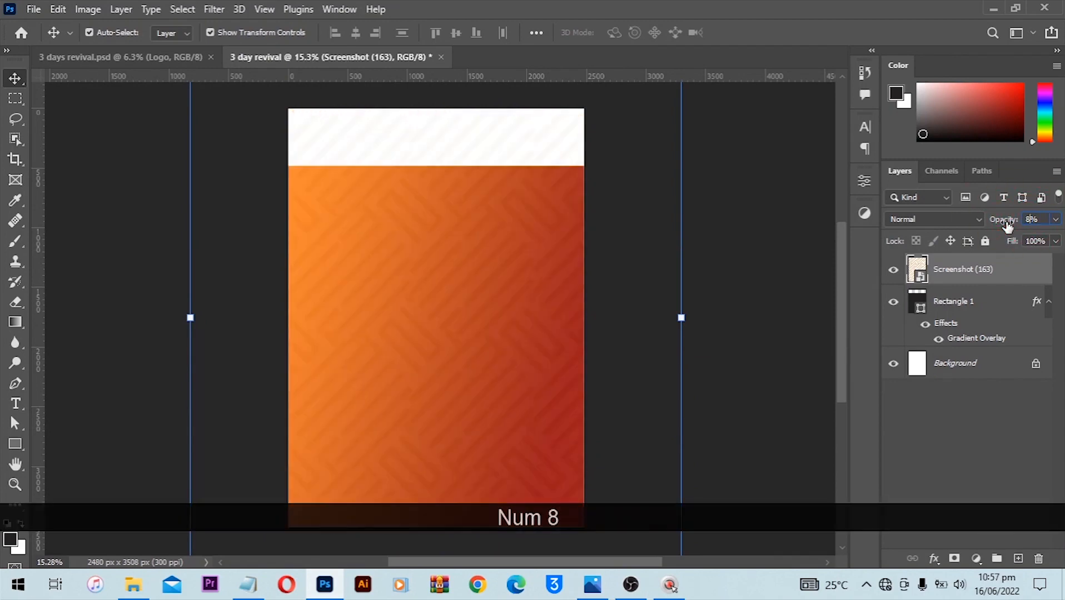
key("BackSpace")
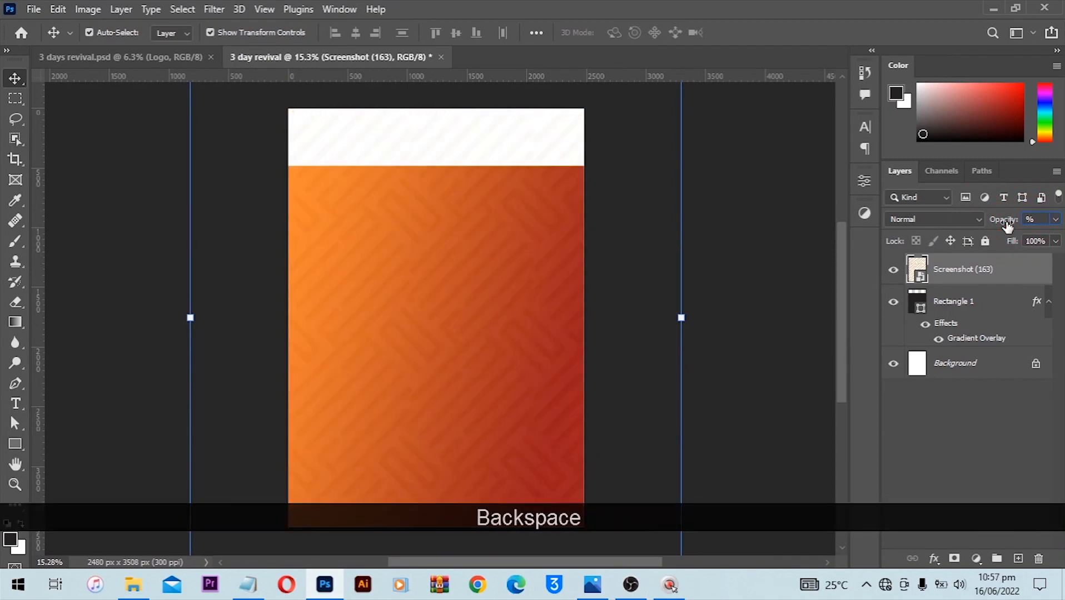
type("5")
key("BackSpace")
type("3")
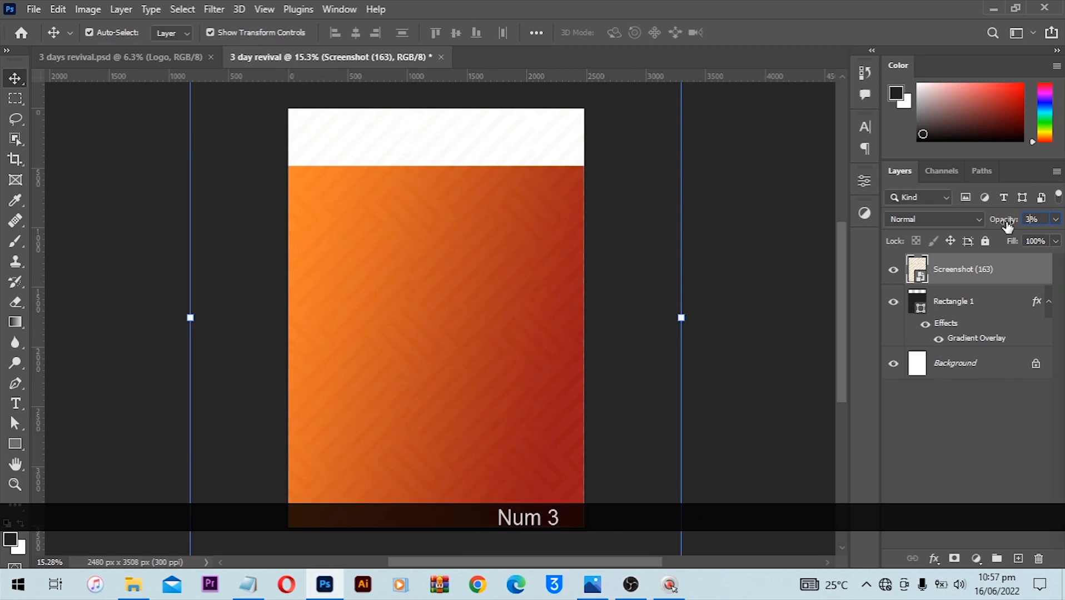
key("Return")
left_click(760, 258)
scroll(557, 281, "up", 1)
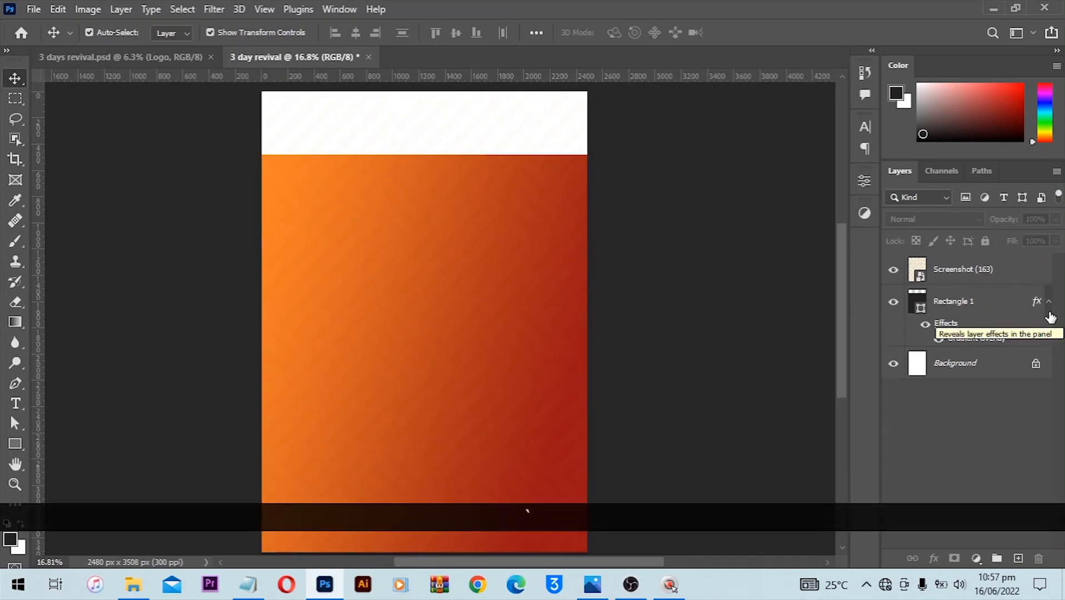
- Collapse the list of layer effects under Rectangle 1
left_click(1048, 304)
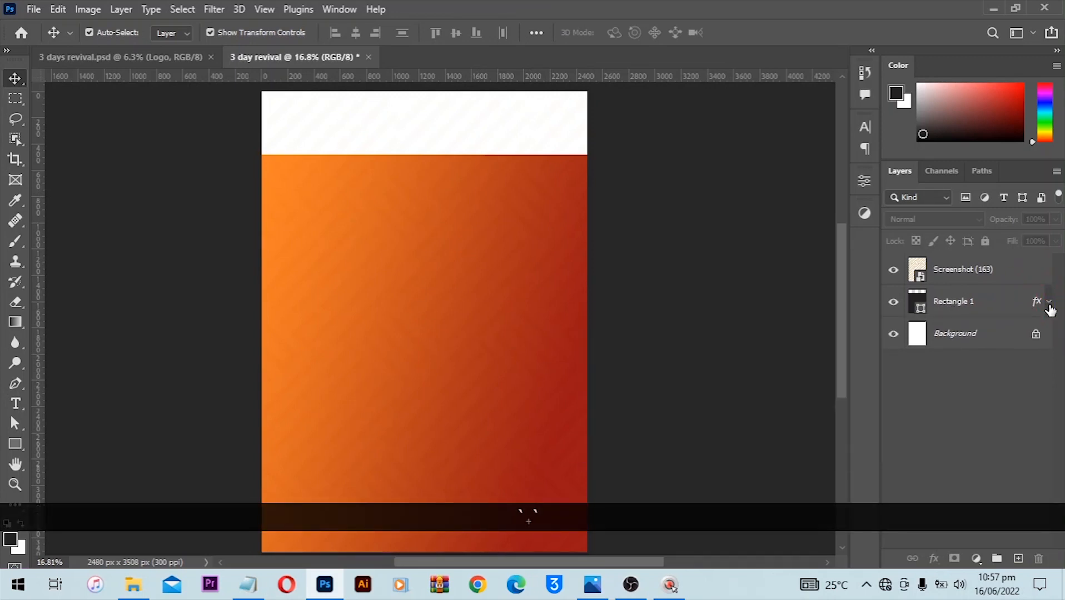
left_click(1049, 305)
left_click(1049, 305)
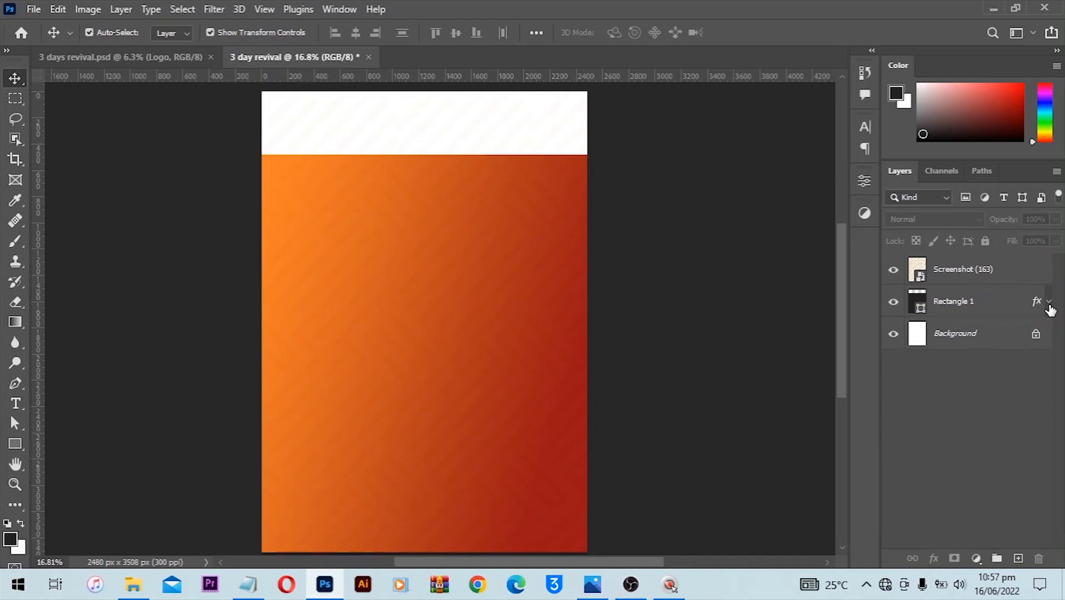
left_click(1048, 303)
left_click(1049, 306)
- Bring the logo and the Light of the World Divine Ministry text from 3 days revival.psd into the new flyer
left_click(122, 65)
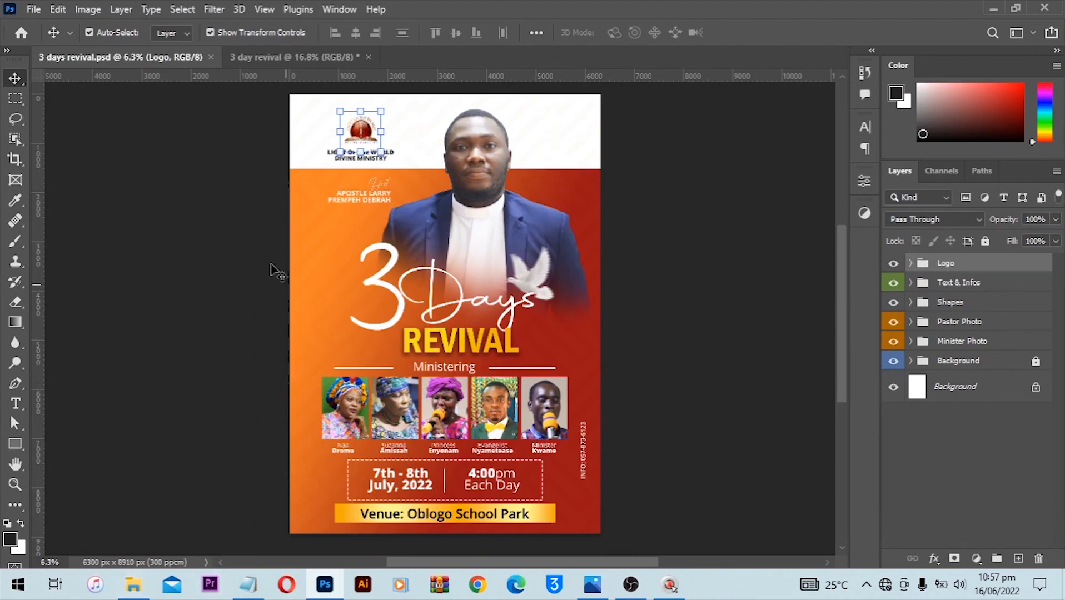
left_click(294, 57)
left_click(134, 583)
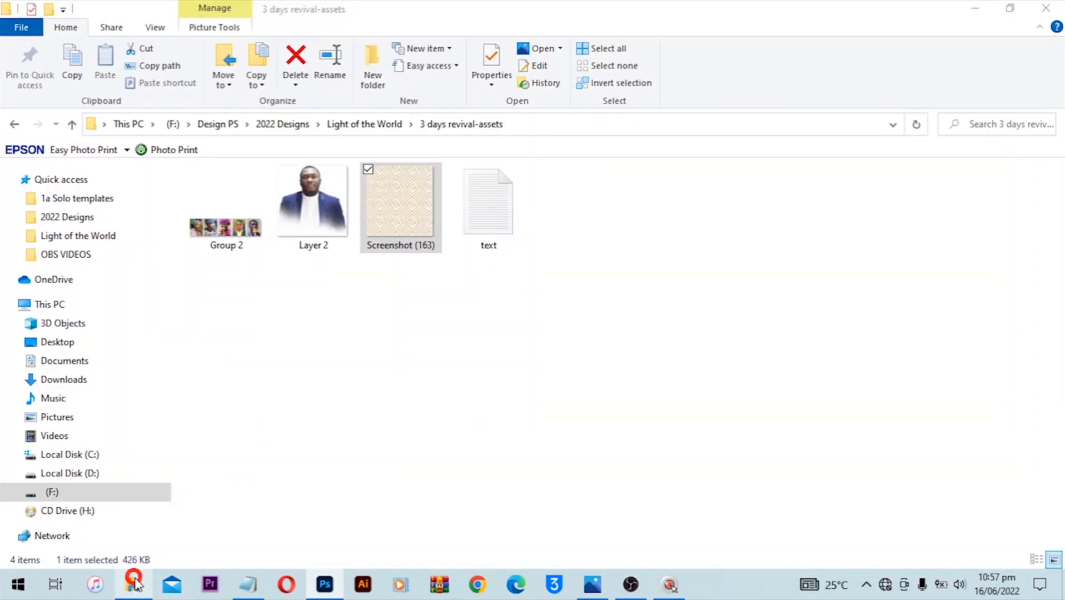
left_click(134, 584)
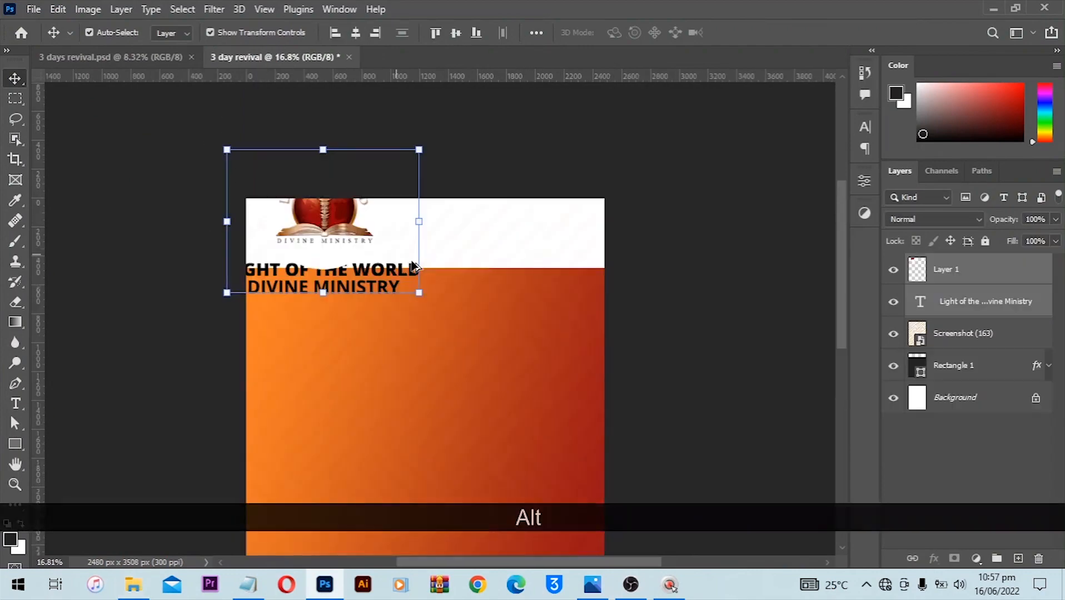
- Scale the logo and ministry name down together to about 42% and fit them inside the white strip near its left end
scroll(423, 304, "up", 3)
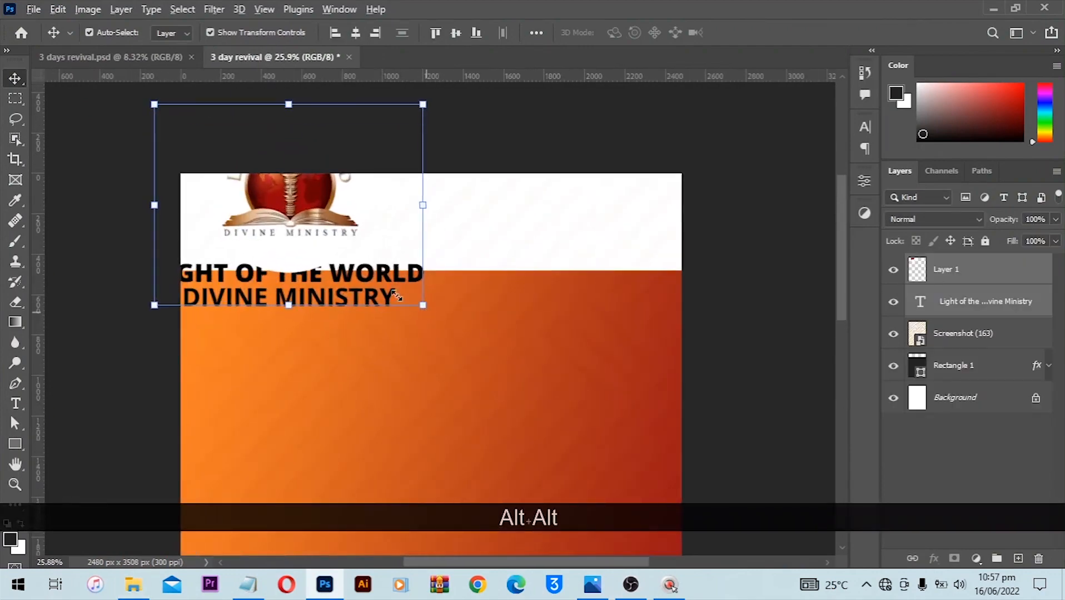
left_click_drag(423, 305, 359, 252)
left_click_drag(304, 219, 302, 233)
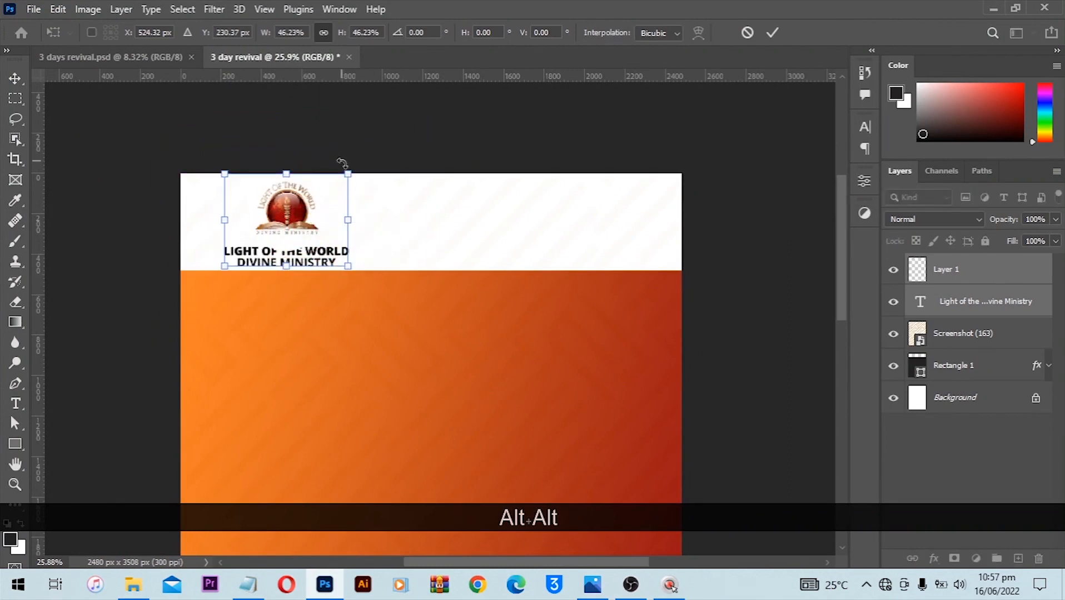
left_click_drag(347, 167, 337, 182)
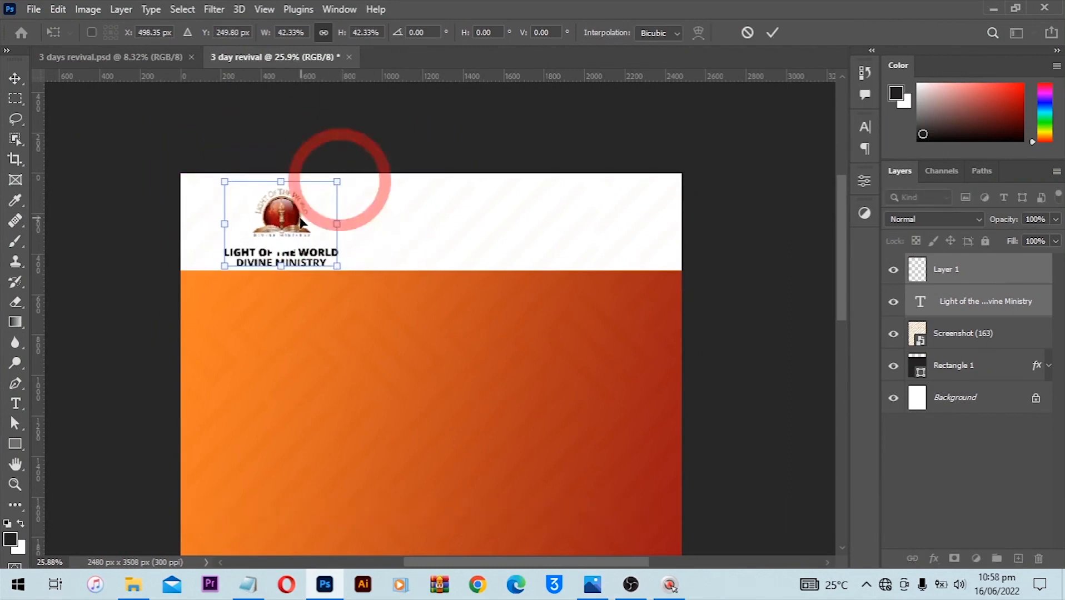
- Finish the scaling, move the logo layer below the ministry name layer, and nudge the logo slightly down
left_click(988, 313)
key("shift+bracketright")
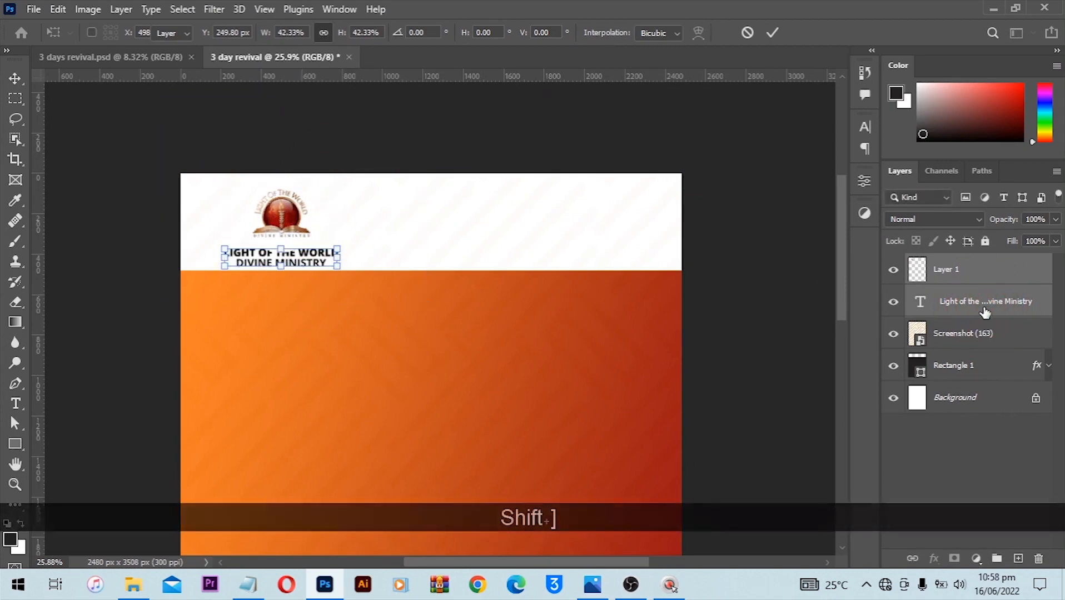
left_click(985, 312)
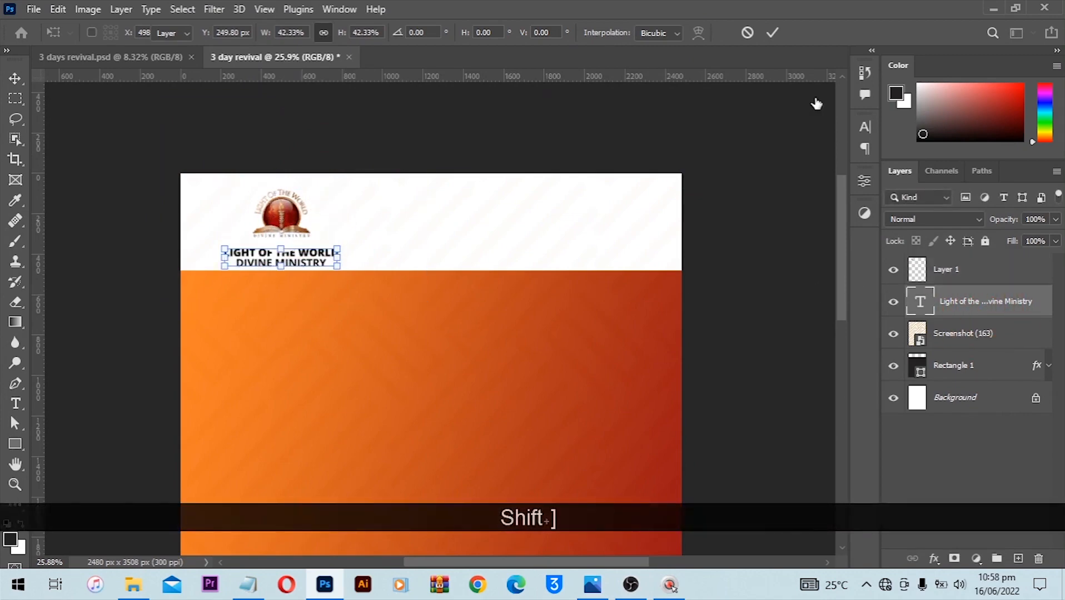
left_click(772, 32)
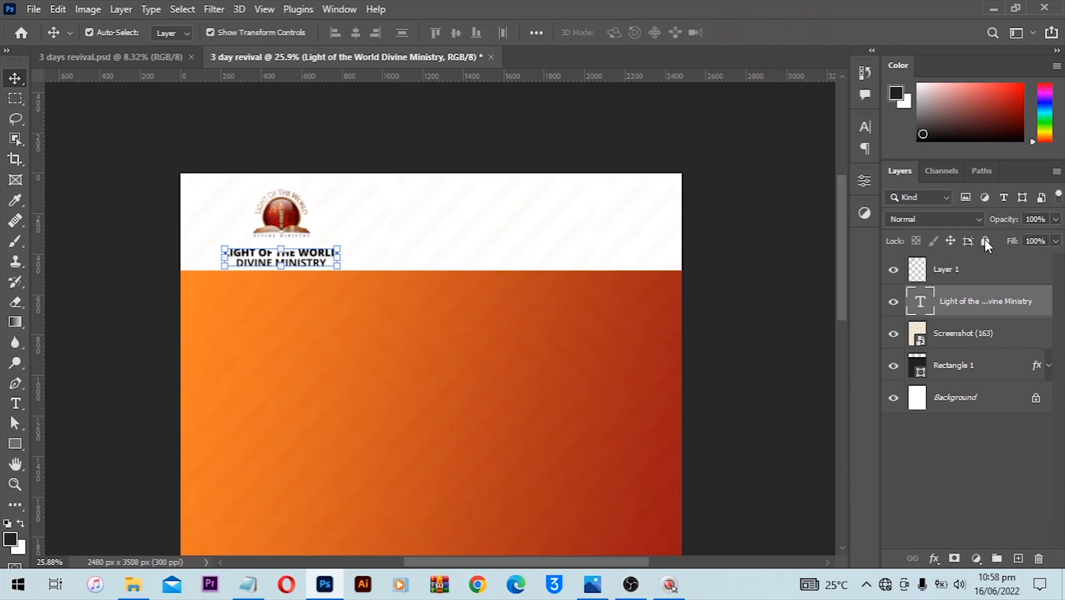
left_click_drag(983, 270, 981, 315)
key("Down")
key("Down")
key("Down")
key("Down")
key("Down")
key("Down")
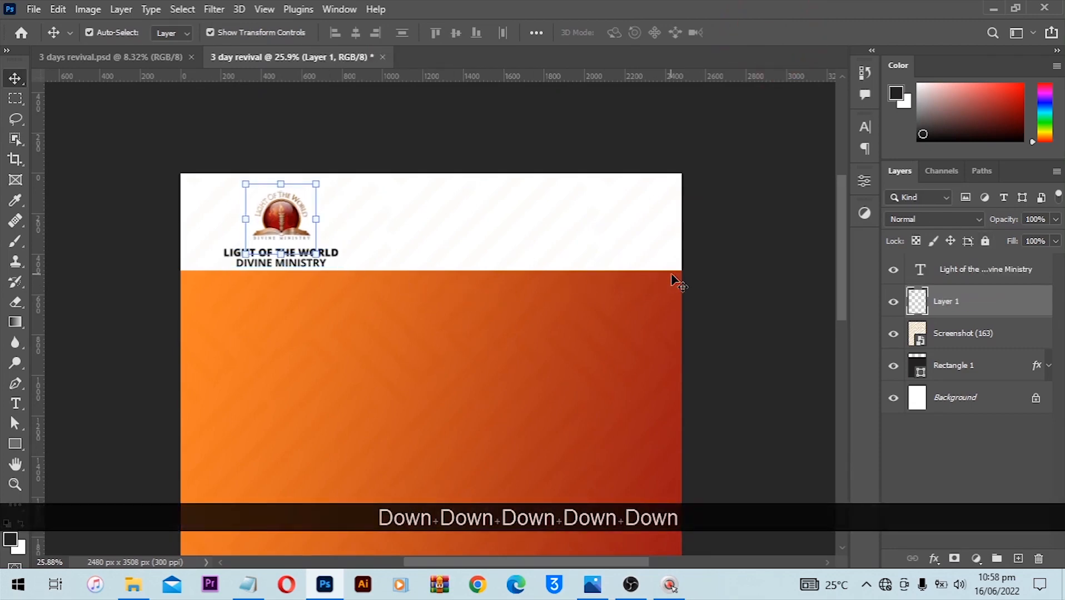
- Nudge the Screenshot (163) pattern layer slightly down
left_click(919, 342)
key("Down")
key("Down")
key("Down")
key("Down")
key("Down")
key("Down")
key("Down")
key("Down")
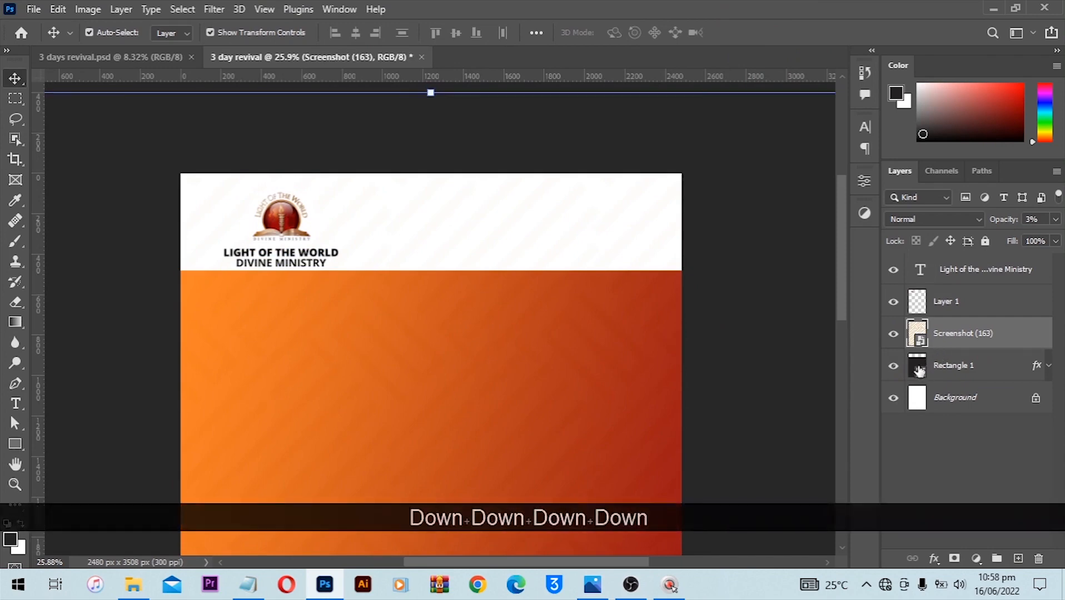
key("Down")
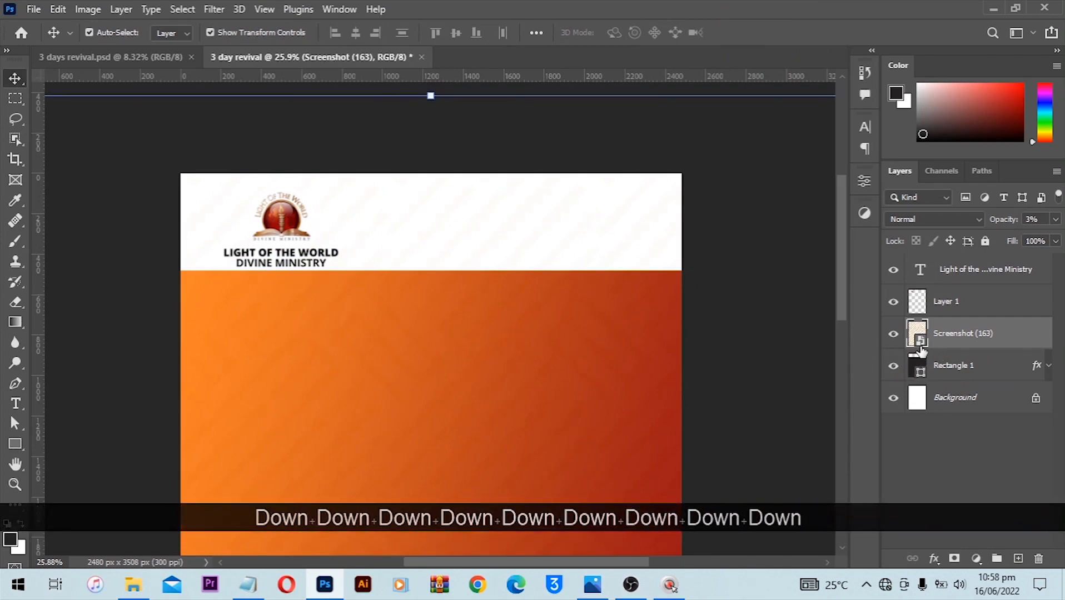
- Nudge Rectangle 1 slightly down to give the ministry name more room in the white strip, and deselect it
left_click(978, 360)
key("Down")
key("Down")
key("Down")
key("Down")
key("Down")
key("Down")
key("Down")
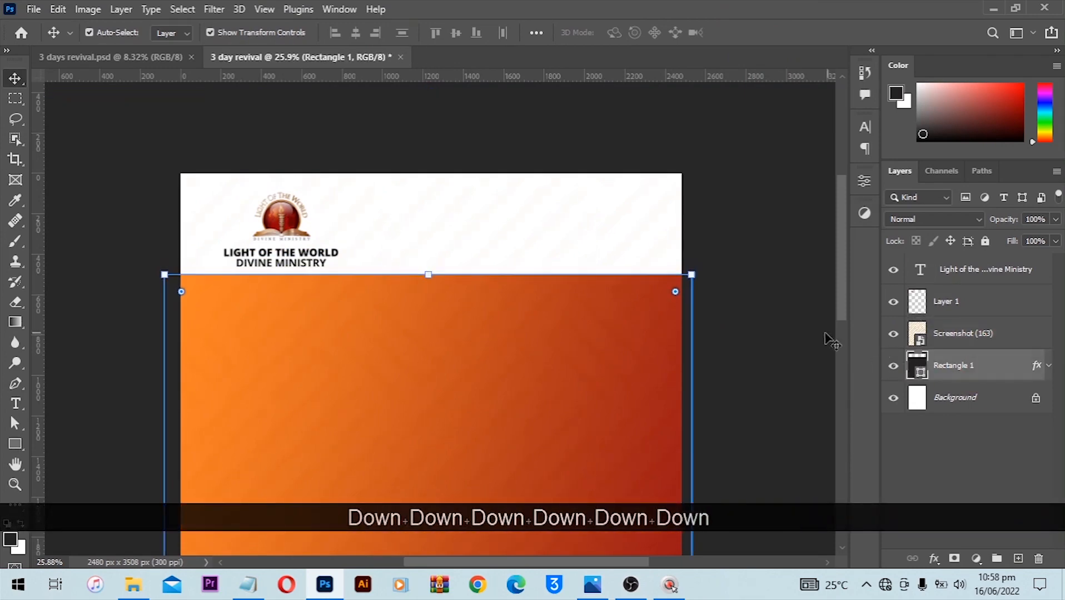
left_click(794, 340)
scroll(503, 217, "down", 2)
scroll(499, 218, "down", 1, "alt")
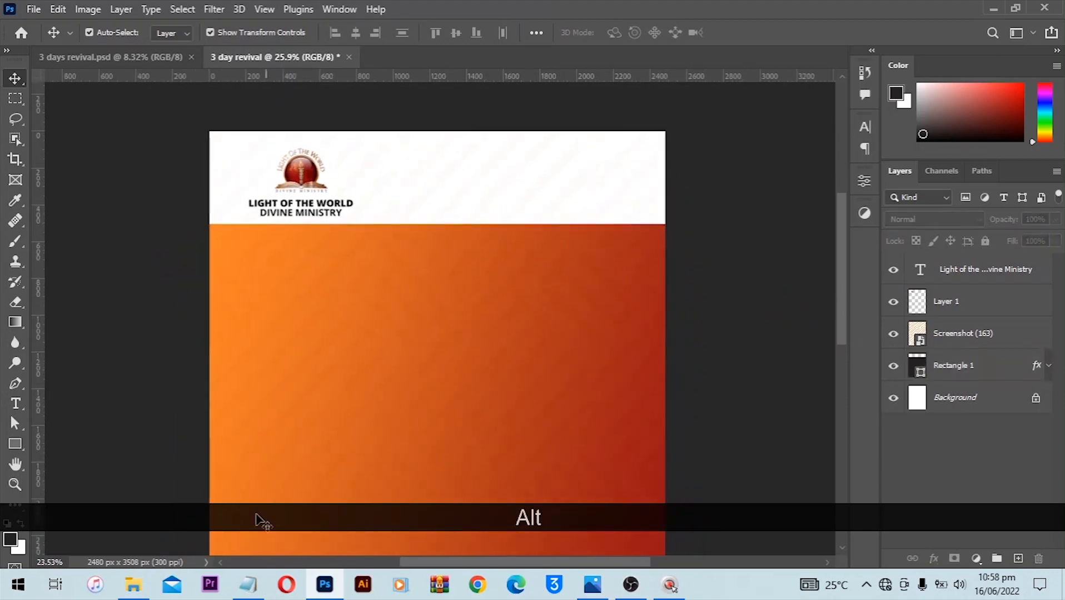
- Place the Layer 2 portrait from the 3 days revival-assets folder toward the flyer's upper right, with the head overlapping the white strip
left_click(133, 584)
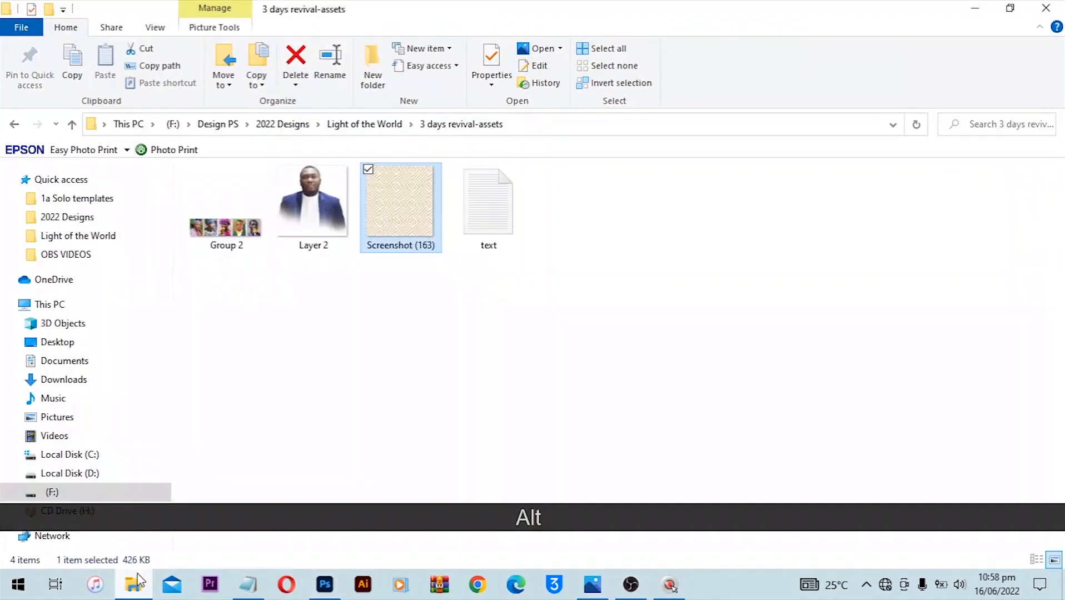
left_click(292, 204)
left_click_drag(335, 238, 459, 368)
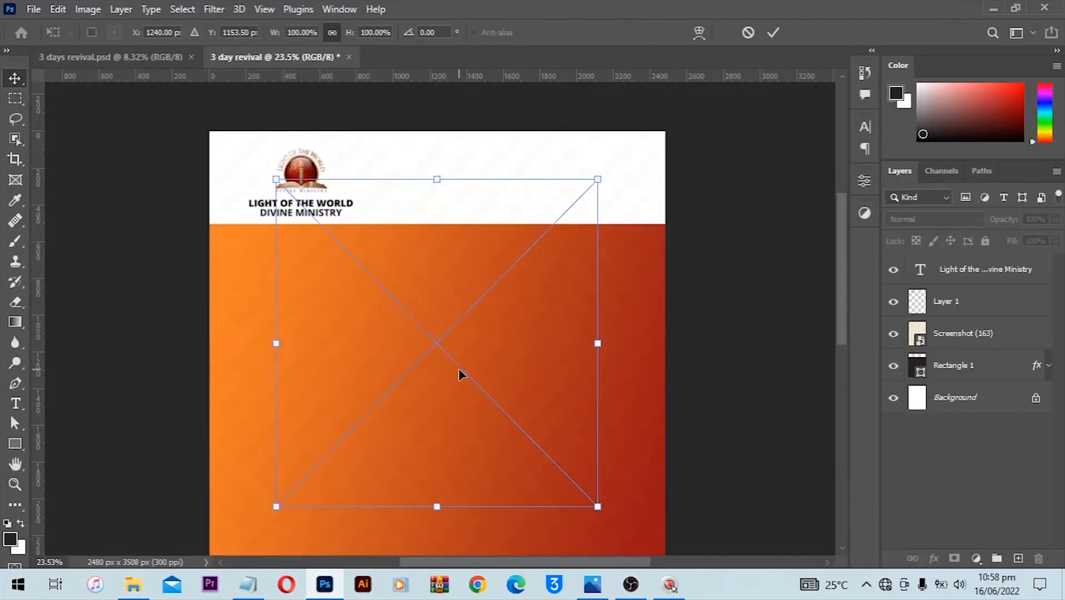
left_click_drag(455, 362, 527, 330)
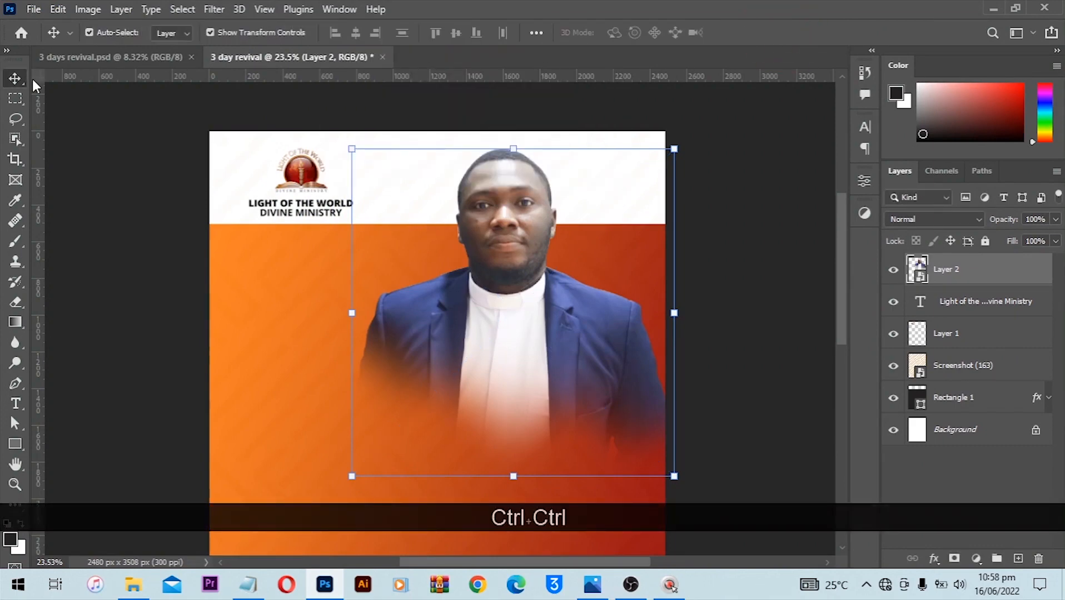
key("ctrl+0")
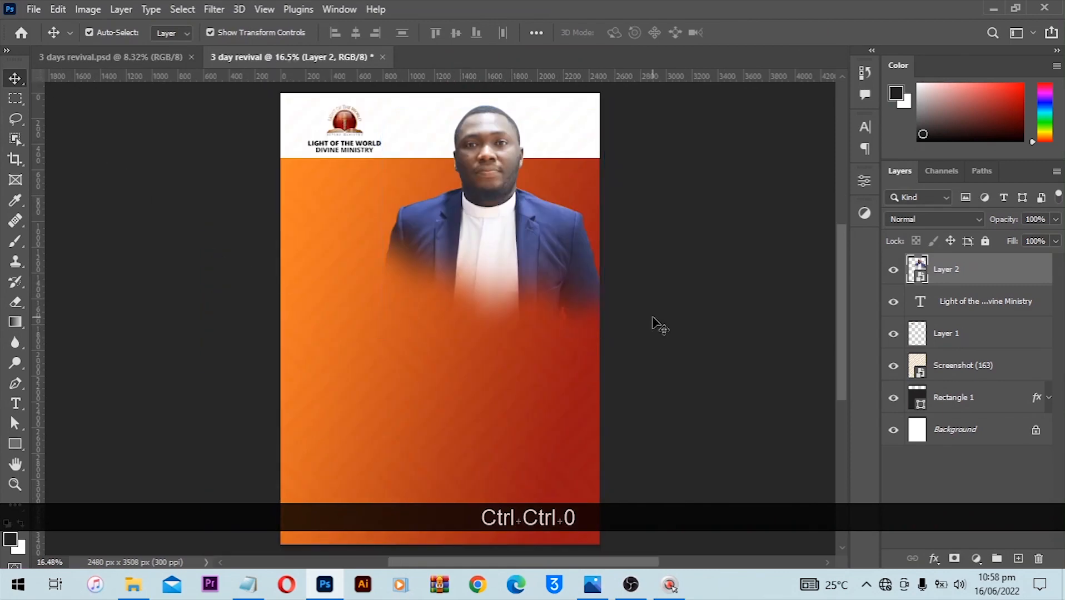
- Nudge the portrait slightly left so its shoulder sits inside the flyer's right edge
left_click(496, 231)
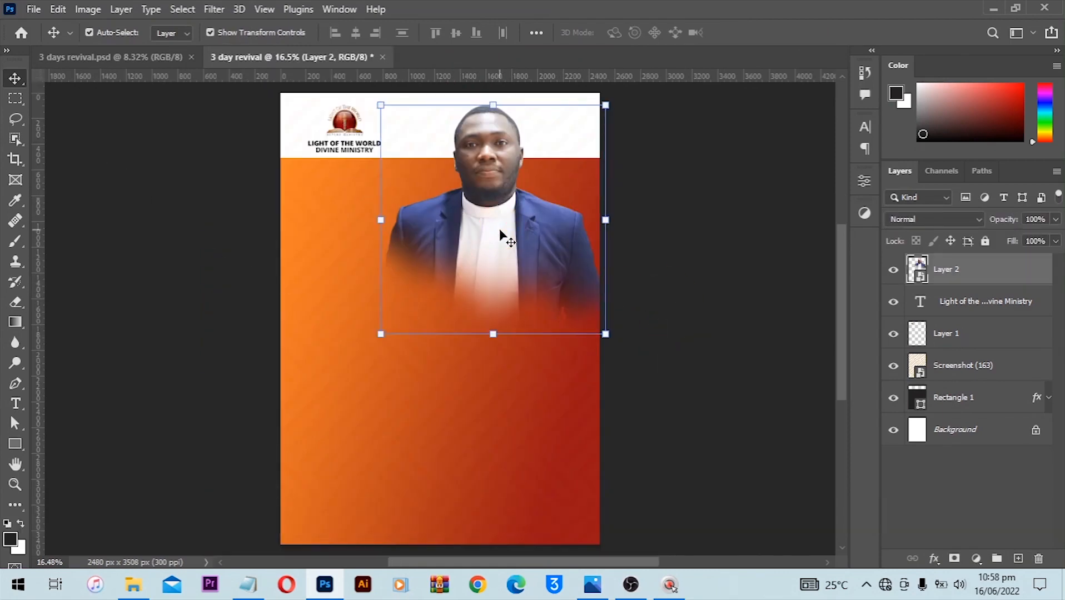
key("Left")
key("Left")
key("Left")
key("Left")
key("Left")
key("Left")
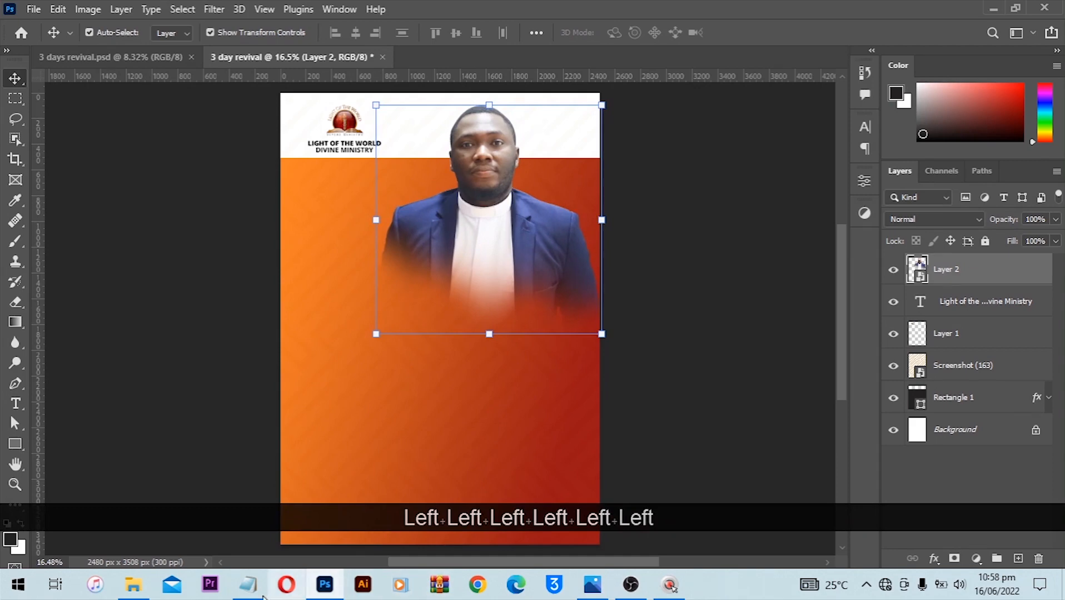
- Switch to the text file in Notepad and copy the host's two-line title and name, without the Host heading
left_click(248, 584)
left_click_drag(759, 142, 666, 113)
key("ctrl+c")
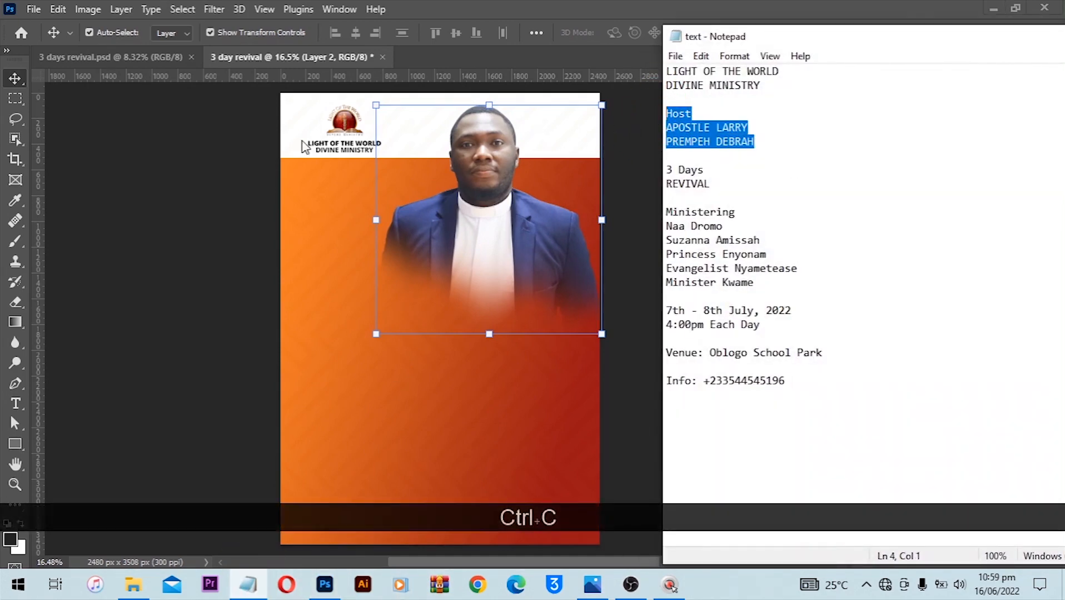
left_click(763, 142)
left_click_drag(774, 142, 666, 127)
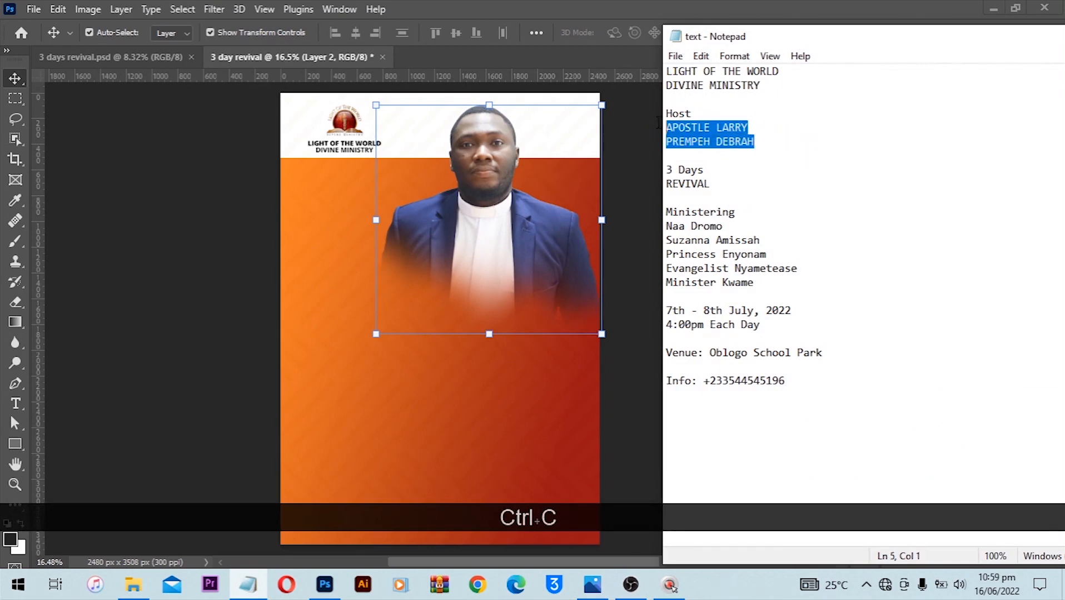
key("ctrl+c")
- Paste the host's title and name as a new text layer on the orange area beside the portrait
scroll(351, 162, "up", 3, "alt")
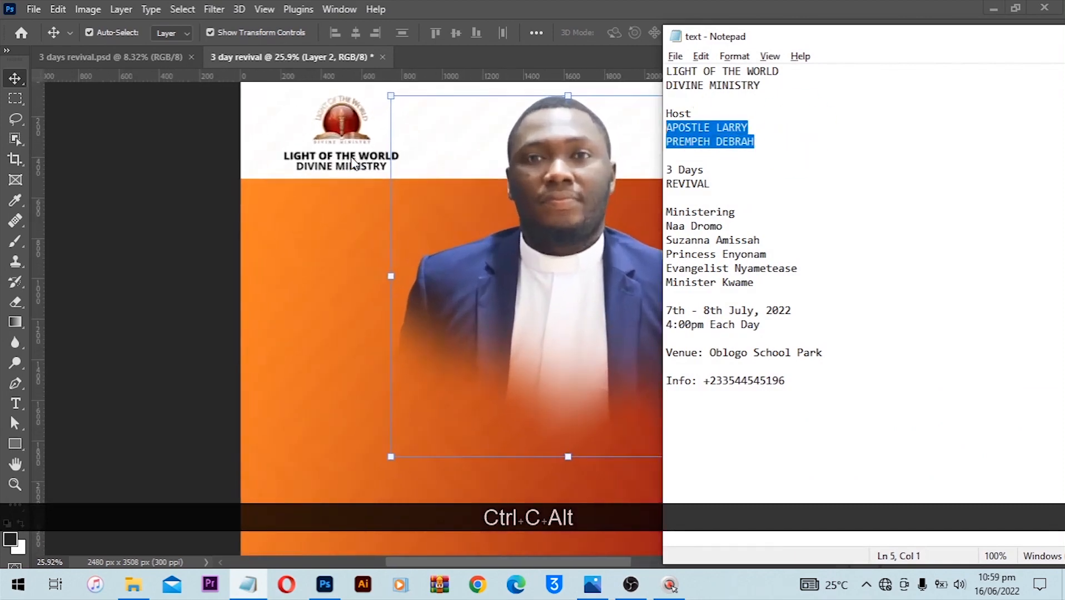
left_click(171, 230)
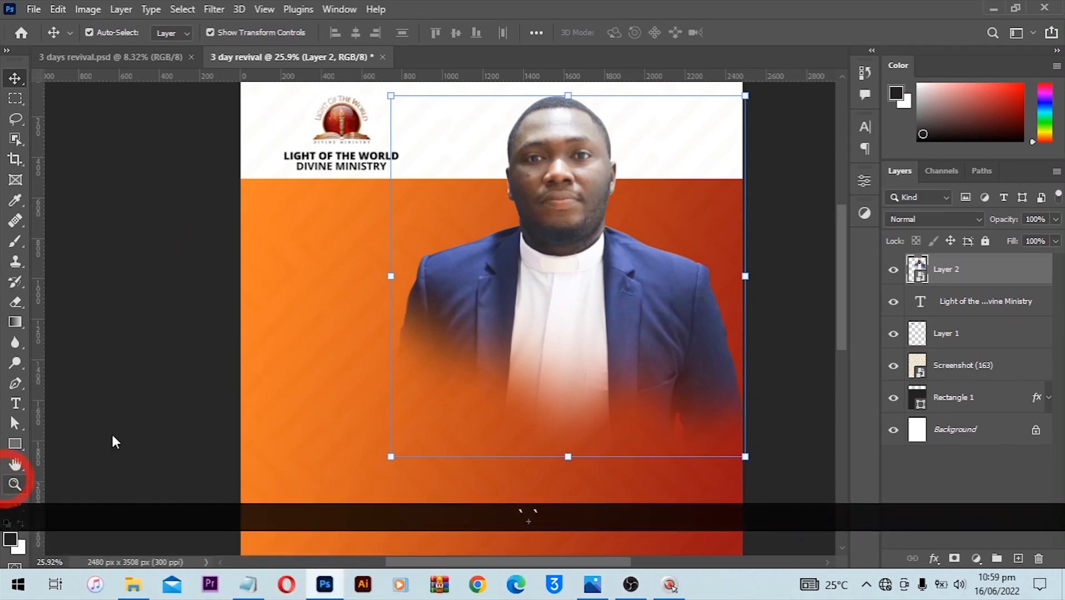
key("z")
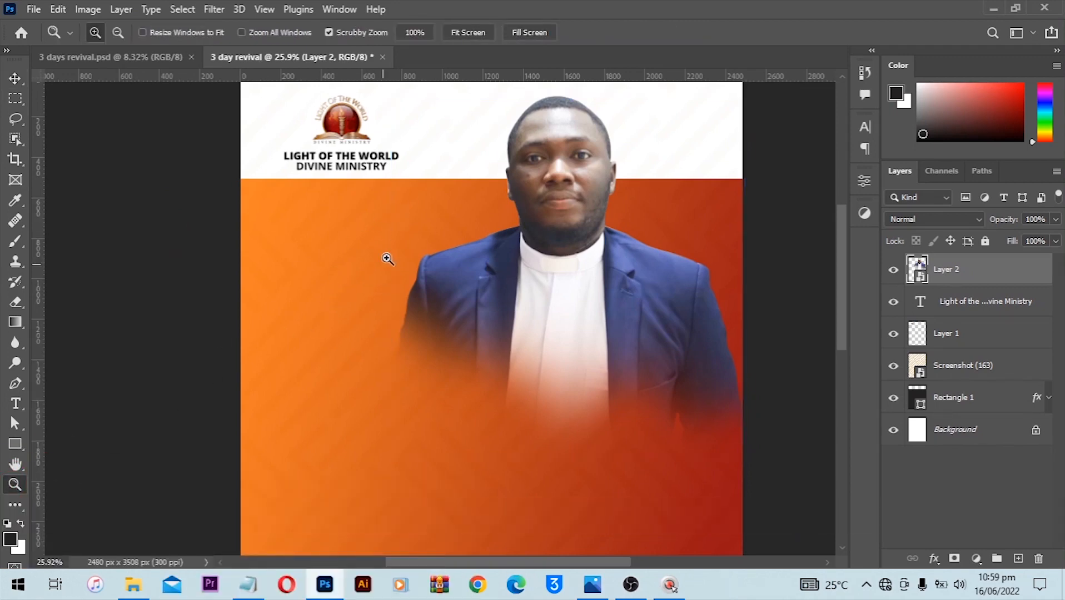
left_click_drag(385, 257, 432, 253)
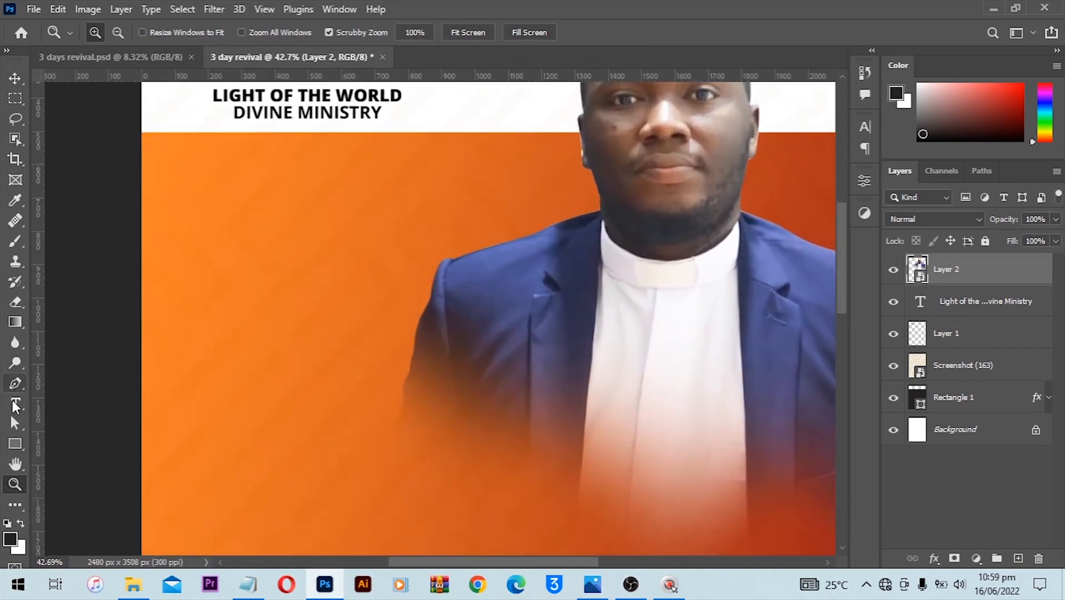
left_click(15, 404)
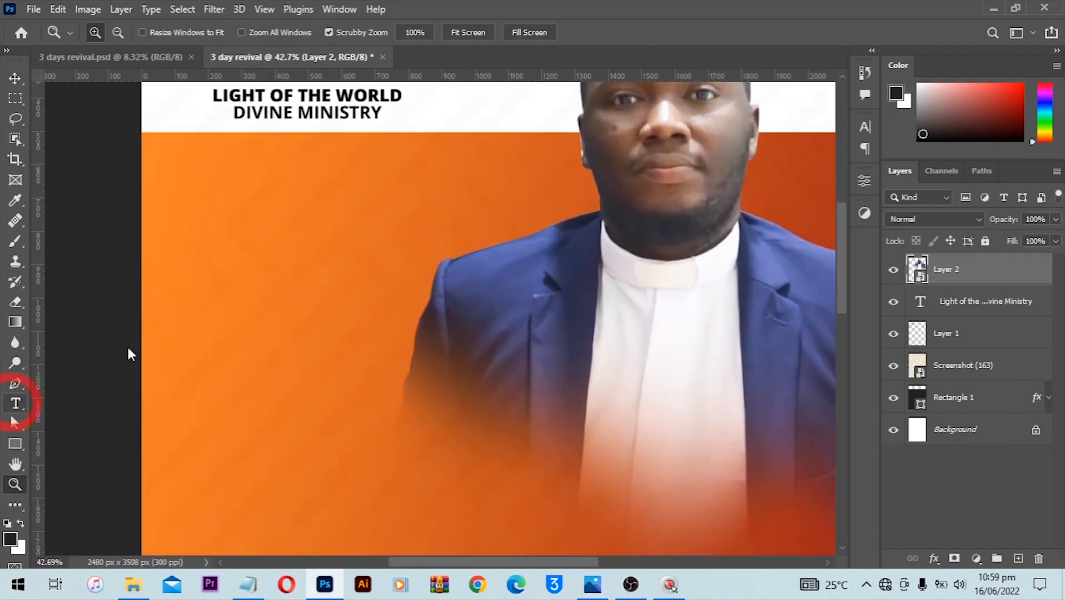
key("ctrl+v")
left_click(287, 233)
key("ctrl+v")
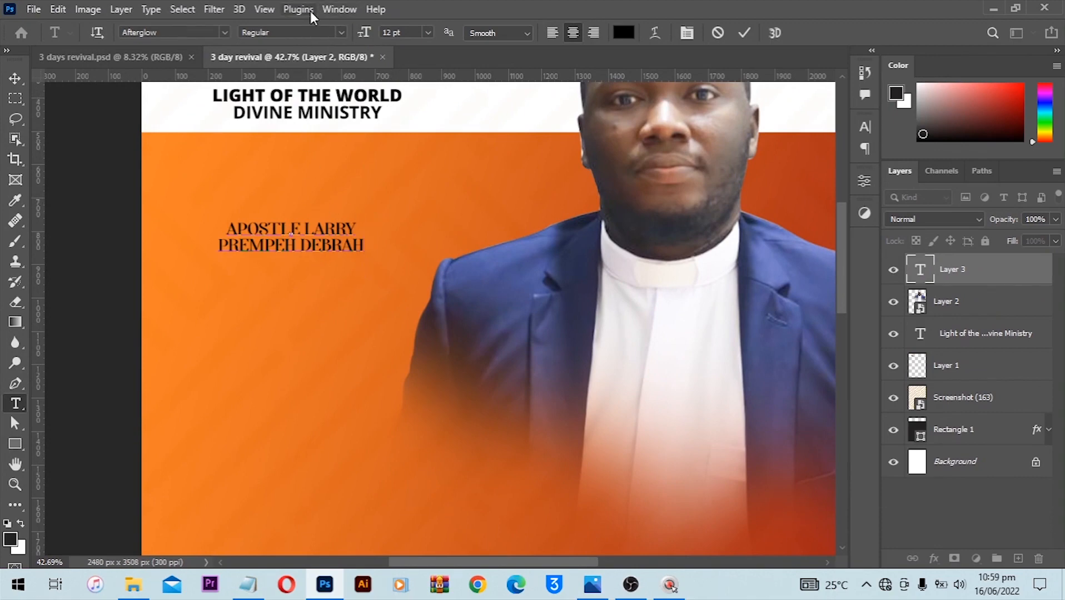
- Right-align both lines of the host's name text
left_click(339, 9)
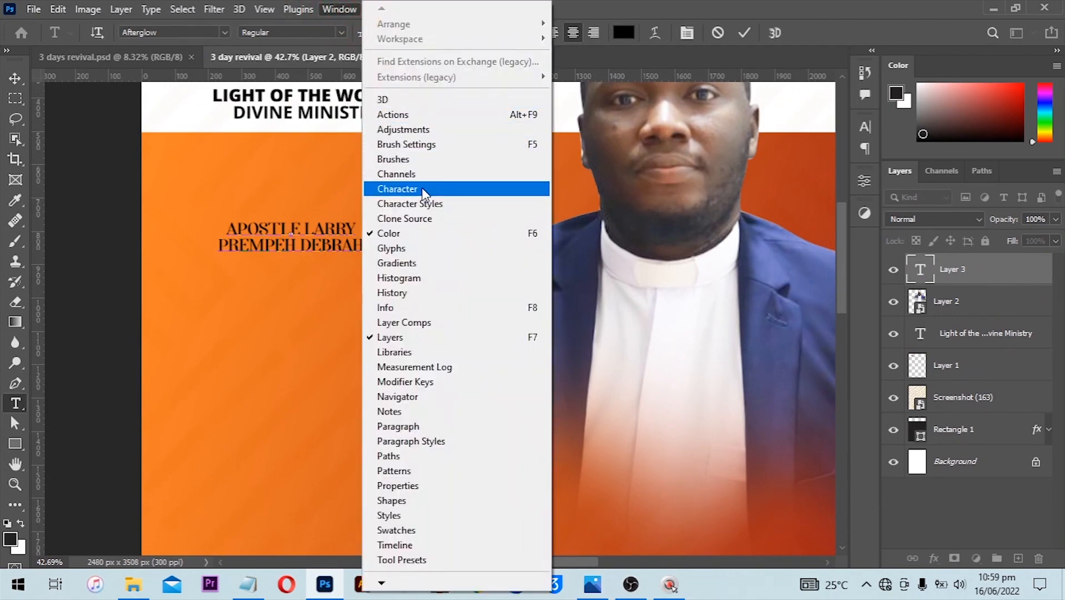
left_click(397, 189)
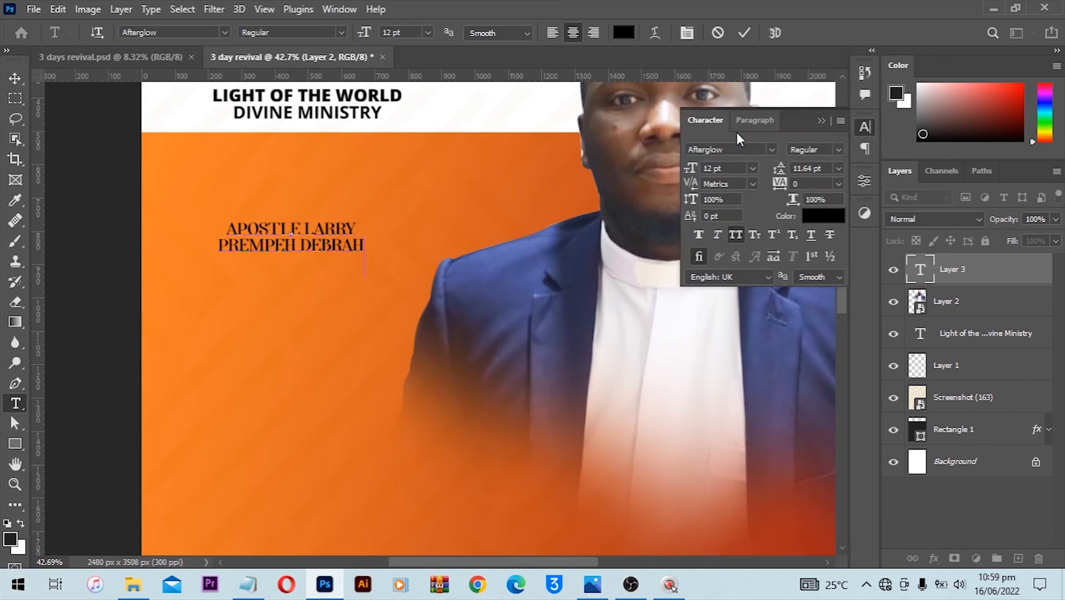
left_click(756, 120)
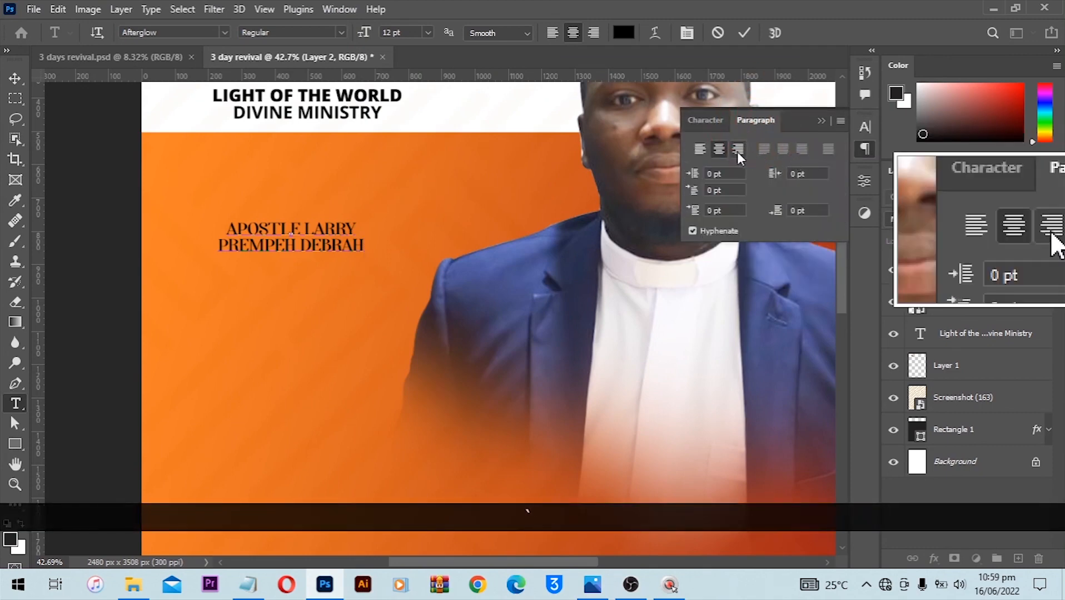
left_click(737, 150)
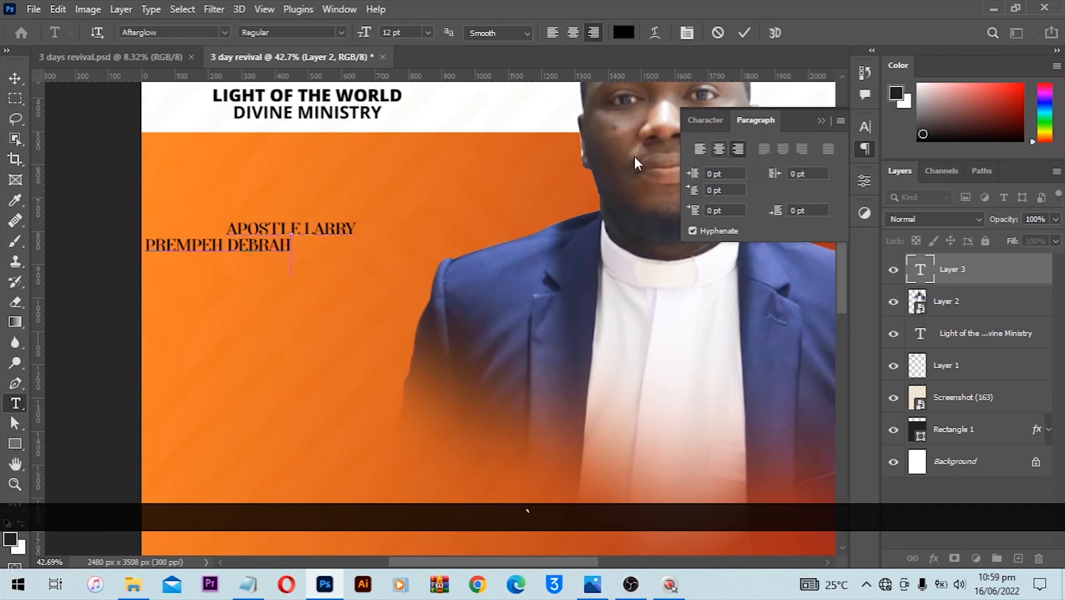
key("shift+ctrl")
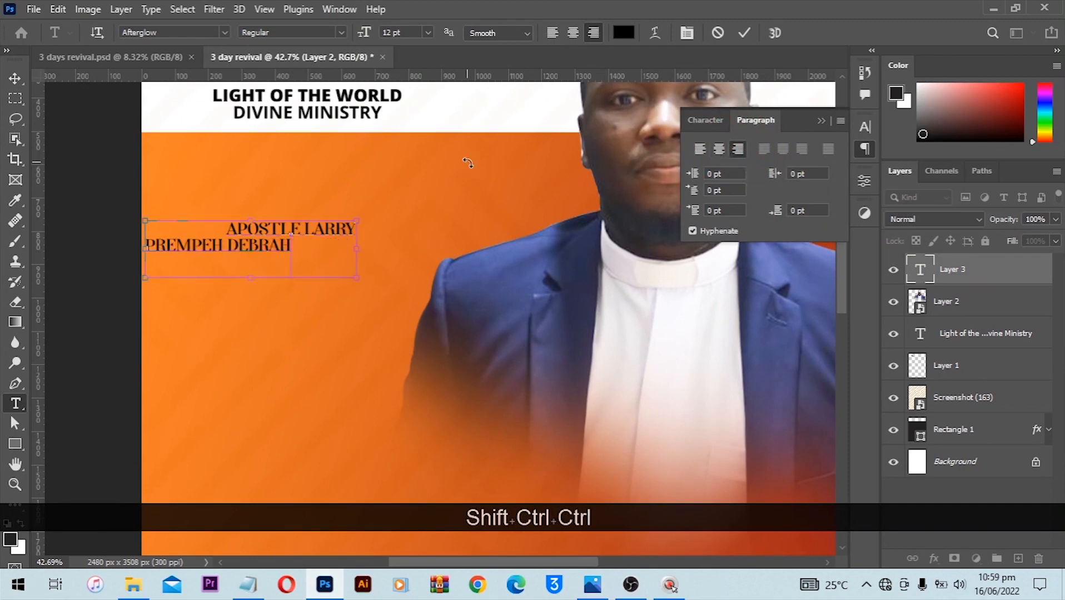
key("ctrl+z")
key("ctrl+a")
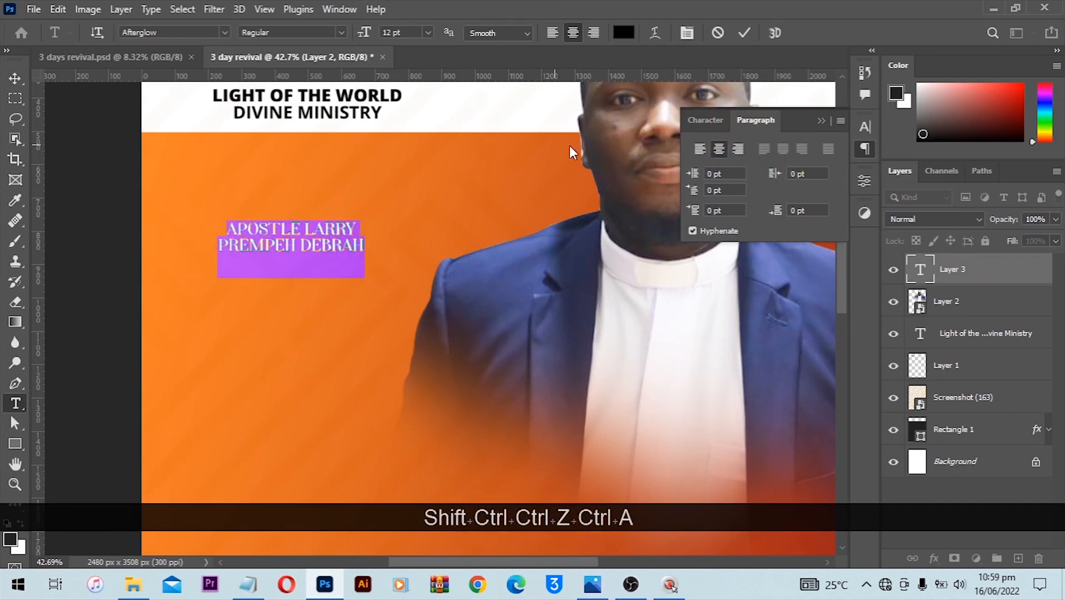
left_click(737, 149)
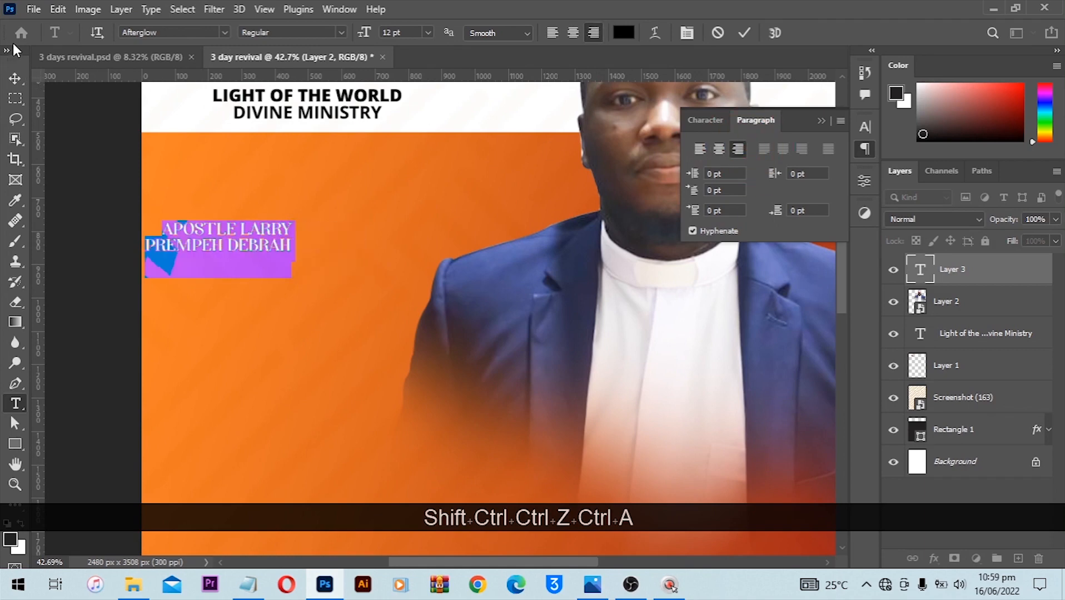
- Set the whole host name text in Open Sans Semibold
left_click(714, 121)
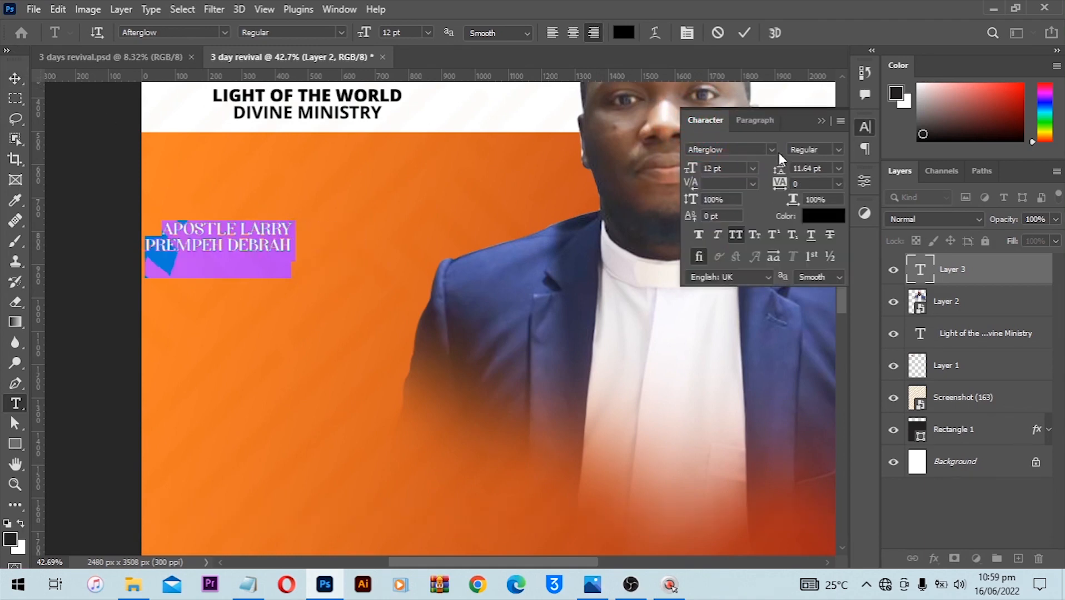
left_click(770, 153)
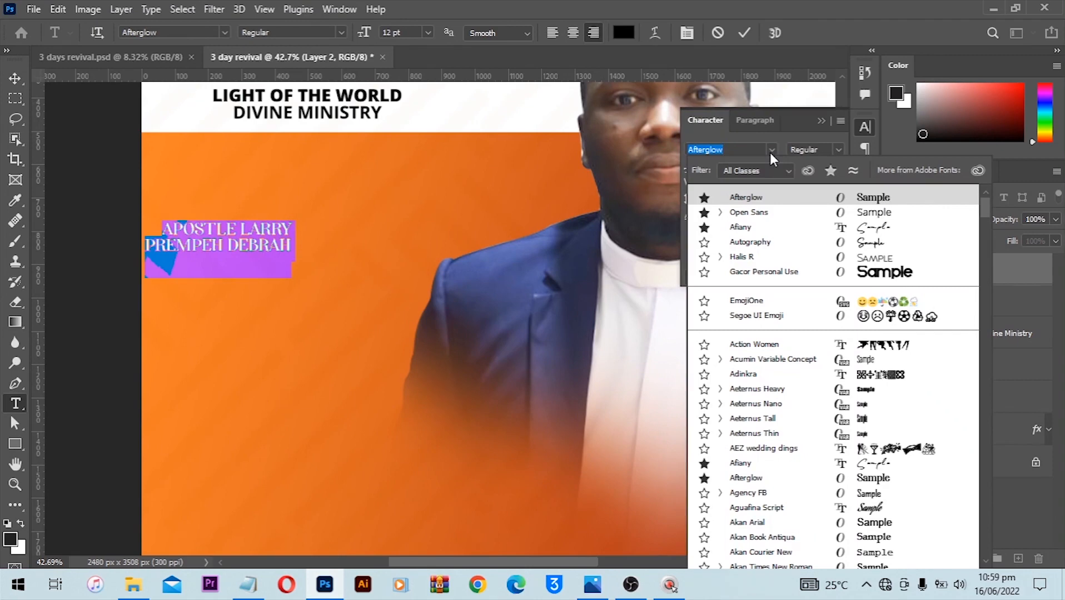
left_click(765, 216)
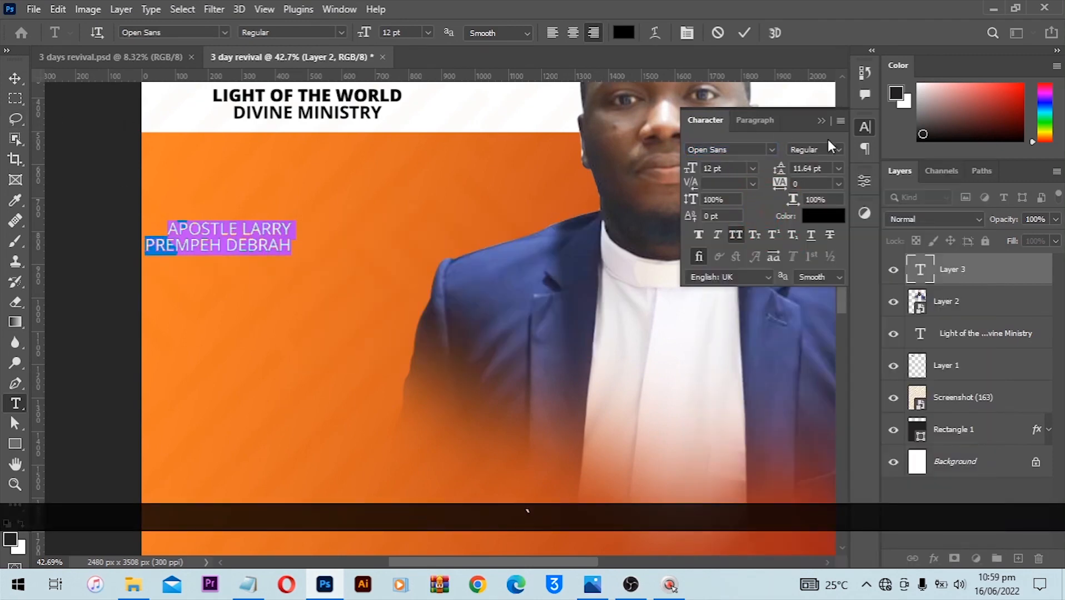
left_click(835, 149)
left_click(805, 211)
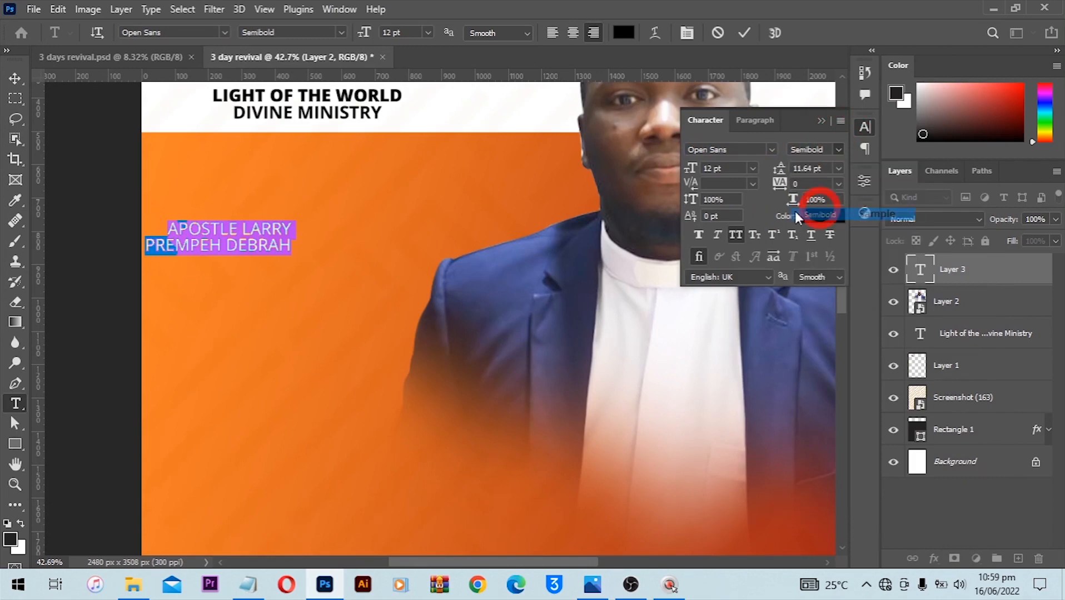
- Set only the second line of the host's name text in Open Sans Bold
left_click_drag(292, 247, 78, 241)
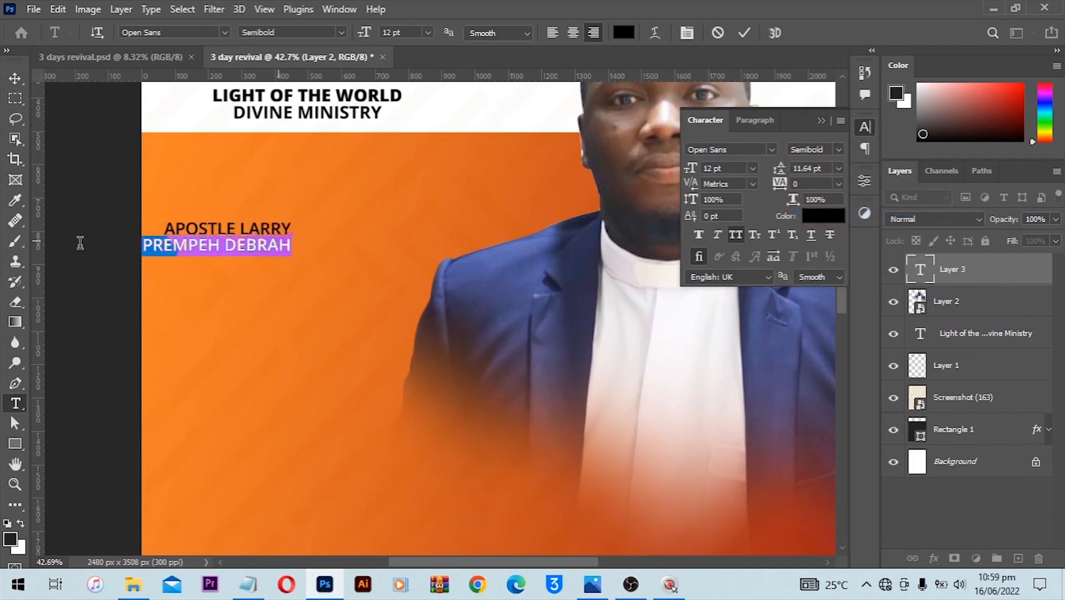
left_click(839, 151)
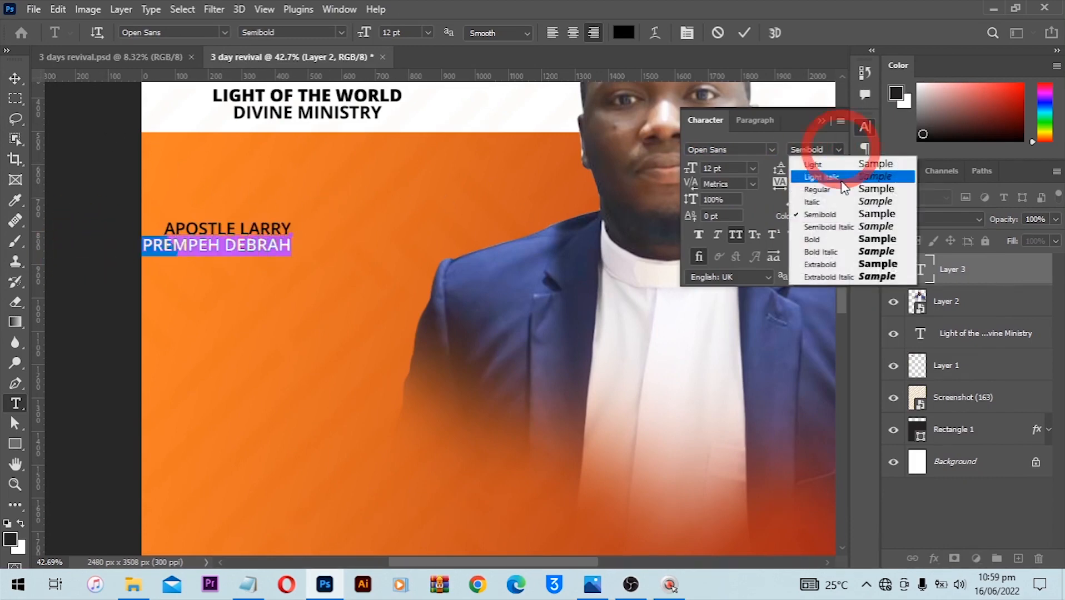
left_click(832, 245)
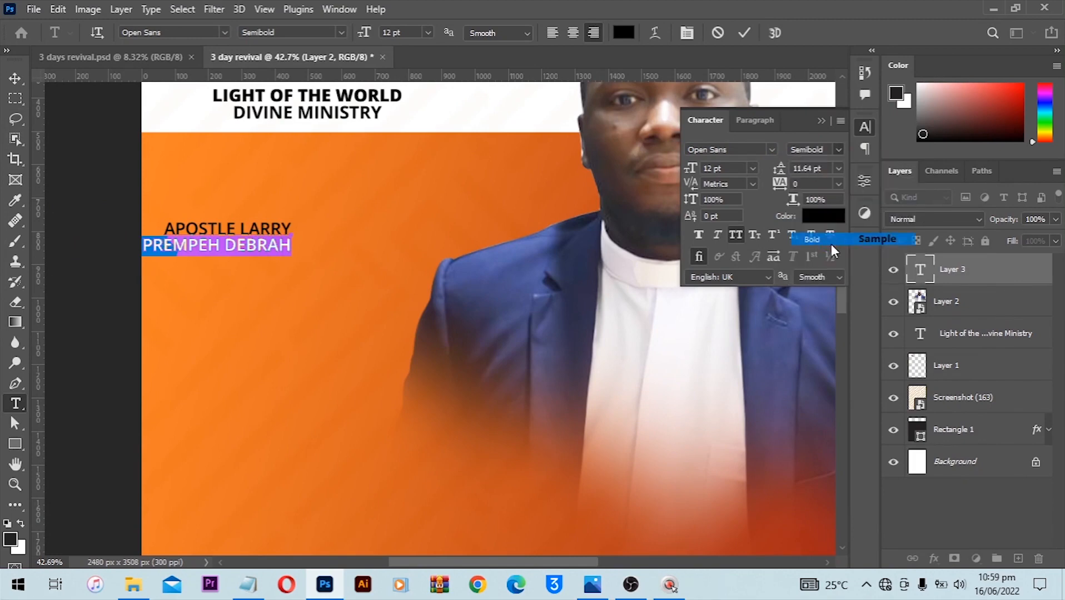
- Move the host's name text away from the page's left edge towards the portrait's shoulder
left_click(14, 81)
left_click(49, 93)
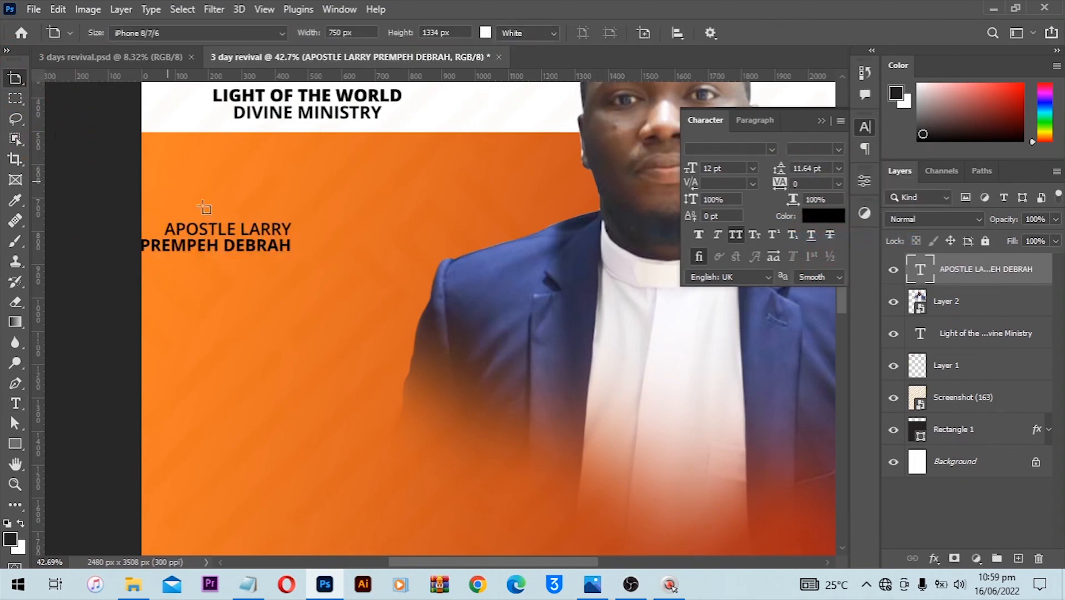
left_click_drag(55, 139, 12, 81)
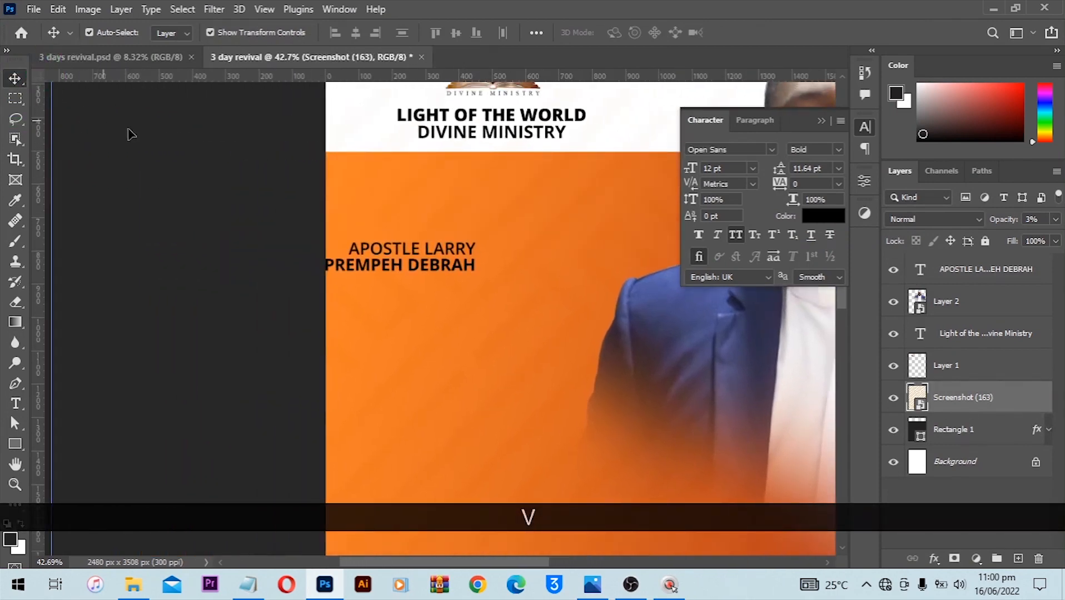
key("space")
left_click_drag(414, 221, 468, 270)
- Colour the host's name text white (ffffff) and shift it slightly closer to the portrait
left_click(823, 216)
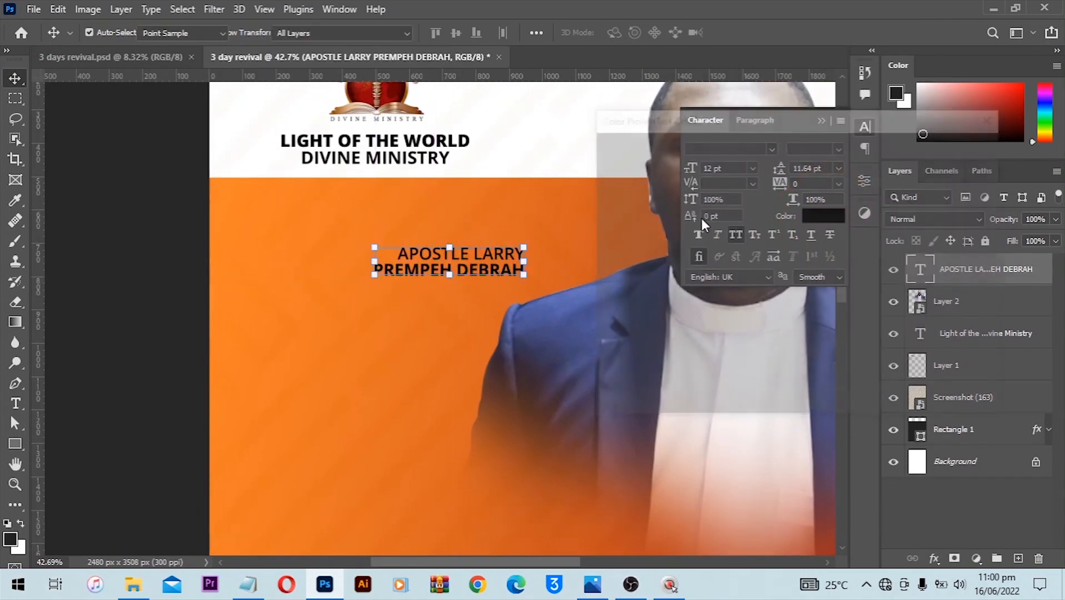
left_click(555, 124)
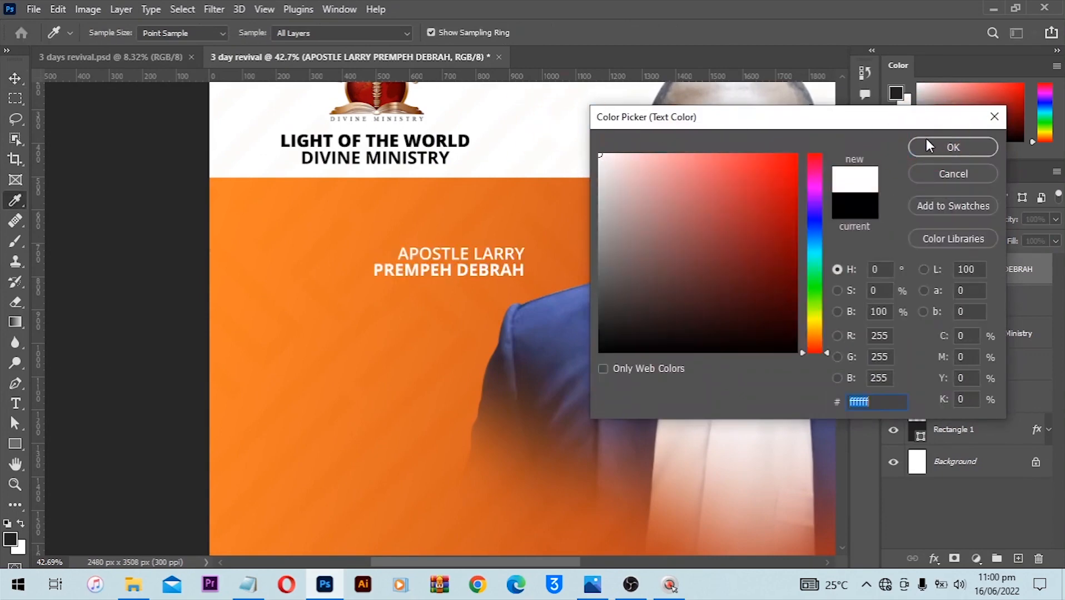
left_click(940, 147)
left_click_drag(399, 275, 421, 279)
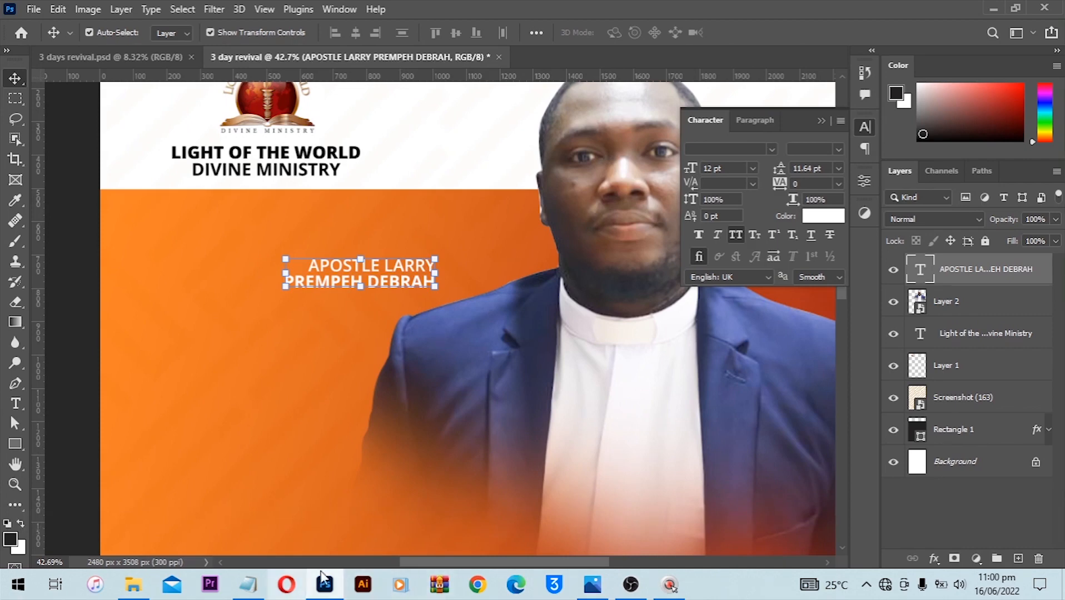
- Add a separate text layer reading Host just above the host's name, with All Caps turned off
key("t")
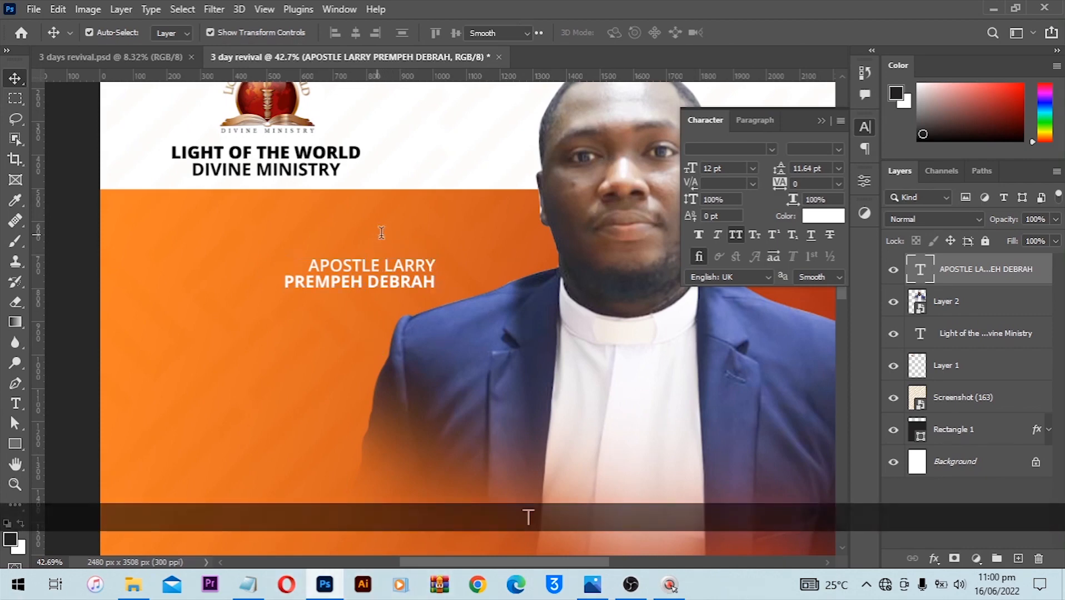
left_click(364, 241)
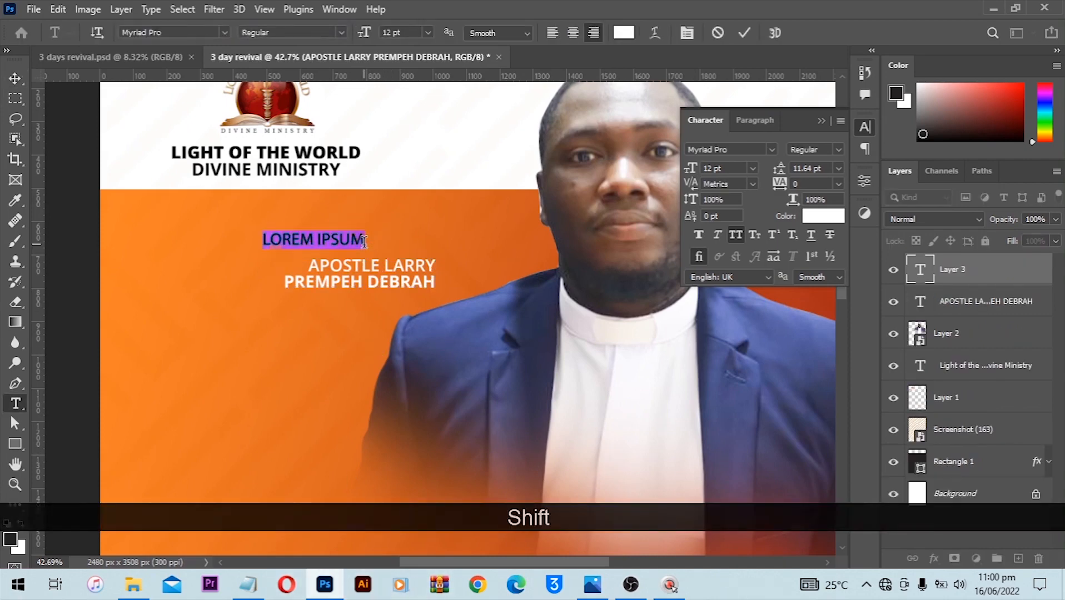
type("HOST")
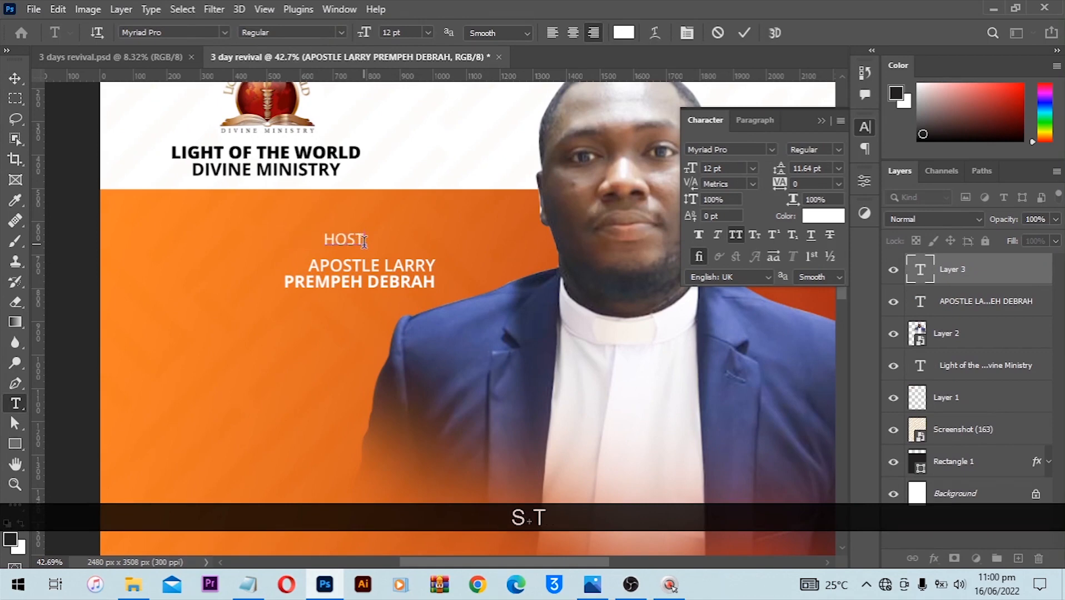
key("ctrl+a")
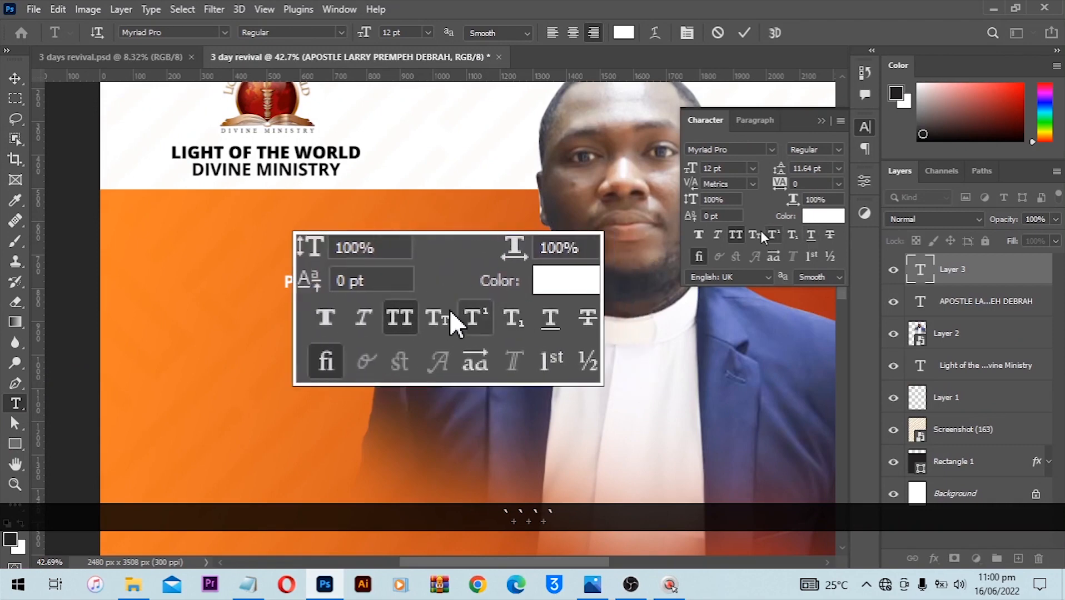
left_click(737, 237)
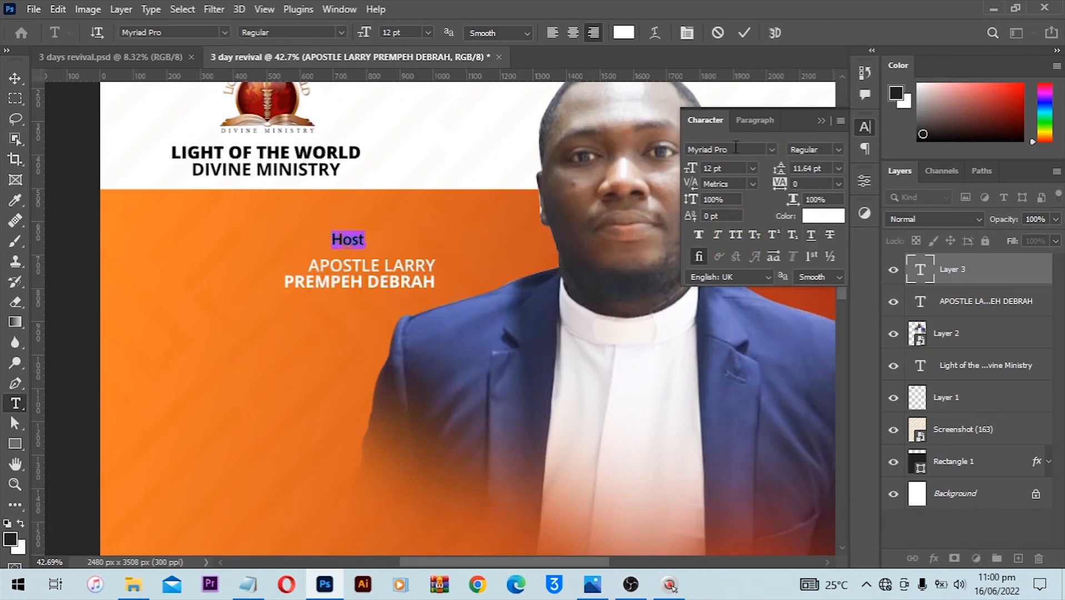
- Set the Host text in the Afiany script font
left_click(771, 148)
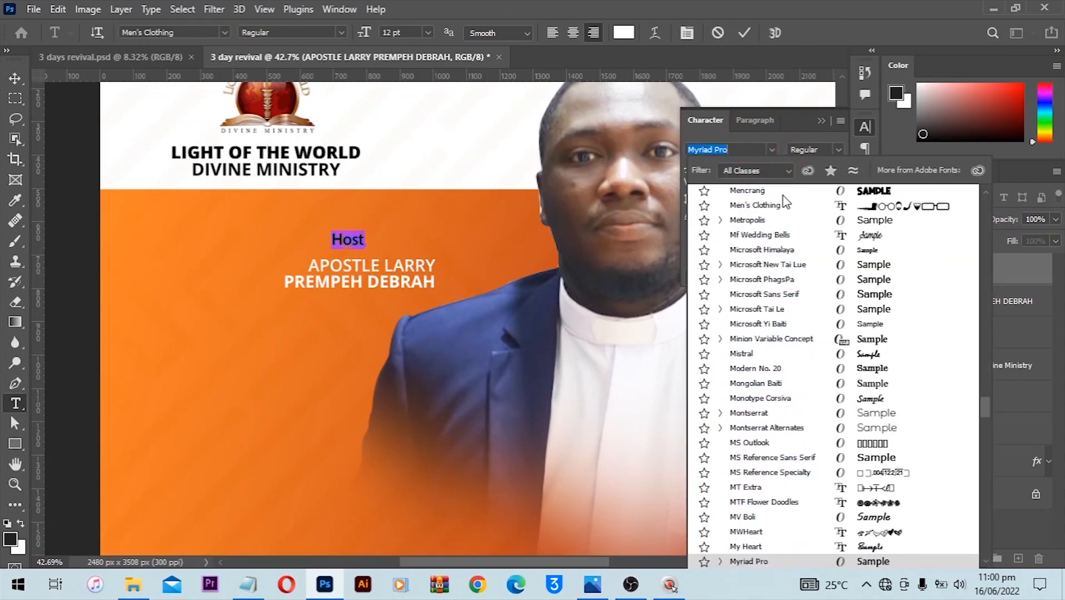
left_click_drag(982, 400, 989, 200)
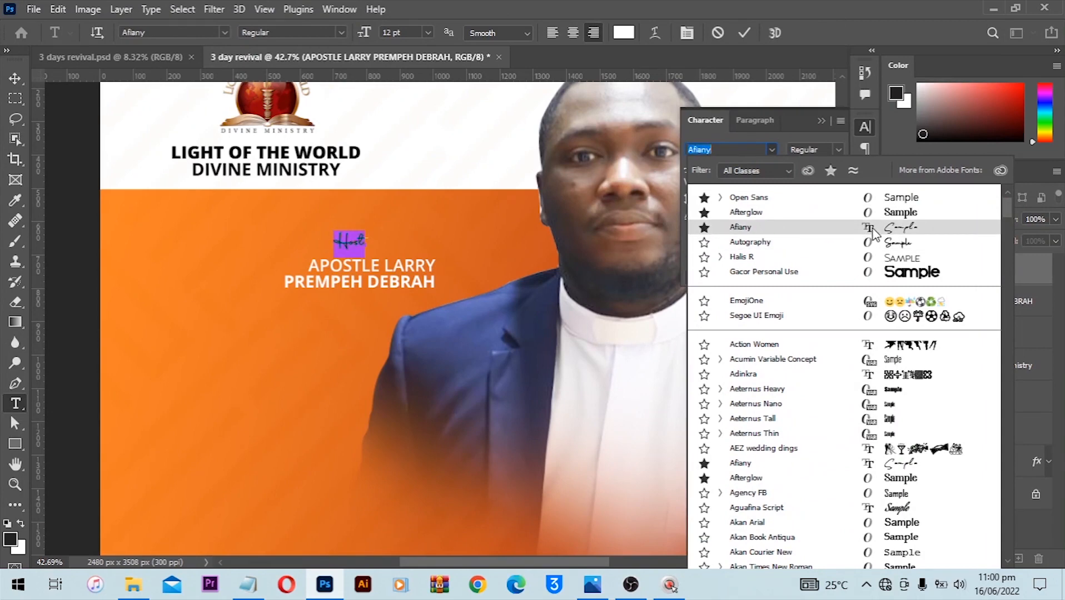
left_click(872, 227)
left_click(17, 79)
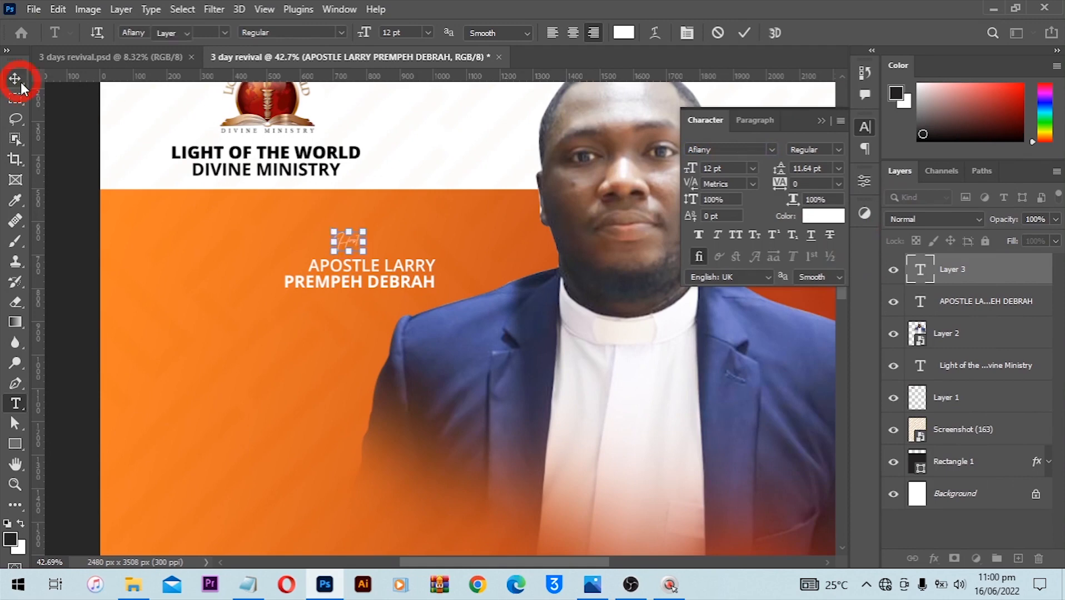
- Enlarge the Host text to about 313% and position it just above the end of the host's name
key("ctrl+t")
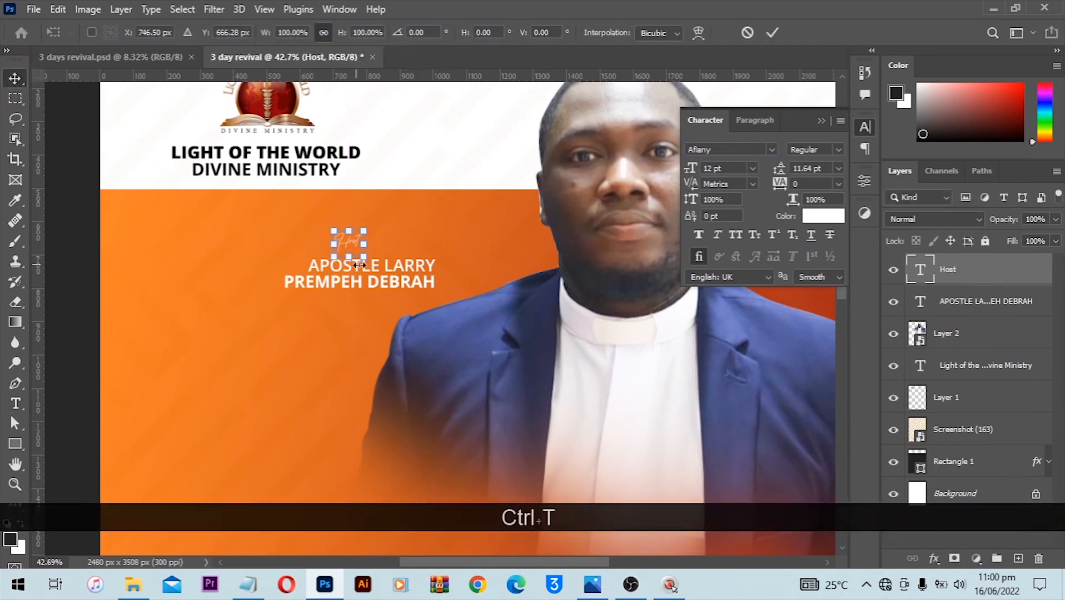
left_click_drag(364, 257, 428, 315)
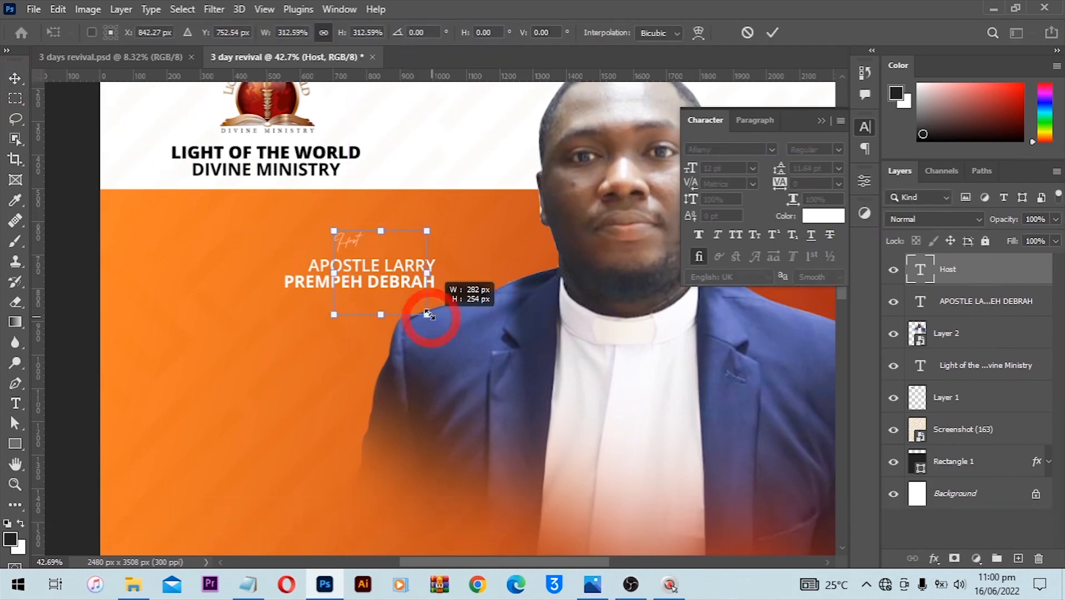
key("Return")
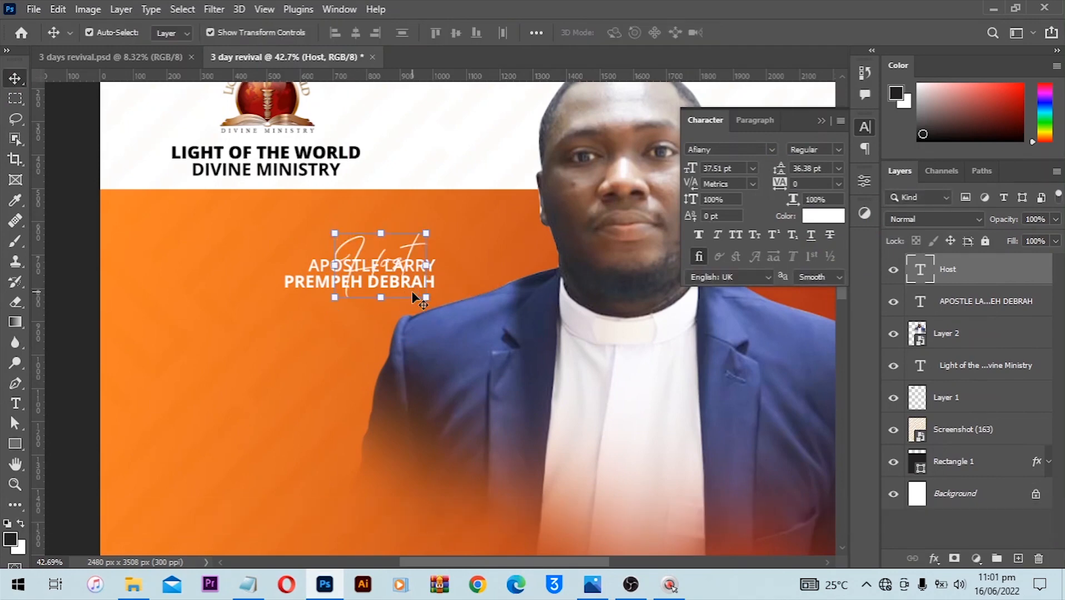
left_click_drag(381, 266, 404, 239)
- Select the Host text together with the name text and shift both slightly down and to the left
left_click(326, 278, "ctrl+shift")
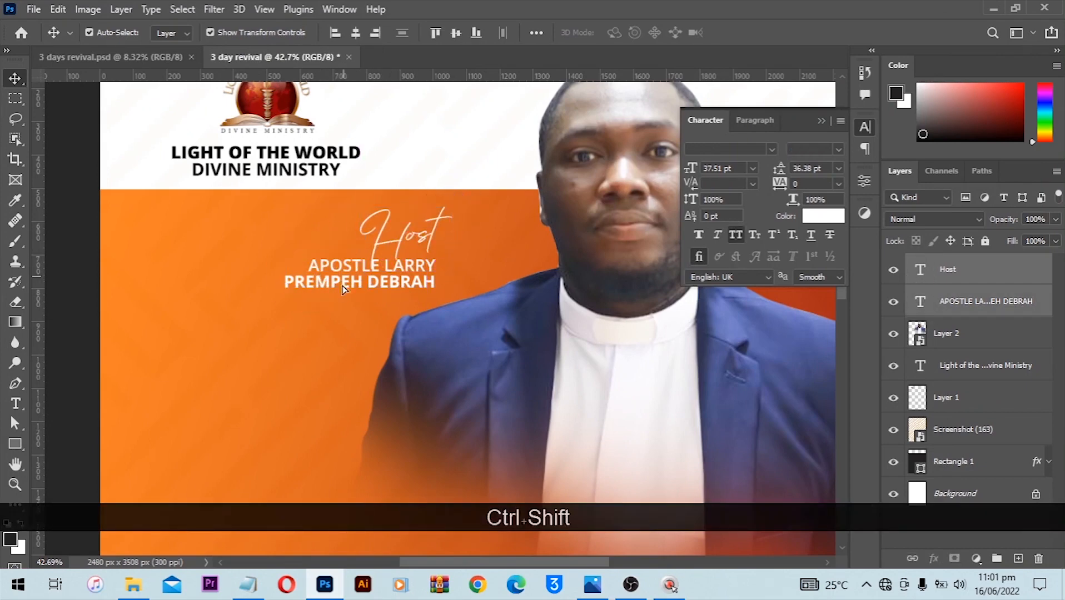
left_click_drag(326, 278, 341, 294)
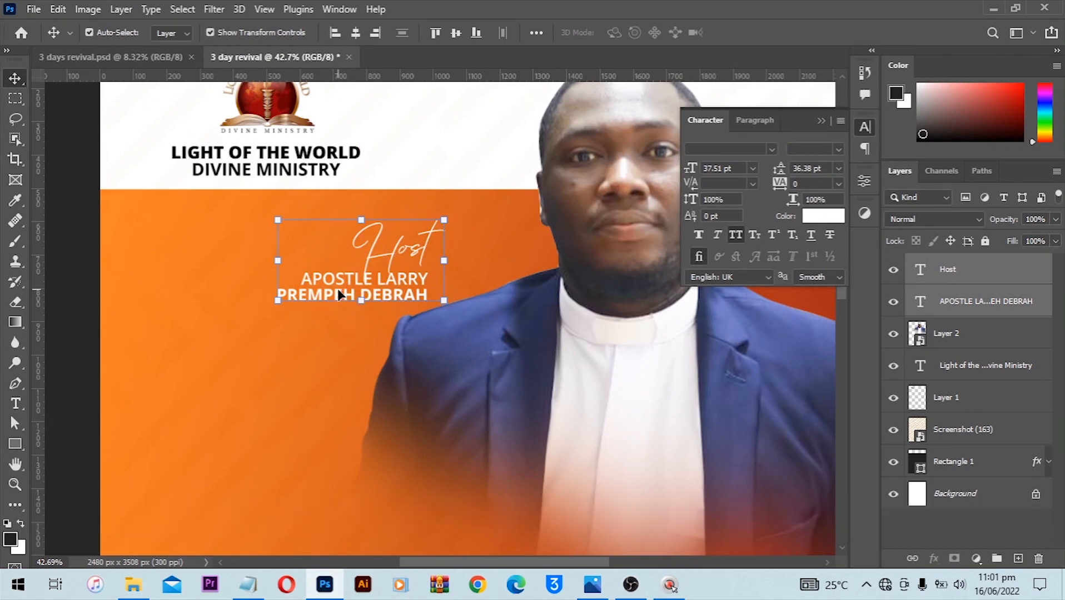
key("Up")
key("Up")
key("Left")
key("Up")
key("Up")
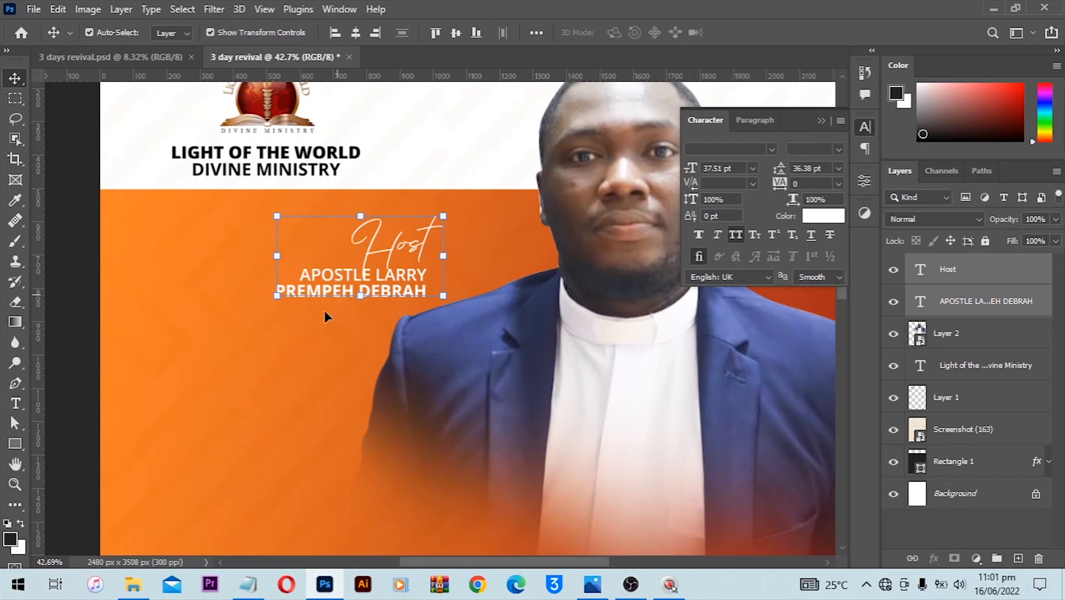
- Scale the Host text and the name text up slightly together
scroll(297, 324, "down", 3)
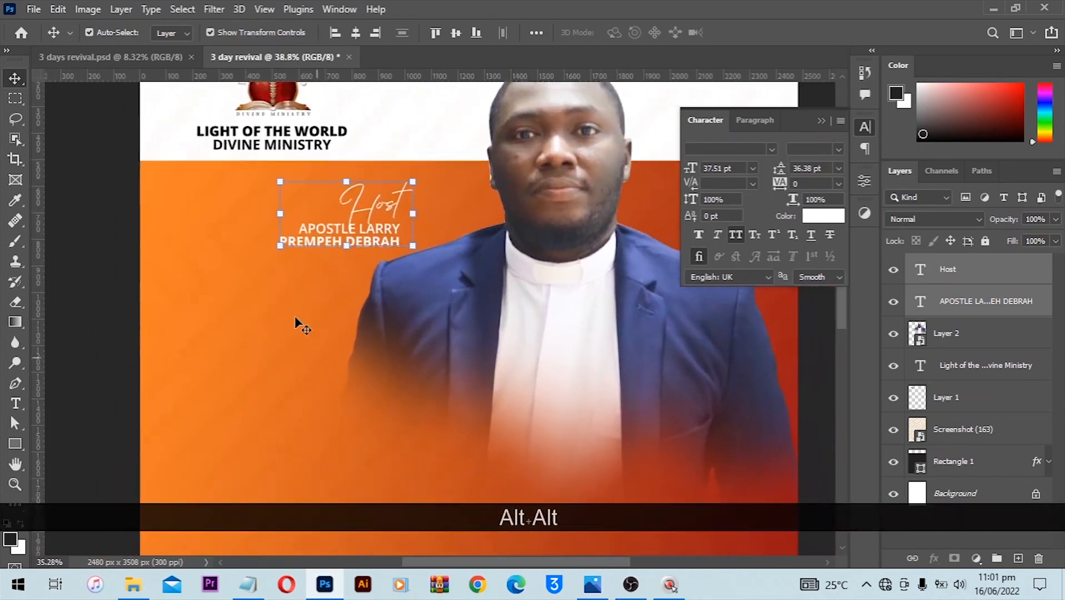
scroll(297, 325, "down", 3)
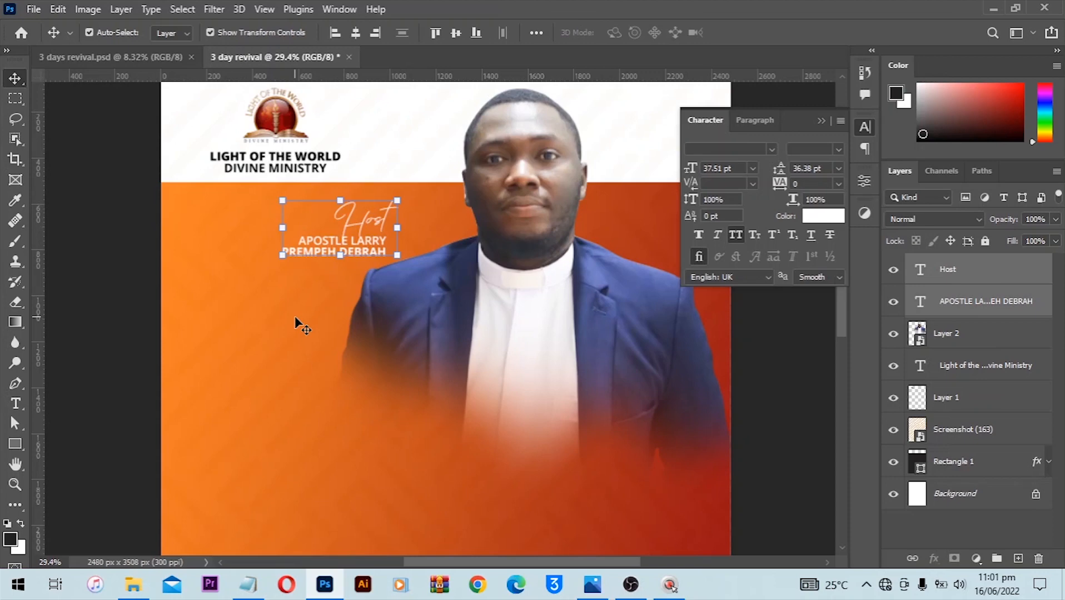
left_click_drag(282, 255, 272, 260)
key("Return")
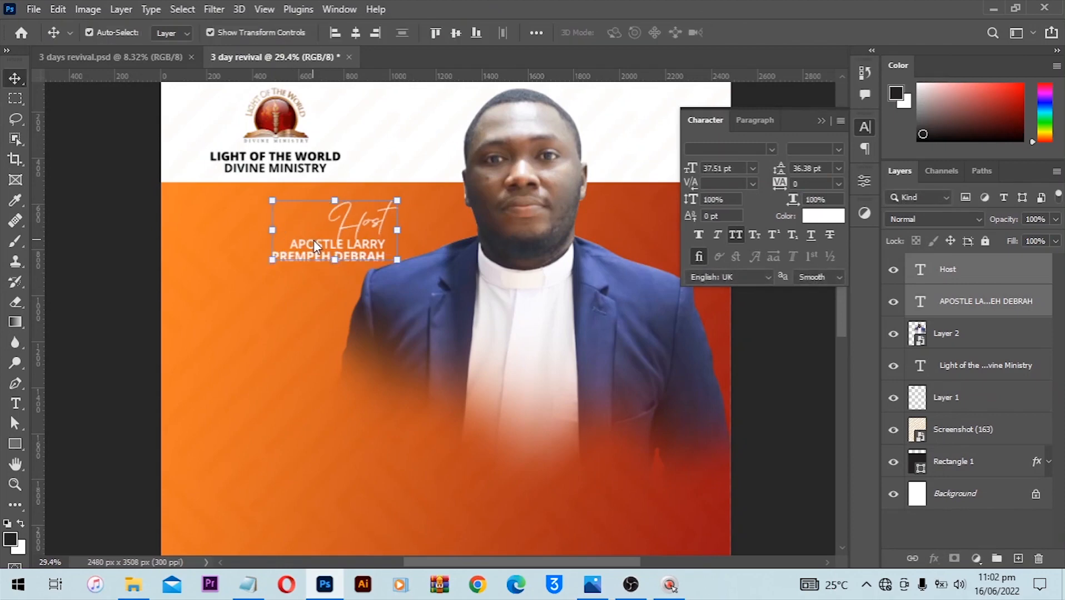
- Add the portrait to the selected host texts and nudge all three slightly to the left, leaving them deselected
left_click(476, 294, "shift")
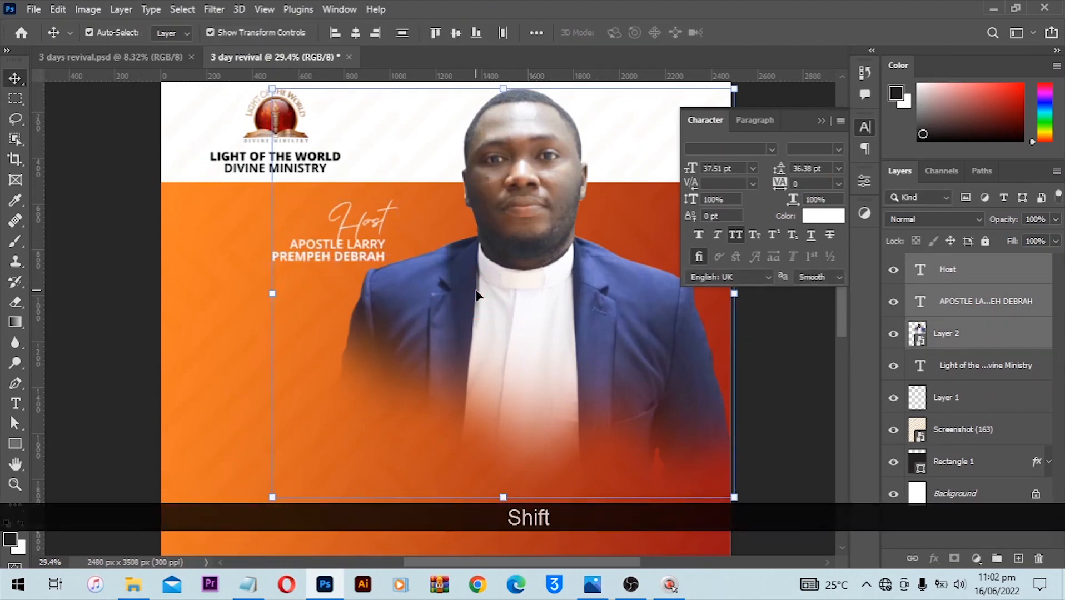
key("shift+Left")
key("shift+Left")
key("shift+Left")
key("shift+Left")
key("shift+Left")
key("shift+Left")
key("shift+Left")
key("shift+Left")
left_click(782, 343)
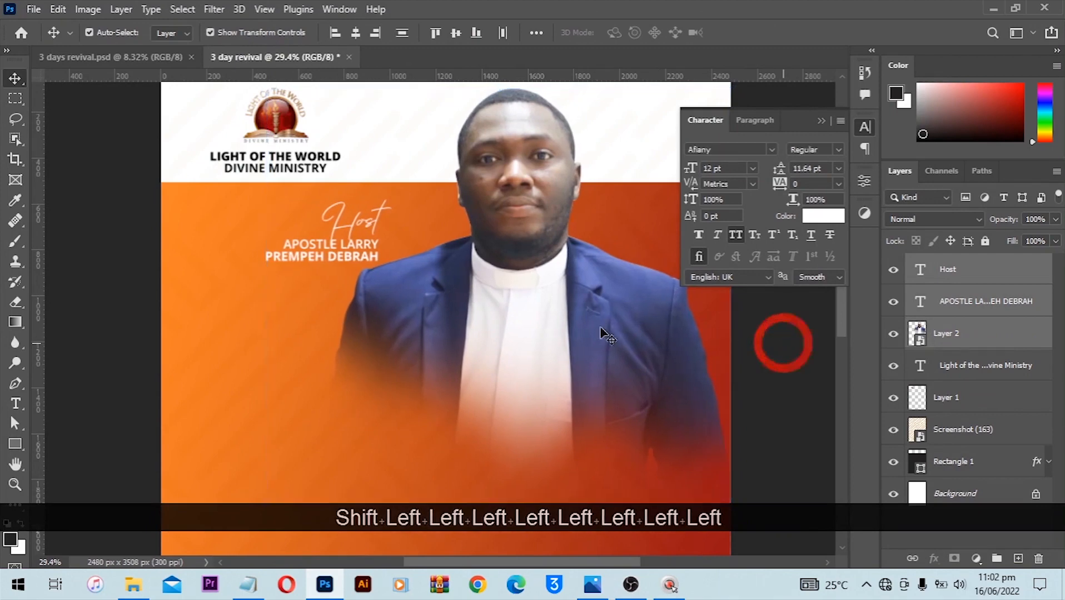
- Compare the flyer with the finished 3 days revival.psd design, examining the title area below the host's portrait
scroll(491, 340, "down", 2)
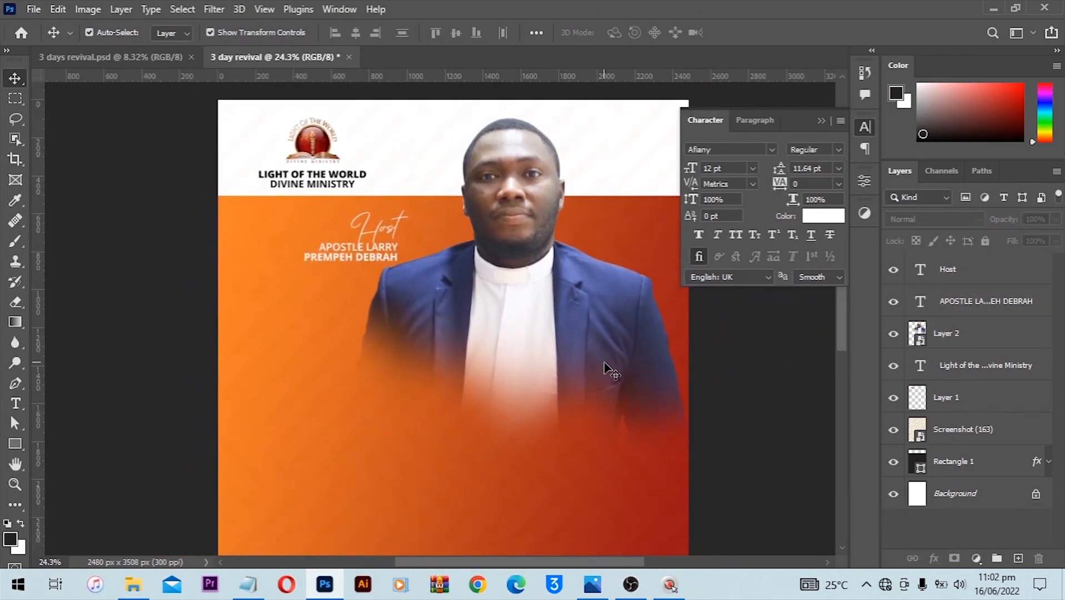
scroll(610, 371, "down", 2)
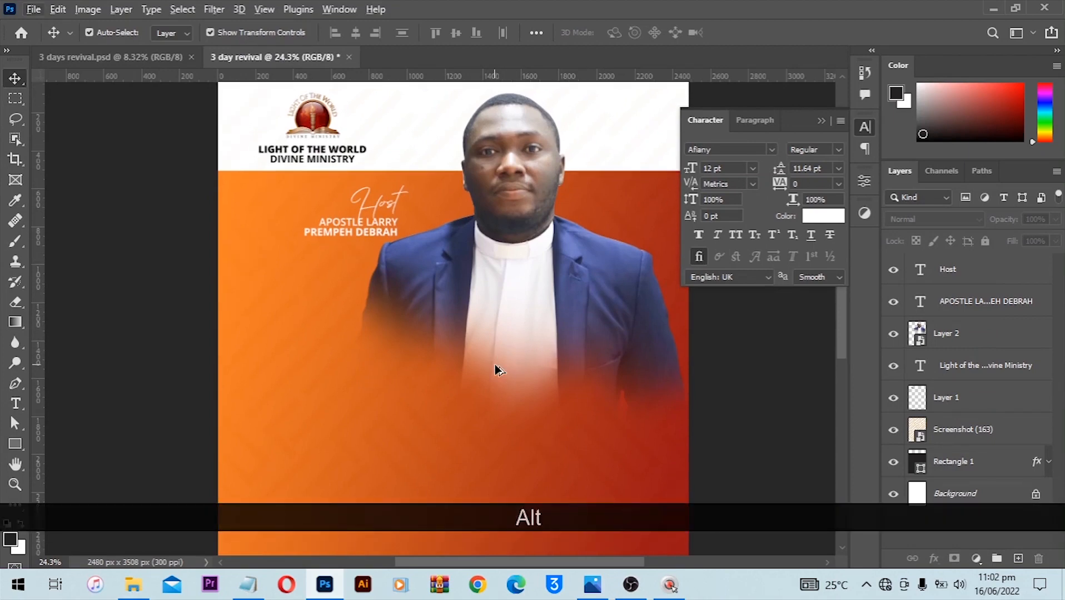
scroll(493, 363, "down", 1)
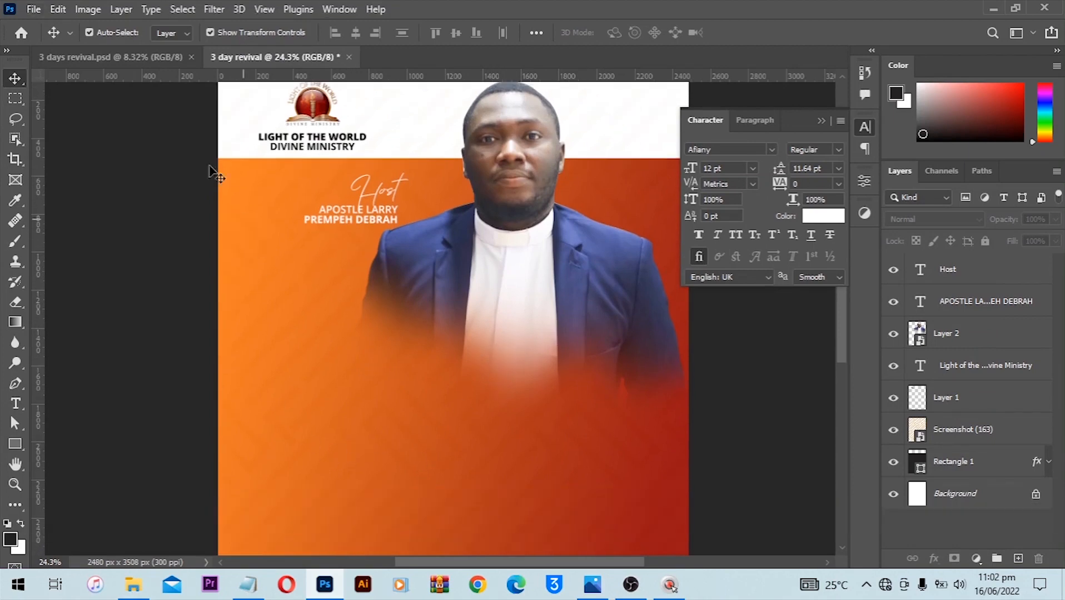
left_click(140, 57)
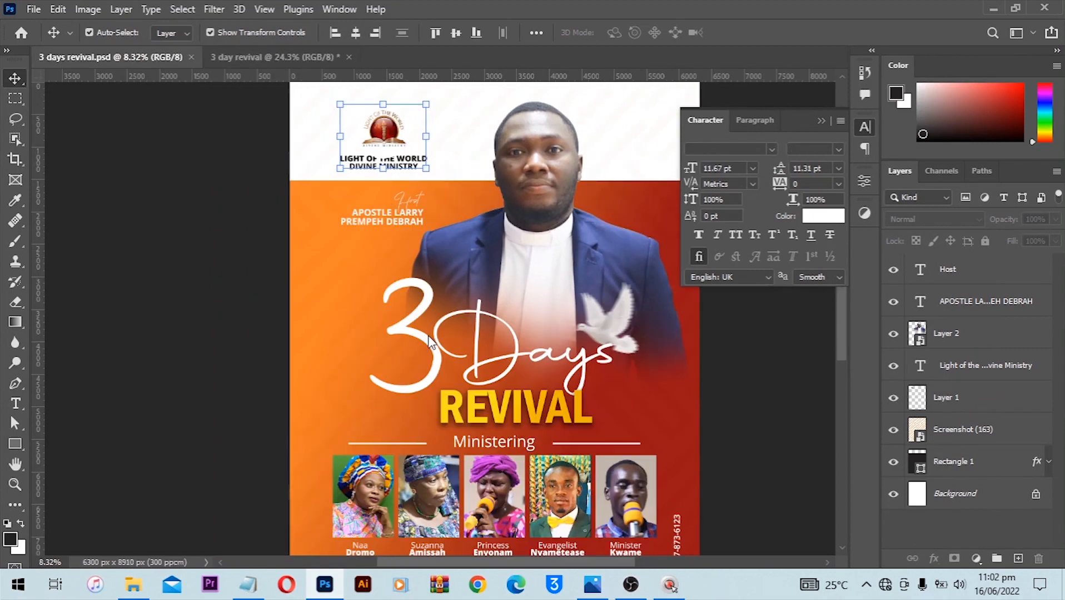
scroll(494, 377, "down", 2)
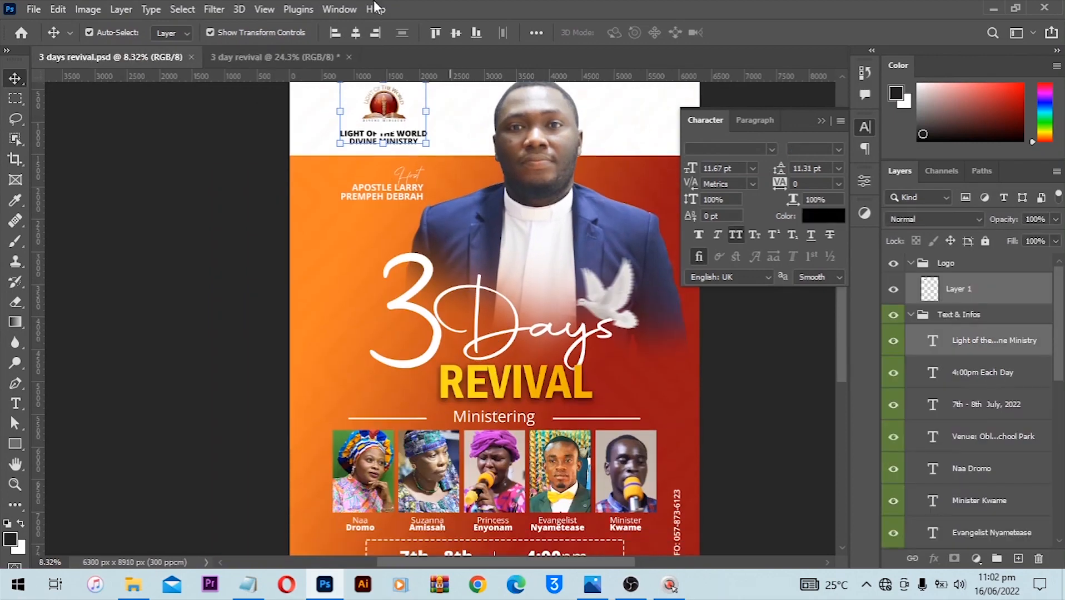
scroll(306, 69, "down", 1)
left_click(300, 58)
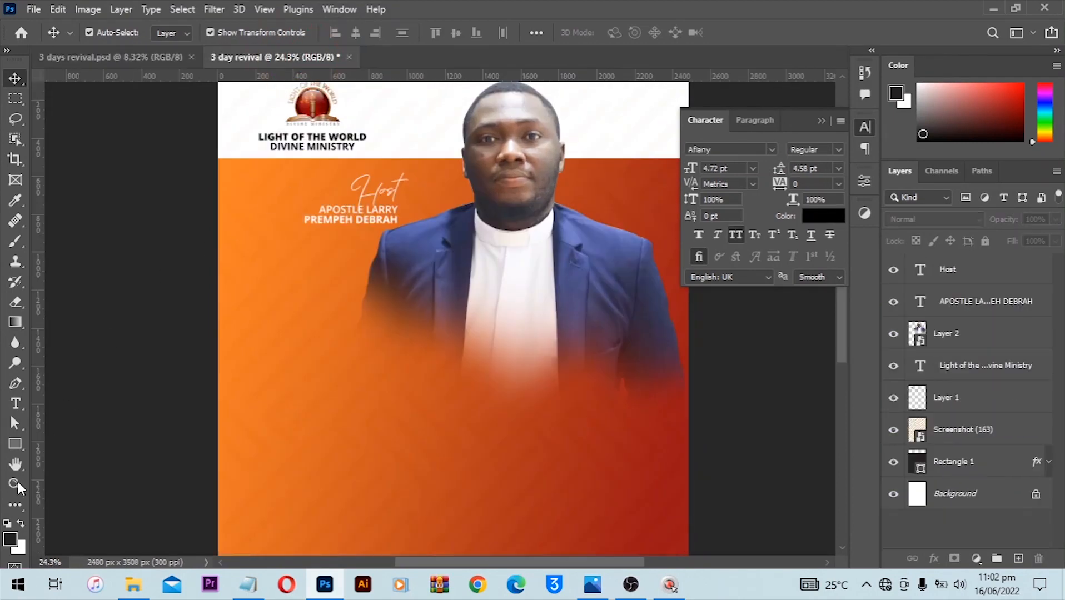
- Add a new text reading 3 below the host's name and enlarge it to 181 pt
left_click(15, 404)
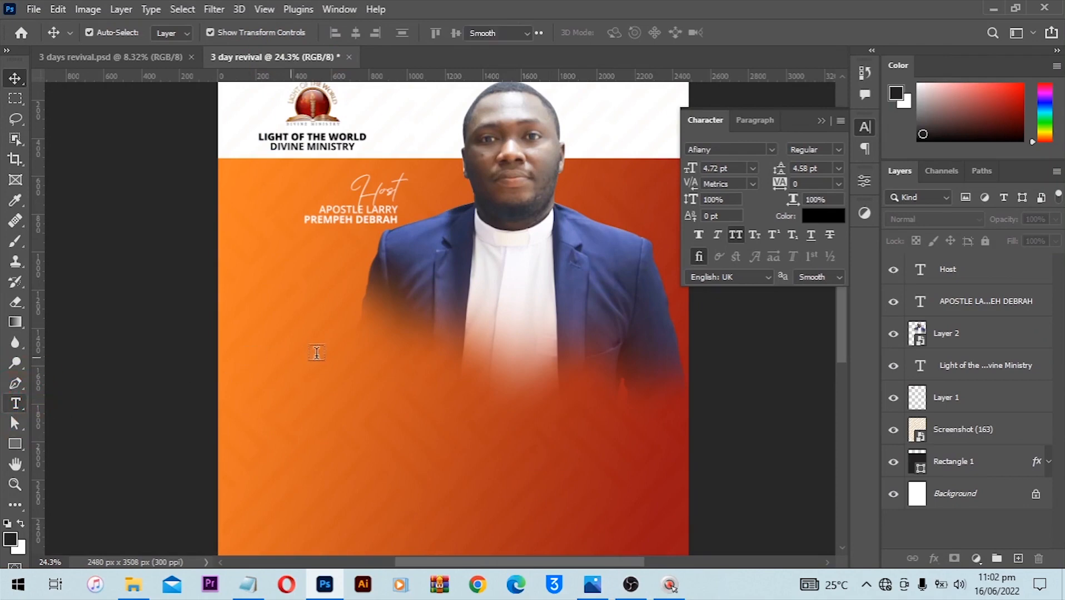
left_click(347, 350)
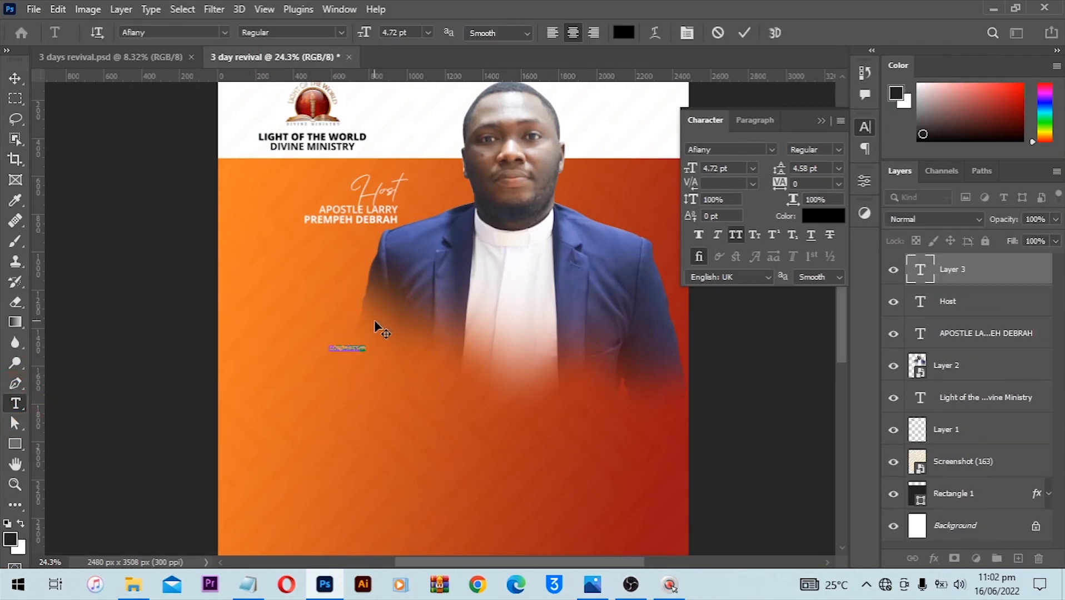
type("3")
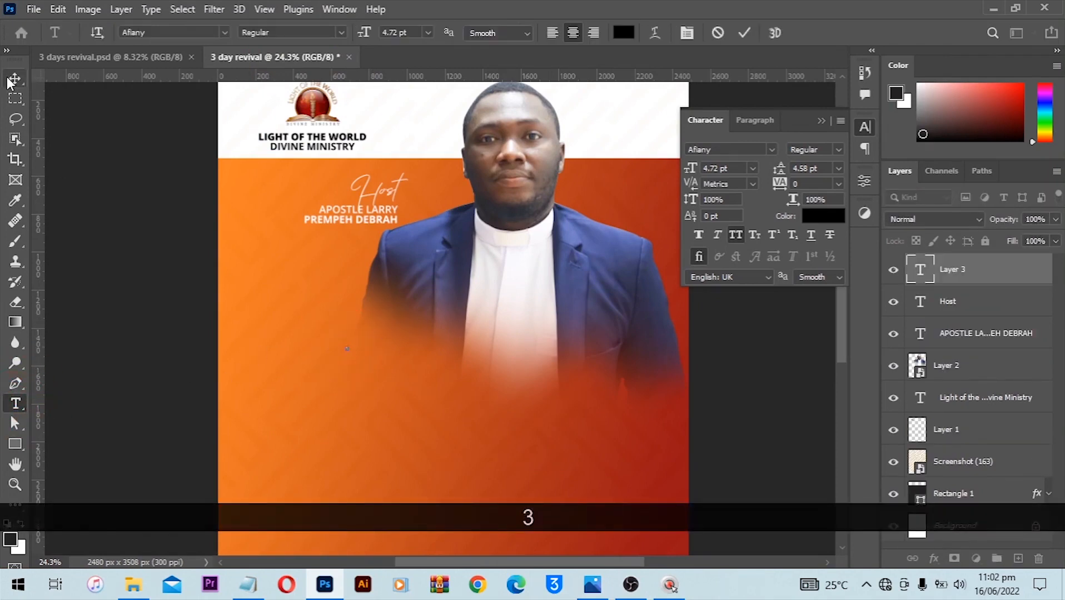
left_click_drag(692, 169, 817, 169)
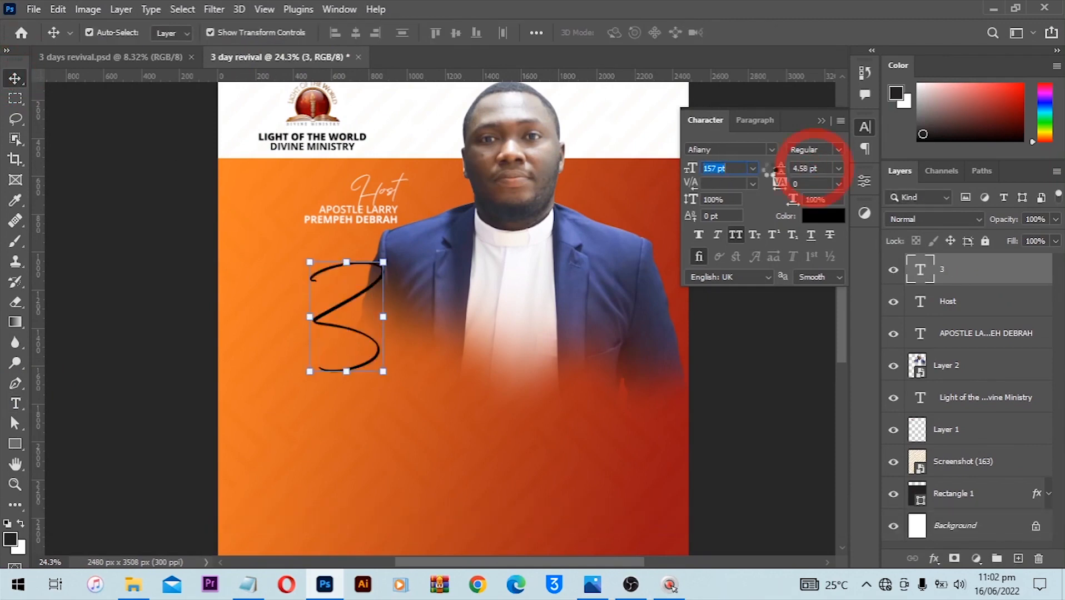
left_click_drag(691, 169, 701, 168)
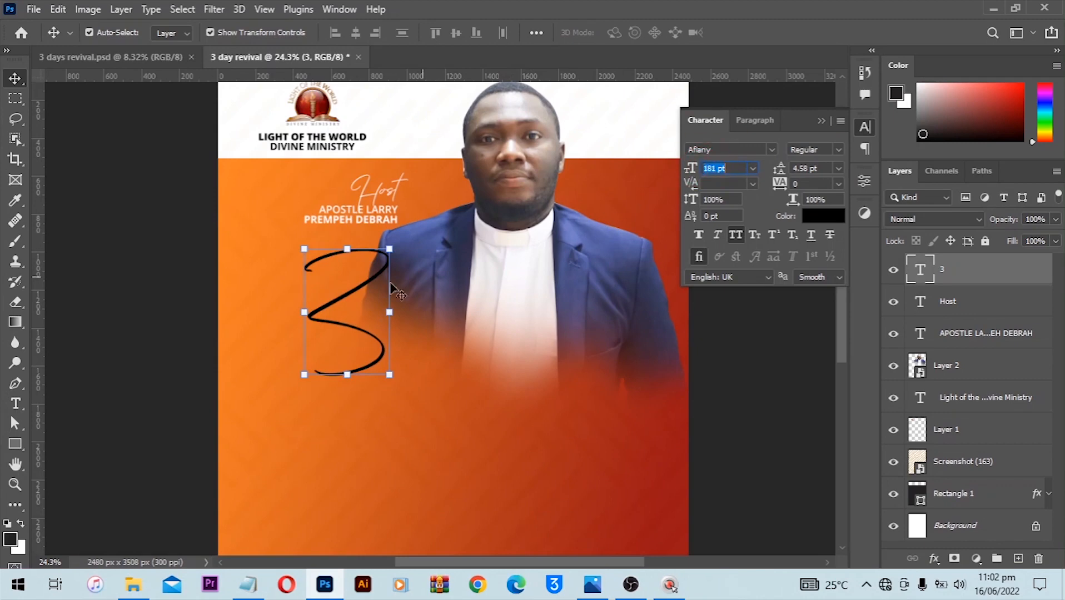
- Check the font of the 3 in the finished 3 days revival.psd design and set the new 3 to Autography
double_click(361, 266)
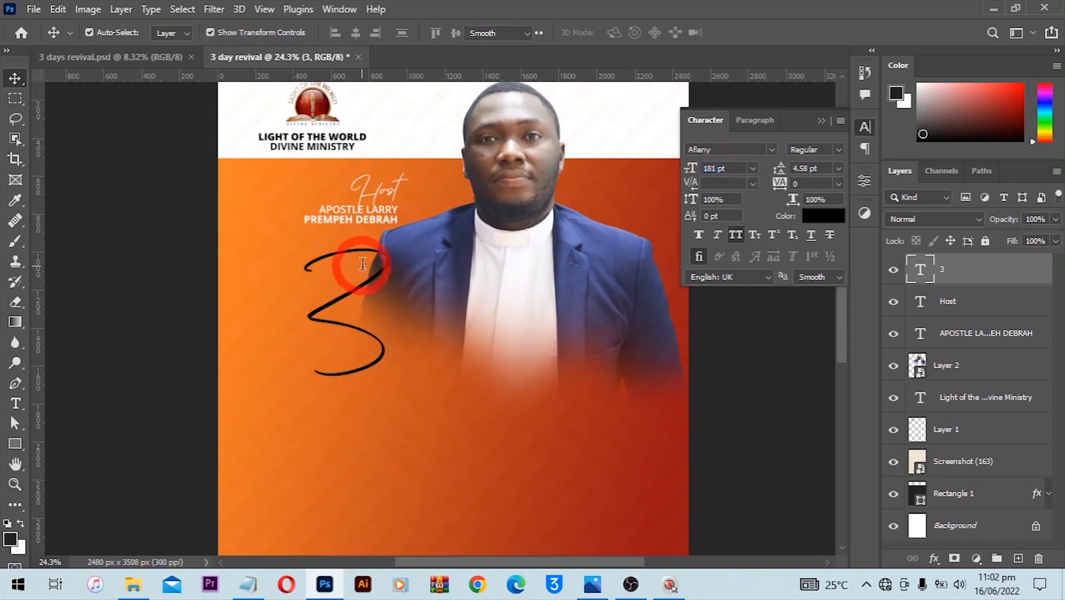
left_click(16, 78)
left_click(90, 57)
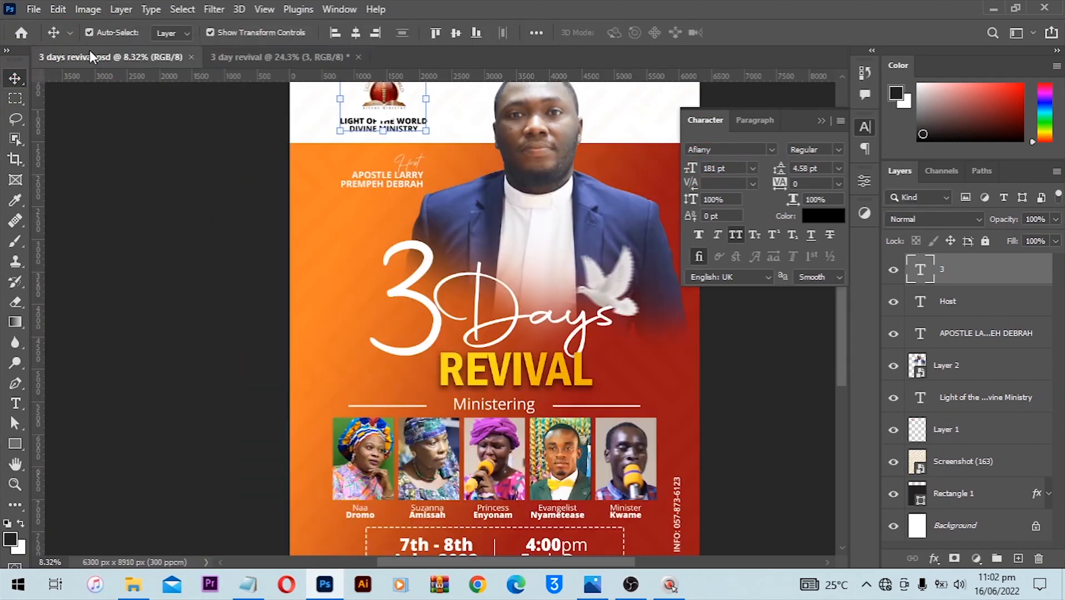
left_click(428, 325)
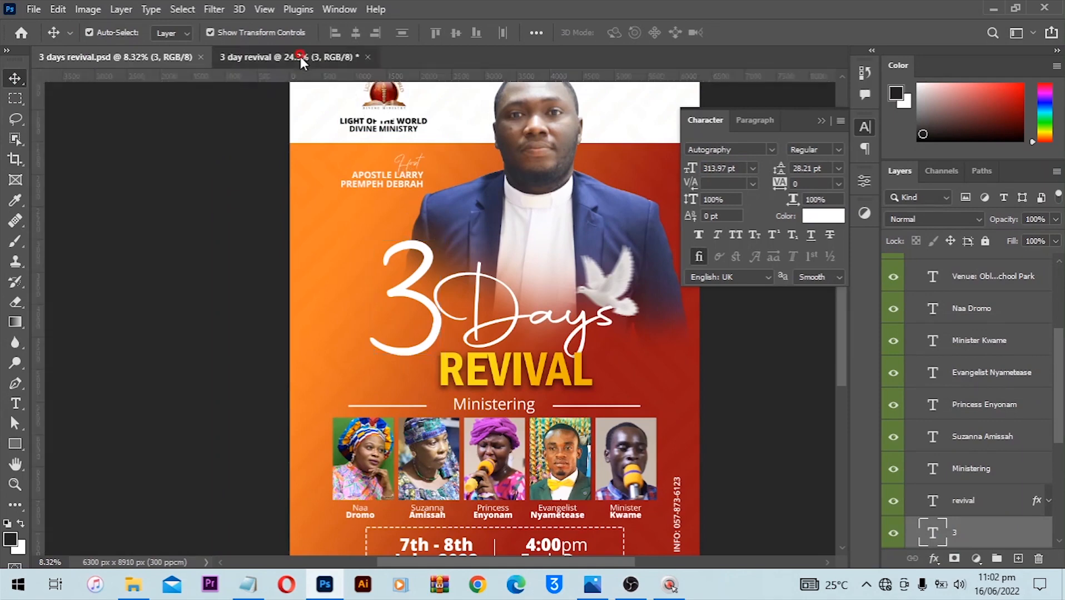
left_click(289, 56)
left_click(771, 150)
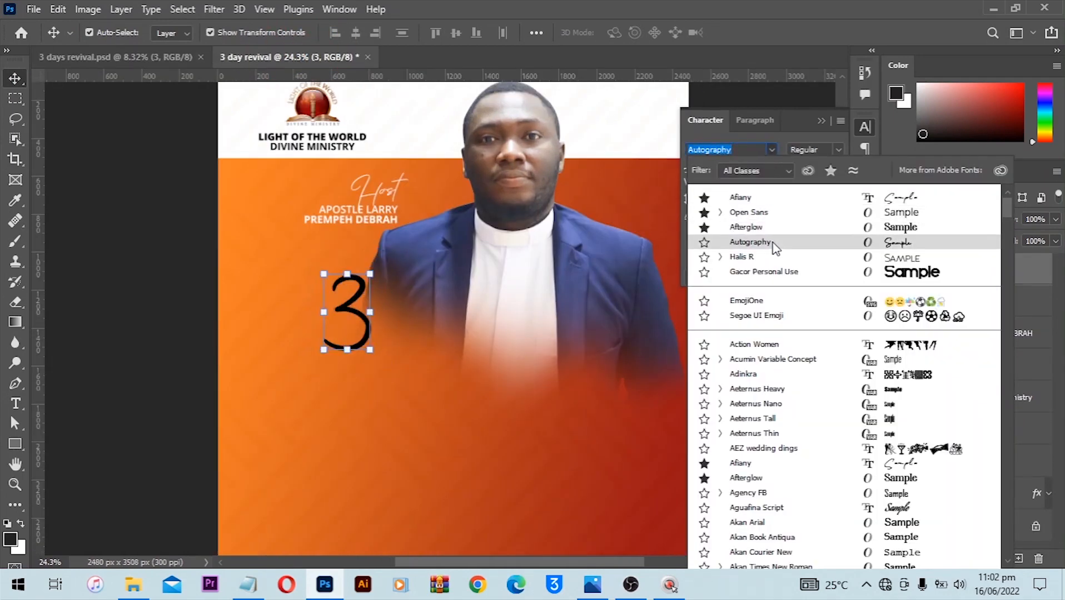
left_click(774, 243)
- Change the Host text's font to Autography, shift it slightly left above the name, and deselect it
left_click(376, 195)
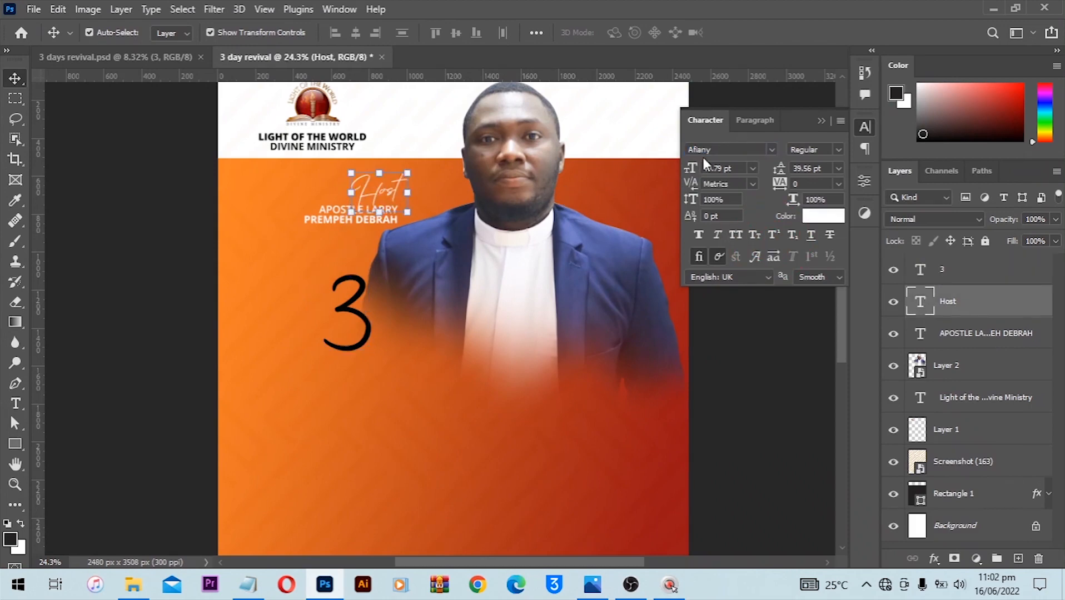
left_click(772, 149)
left_click(772, 198)
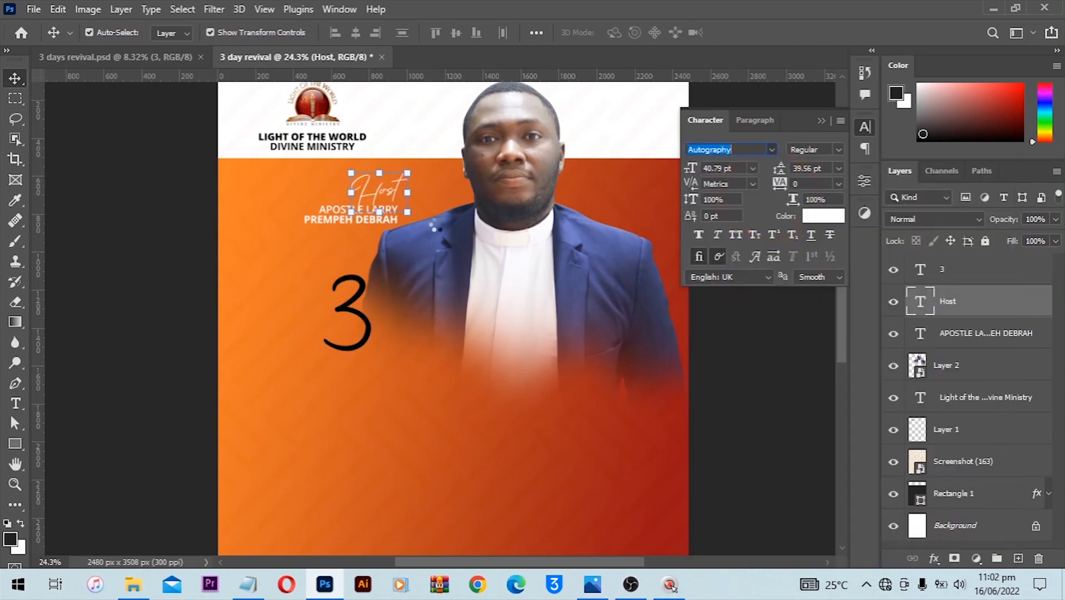
mouse_move(391, 197)
left_mouse_down()
mouse_move(369, 194)
mouse_move(379, 192)
left_mouse_up()
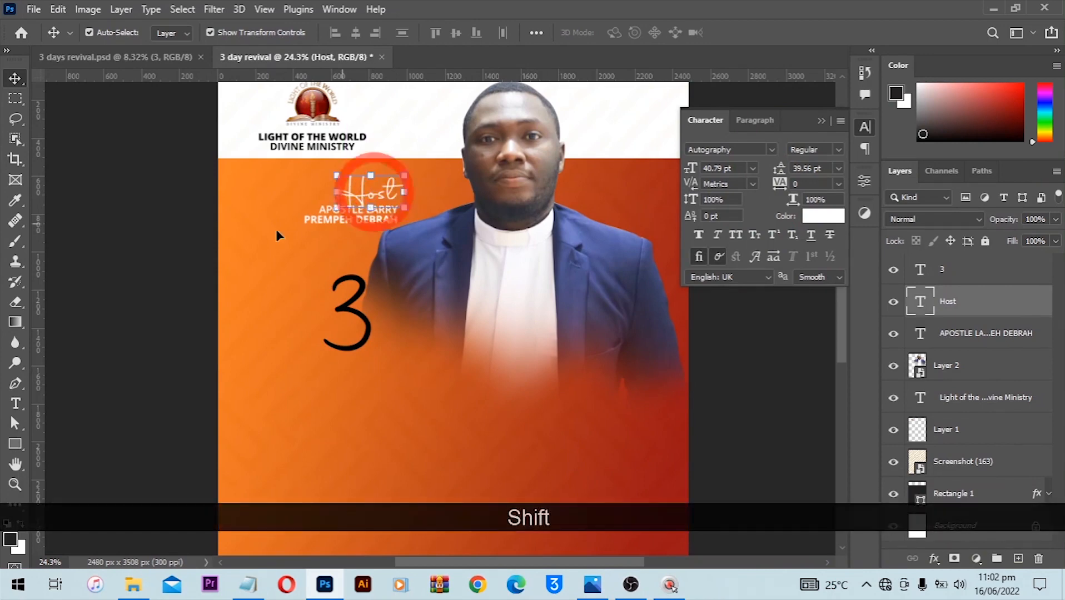
left_click(169, 240)
- Scale the 3 up to 258.45 pt and reposition it beside the lower edge of the host's portrait
left_click_drag(355, 314, 348, 330)
key("ctrl+t")
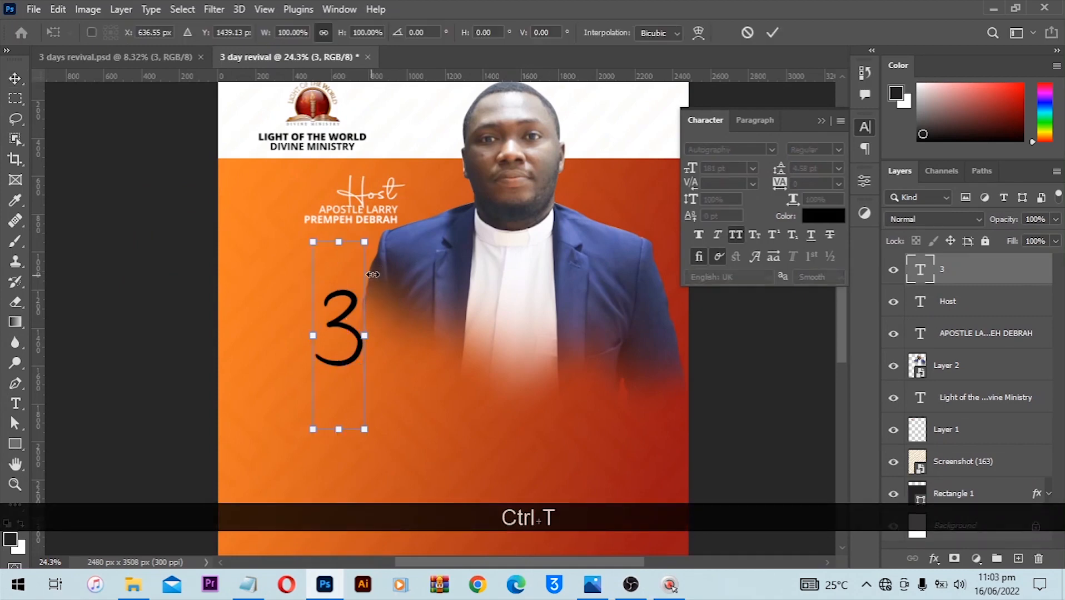
left_click_drag(390, 204, 400, 185)
key("Return")
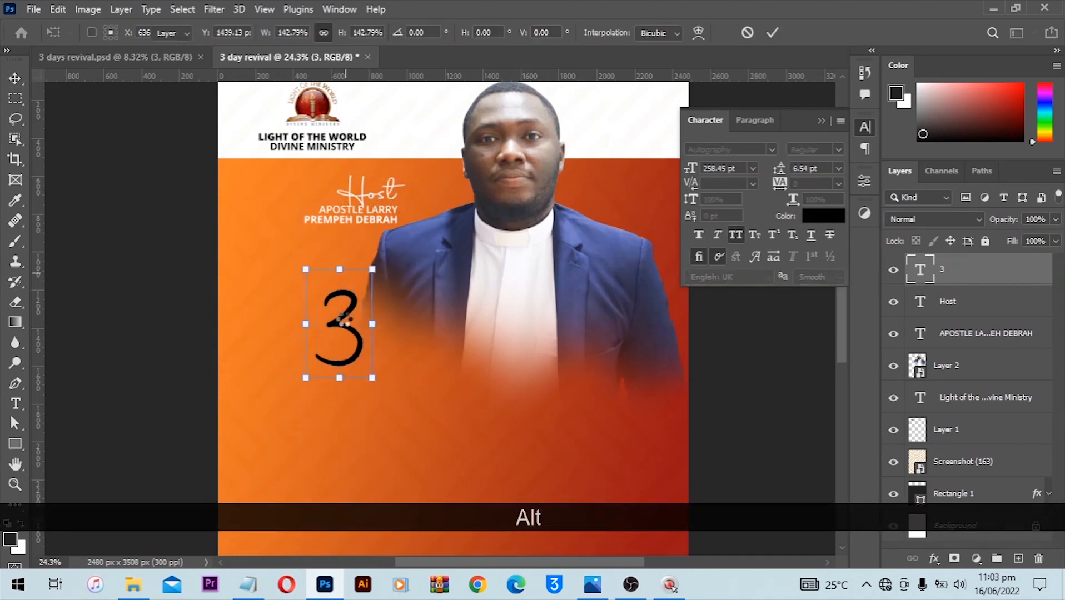
left_click_drag(375, 348, 397, 374)
- Set the 3's text color to white, ffffff
left_click(827, 216)
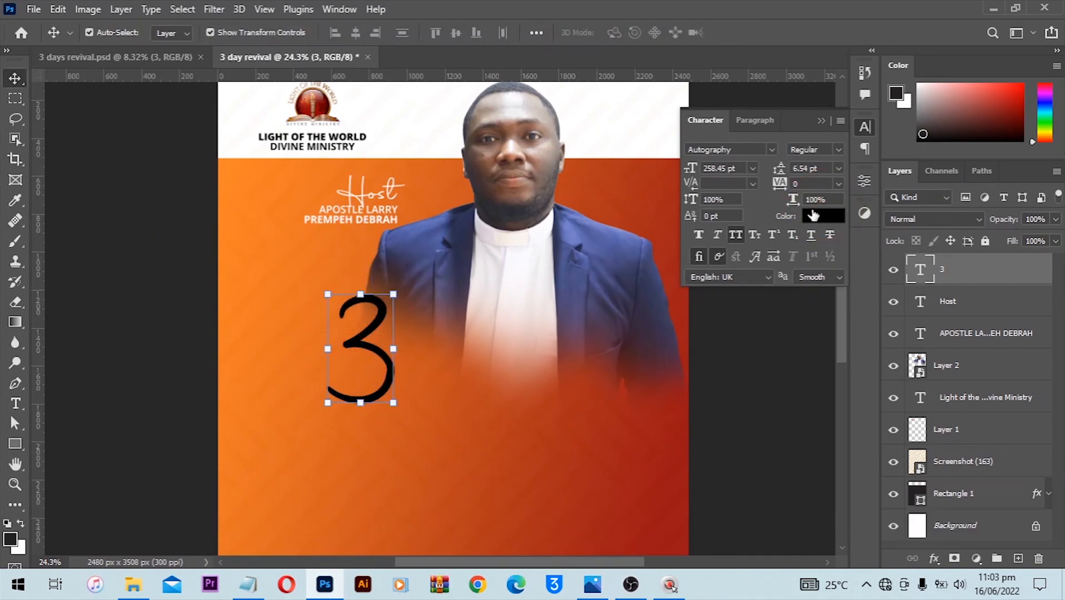
left_click(601, 155)
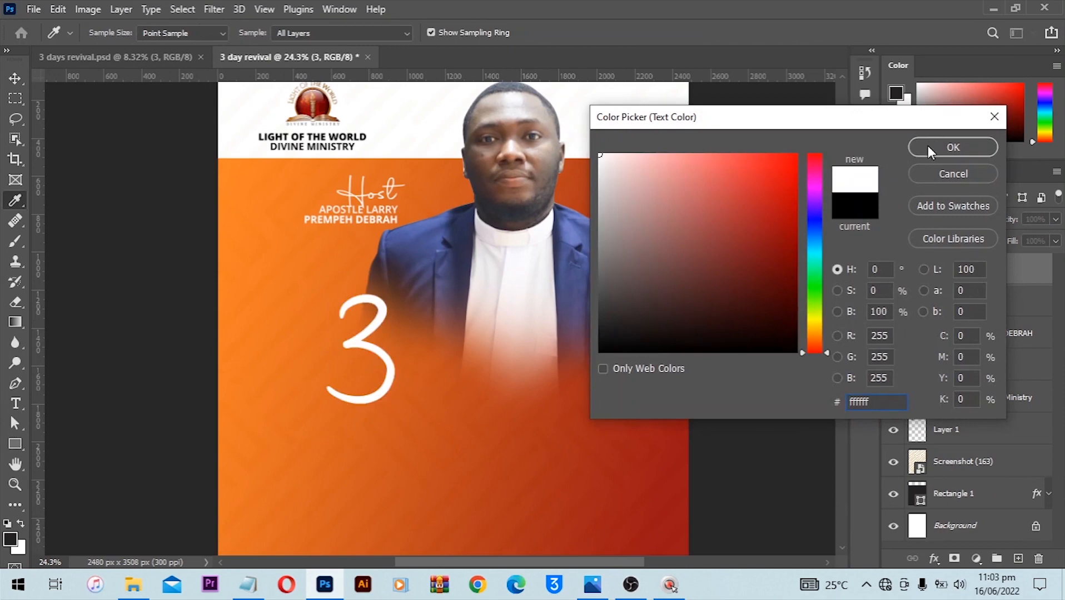
left_click(927, 146)
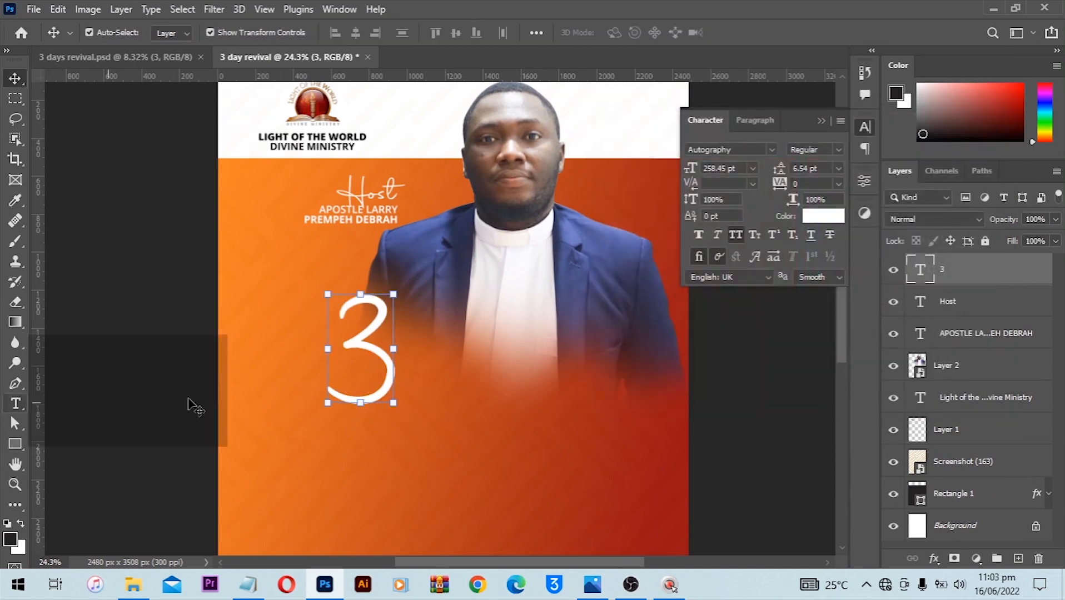
- Duplicate the 3 to its right, replace the copy's text with Day, and turn off All Caps for it
key("alt")
left_click_drag(366, 340, 433, 339, "alt+shift")
key("alt+shift+t")
key("ctrl+a")
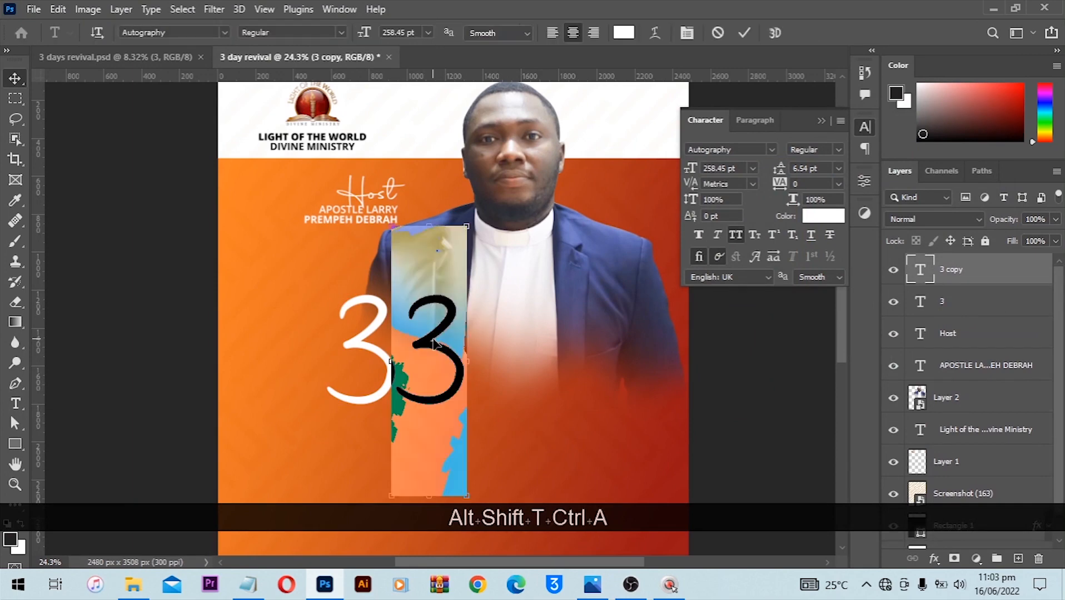
type("Day")
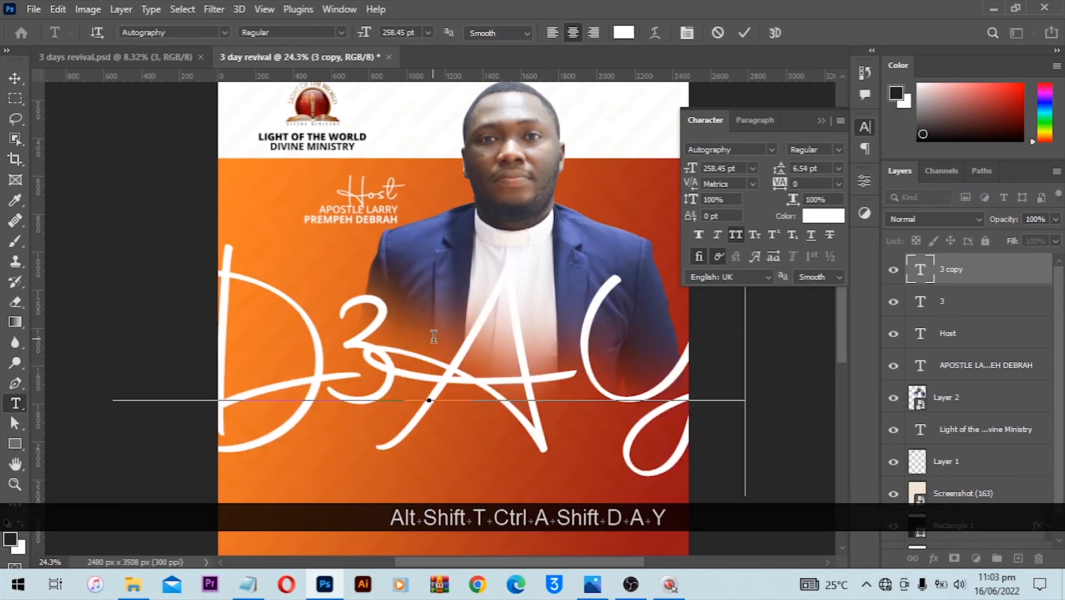
key("ctrl+a")
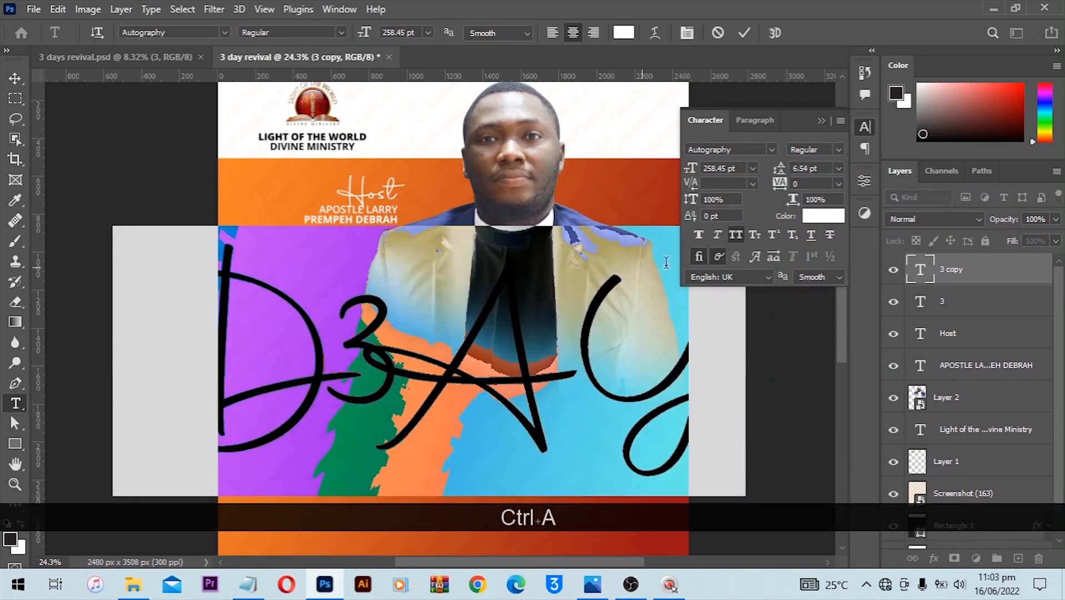
left_click(741, 235)
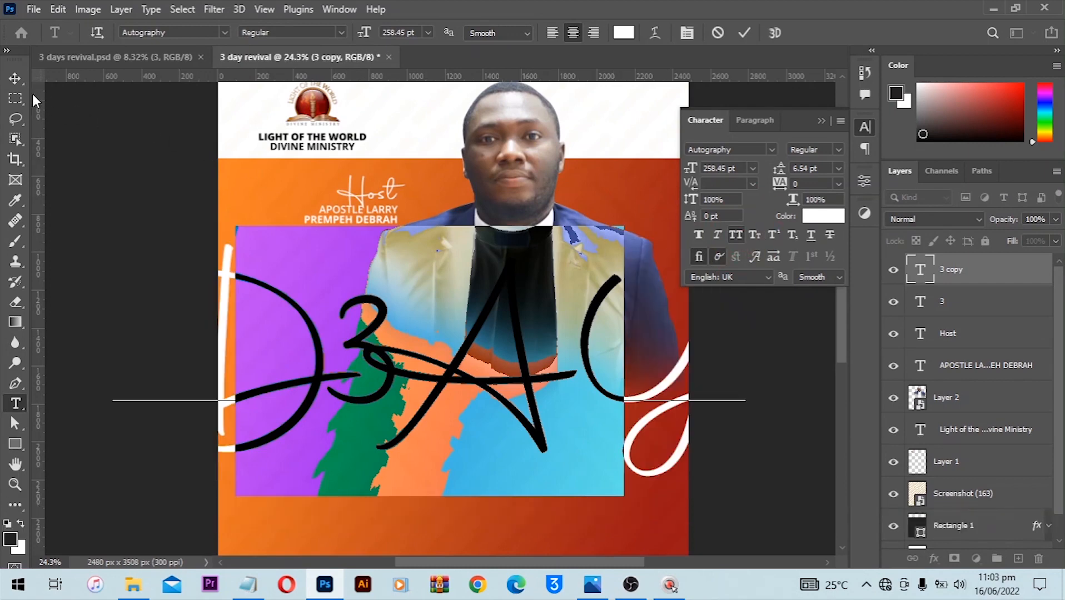
left_click(16, 79)
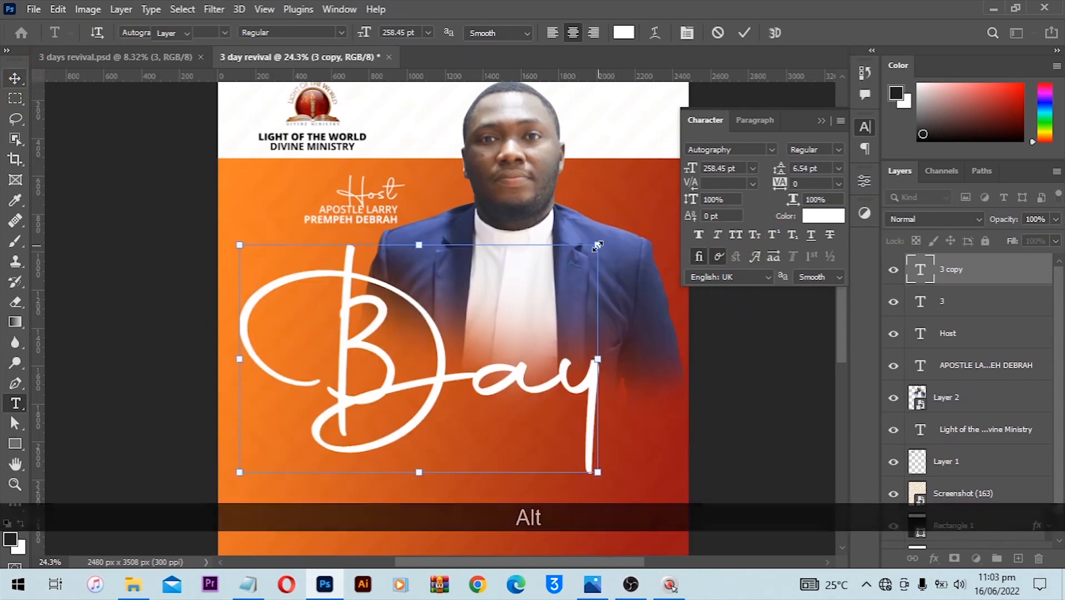
- Scale the Day text down to about 139 pt and place it directly beside the 3
key("ctrl+alt+t")
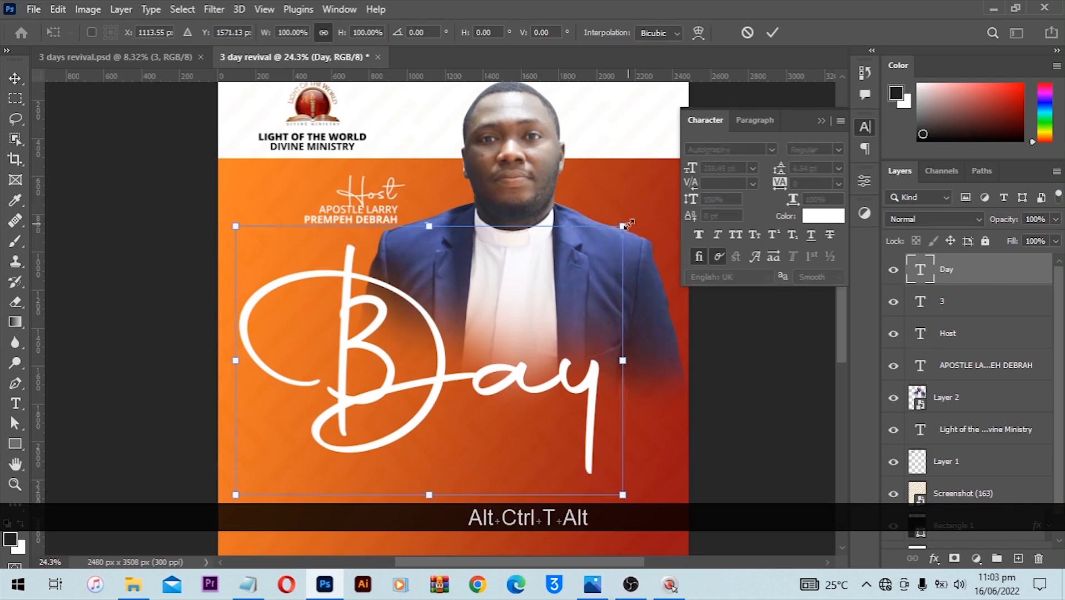
left_click_drag(628, 224, 531, 276)
key("Return")
left_click_drag(408, 369, 460, 365)
- Enlarge the 3 to 278.92 pt and nudge it slightly down and left beside the Day text
left_click(356, 305)
key("ctrl+t")
left_click_drag(319, 221, 342, 258)
key("ctrl+z")
key("Down")
key("Down")
key("Down")
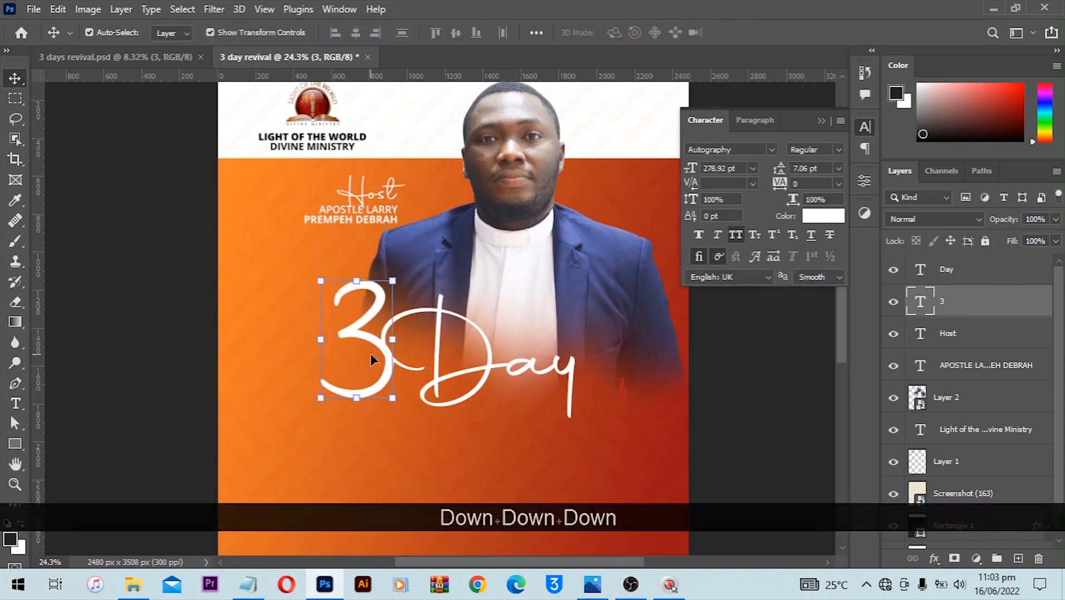
key("Down")
key("Down")
key("Left")
key("Left")
key("Left")
key("Down")
key("Down")
left_click(503, 361, "shift")
left_click(722, 347)
- Prepare the Type tool, switch to the text file in Notepad and copy the word REVIVAL
scroll(584, 354, "down", 1)
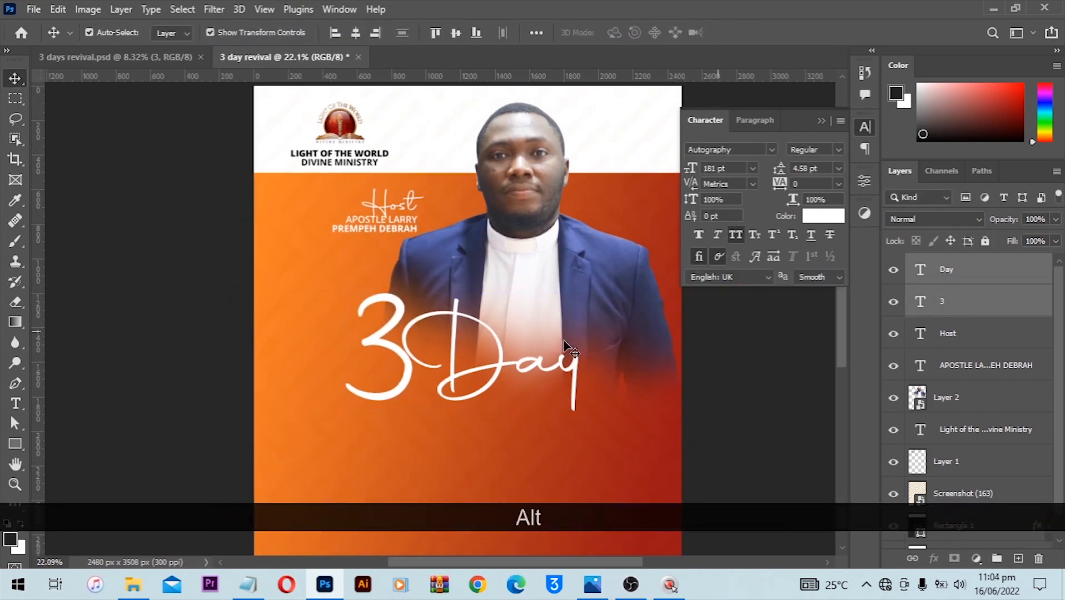
scroll(568, 353, "down", 1)
key("space")
left_click_drag(578, 292, 521, 302)
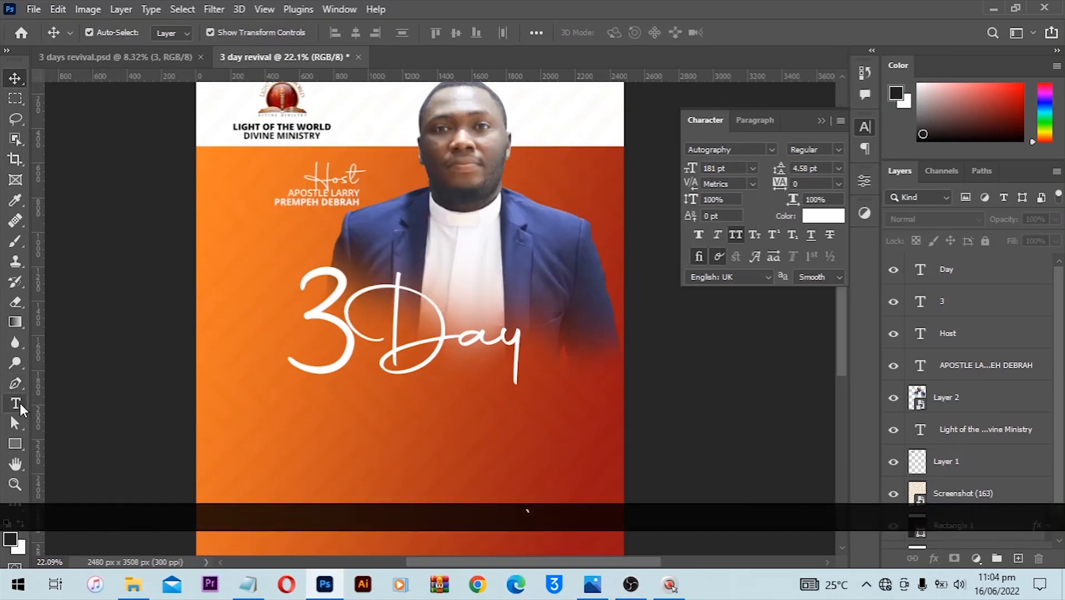
left_click(17, 406)
left_click(248, 584)
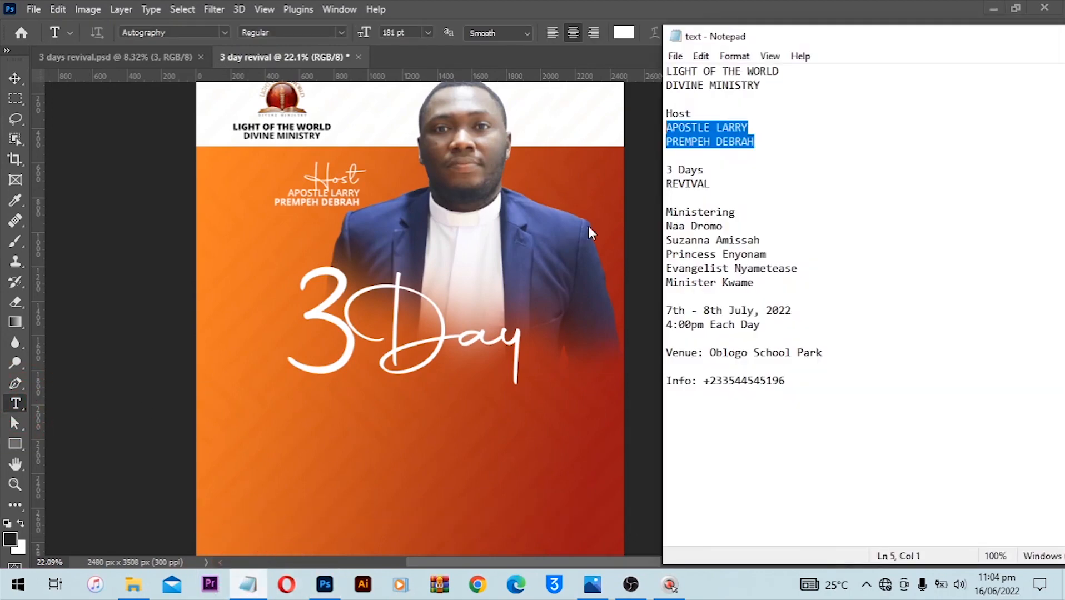
left_click_drag(711, 184, 665, 184)
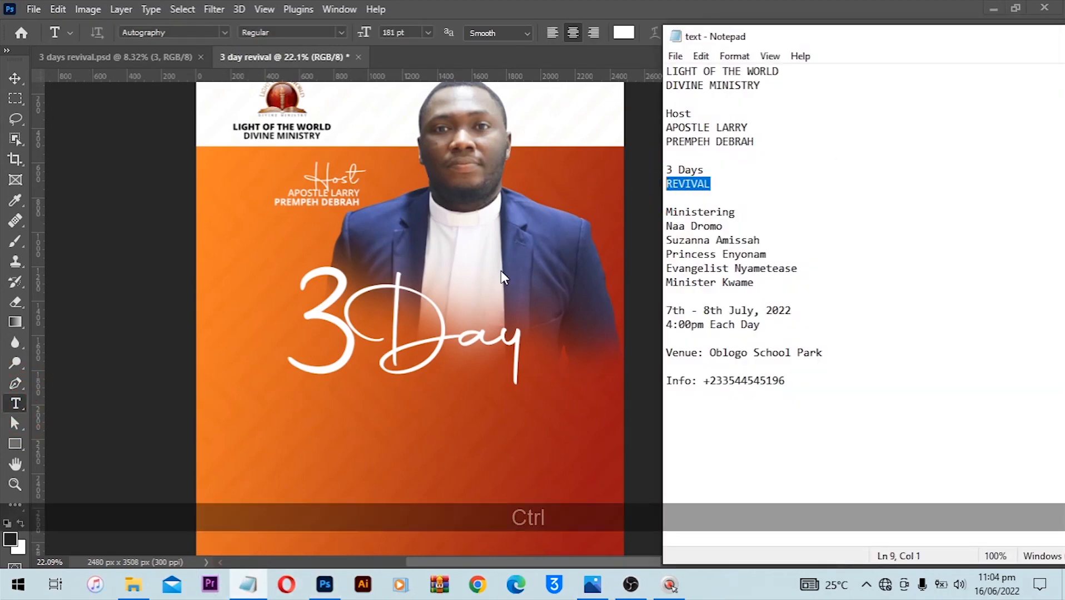
key("ctrl+c")
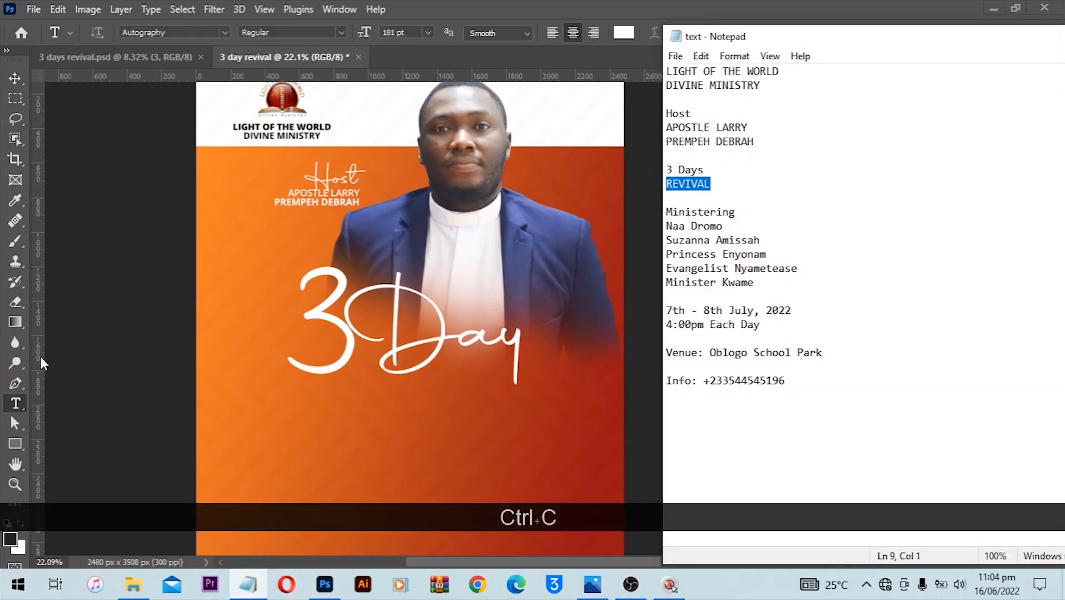
- Paste REVIVAL as a separate text object on the flyer below the 3 Day lettering
left_click(357, 386)
left_click(356, 388)
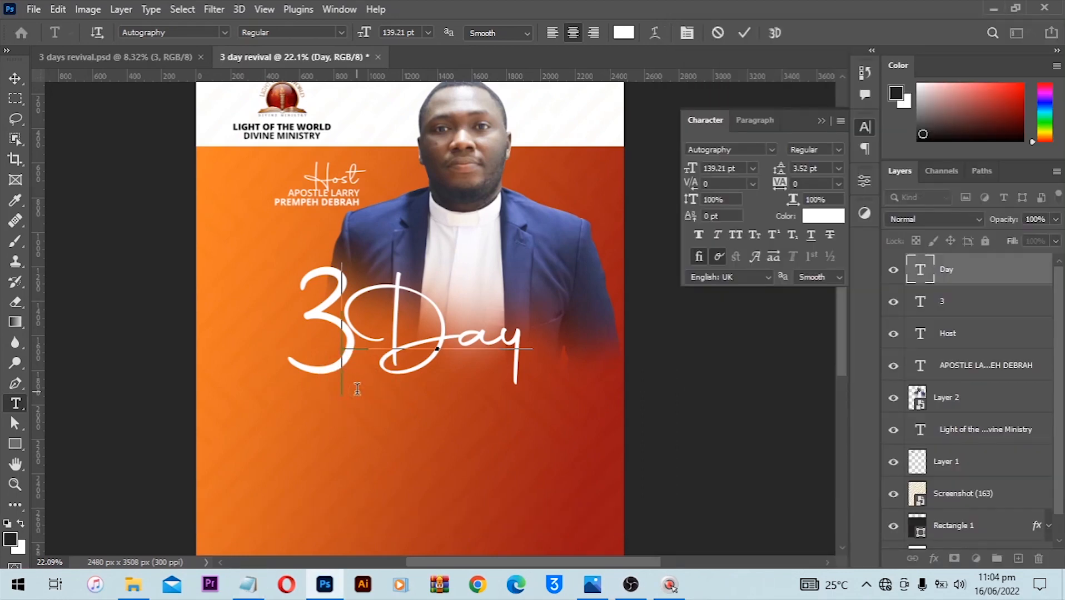
key("Escape")
left_click(359, 408)
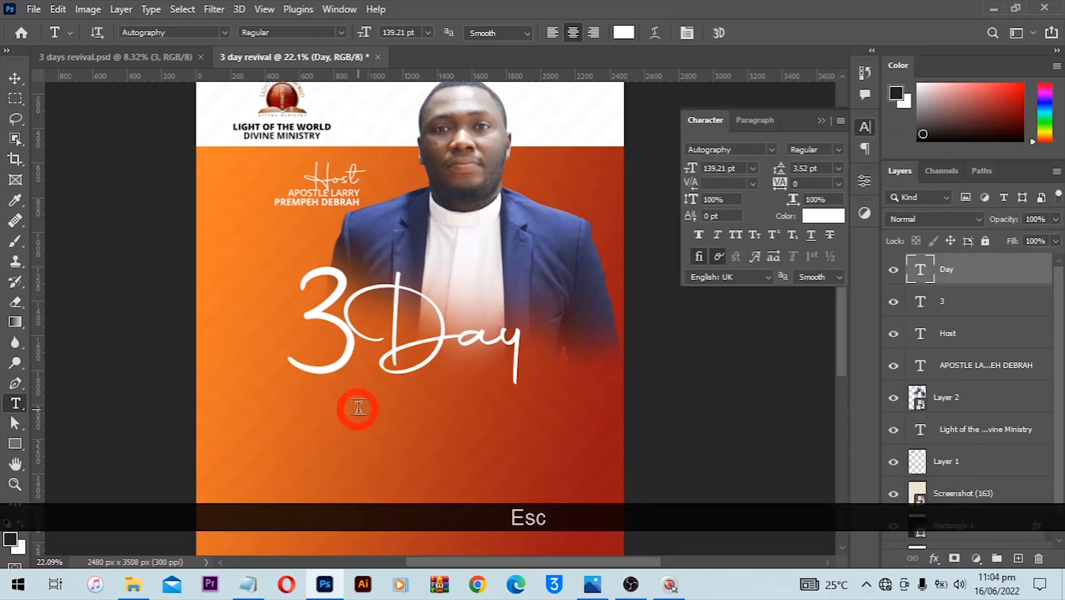
key("ctrl+v")
- Change the font of the whole REVIVAL text to Open Sans
key("ctrl+a")
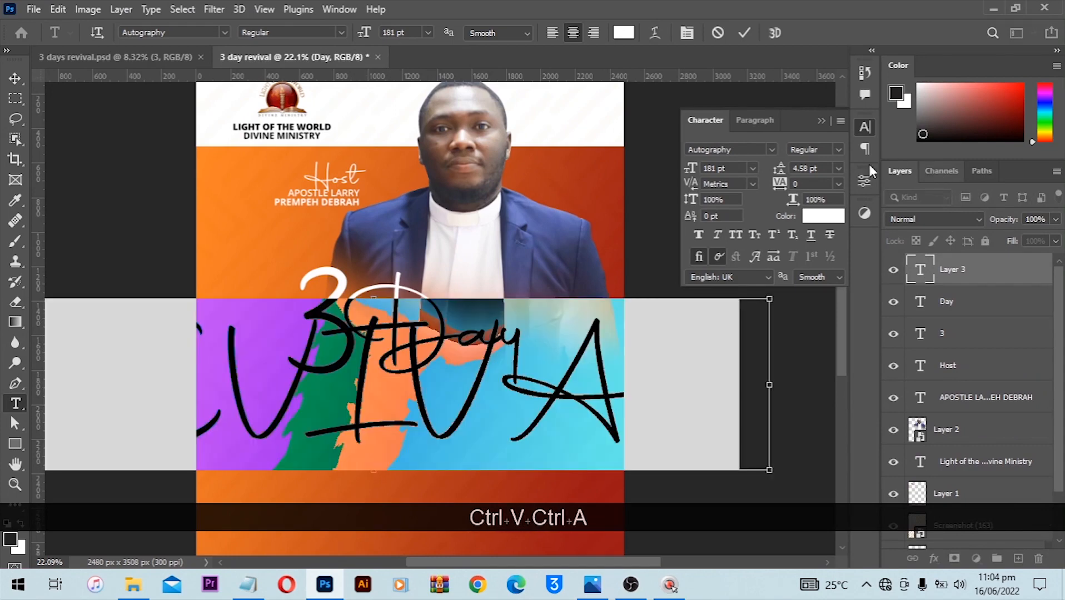
left_click(738, 149)
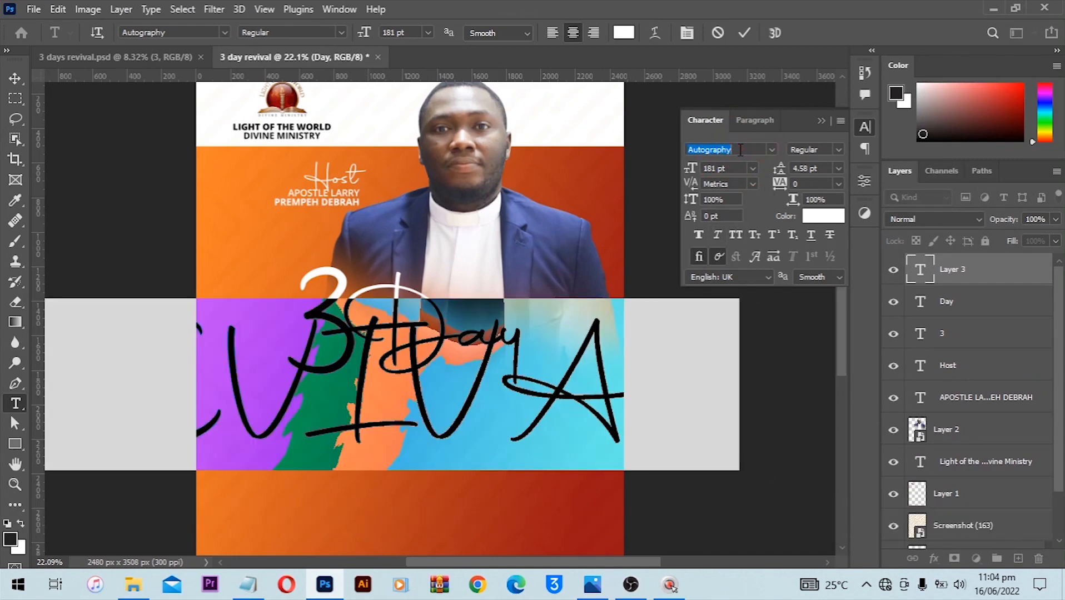
left_click(771, 149)
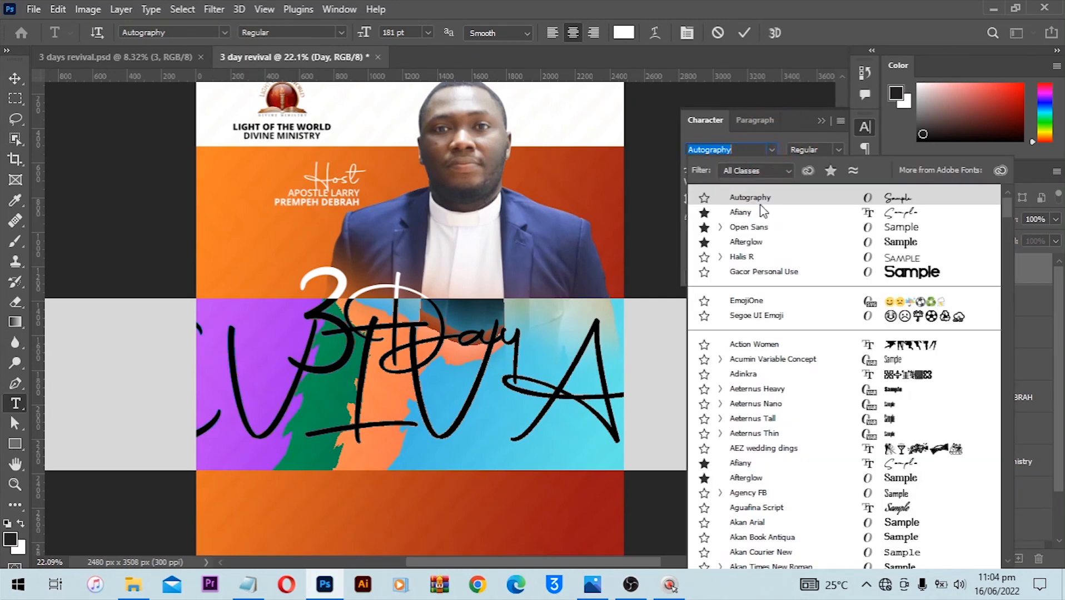
left_click(748, 228)
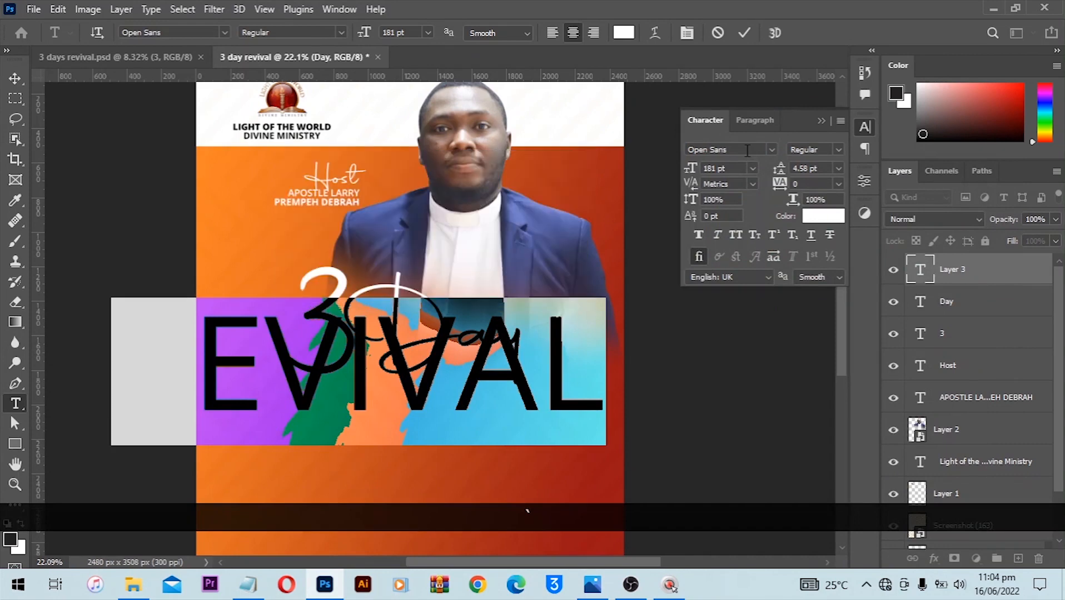
- Set the REVIVAL text to the Extrabold style at 60 pt
left_click(834, 145)
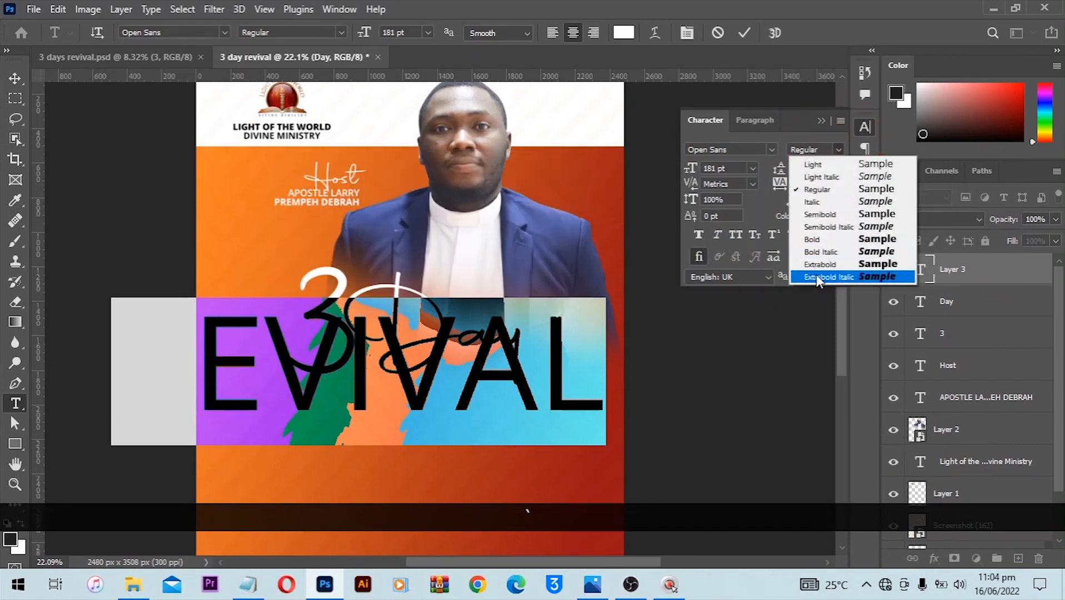
left_click(820, 264)
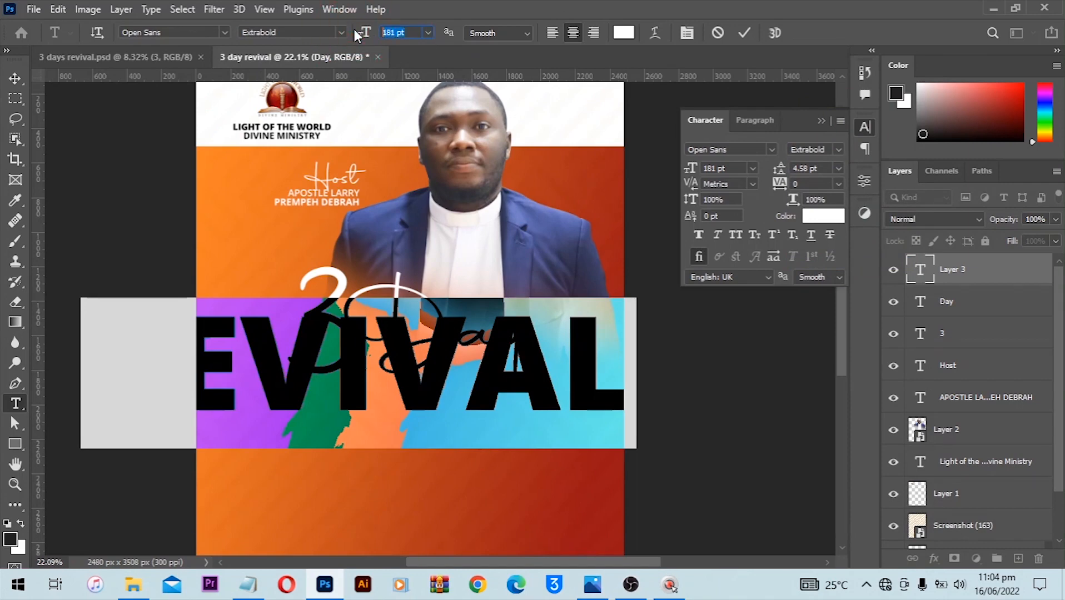
type("80")
key("Return")
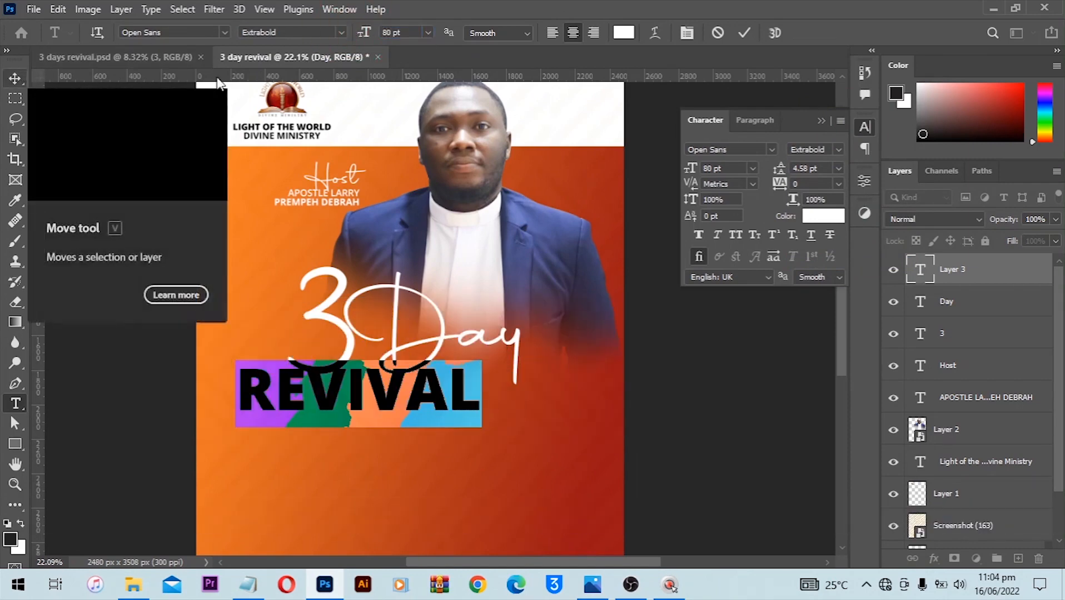
left_click_drag(413, 34, 327, 35)
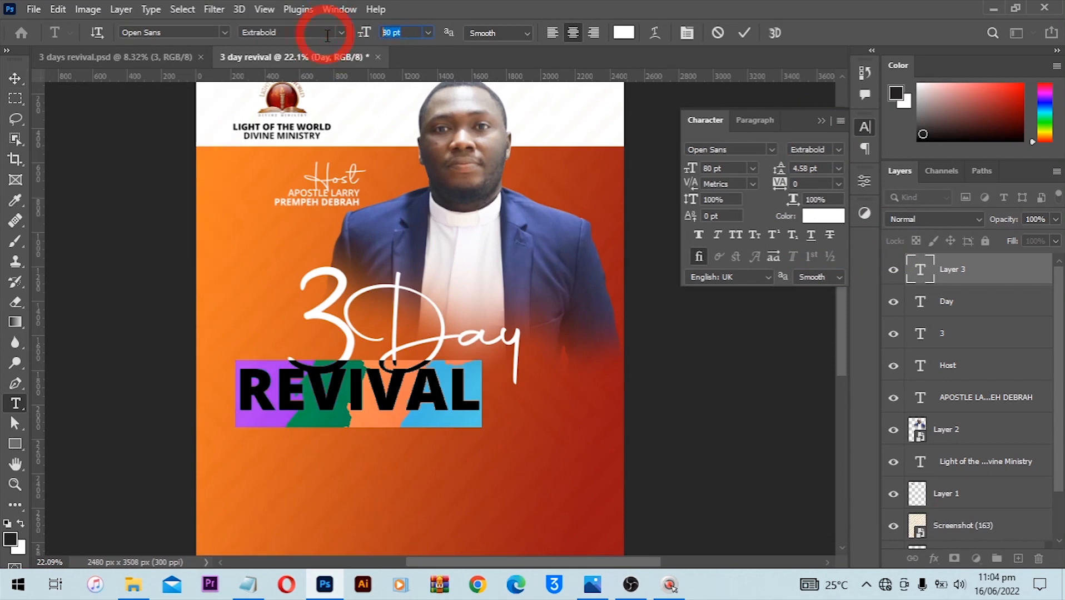
type("60")
key("Return")
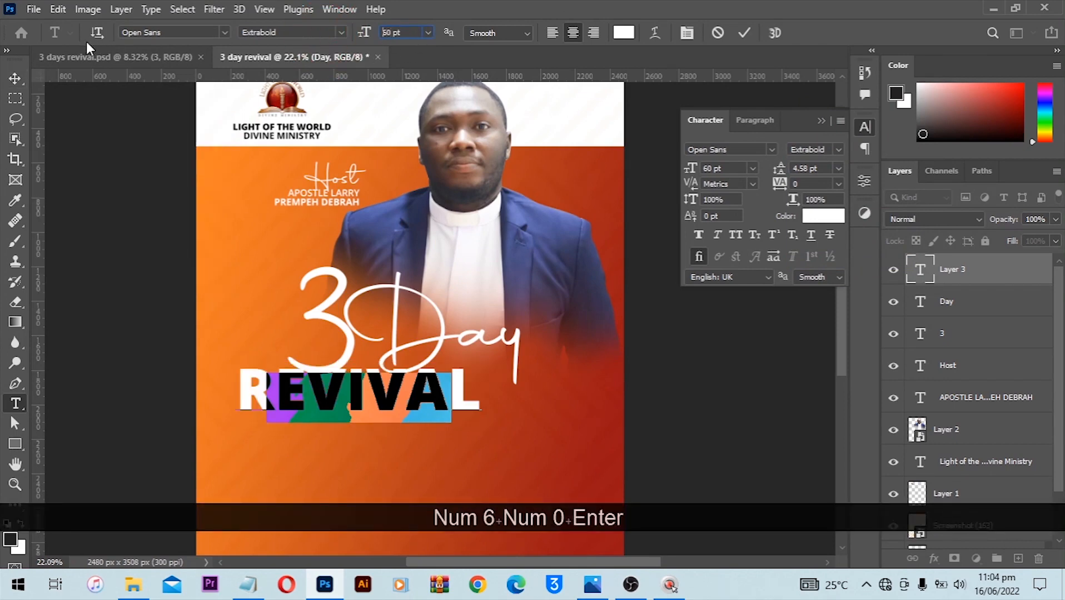
left_click(16, 75)
- Move REVIVAL right and nudge it up so it sits close beneath the Day lettering
scroll(428, 236, "down", 2)
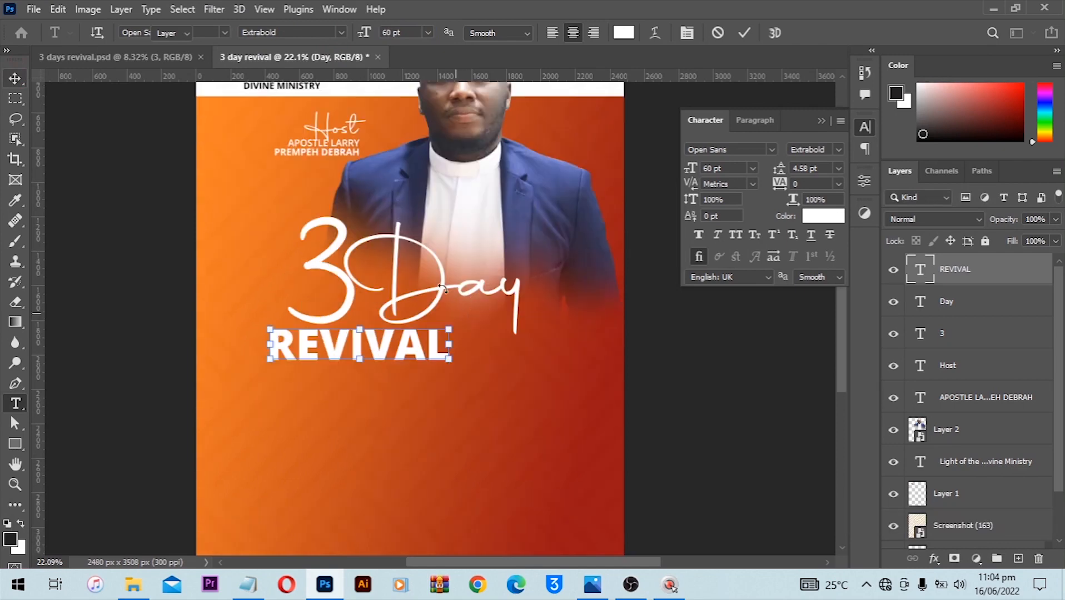
key("v")
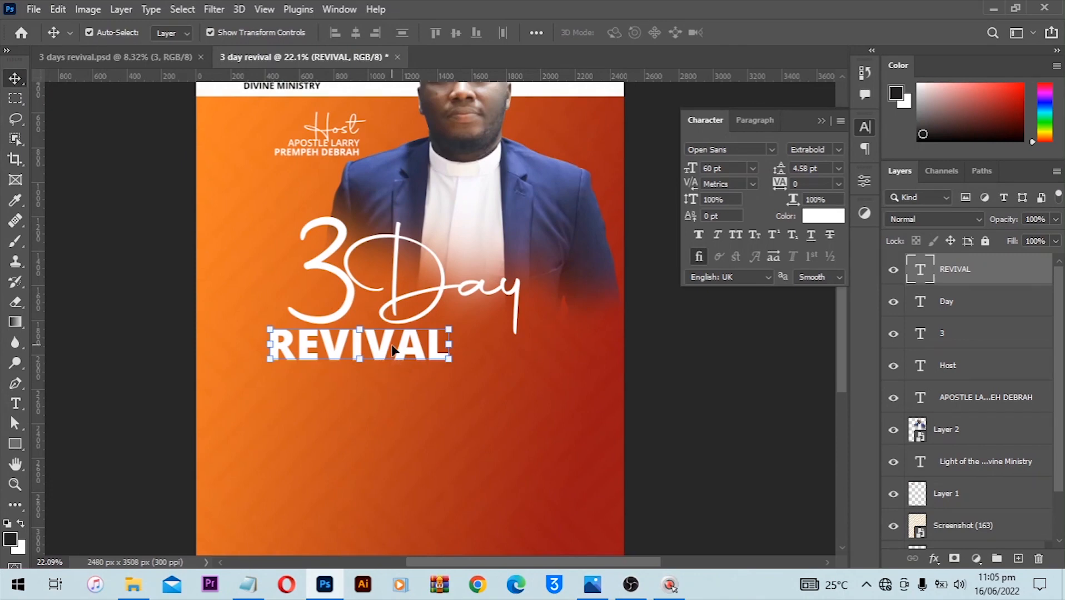
left_click_drag(392, 349, 454, 348)
key("Left")
key("Left")
key("Up")
key("Up")
key("Up")
key("Up")
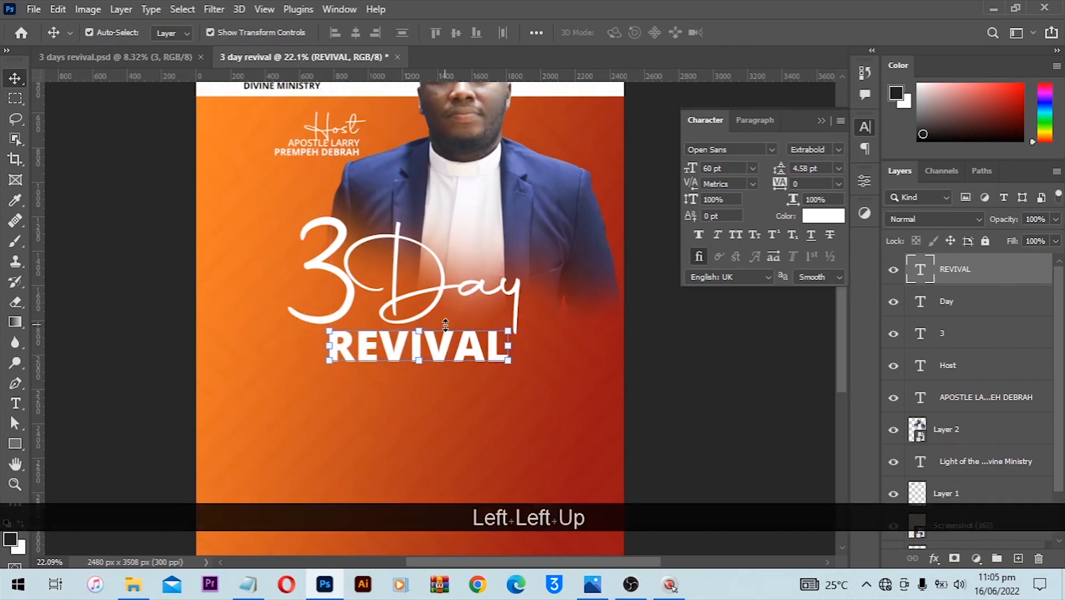
key("Right")
key("Right")
key("Right")
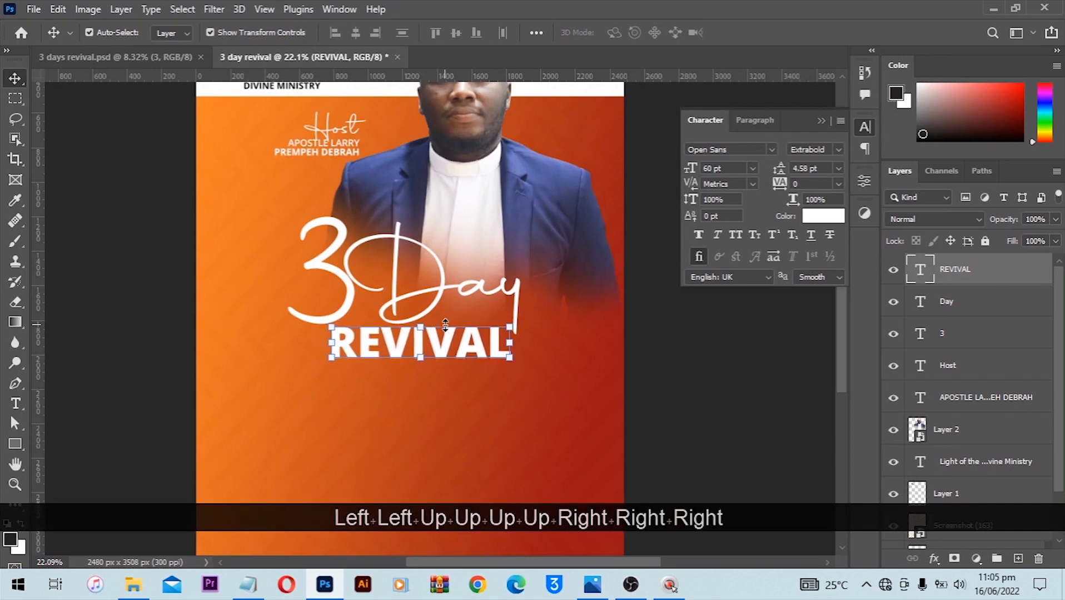
key("Up")
key("Left")
key("Left")
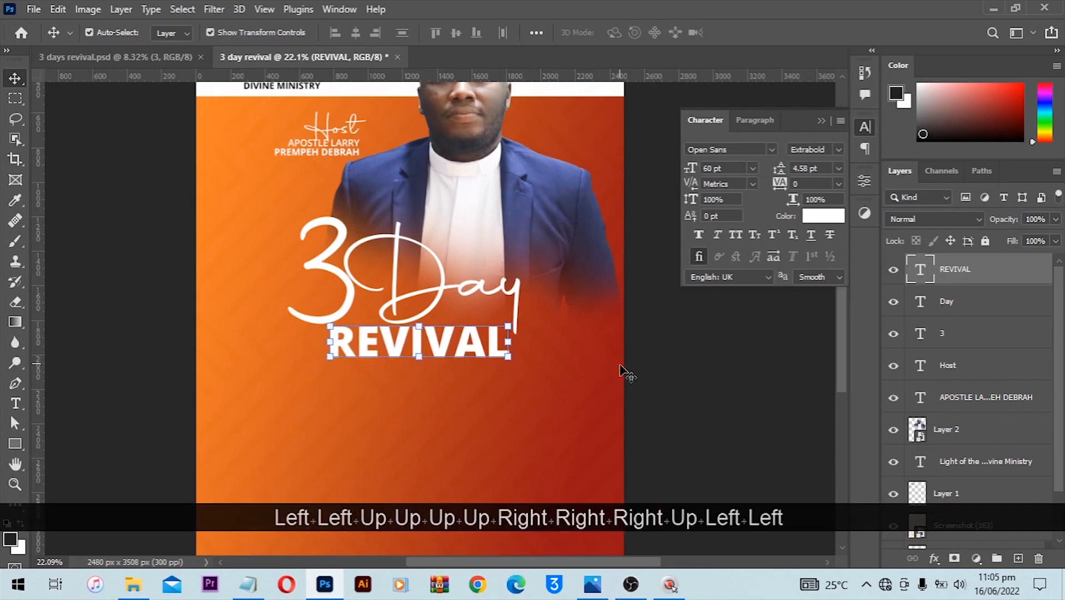
- Select the Day and 3 text together and scale both up to about 102.69% from their shared centre
left_click(449, 293)
left_click(312, 265, "ctrl+shift")
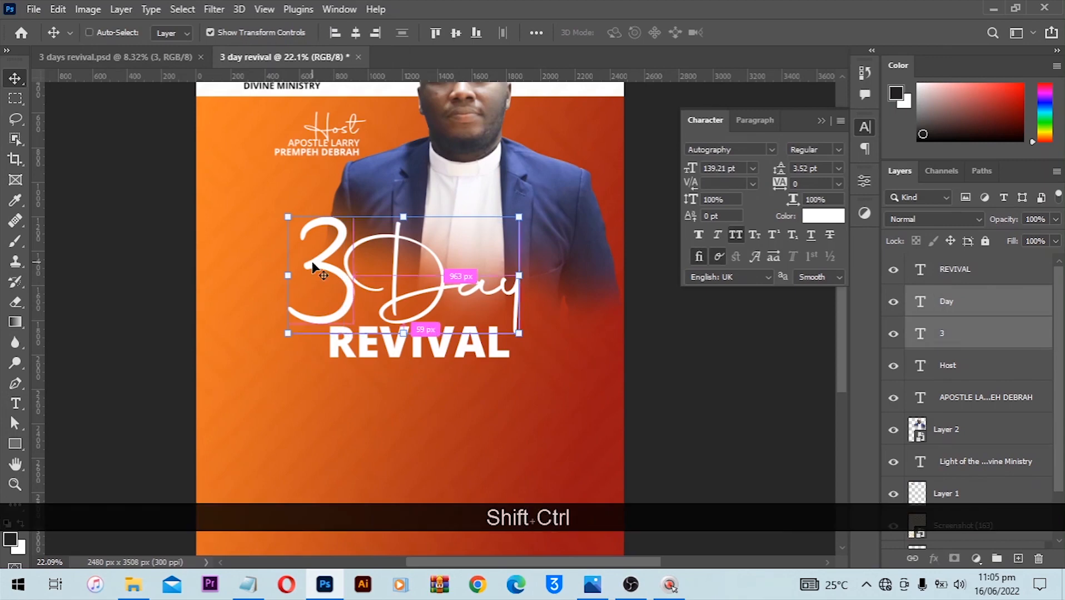
key("ctrl+shift+t")
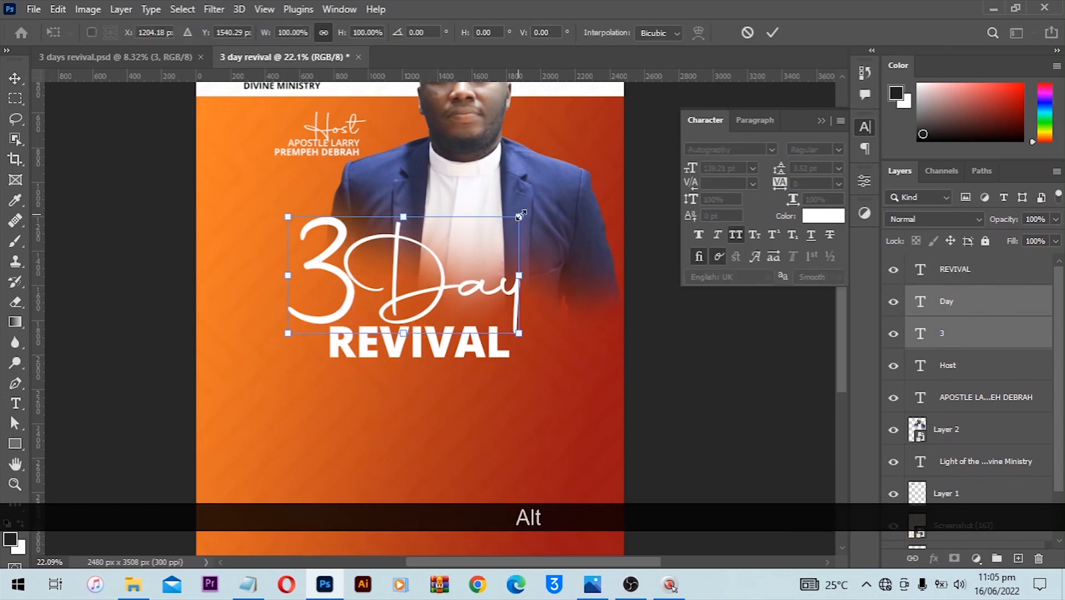
left_click_drag(522, 214, 524, 213)
double_click(466, 229)
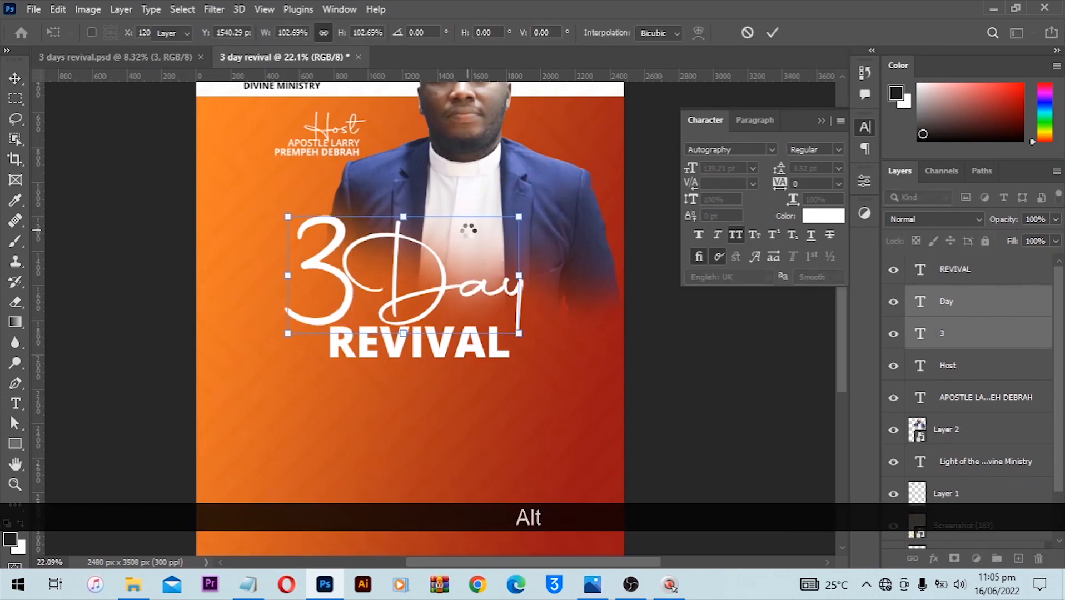
- Change the word Day to Days in the title
key("t")
left_click(517, 286)
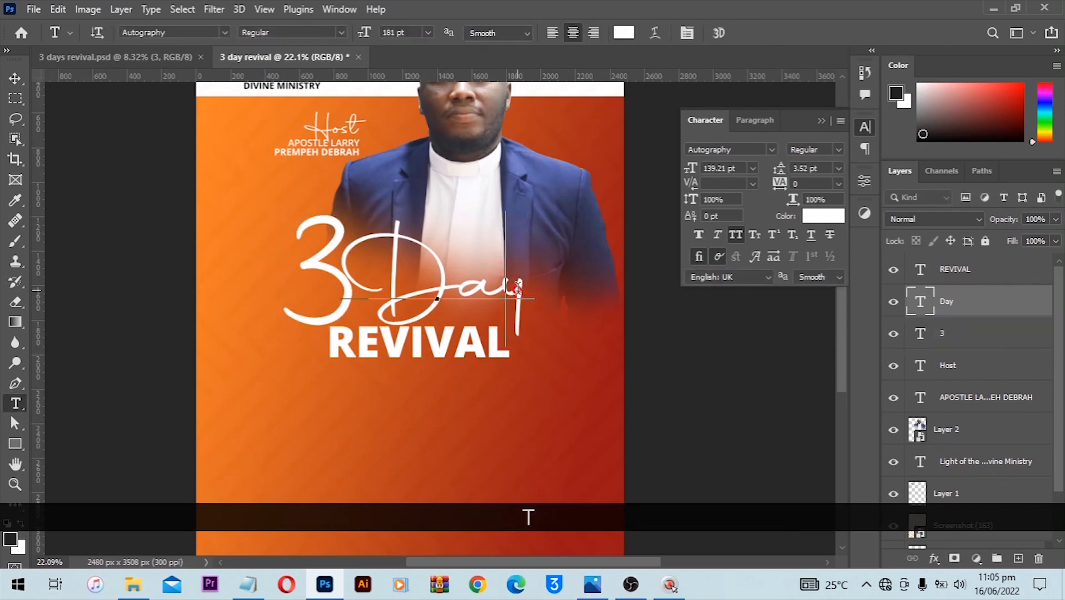
type("s")
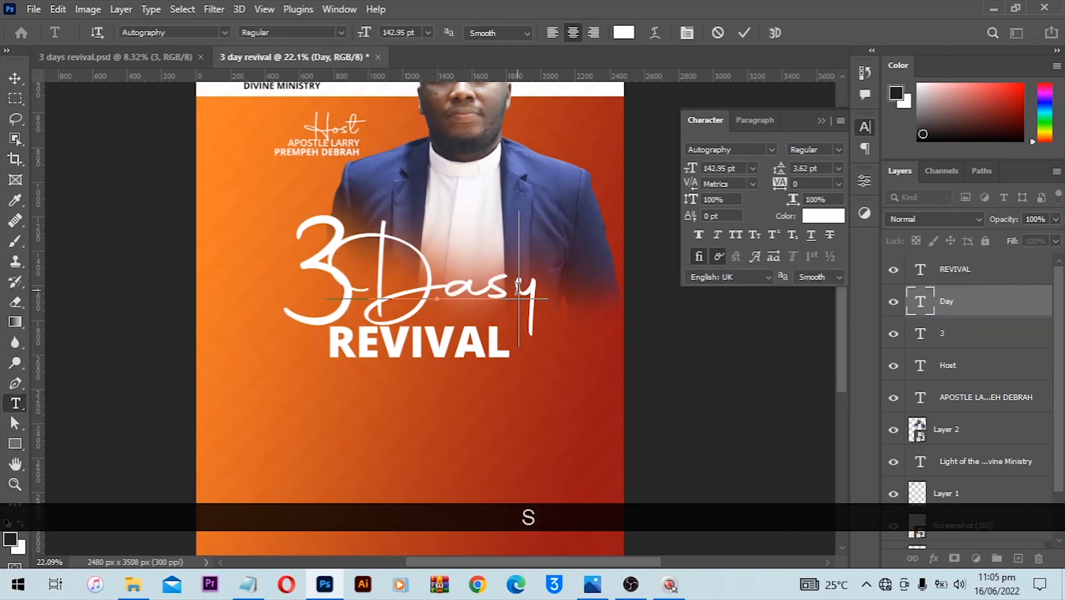
key("BackSpace")
key("Right")
type("s")
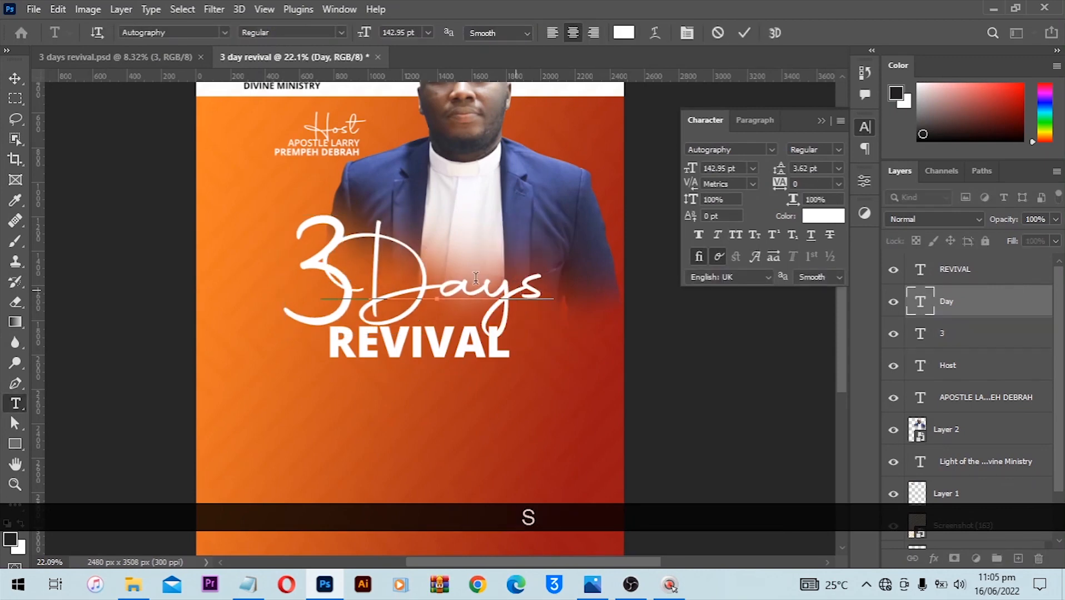
- Nudge the Days text to the right, away from the 3
left_click(15, 79)
key("Right")
key("Right")
key("Right")
key("Right")
key("Right")
key("Right")
key("Right")
key("Right")
key("Right")
key("Right")
key("Right")
key("Right")
key("Right")
key("Right")
key("Right")
key("Right")
key("Right")
key("Right")
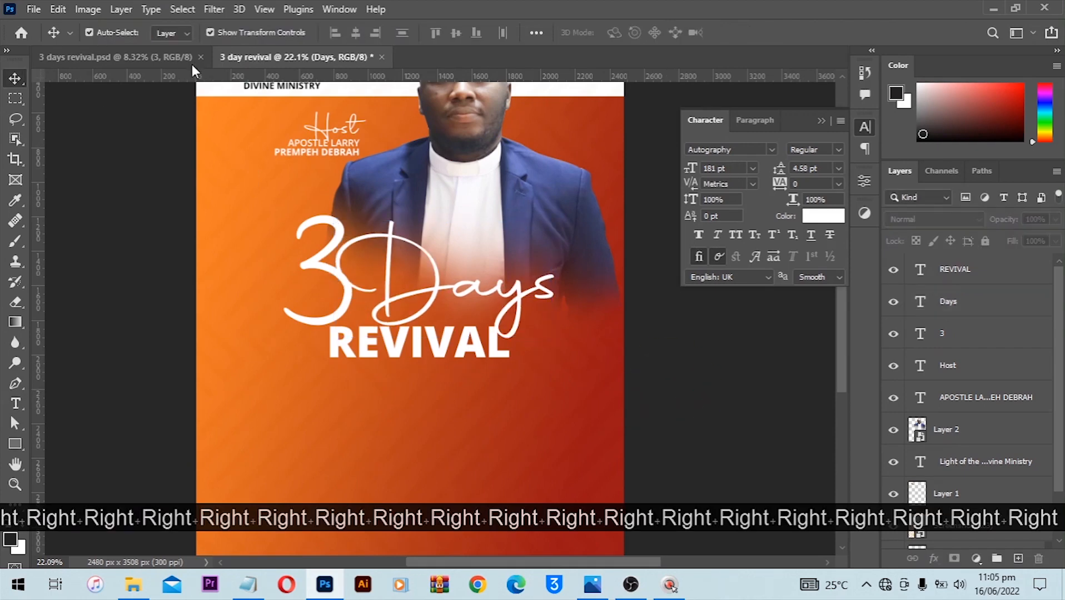
- Check the title styling in 3 days revival.psd and add a Gradient Overlay to REVIVAL on the 3 day revival flyer
left_click(179, 56)
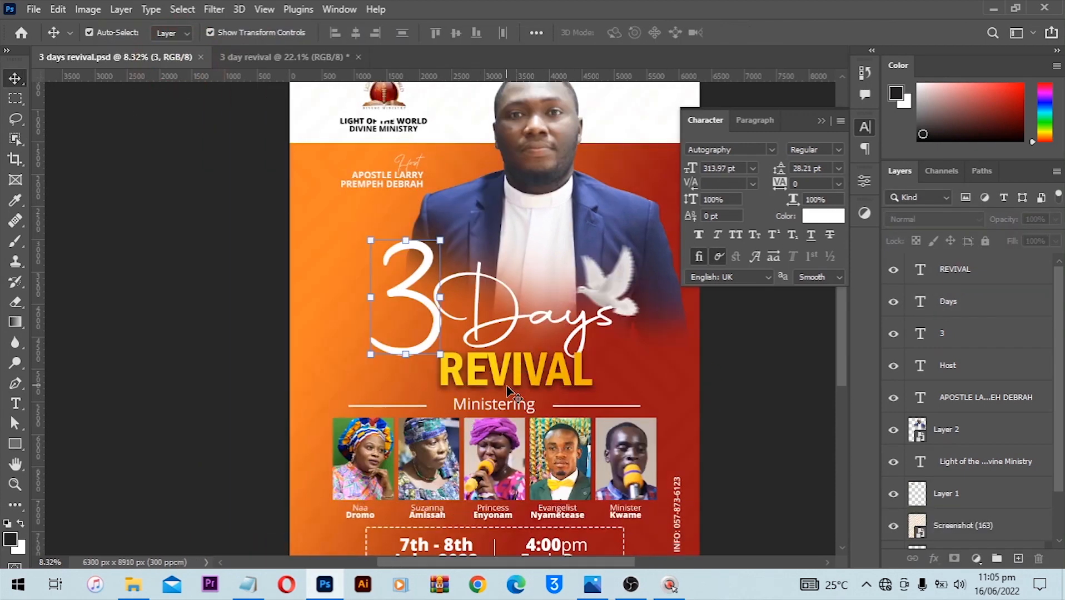
left_click(305, 58)
left_click(462, 349)
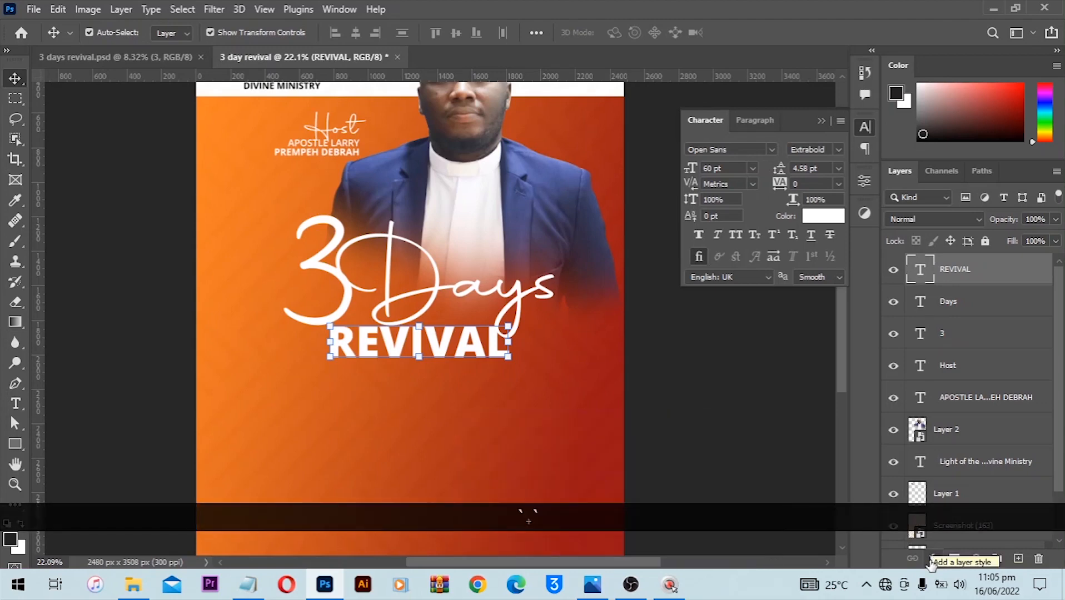
left_click(932, 560)
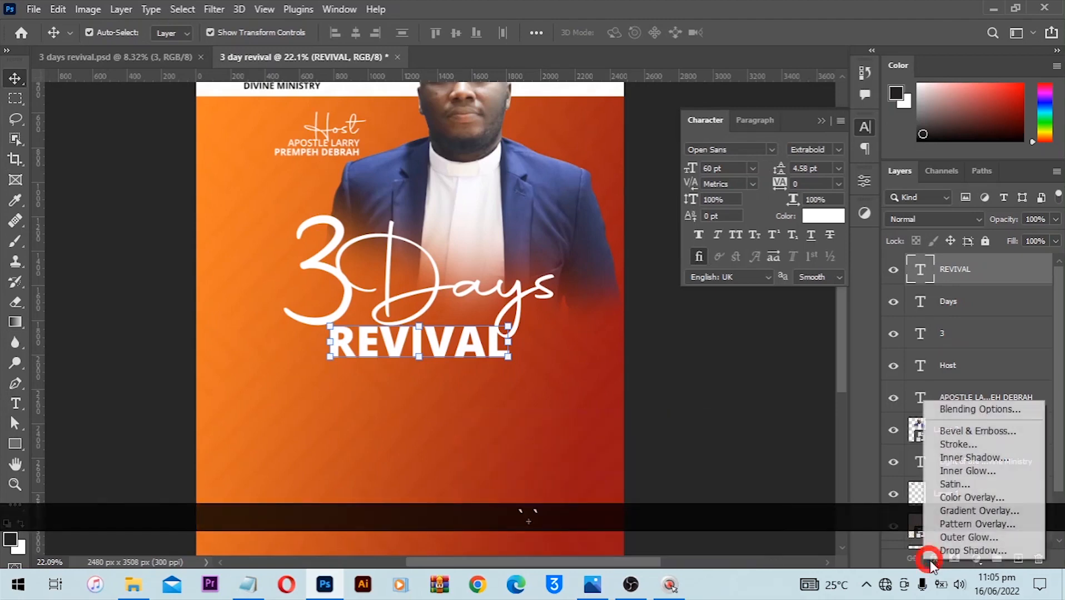
left_click(957, 510)
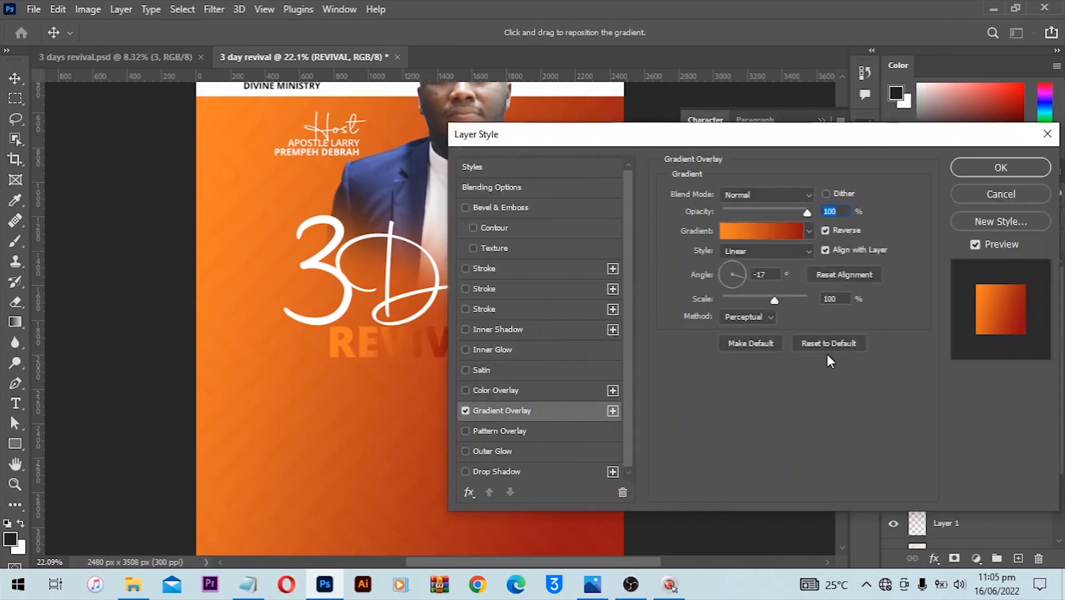
- Apply the yellow-to-amber gradient preset to the REVIVAL overlay and turn off Reverse
left_click(751, 226)
scroll(801, 179, "down", 10)
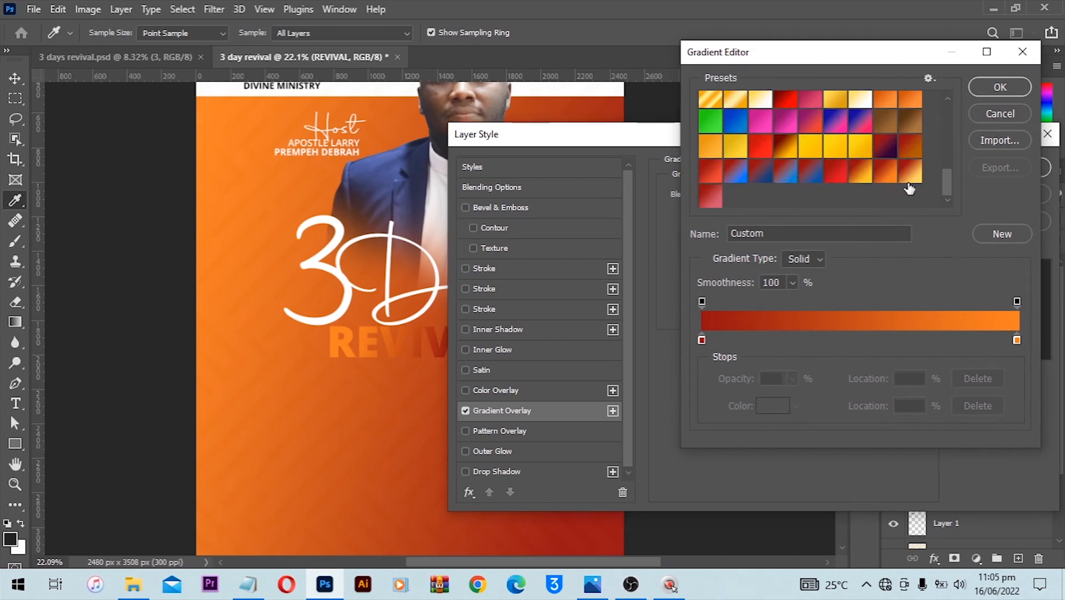
scroll(905, 183, "up", 1)
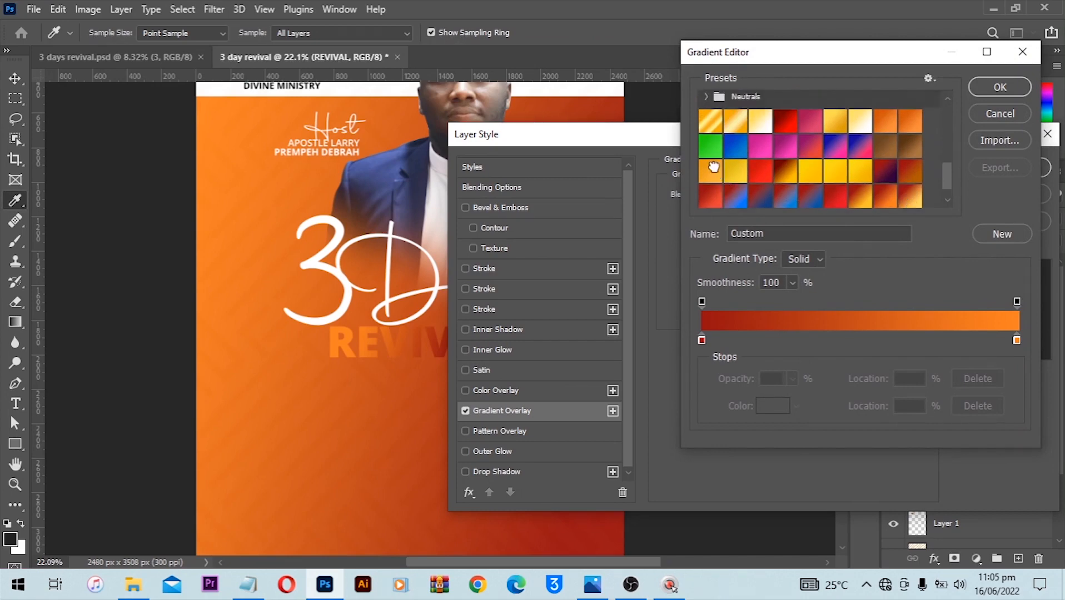
left_click(711, 168)
scroll(860, 161, "down", 1)
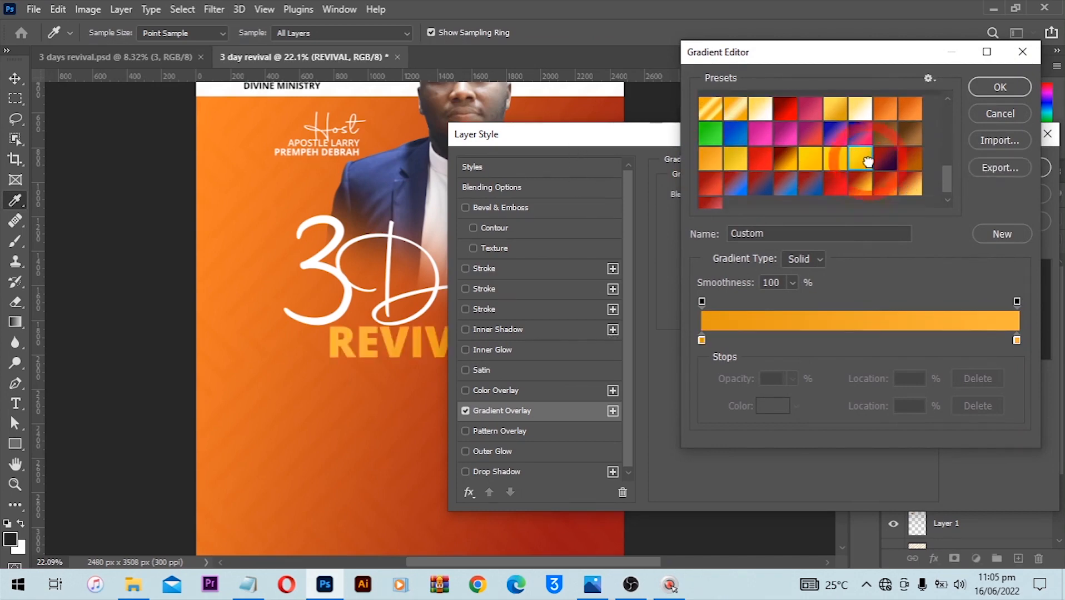
left_click(860, 159)
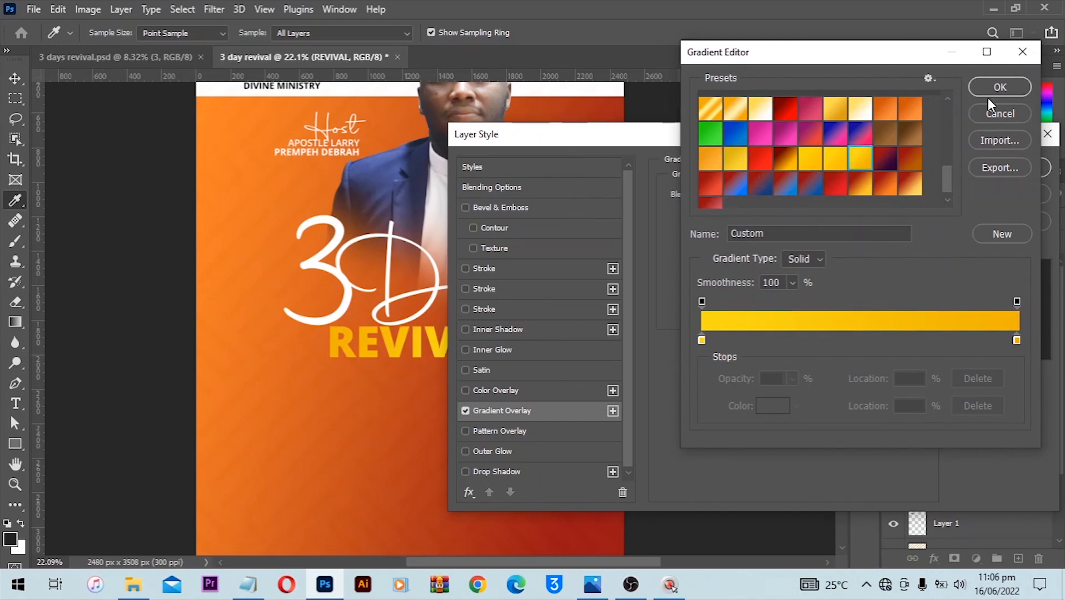
left_click(1000, 87)
left_click_drag(686, 135, 844, 124)
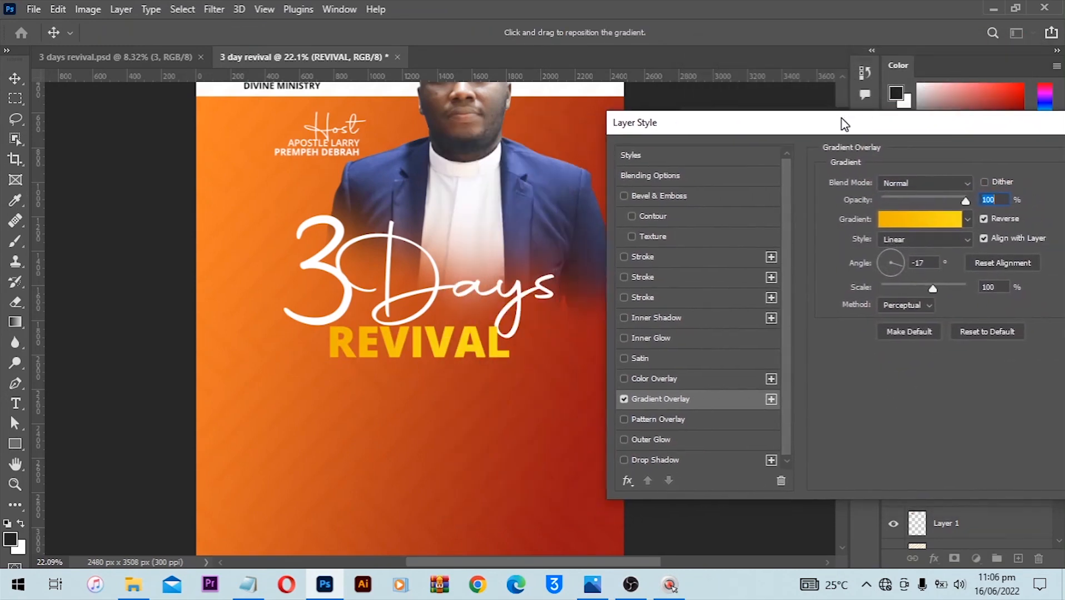
left_click(987, 220)
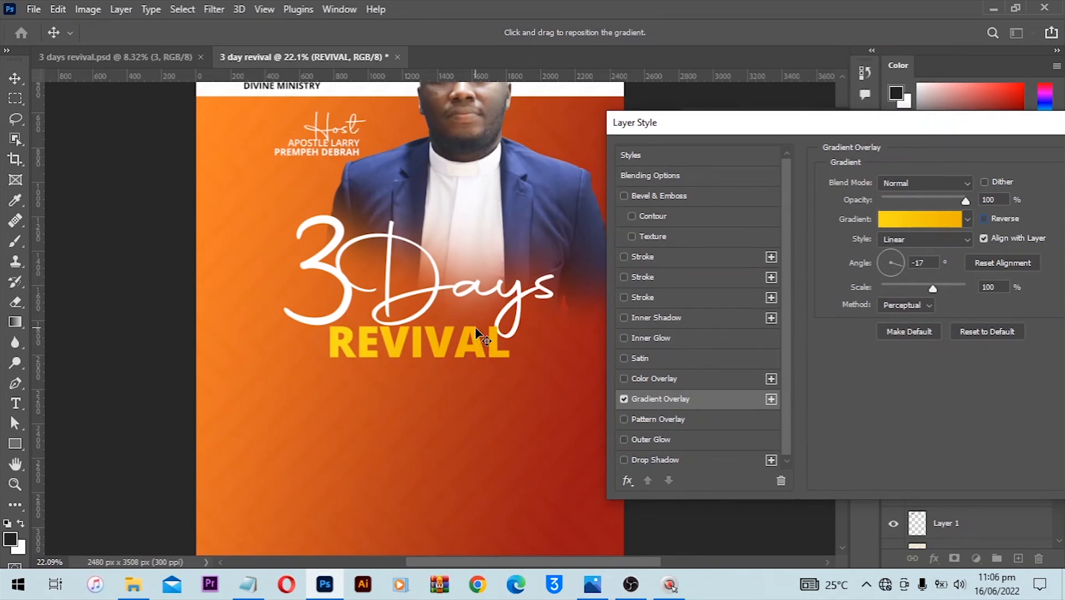
- Add a Drop Shadow to REVIVAL with a distance of 17 px and a size of 35 px
left_click(657, 459)
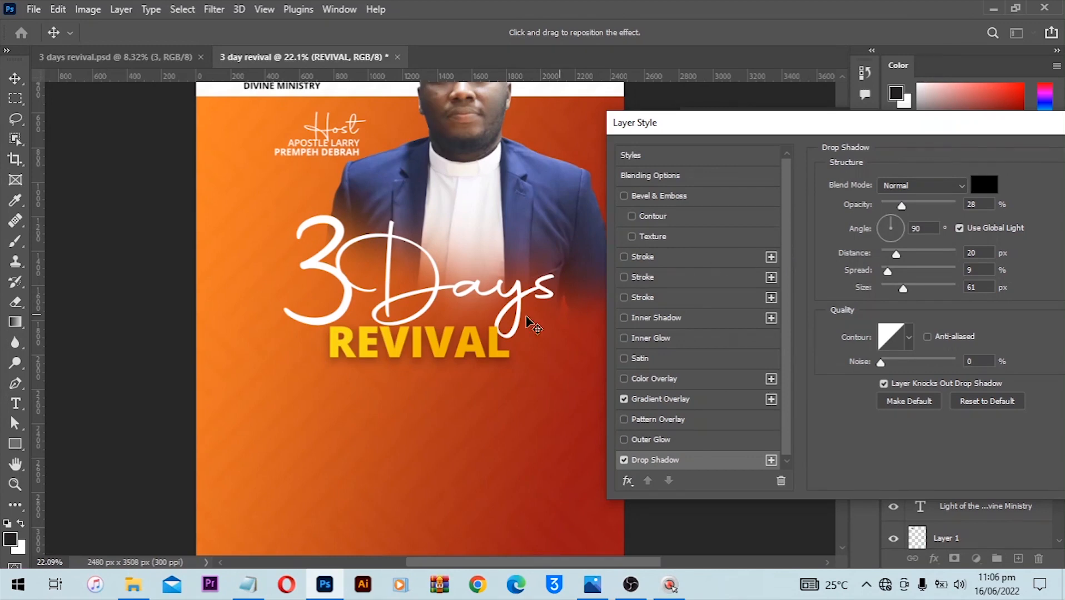
left_click_drag(897, 253, 895, 252)
left_click(897, 285)
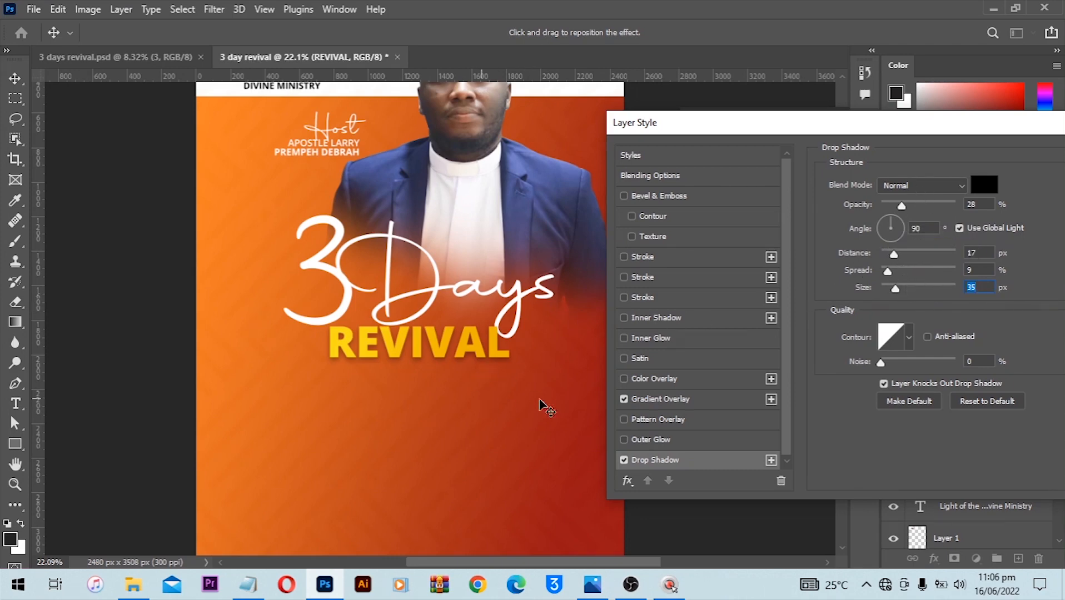
key("Return")
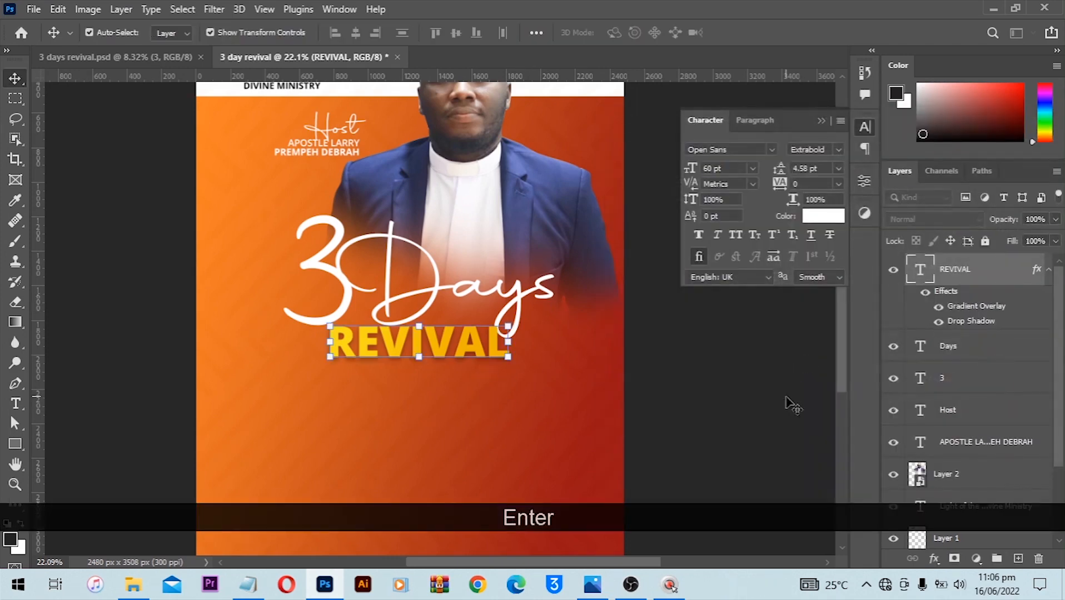
left_click(792, 405)
- Draw a thin horizontal rectangle about 1657 px wide and 12 px high beneath REVIVAL and fill it with white
scroll(587, 409, "down", 1)
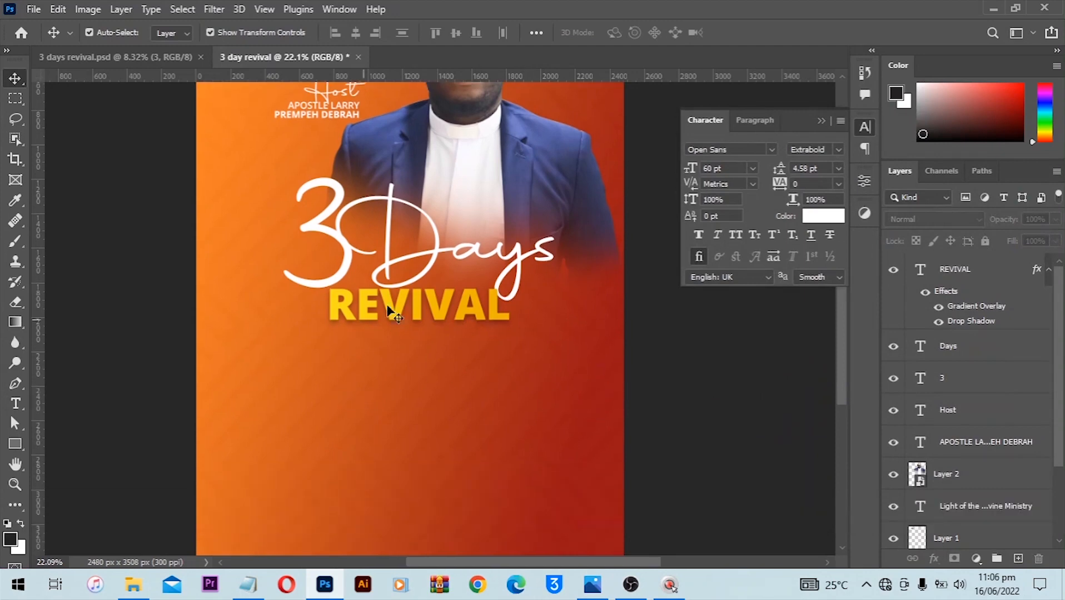
left_click(14, 444)
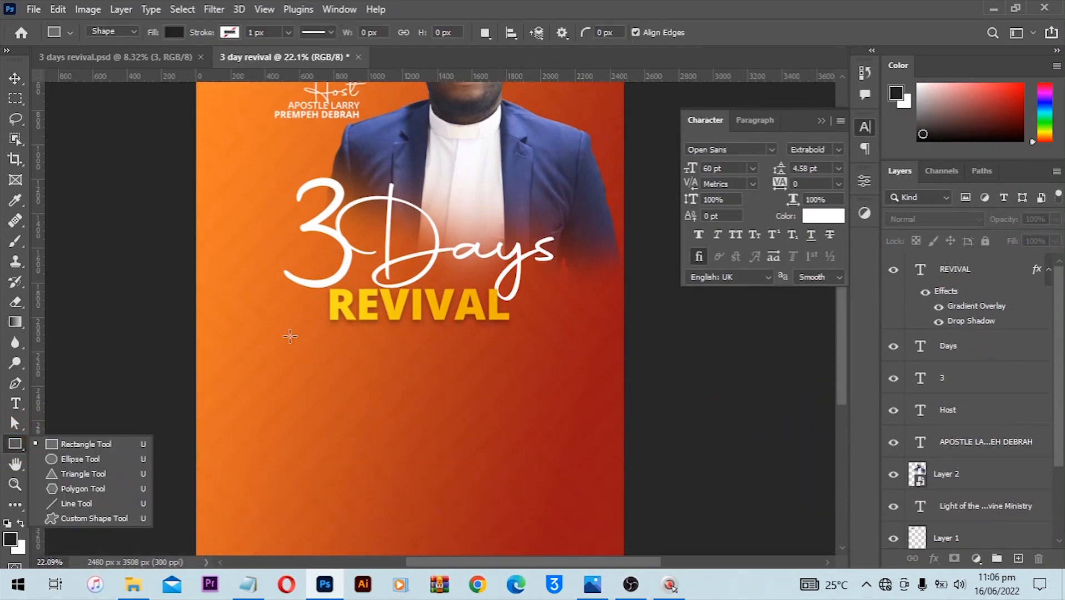
left_click_drag(279, 336, 565, 337)
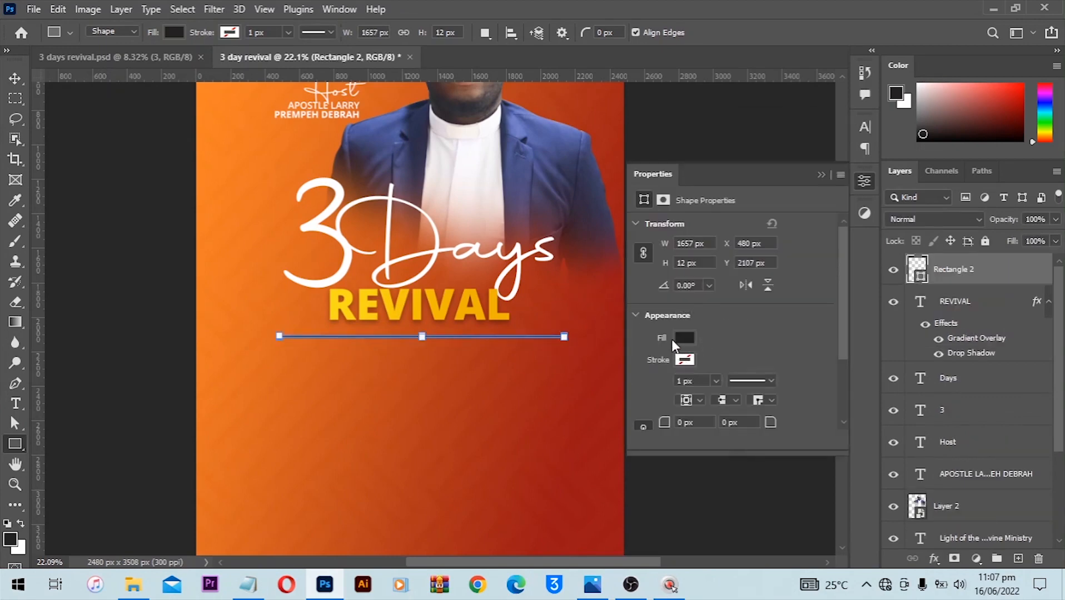
left_click(687, 344)
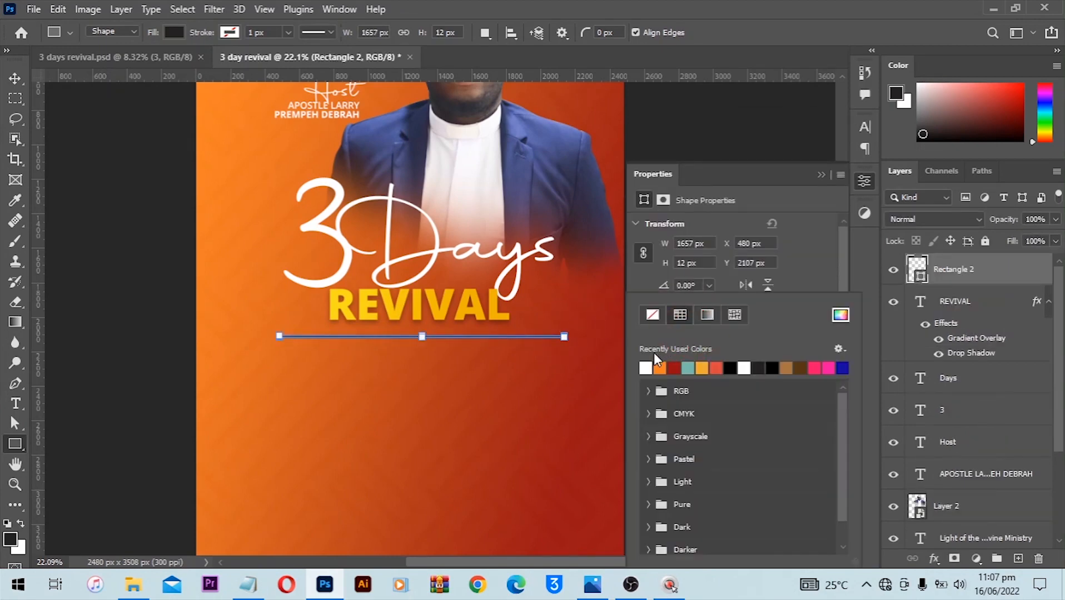
left_click(645, 367)
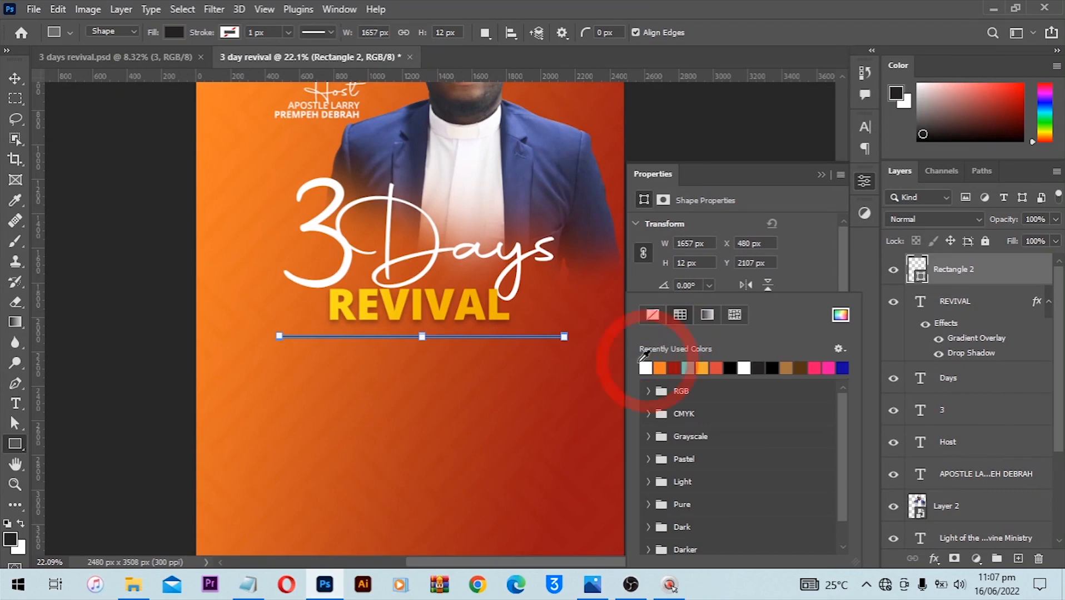
- Centre the white divider line beneath REVIVAL horizontally on the canvas, clearing the selection when finished
left_click(19, 81)
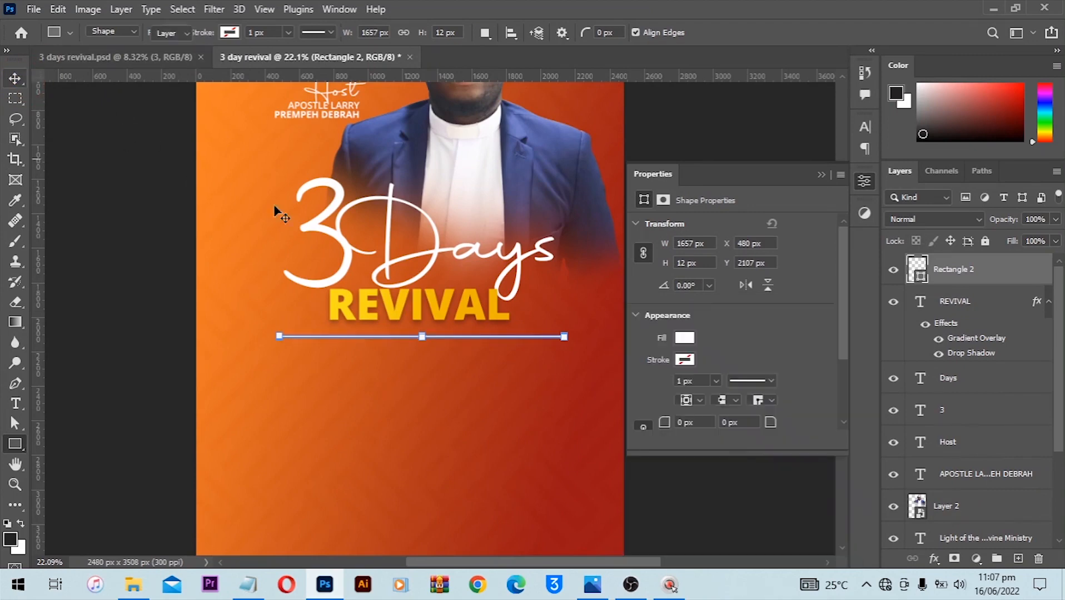
left_click(817, 175)
left_click(751, 239)
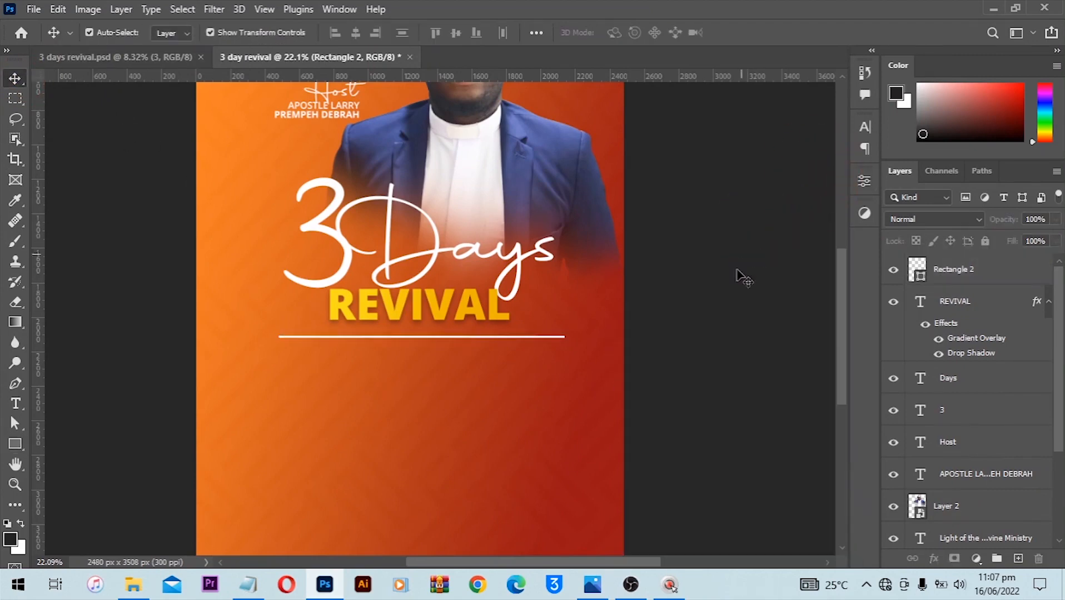
left_click(977, 271)
left_click(967, 273)
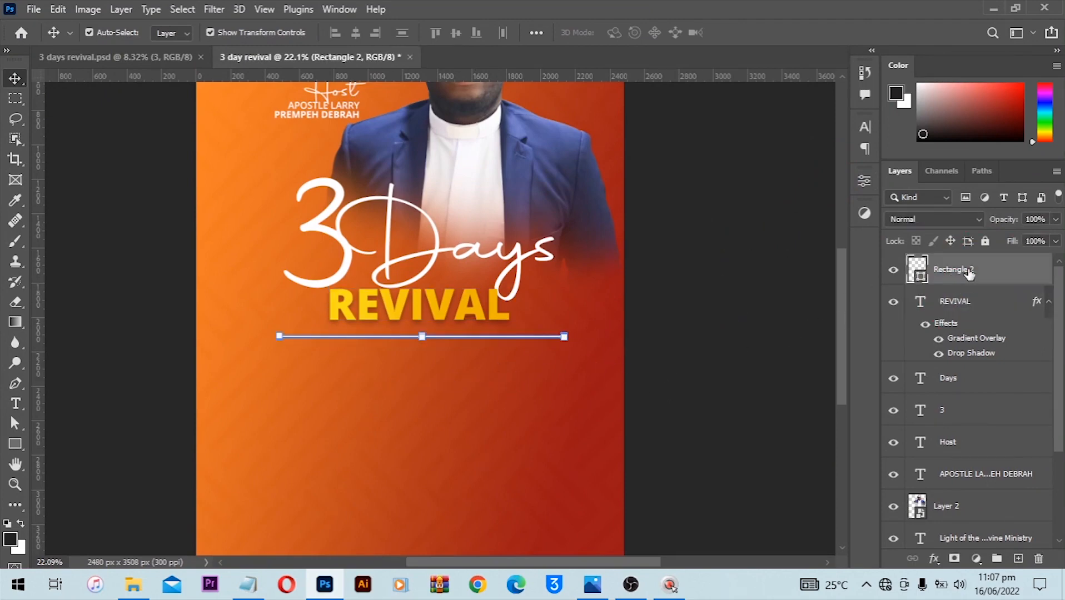
key("ctrl")
key("ctrl+a")
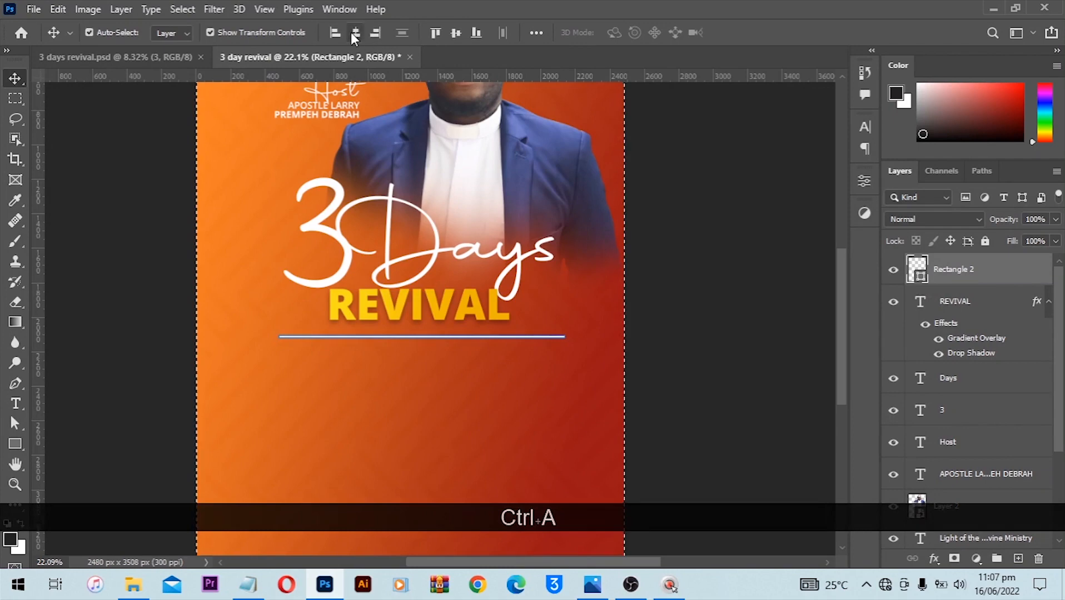
left_click(356, 33)
key("ctrl+d")
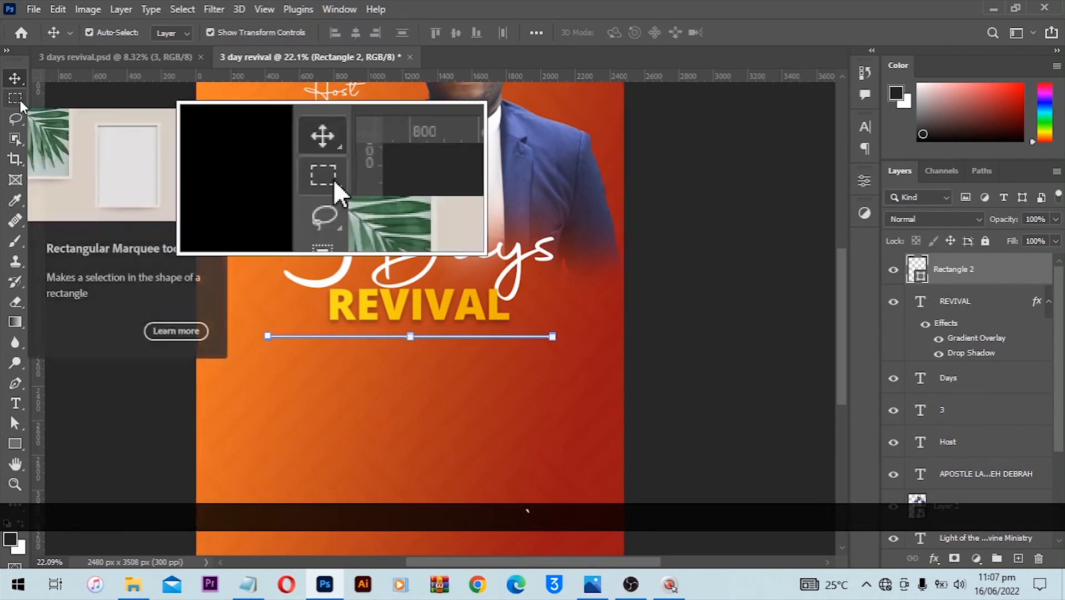
- Make a rectangular marquee selection over the middle section of the white divider line beneath REVIVAL
left_click(20, 100)
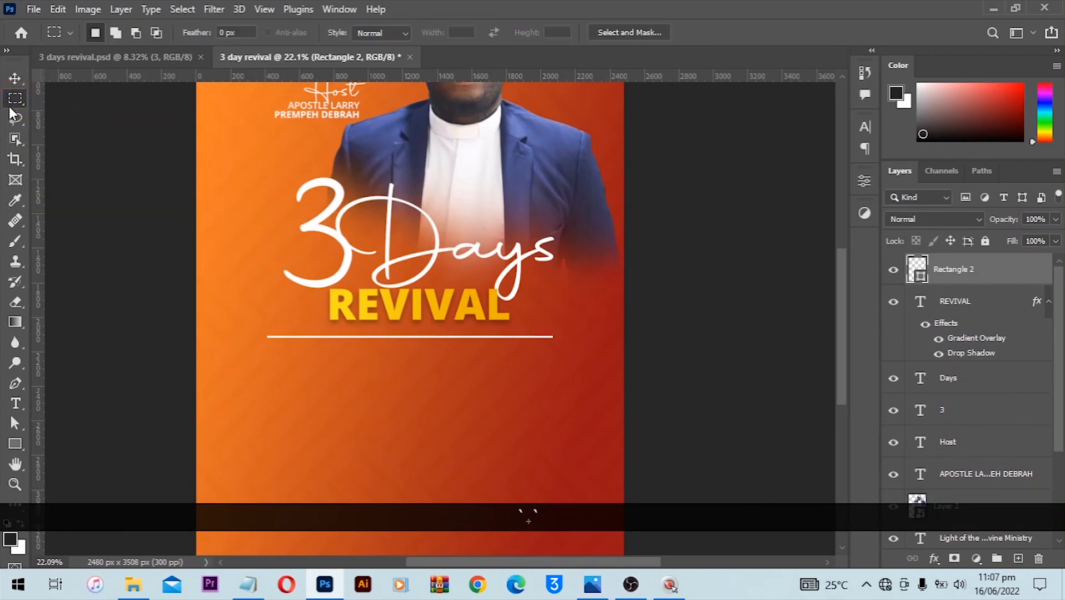
right_click(15, 100)
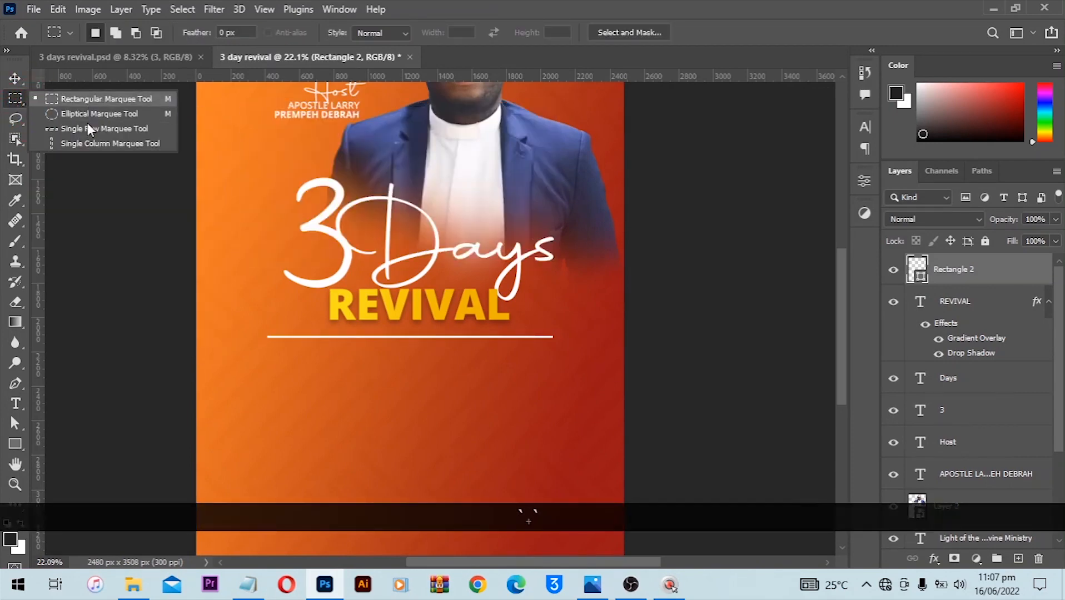
key("alt")
scroll(371, 354, "up", 1)
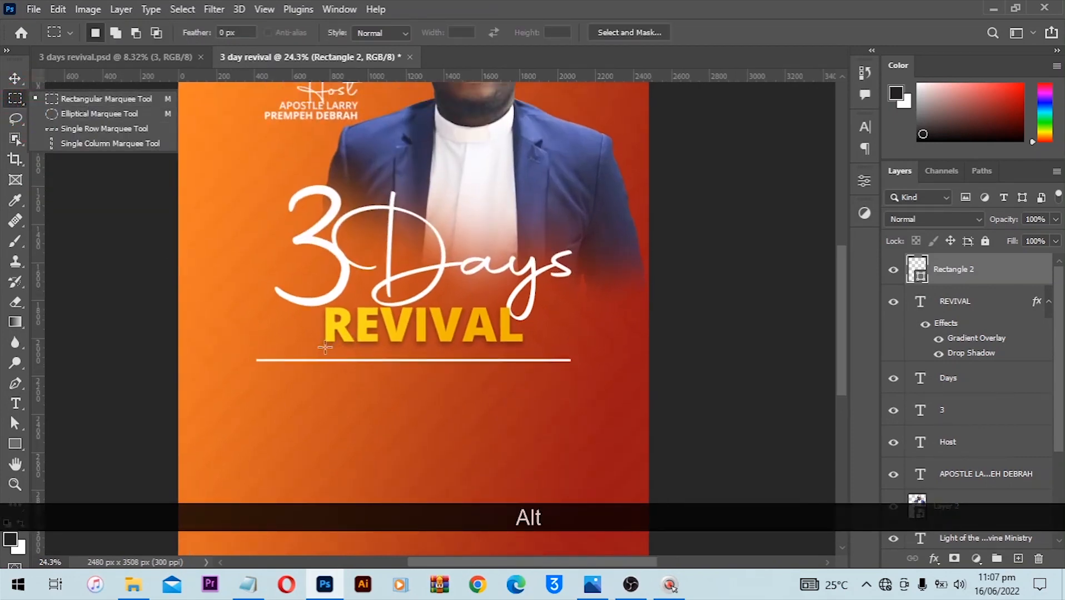
left_click_drag(326, 350, 495, 372)
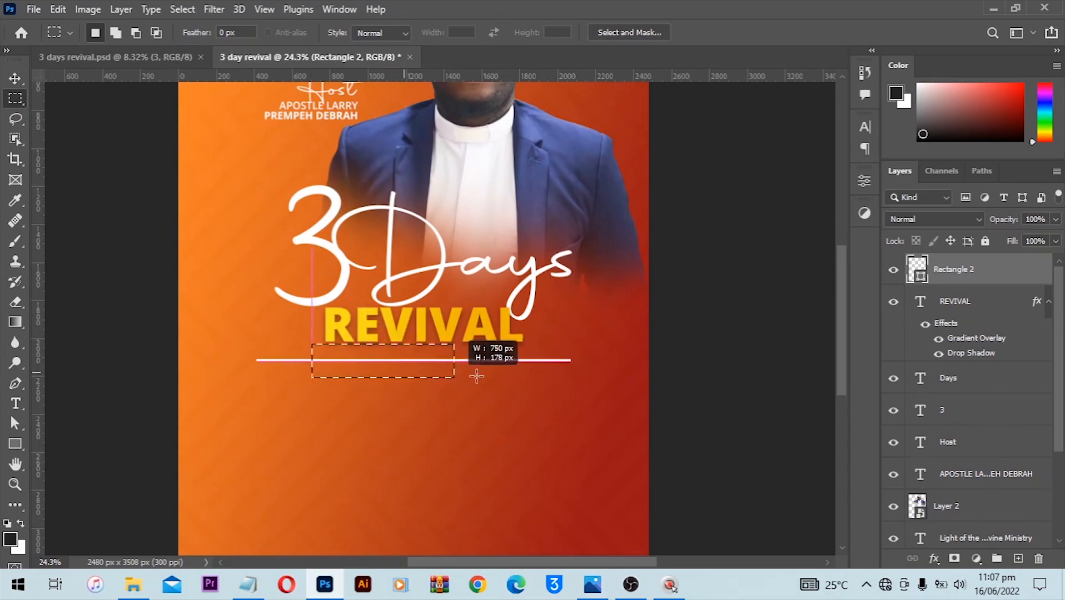
left_click_drag(476, 376, 506, 374)
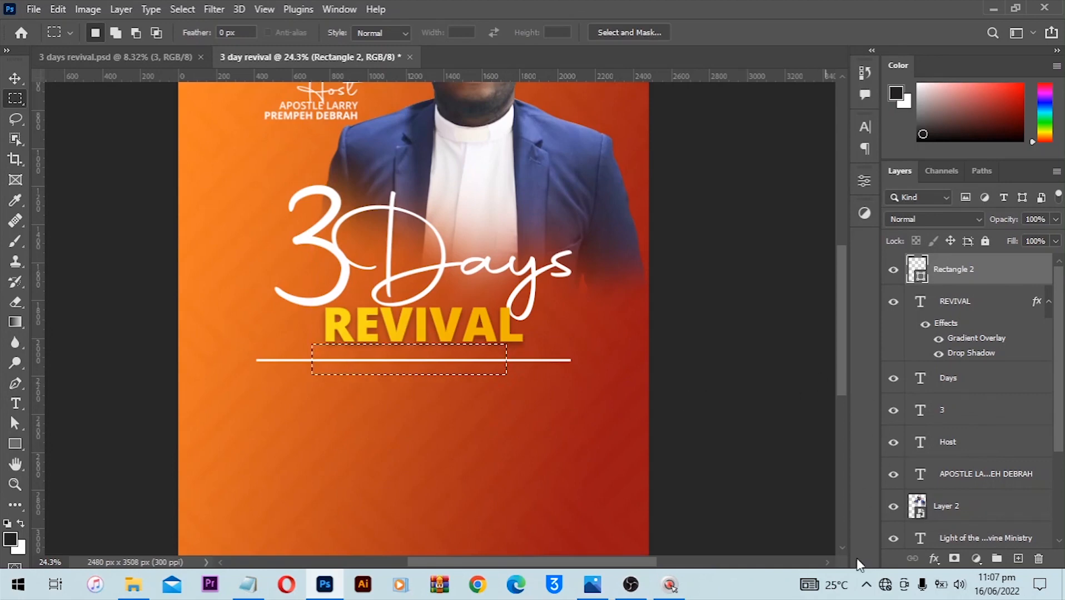
- Add an inverted layer mask to the divider that hides its selected middle section
left_click(954, 558, "alt")
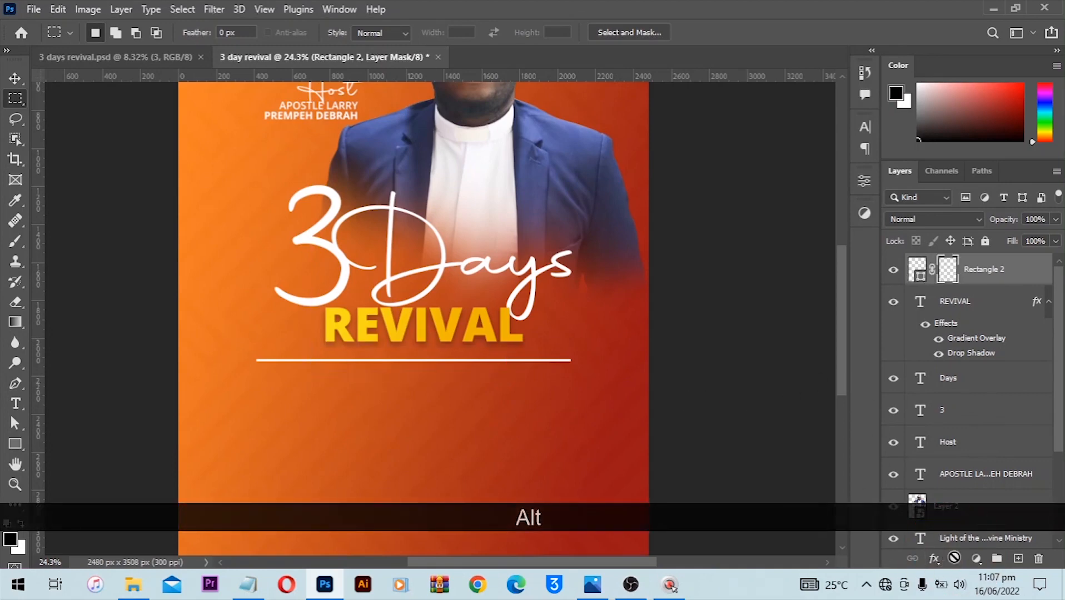
key("ctrl+z")
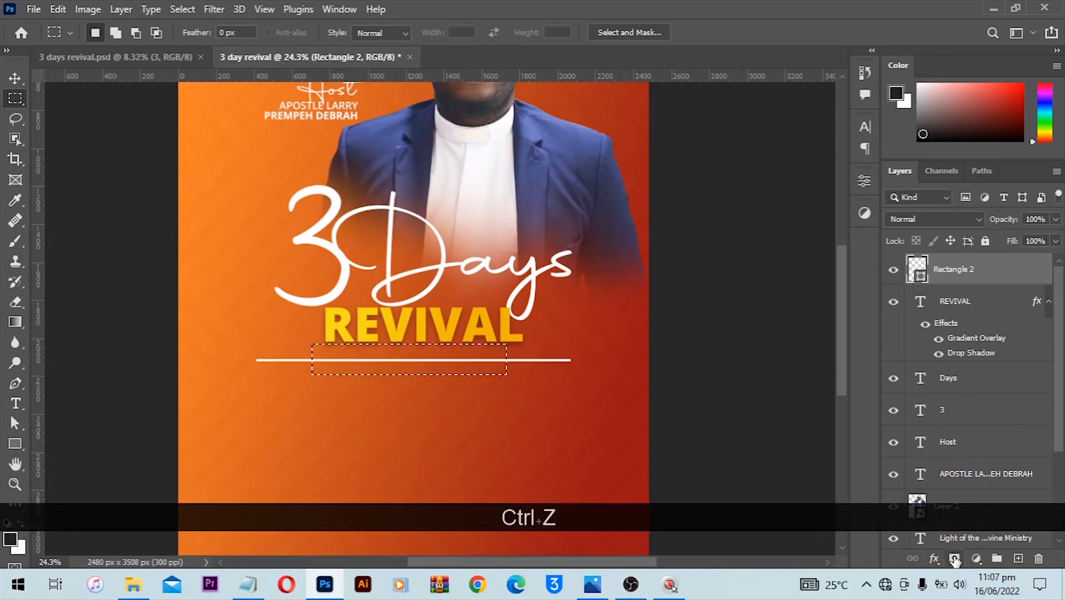
key("alt+grave")
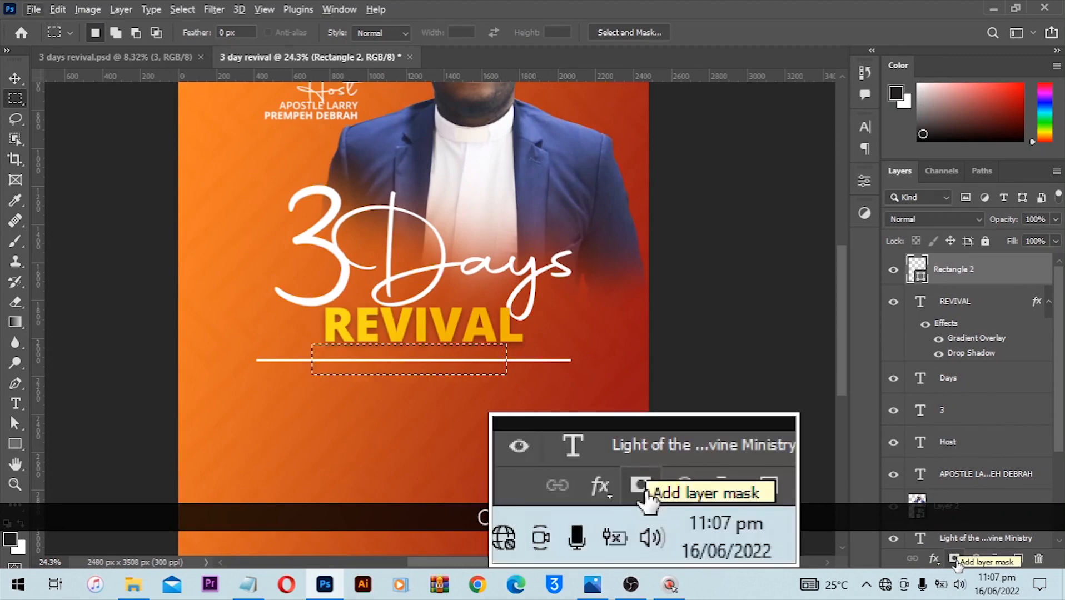
key("alt+grave")
key("alt")
key("alt")
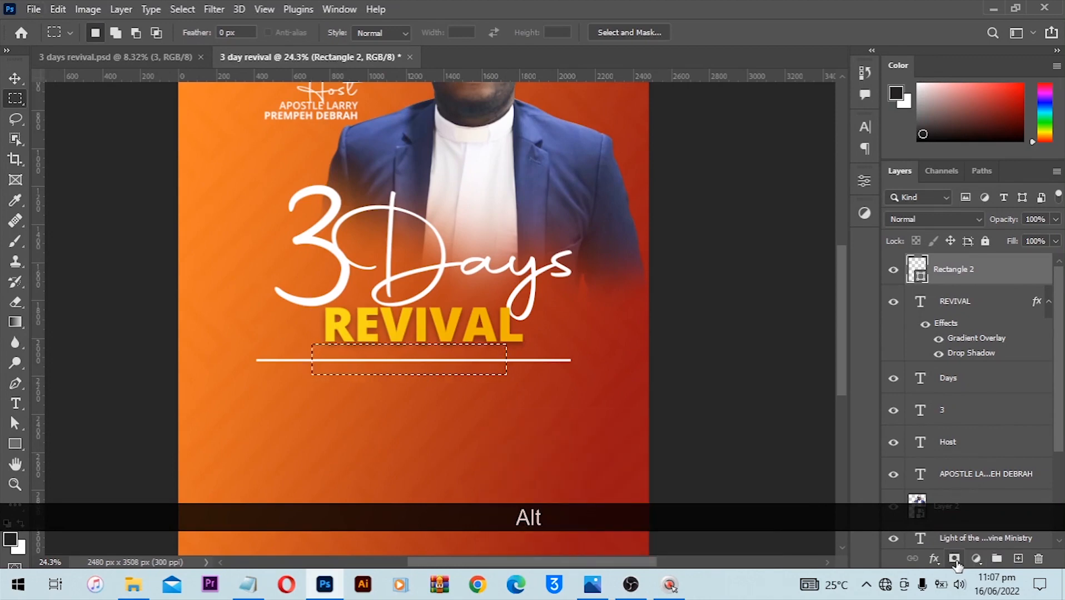
left_click(955, 560, "alt")
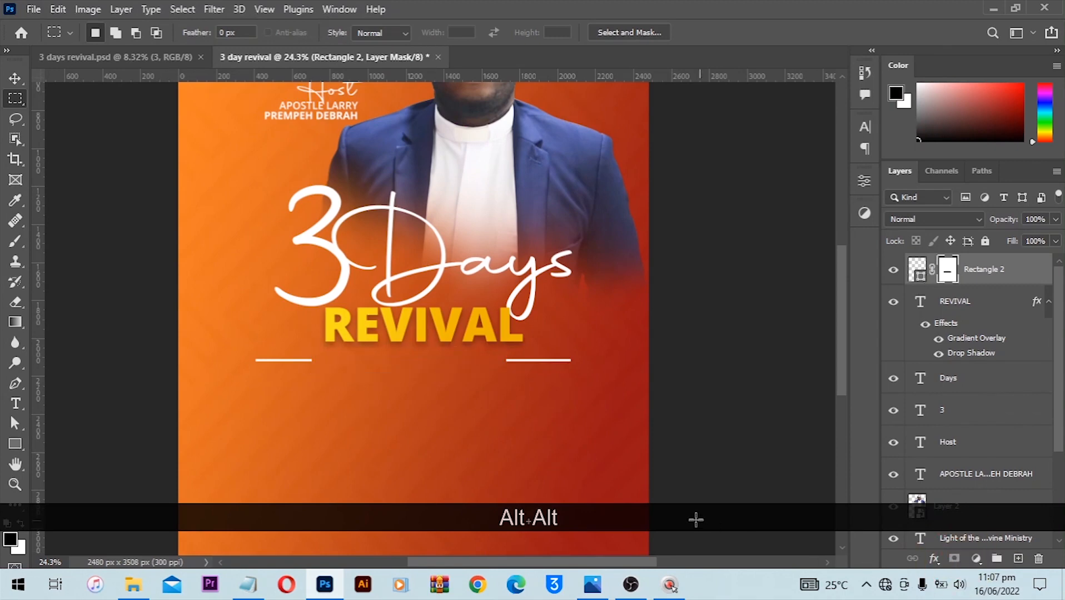
- Copy the word Ministering from the Notepad file text and paste it as a new text layer below REVIVAL
key("v")
scroll(466, 351, "up", 1)
scroll(465, 351, "up", 1)
left_click(15, 406)
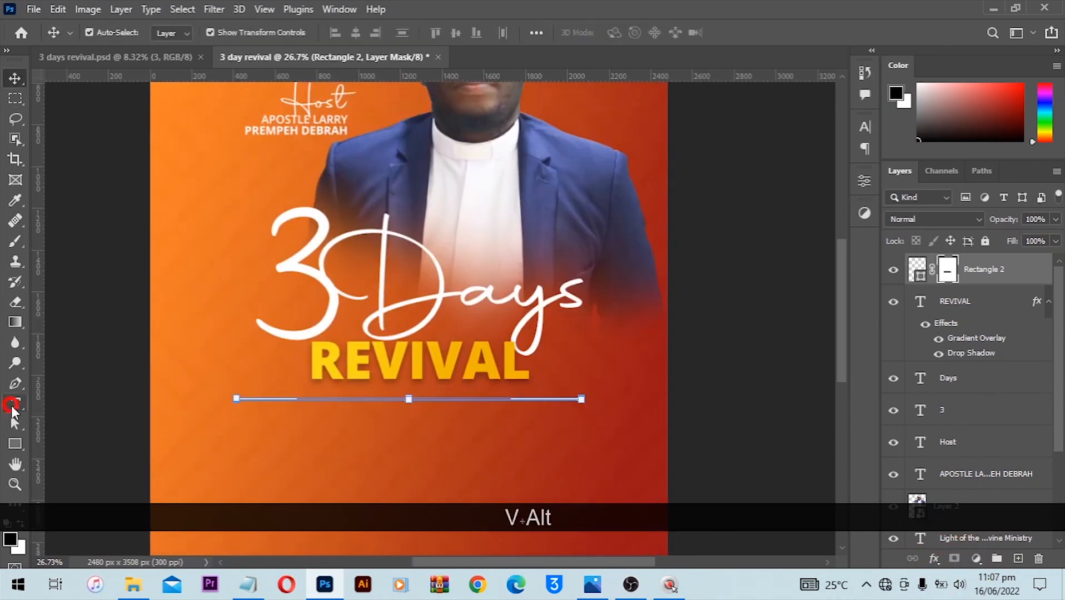
left_click(248, 584)
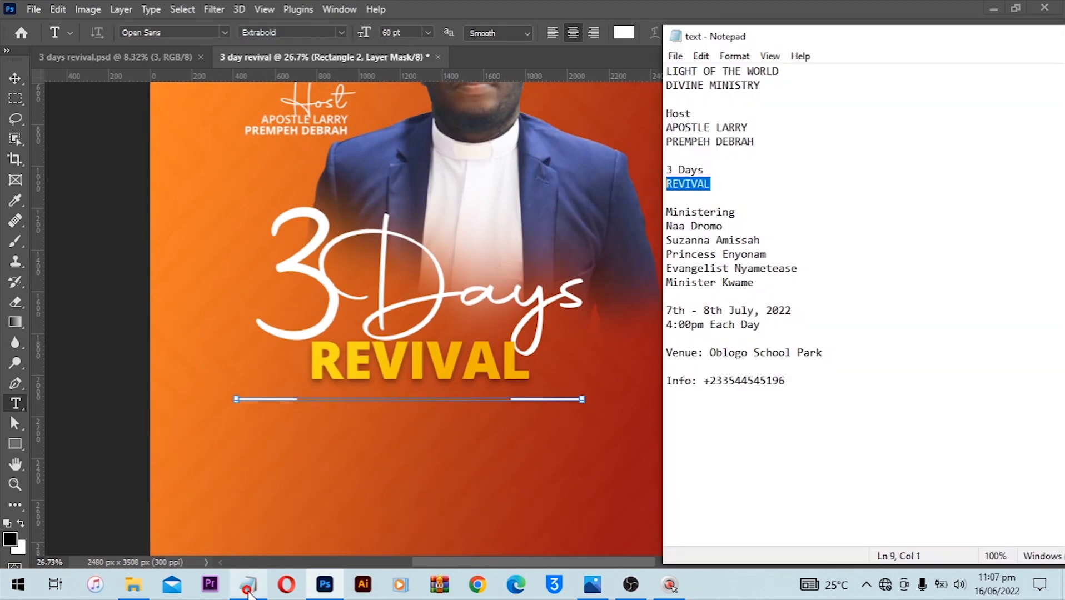
left_click_drag(745, 213, 625, 209)
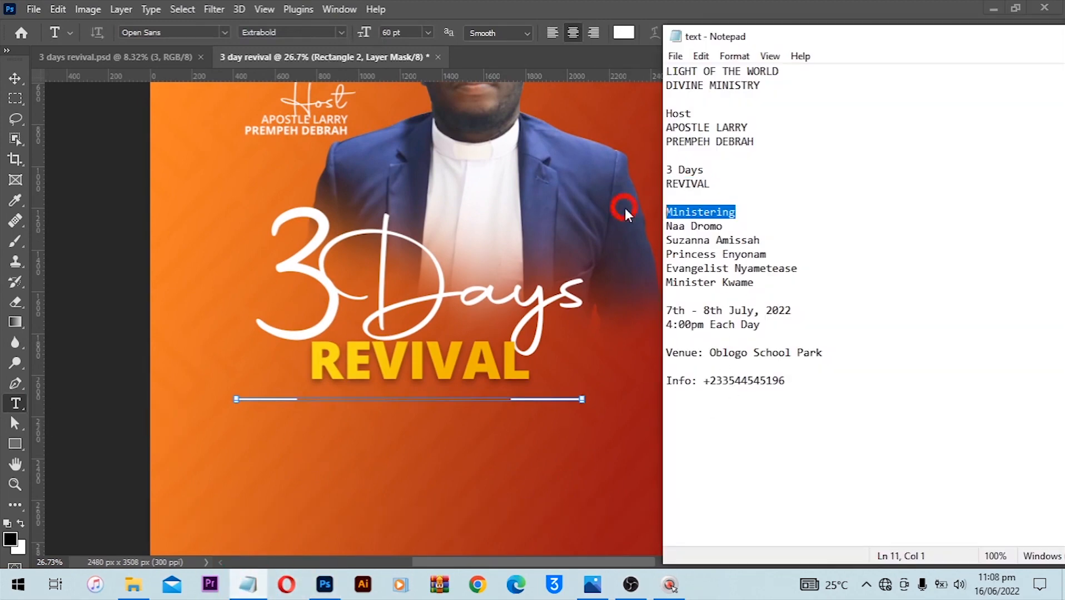
key("ctrl+c")
left_click(319, 408)
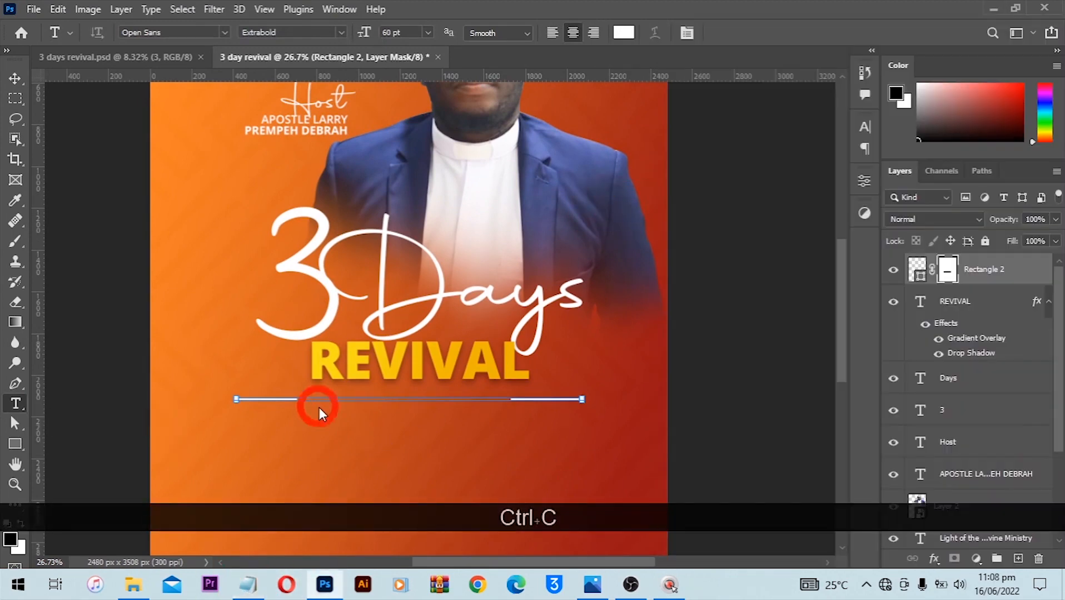
key("ctrl+v")
key("ctrl+a")
- Format the Ministering text in Open Sans Regular at 50 pt
left_click(865, 127)
left_click(772, 150)
left_click(739, 208)
left_click_drag(736, 168, 635, 176)
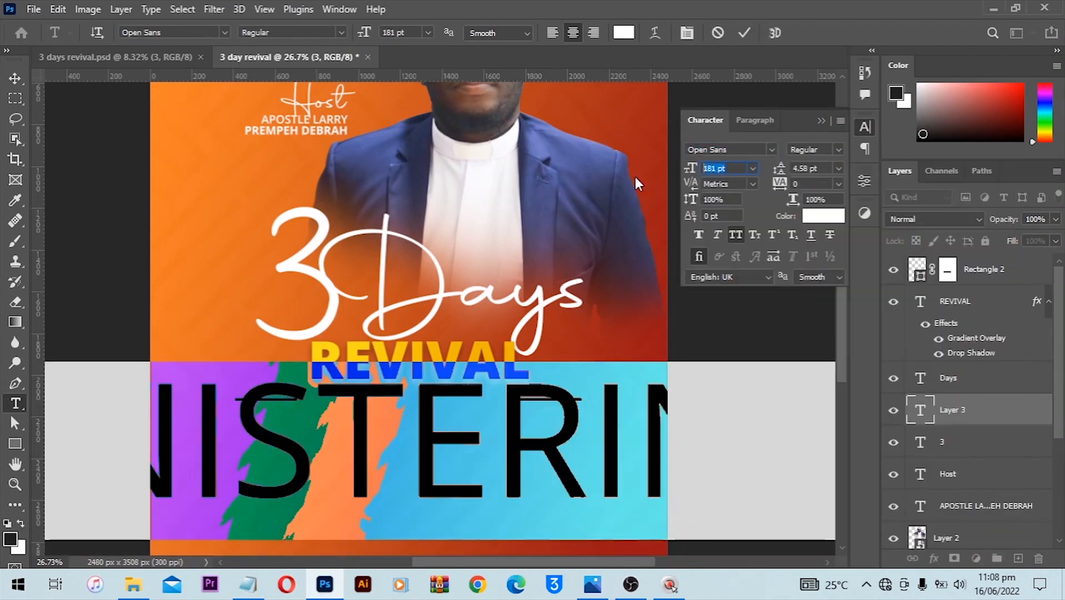
type("70")
- Scale the Ministering text down to about 33 pt and place it in the gap between the divider lines
left_click(15, 78)
left_click_drag(513, 459, 464, 467)
left_click(772, 33)
left_click_drag(424, 483, 449, 402)
left_click(466, 423)
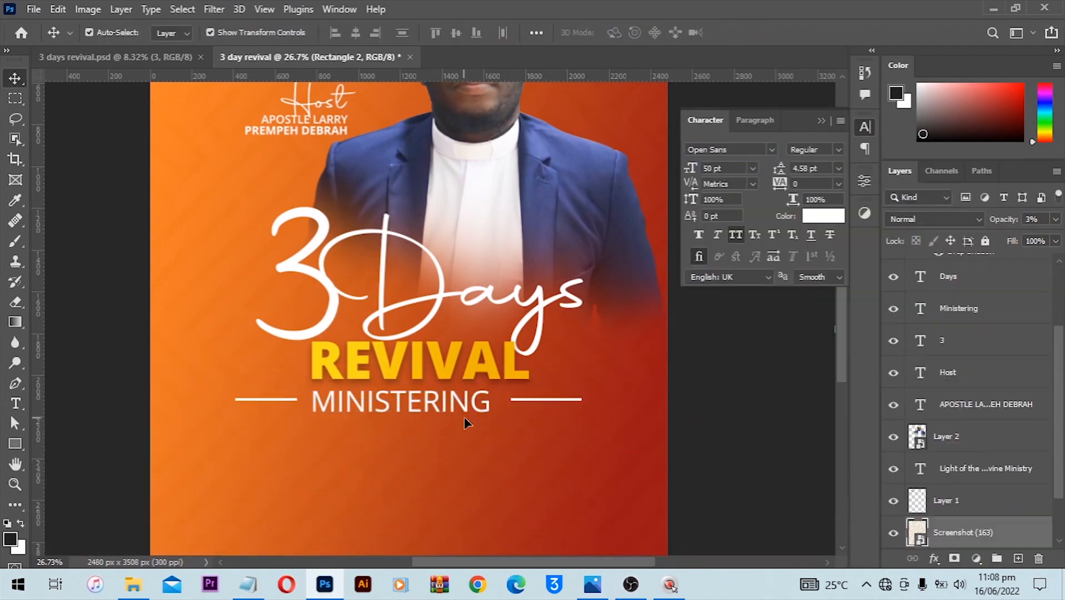
- Nudge the Ministering text and divider lines slightly down together, away from REVIVAL
left_click(442, 403)
left_click(544, 400, "shift")
key("Down")
scroll(691, 385, "down", 1)
left_click(692, 385)
key("ctrl+0")
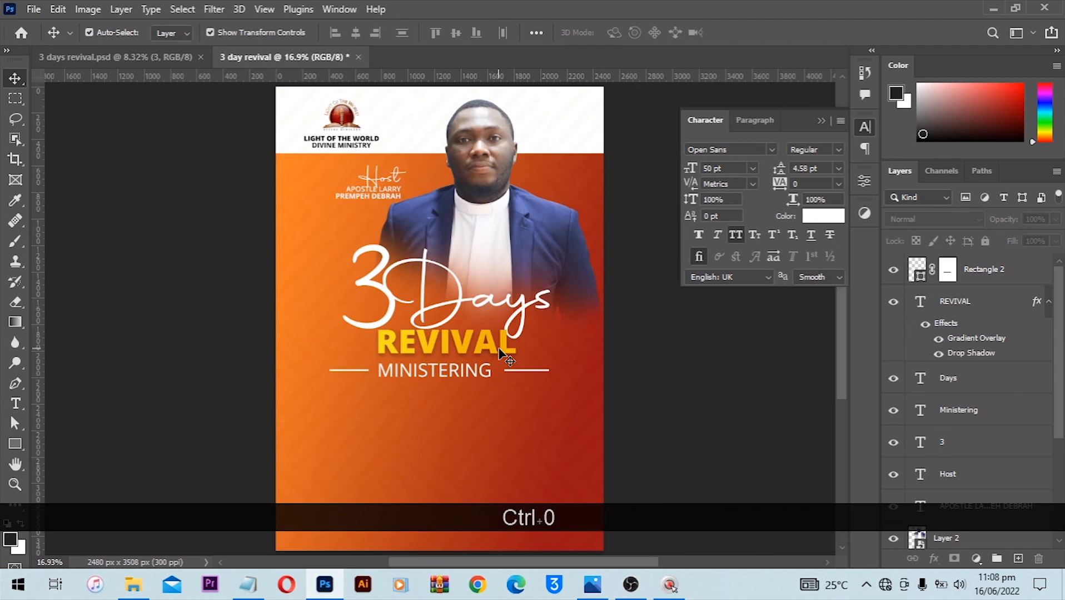
- Compare the title area with 3 days revival.psd and turn off All Caps for Ministering on the 3 day revival flyer
left_click(147, 57)
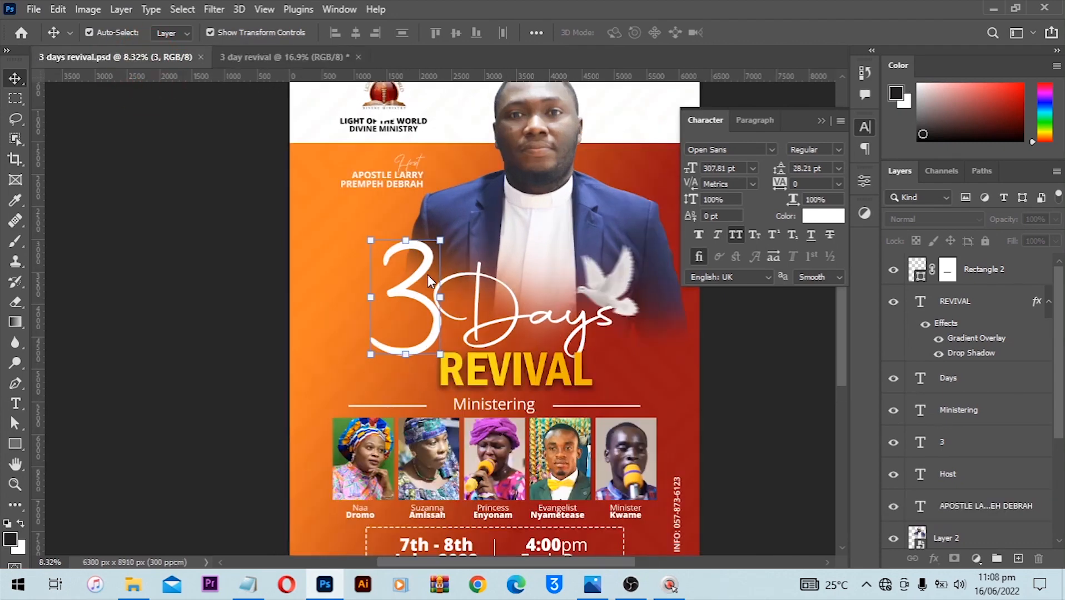
left_click(426, 274)
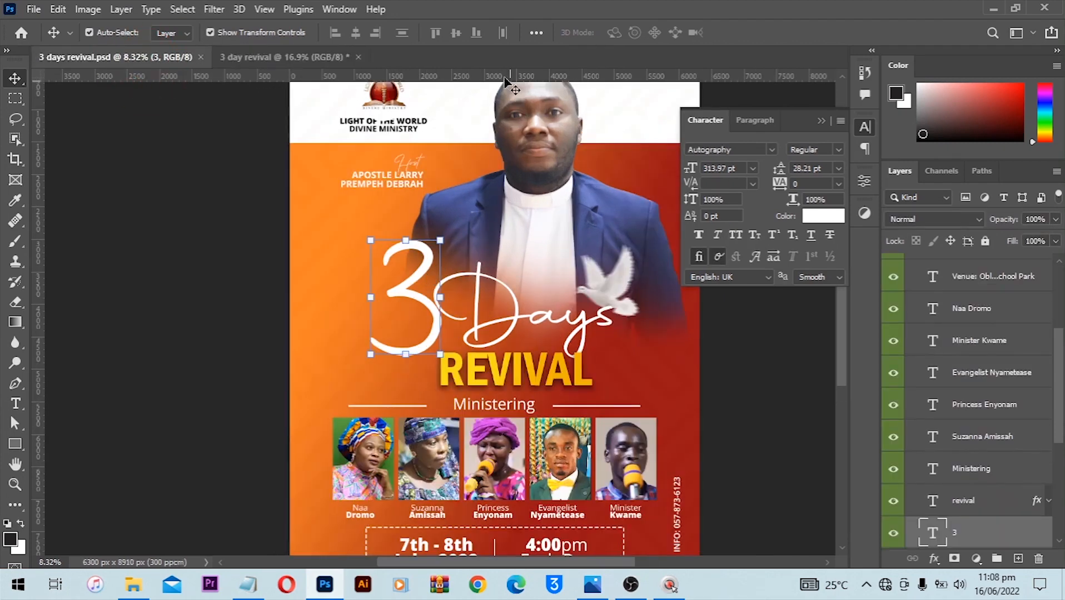
left_click(284, 57)
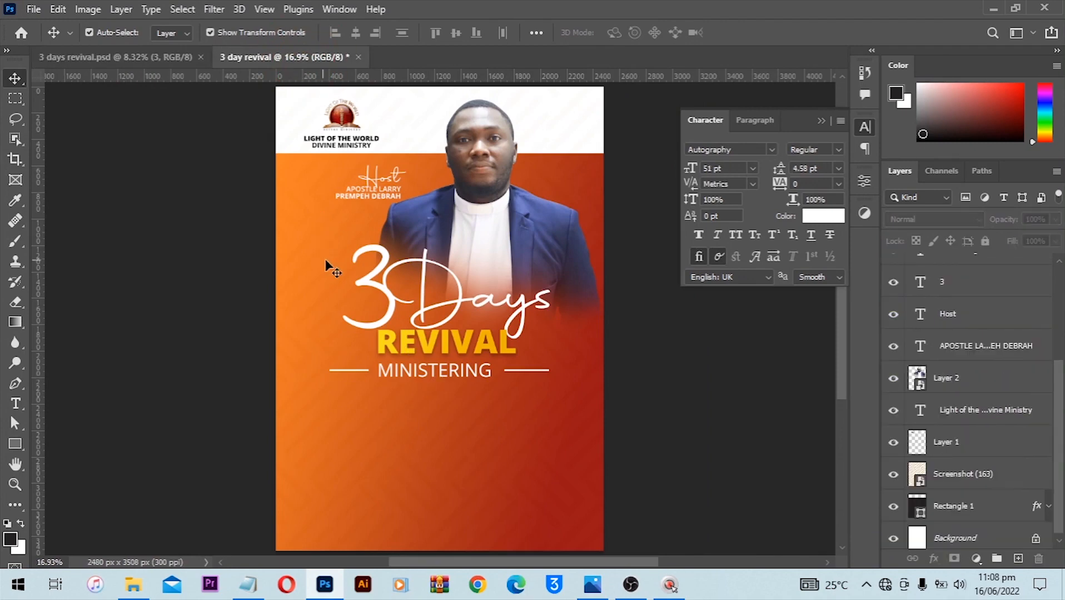
left_click(418, 373)
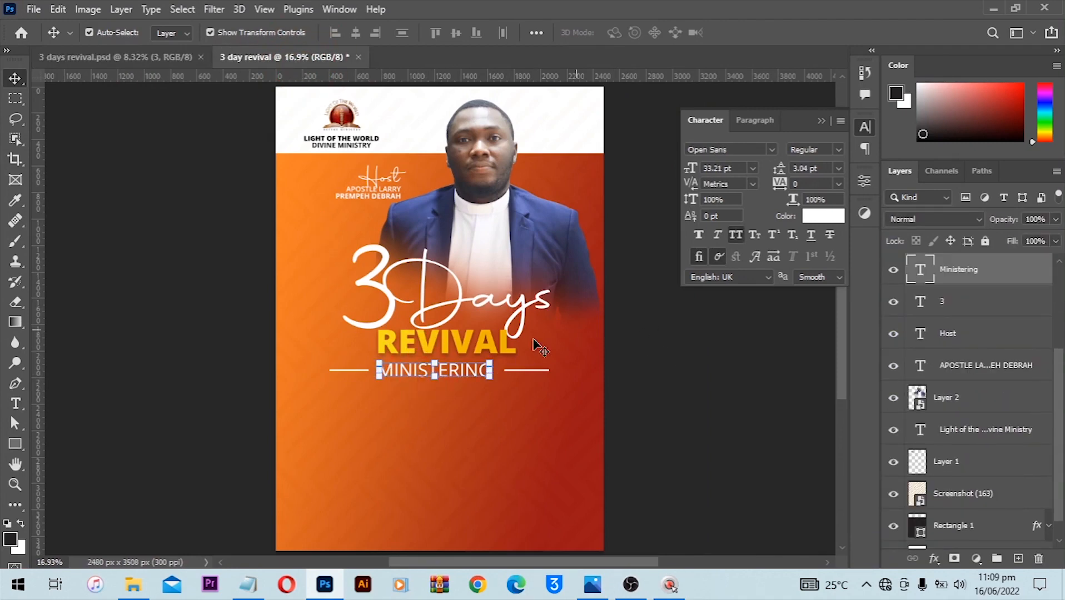
left_click(735, 235)
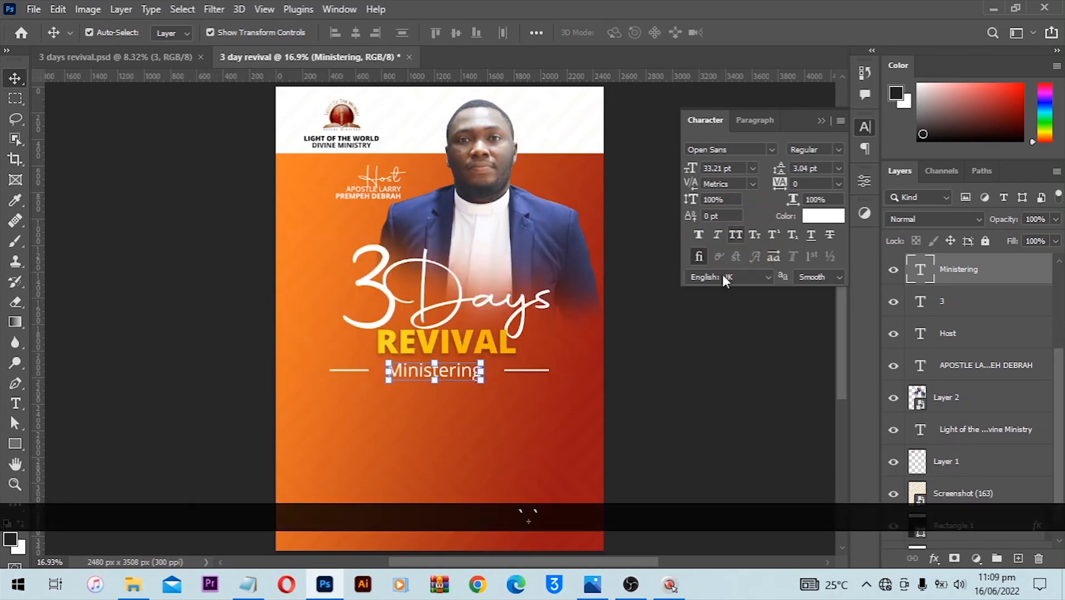
left_click(665, 381)
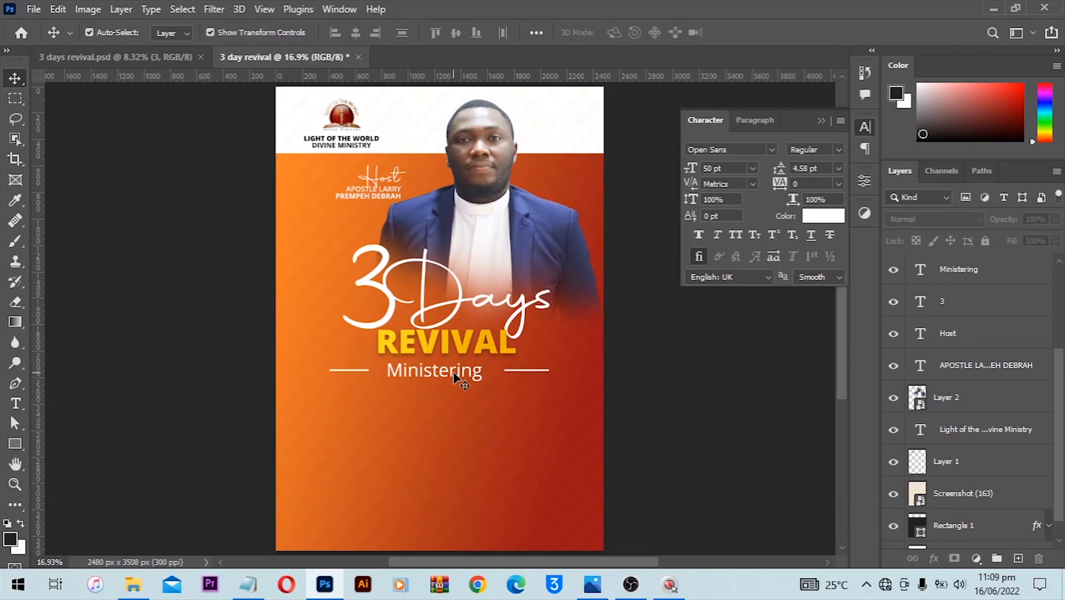
- Check the ministers' row in 3 days revival.psd and place Group 2 from 3 days revival-assets beneath Ministering on the 3 day revival flyer
left_click(144, 55)
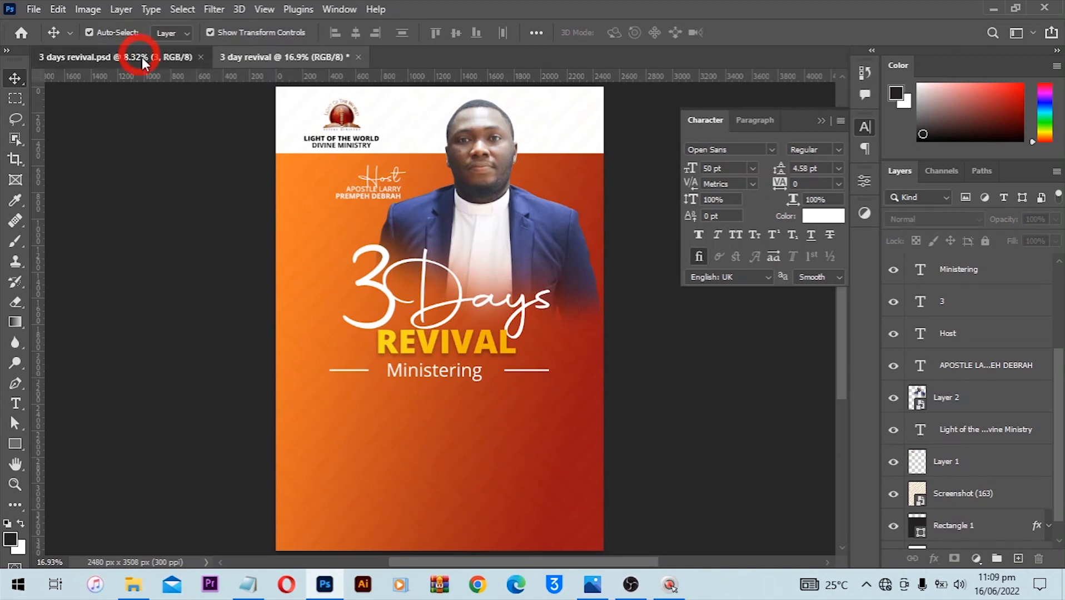
scroll(446, 390, "down", 3)
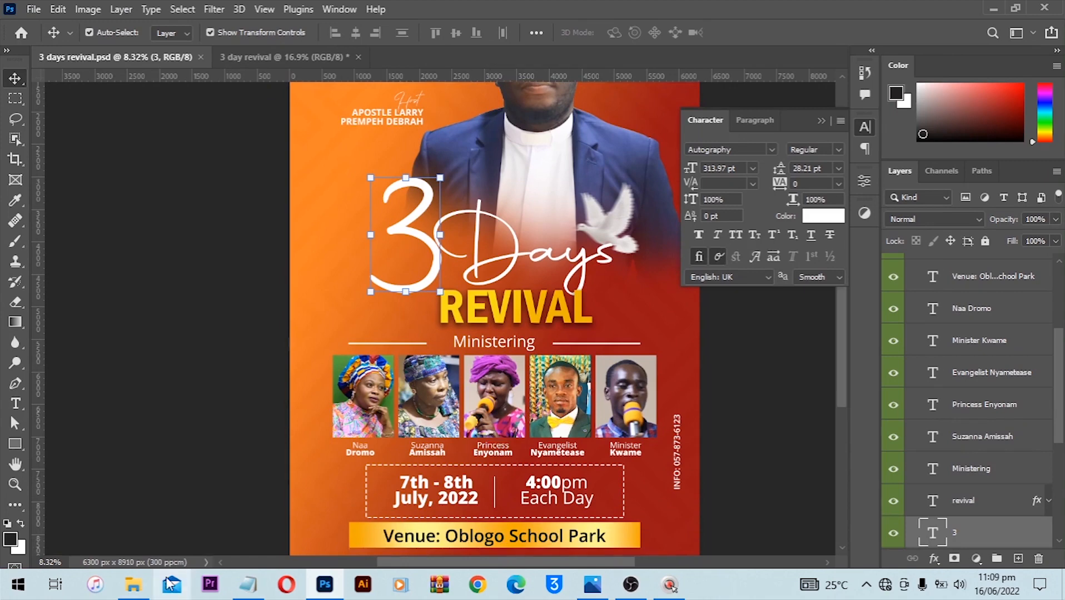
left_click(278, 58)
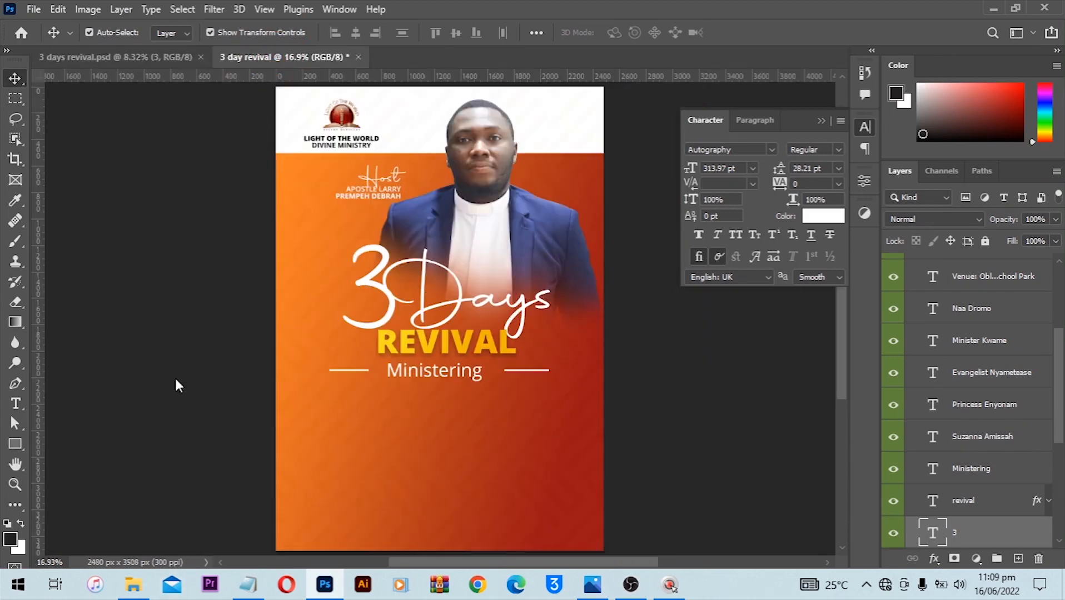
left_click(133, 584)
left_click(260, 227)
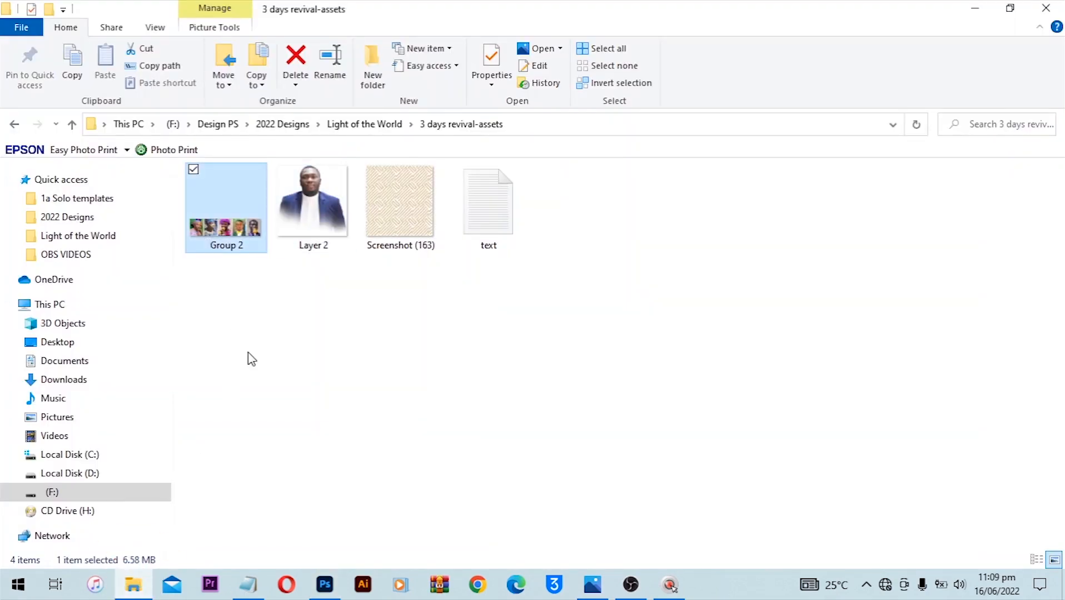
left_click(325, 585)
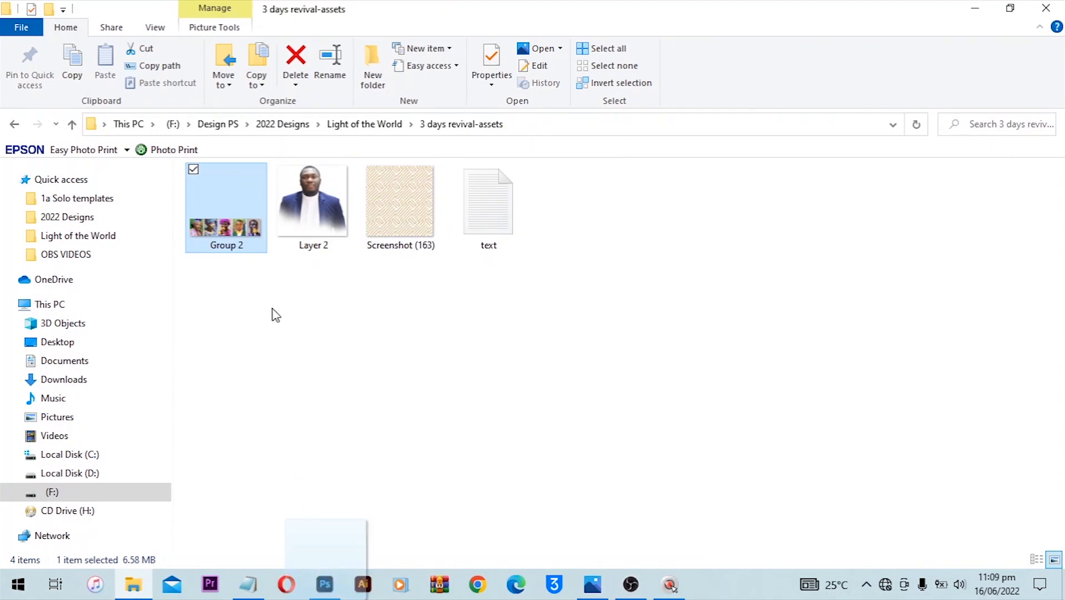
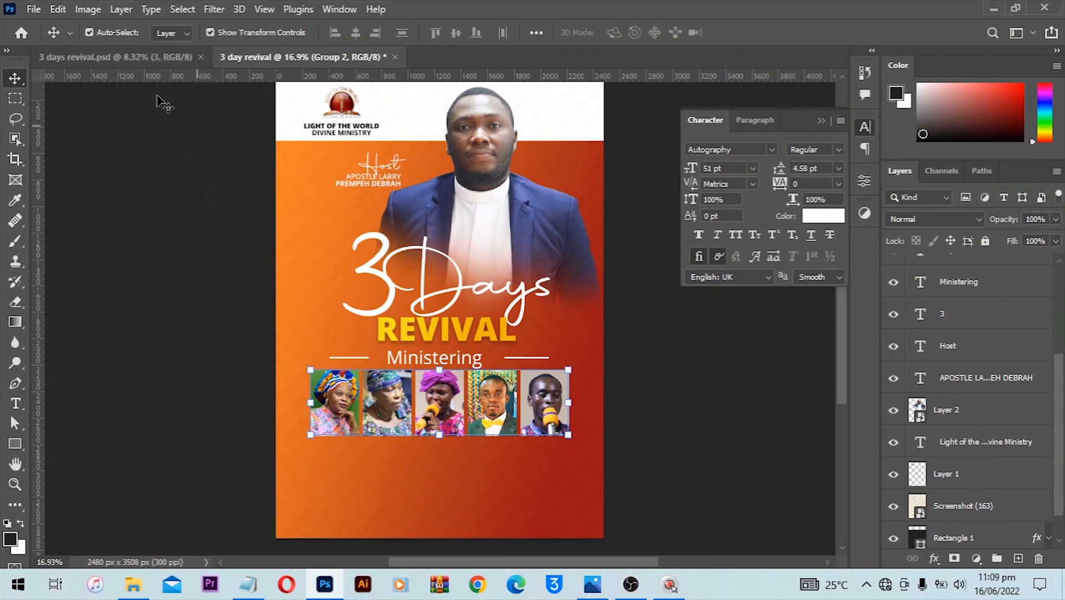
- Copy the five ministers' name labels from 3 days revival.psd onto the 3 day revival flyer, beneath the row of portraits
left_click(142, 57)
left_click_drag(619, 407, 639, 413)
left_click_drag(625, 415, 476, 428)
scroll(476, 427, "down", 2)
left_click_drag(776, 429, 519, 421)
- Nudge the copied name labels down and to the right so they line up under the ministers' portraits
key("Down")
key("Down")
key("Right")
key("Right")
key("Right")
key("Right")
key("Down")
key("Down")
key("Right")
key("Return")
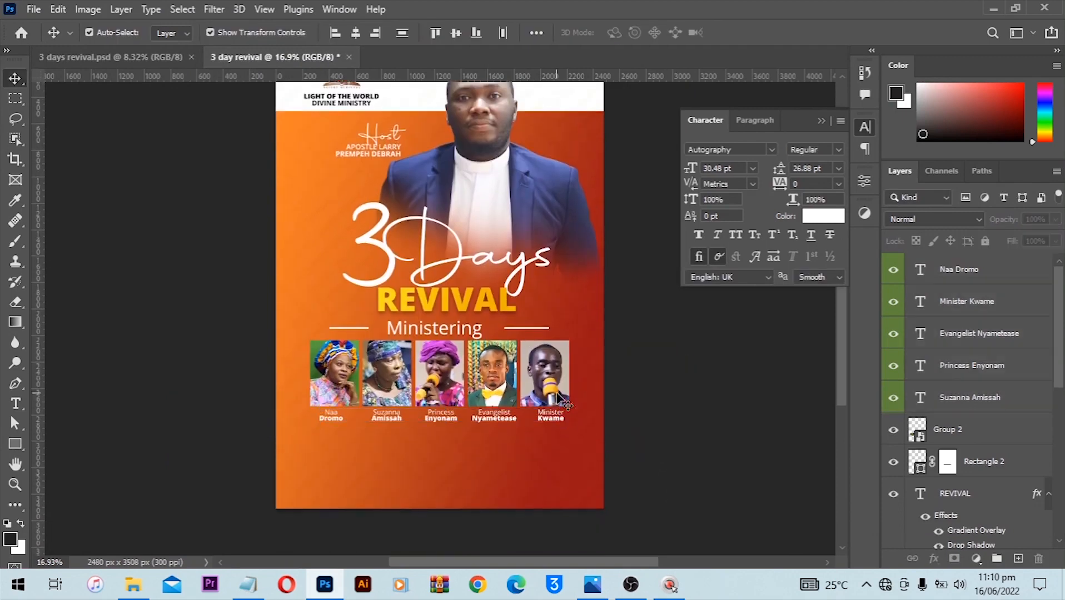
- Draw a rectangle about 1835 by 382 px beneath the ministers' name labels with the Rectangle tool
scroll(547, 392, "up", 1)
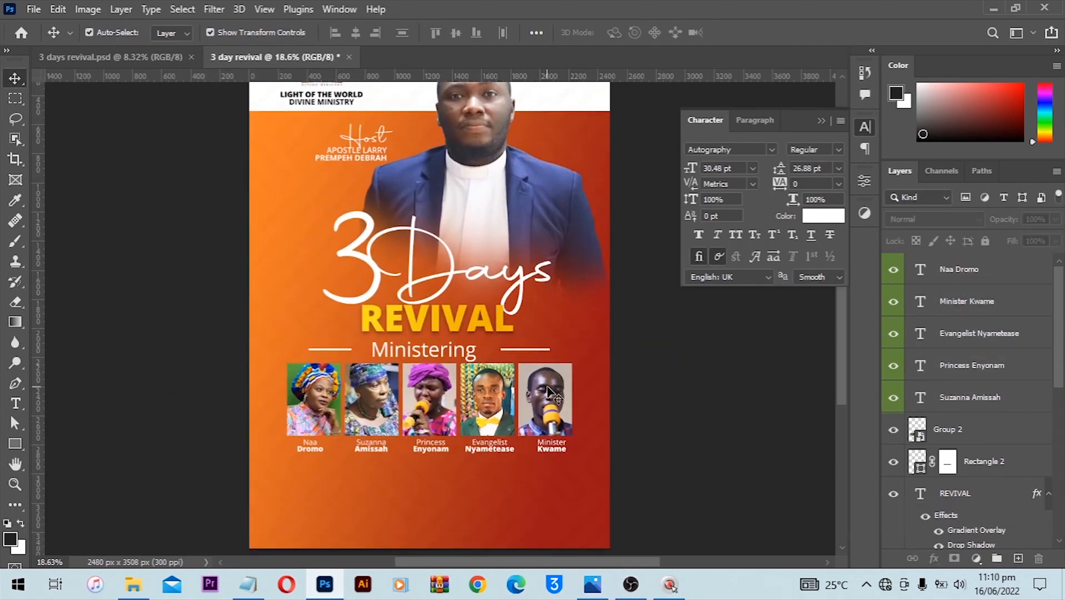
scroll(548, 392, "up", 1)
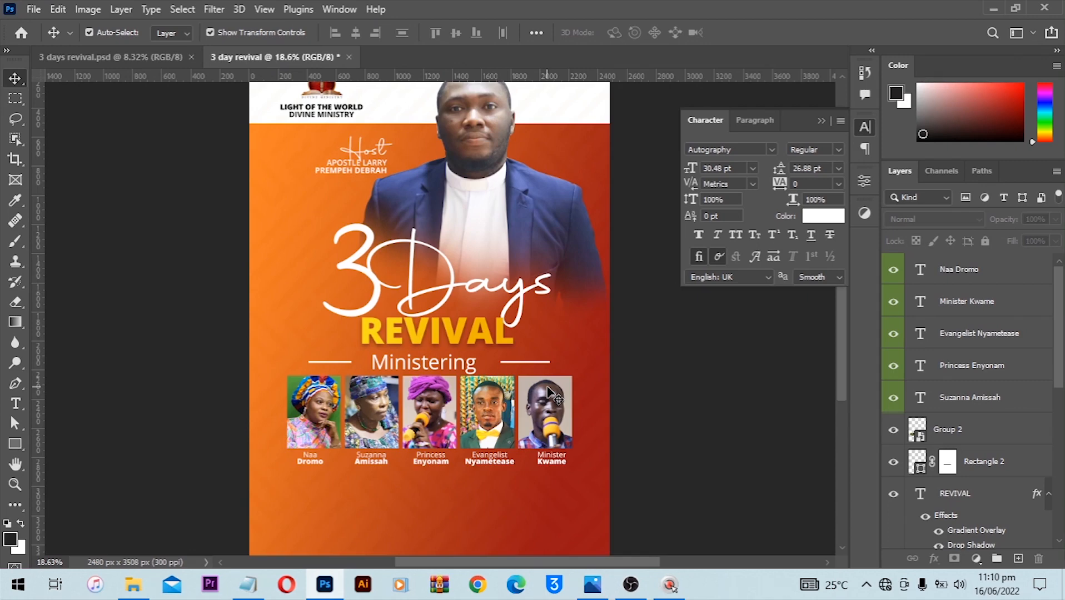
scroll(23, 441, "down", 2)
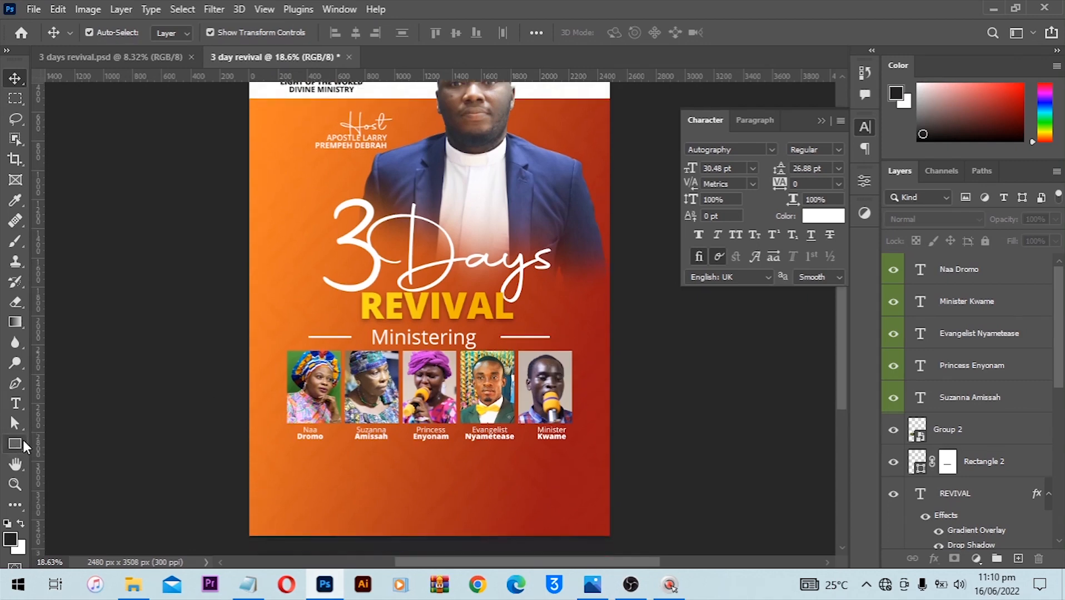
left_click(19, 439)
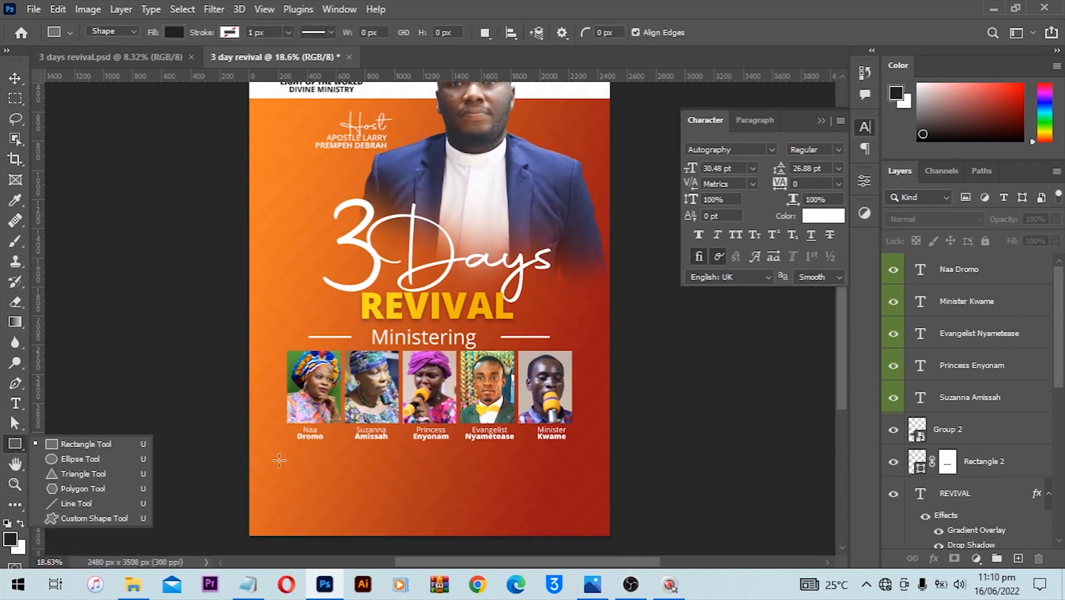
left_click_drag(294, 449, 560, 504)
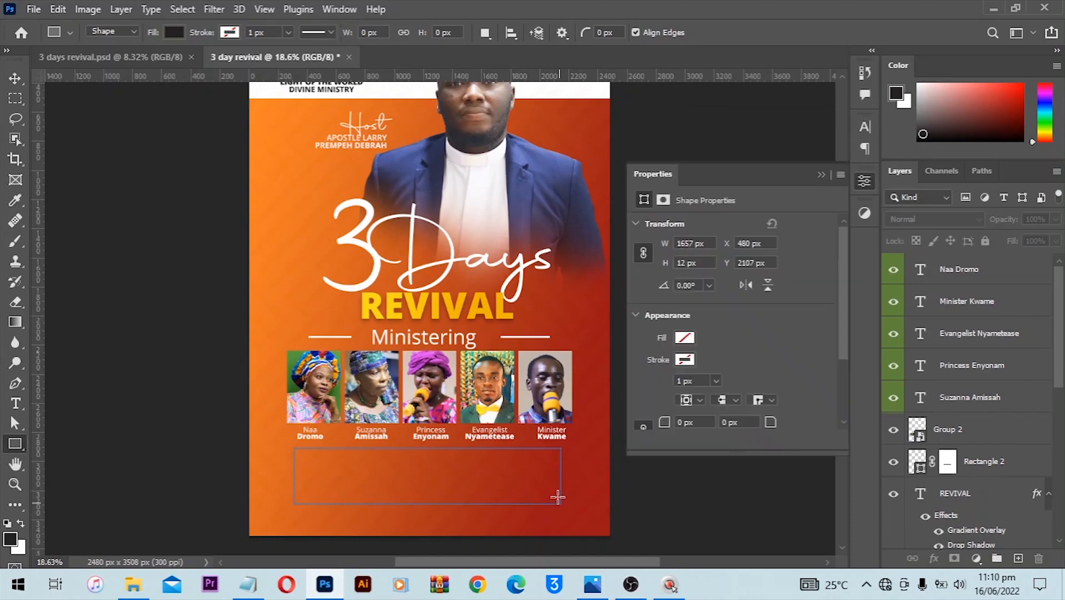
- Give the new rectangle no fill and a white dashed stroke 8 px wide
left_click(682, 339)
left_click(687, 339)
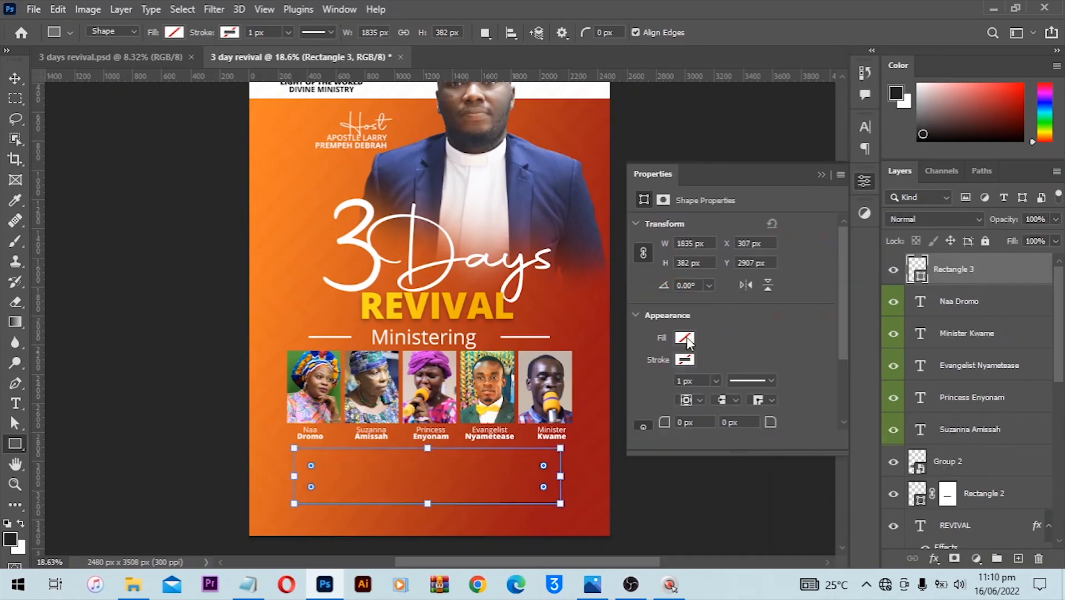
left_click(683, 359)
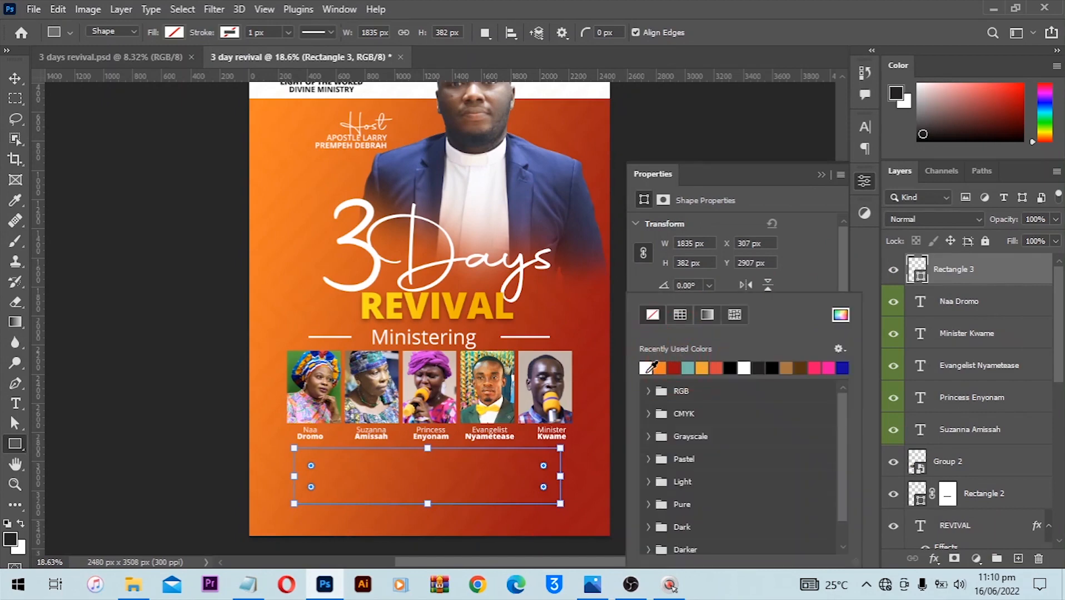
left_click(647, 372)
left_click(804, 274)
left_click(741, 381)
left_click(692, 455)
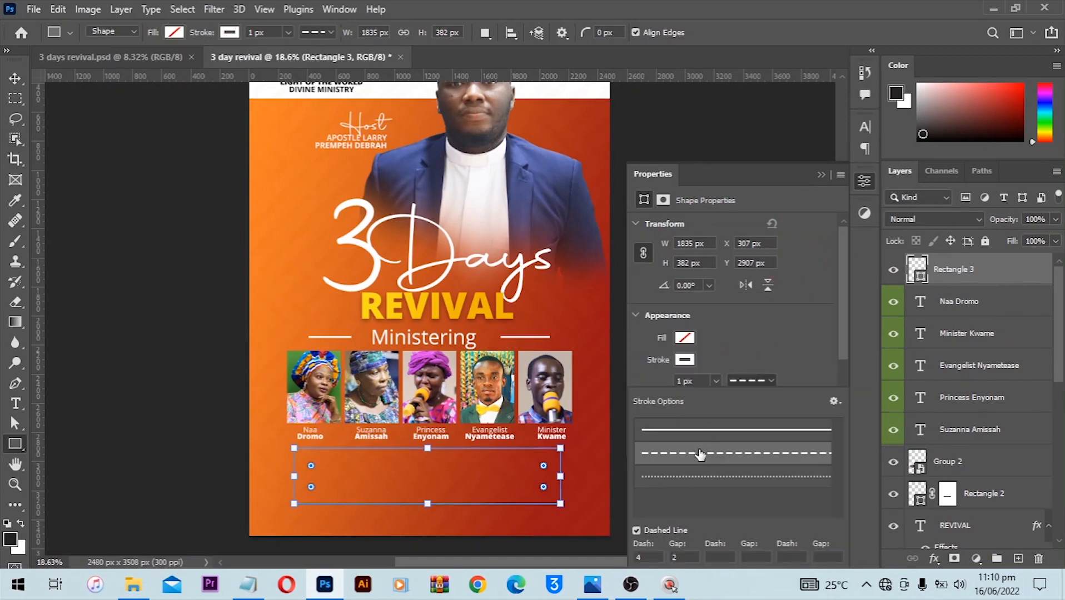
left_click(786, 358)
left_click_drag(700, 385, 605, 391)
type("8")
key("Return")
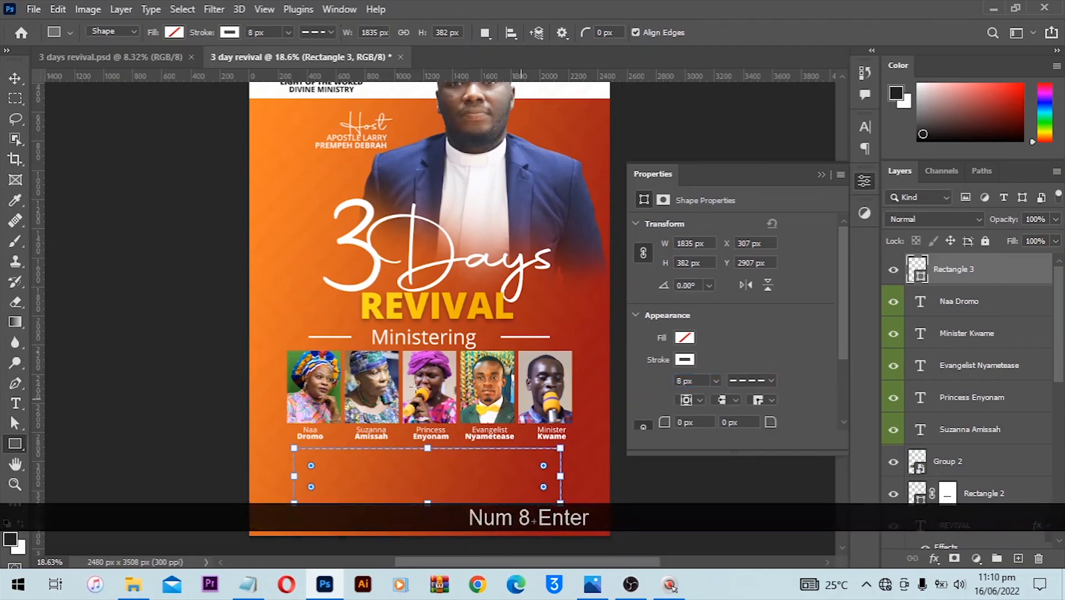
- Centre the dashed rectangle horizontally on the flyer canvas and clear the selection
left_click(15, 77)
key("ctrl+a")
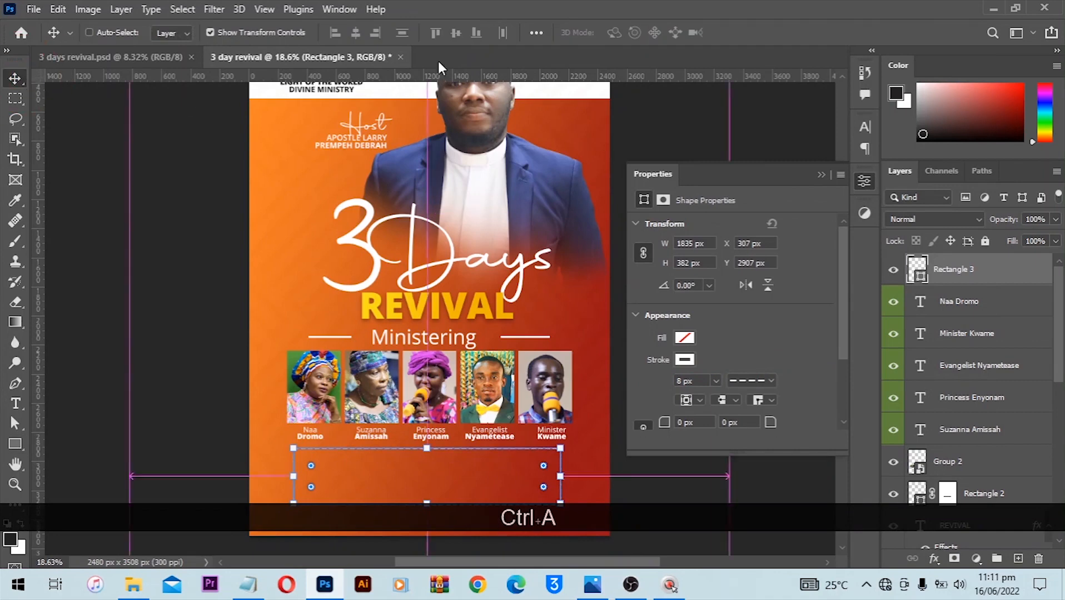
left_click(355, 33)
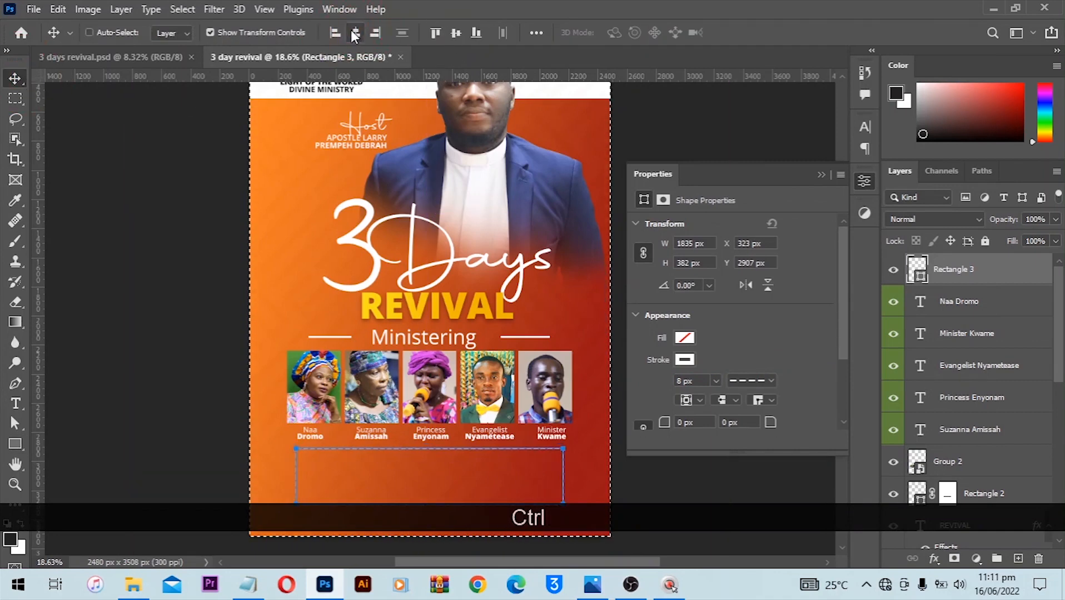
key("ctrl+d")
left_click(819, 176)
left_click(737, 296)
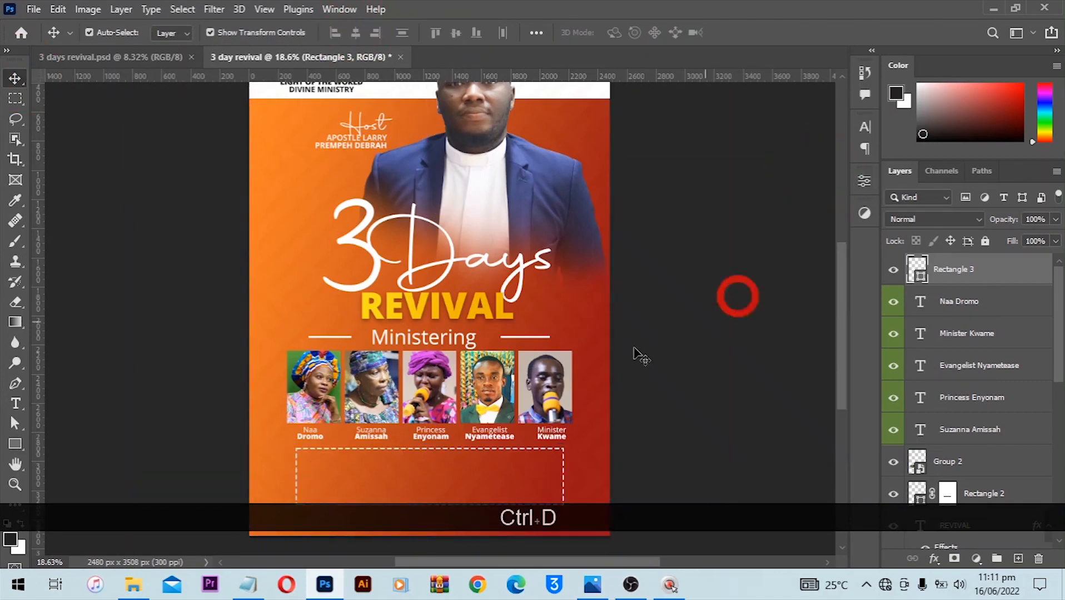
- Copy "7th - 8th July, 2022" from the text file in Notepad and paste it as new text at the flyer's dashed box
scroll(491, 412, "down", 3)
scroll(454, 425, "up", 3)
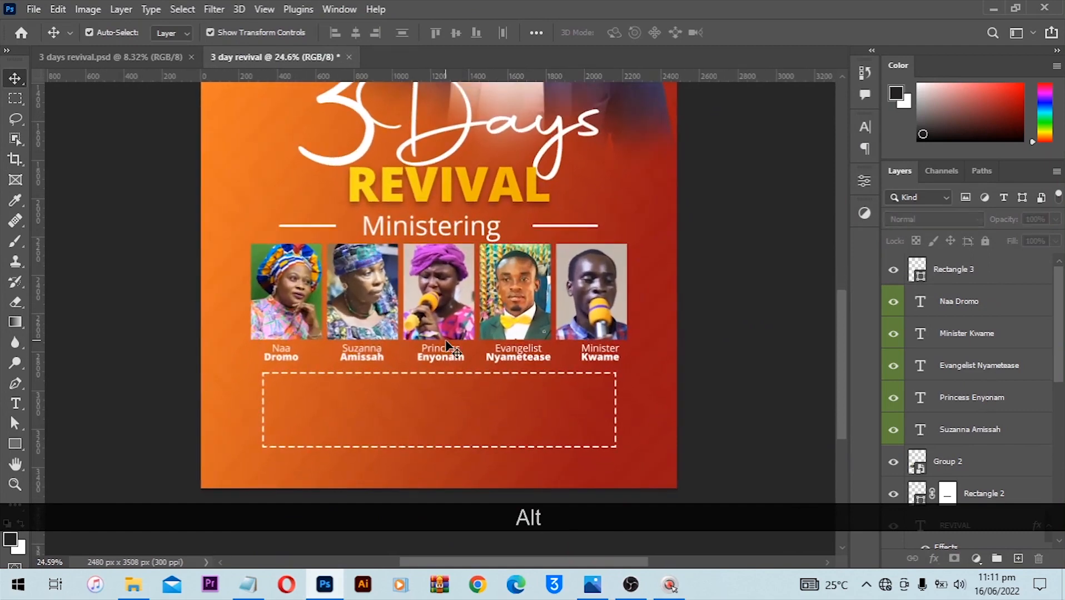
left_click(248, 584)
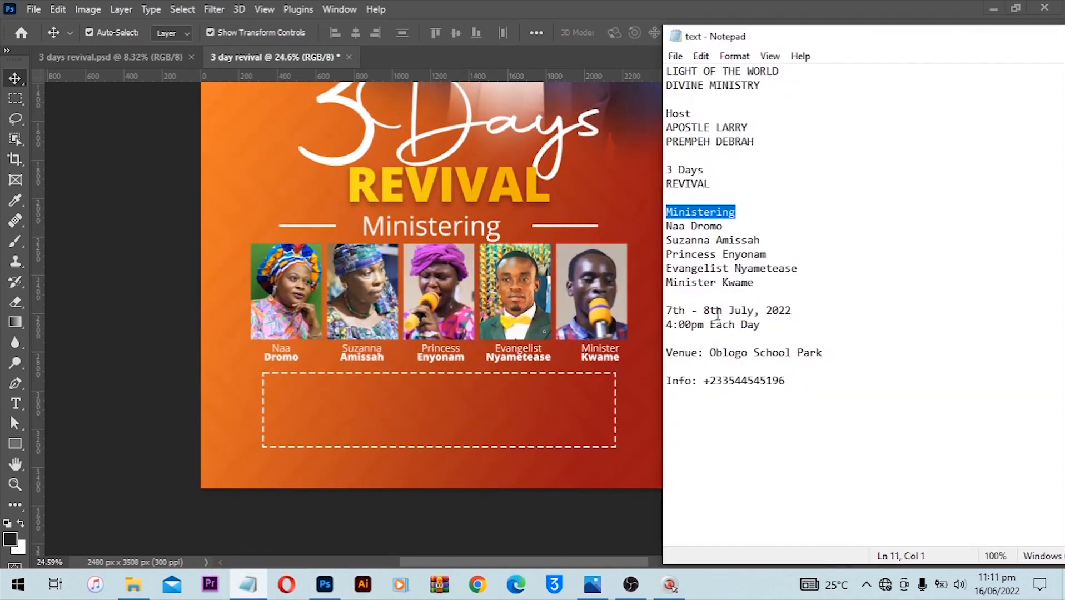
left_click_drag(791, 311, 666, 311)
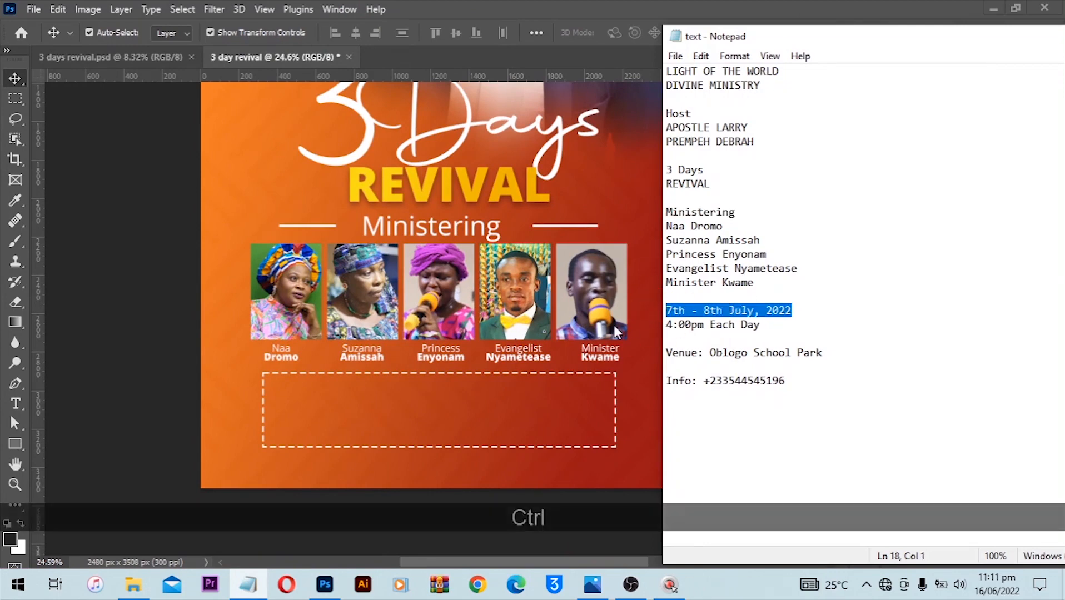
key("ctrl+c")
left_click(15, 405)
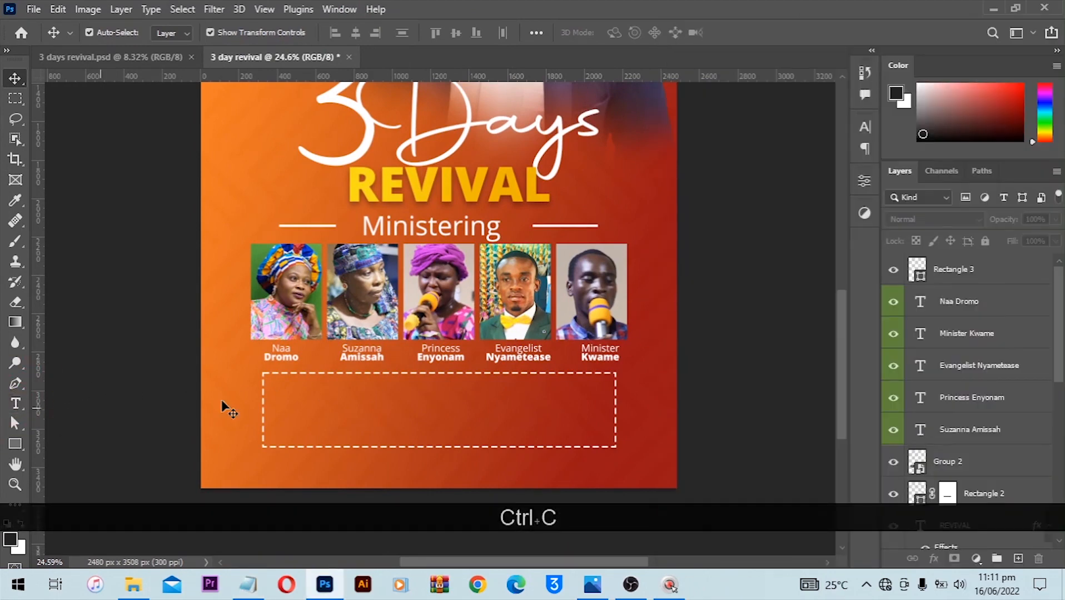
scroll(262, 397, "up", 2)
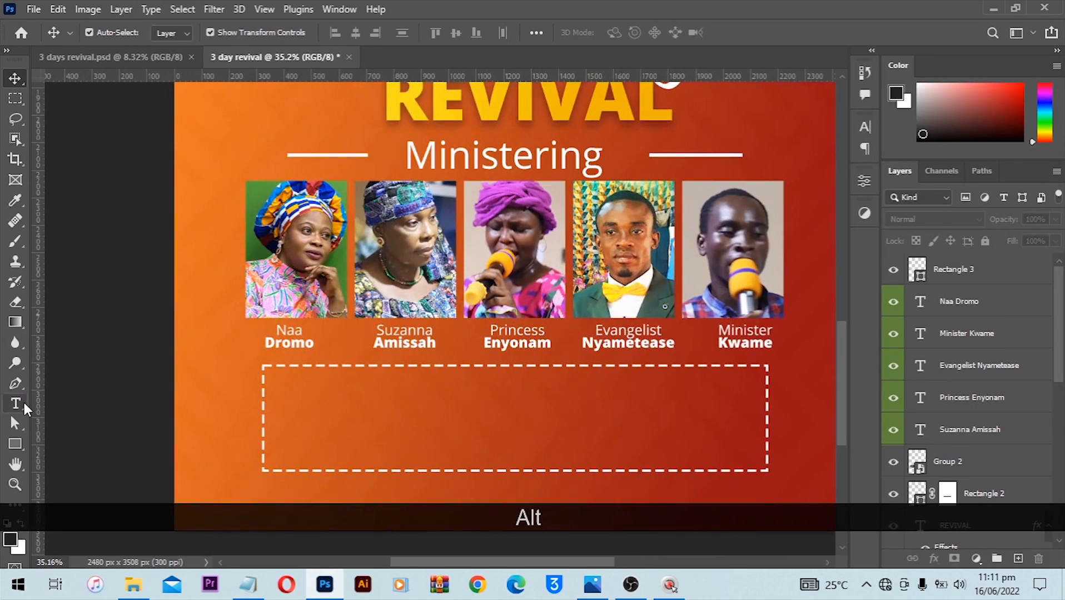
left_click(15, 403)
left_click(314, 385)
key("ctrl+v")
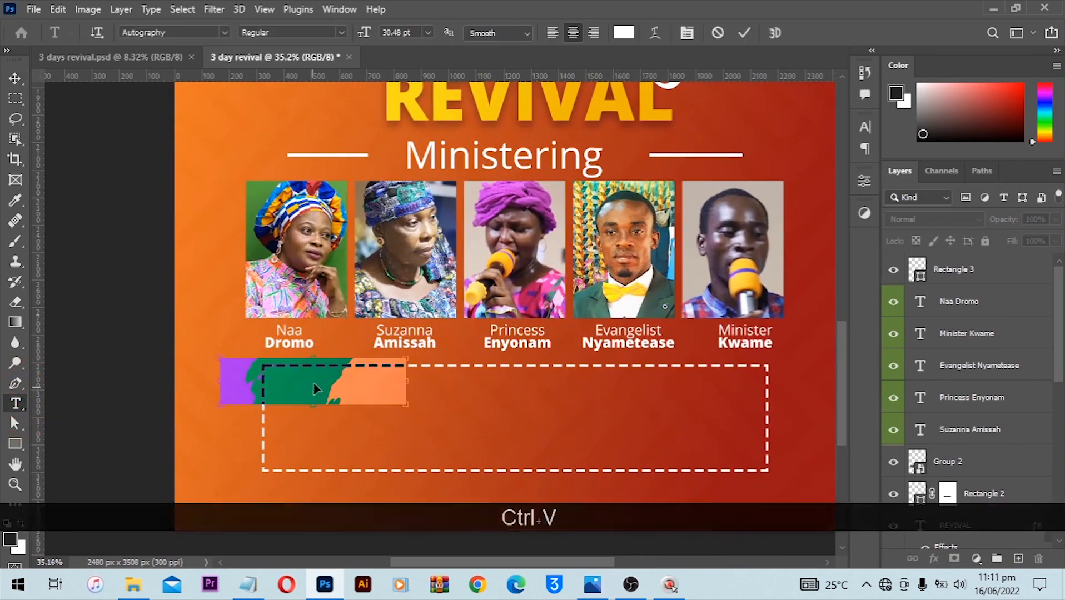
- Set the whole date text to the Open Sans font in Bold style
key("ctrl+a")
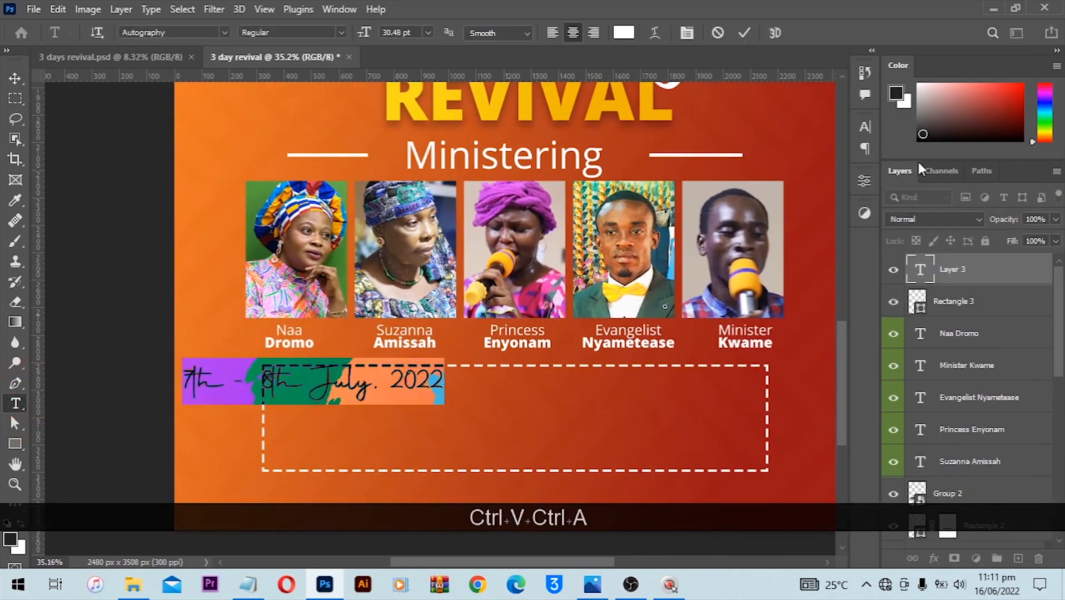
left_click(866, 130)
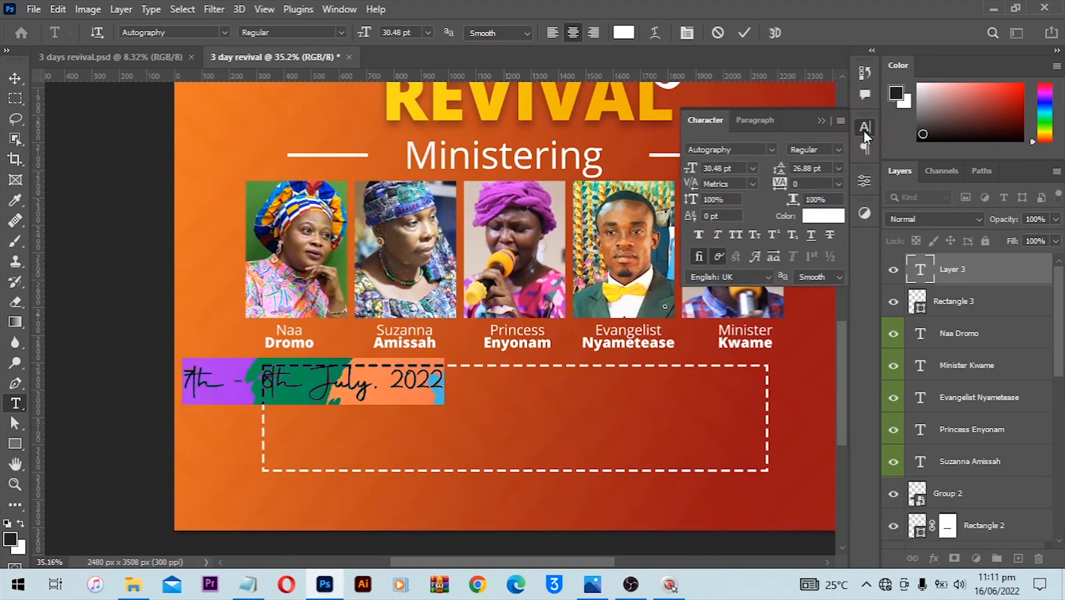
left_click(771, 150)
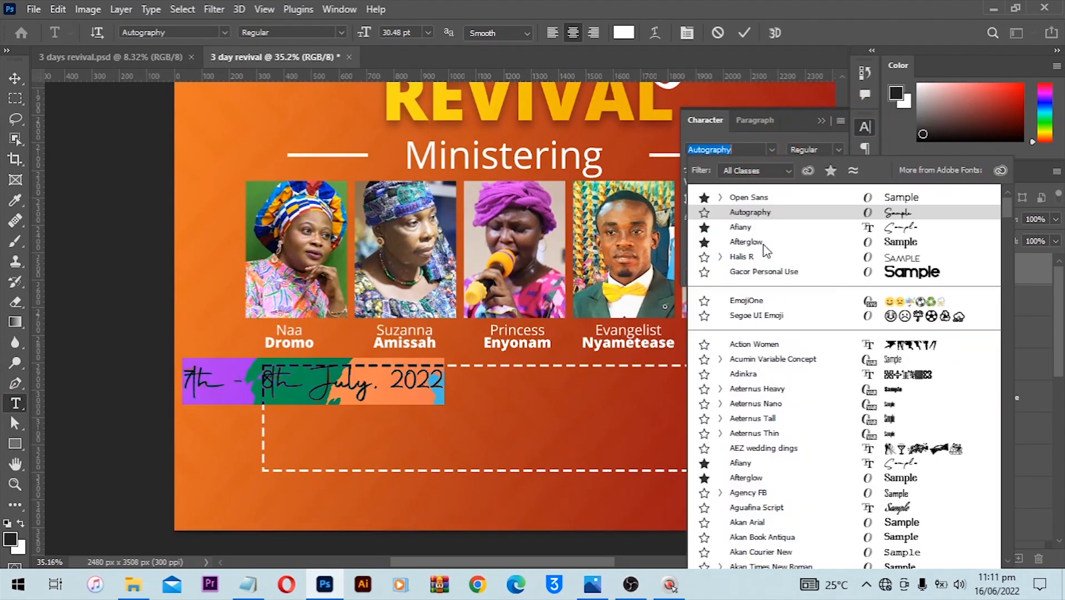
left_click(748, 197)
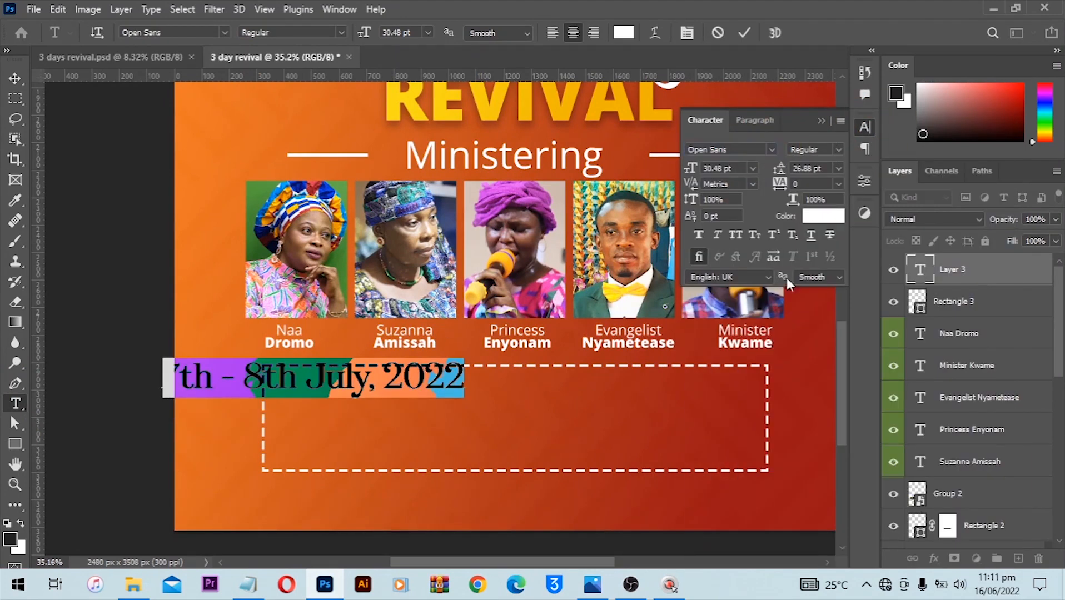
left_click(834, 144)
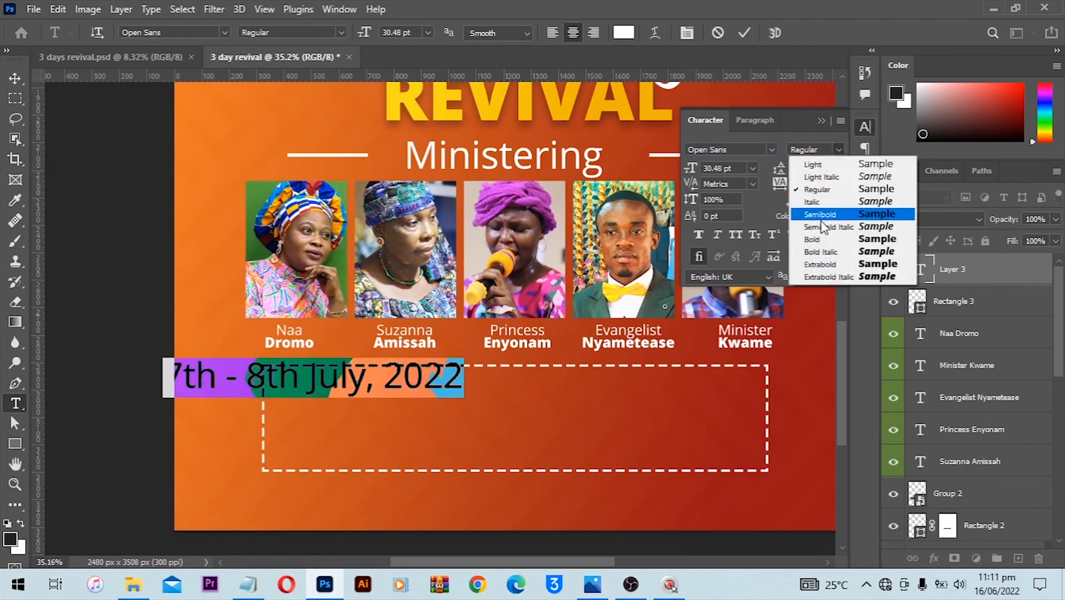
left_click(793, 237)
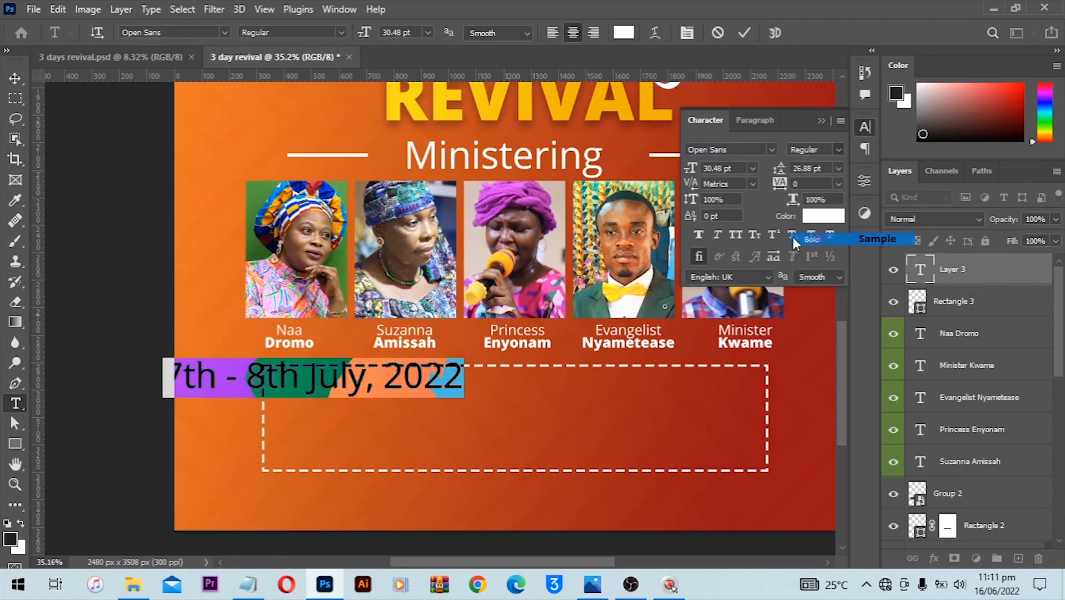
- Break the date text onto two lines before "July, 2022"
left_click(306, 377)
key("Delete")
key("Return")
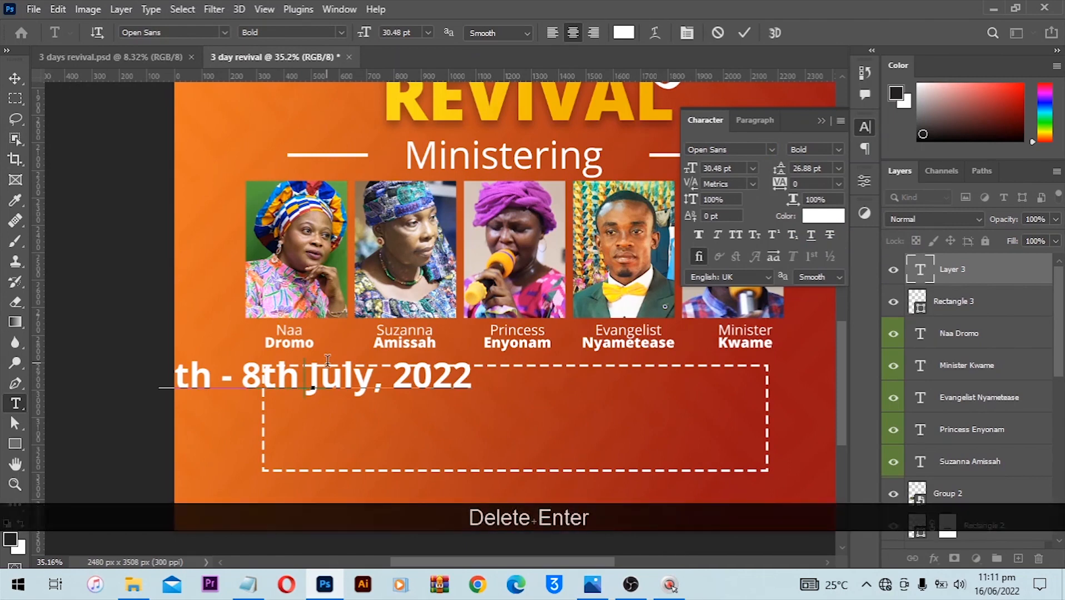
key("ctrl")
left_click(15, 78)
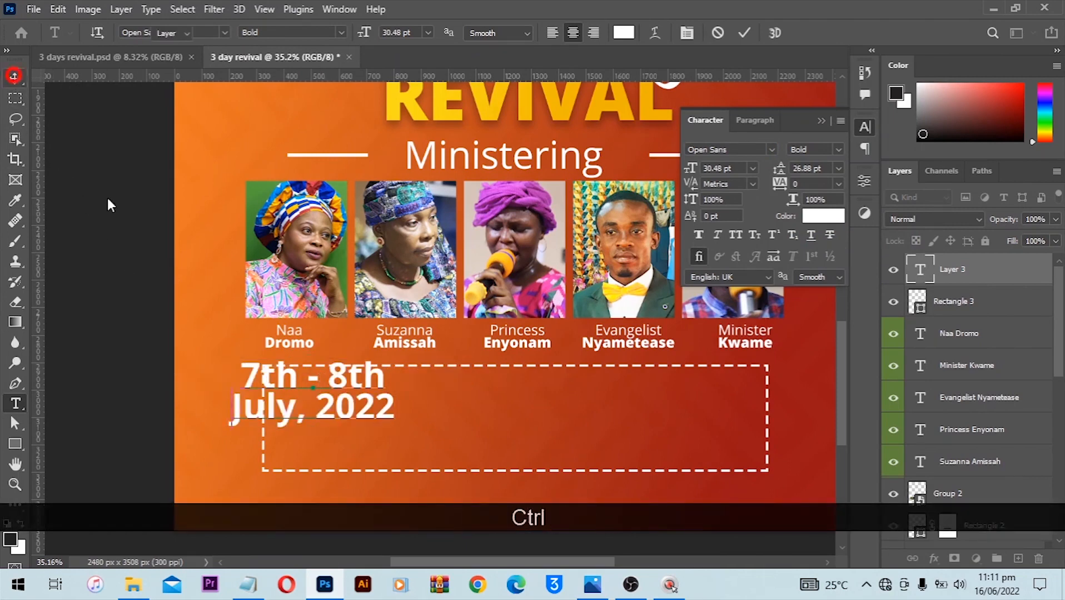
- Move the date text into the left half of the dashed box and nudge it to fine-tune its position
left_click_drag(331, 397, 396, 419)
key("Up")
key("Up")
key("Right")
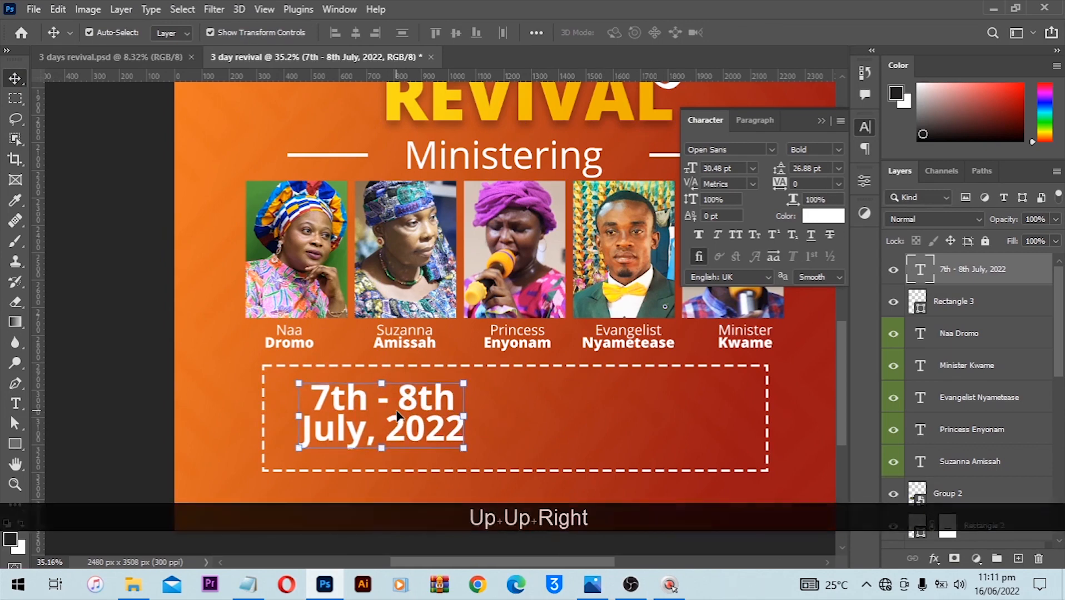
key("Down")
key("Down")
key("Down")
key("Down")
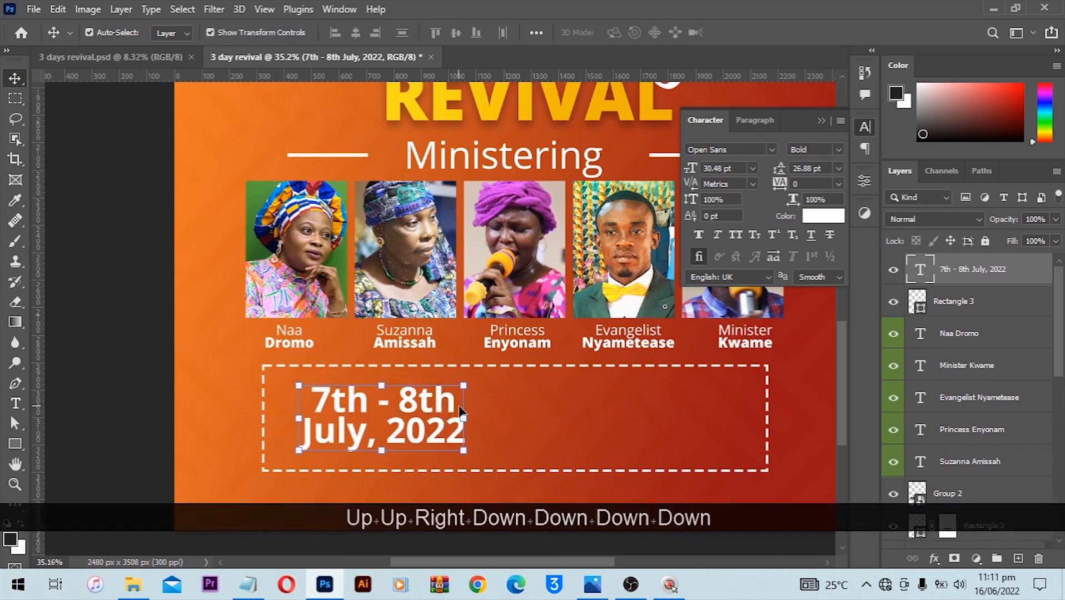
key("Right")
key("Right")
key("Right")
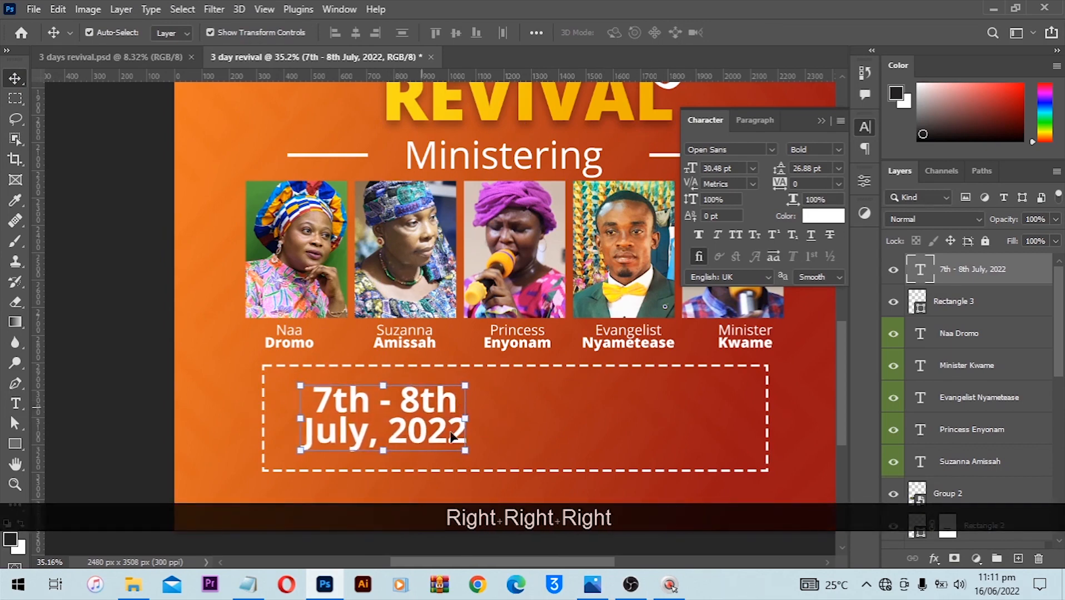
- Copy "4:00pm Each Day" from the Notepad text file and duplicate the date text into the right half of the flyer's dashed box
left_click(249, 584)
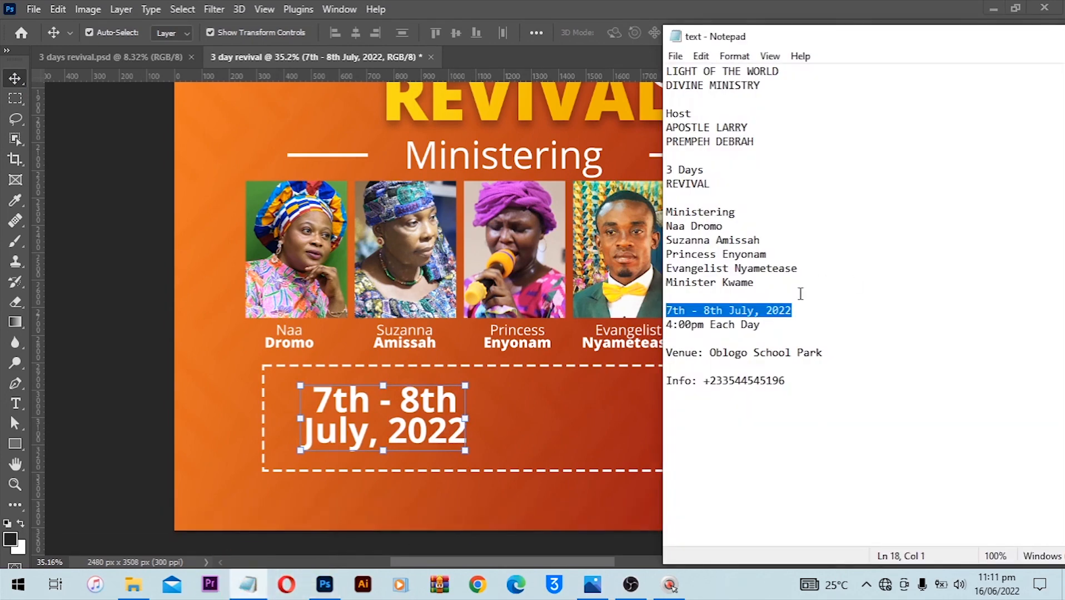
left_click_drag(768, 326, 666, 325)
key("ctrl+c")
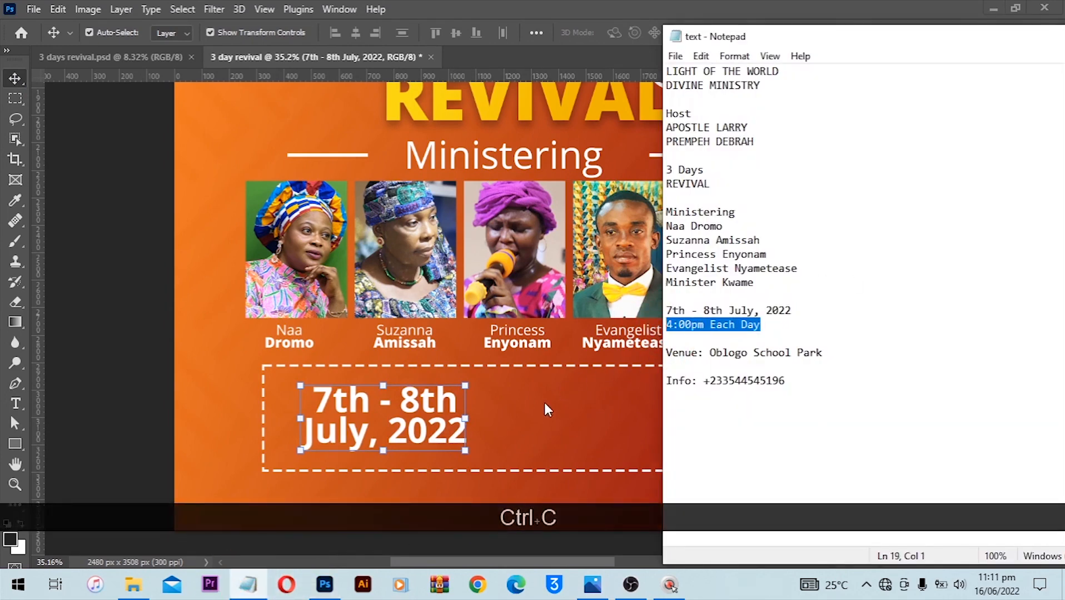
left_click(439, 417)
left_click_drag(414, 417, 652, 416)
key("t")
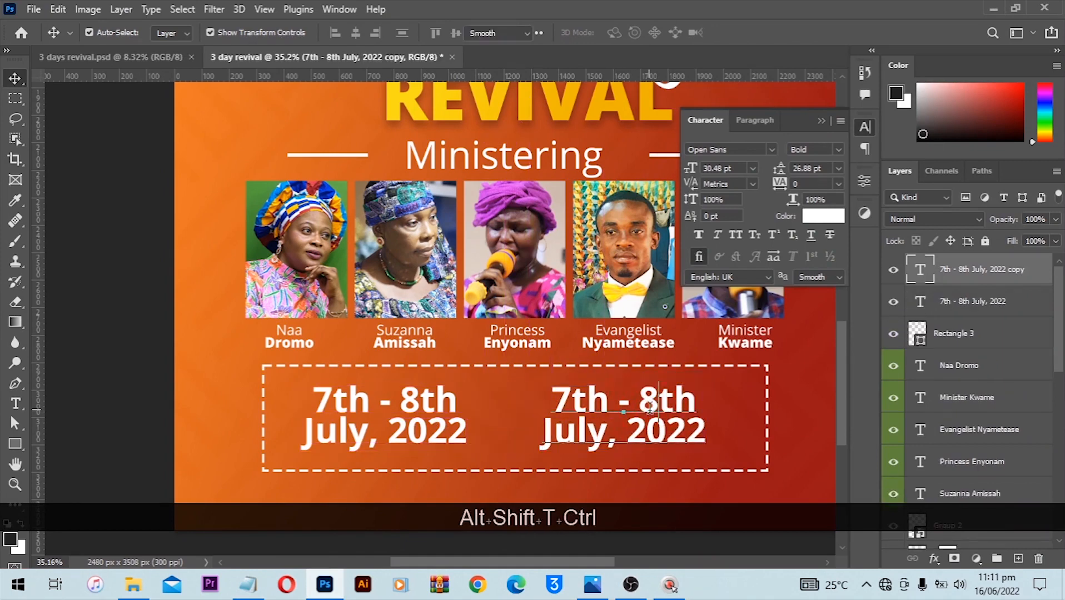
- Replace the duplicated date text with "4:00pm Each Day", breaking the line before "Each Day"
key("ctrl+a")
key("ctrl+v")
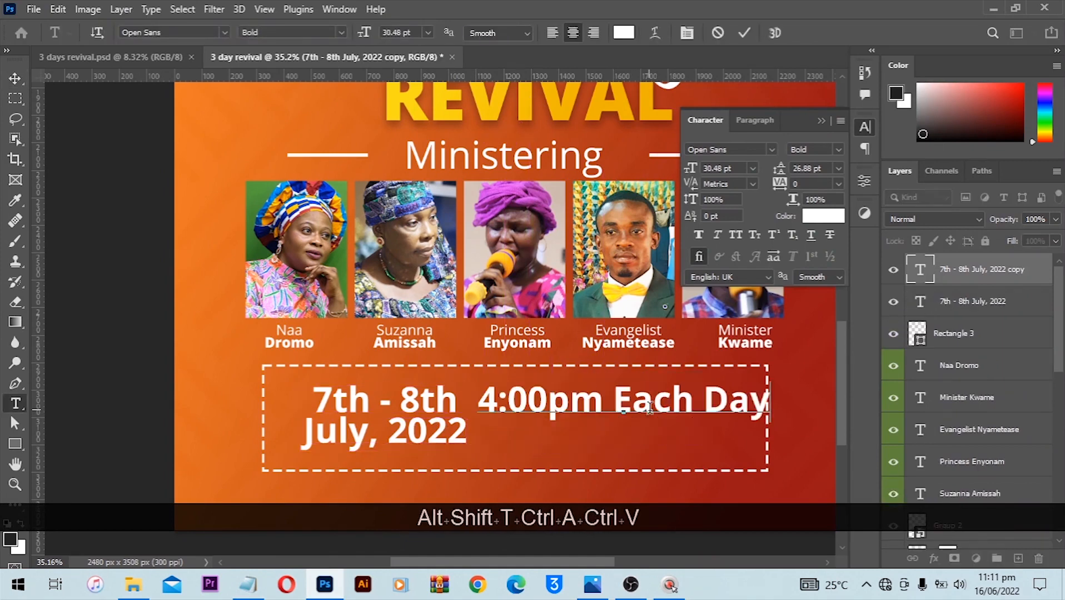
key("BackSpace")
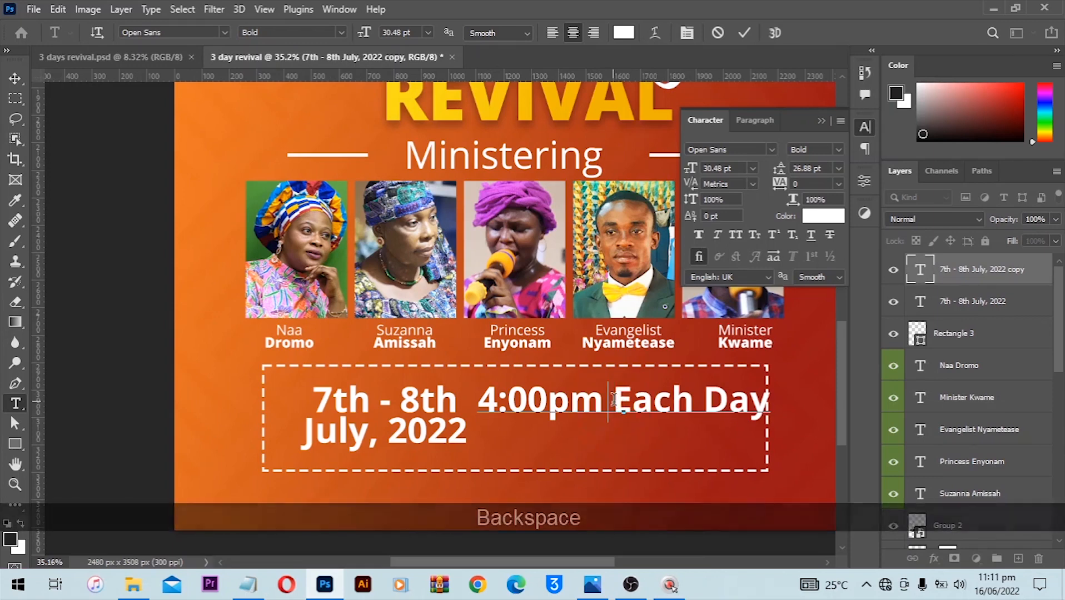
key("Return")
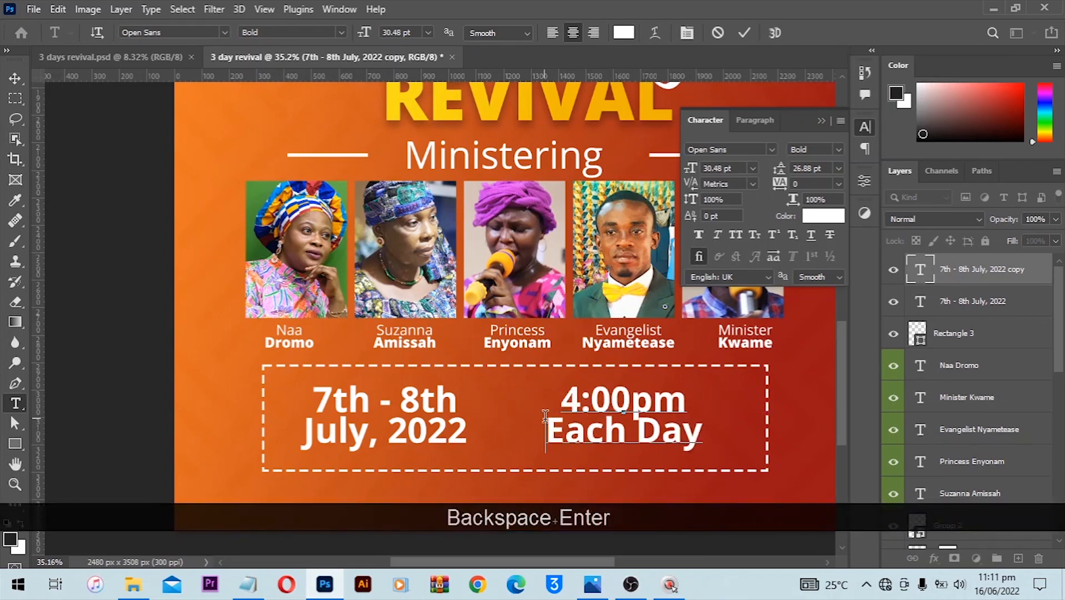
- Change "pm Each Day" in the time text to Open Sans Regular, keeping "4:00" bold, and commit the edit
left_click_drag(542, 410, 687, 430)
left_click(639, 393)
left_click_drag(639, 392, 702, 439)
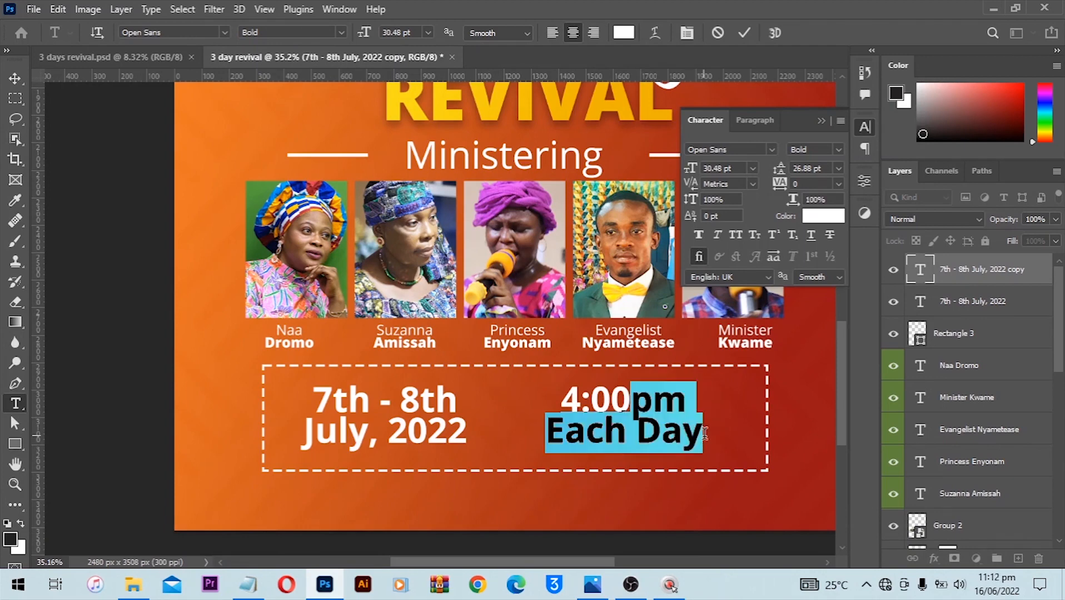
left_click(836, 150)
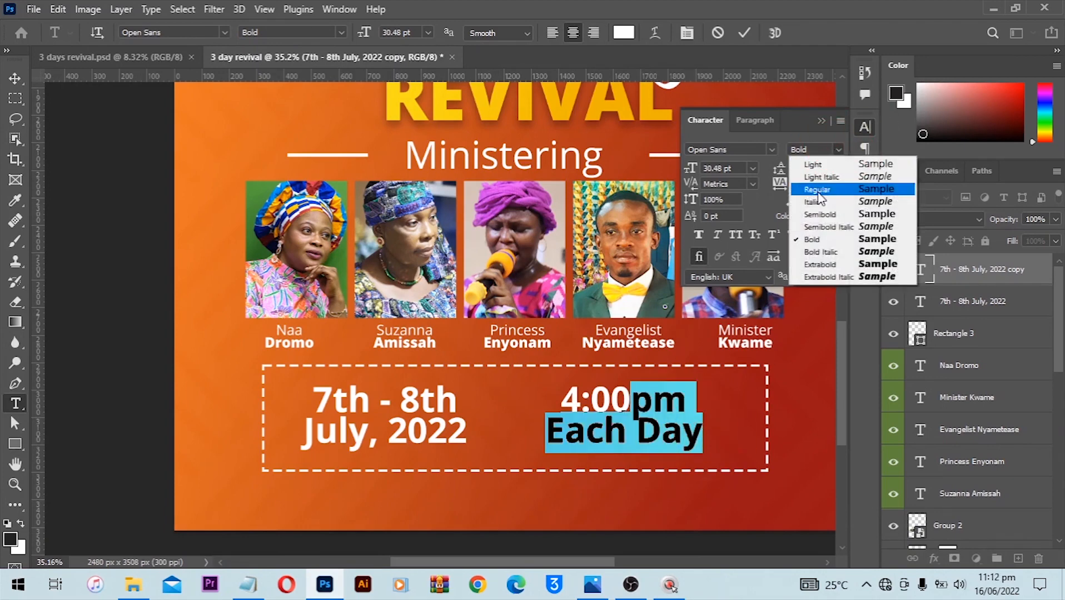
left_click(808, 191)
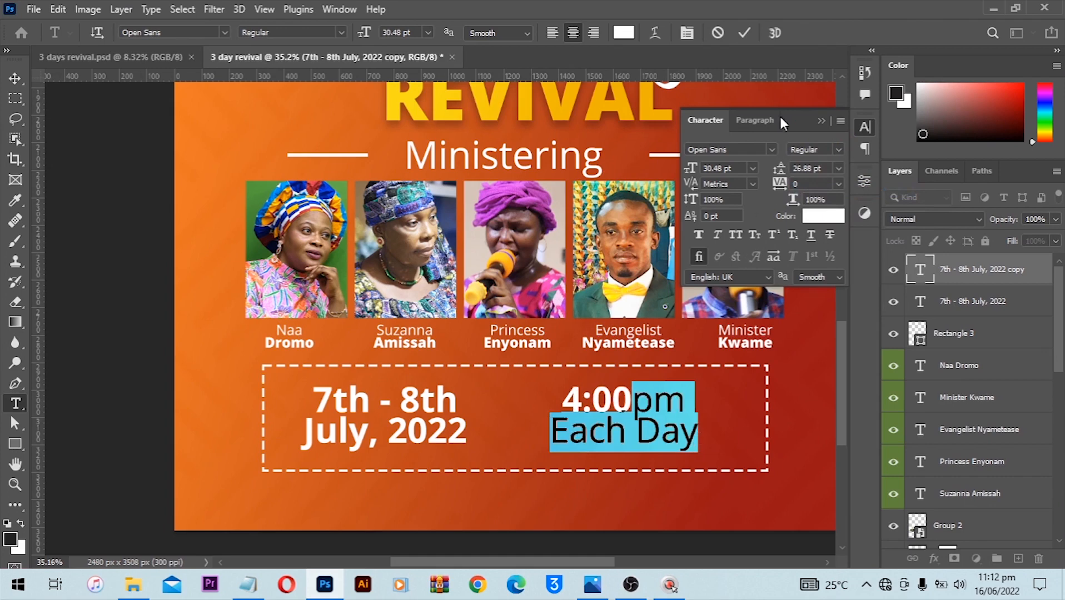
left_click(745, 33)
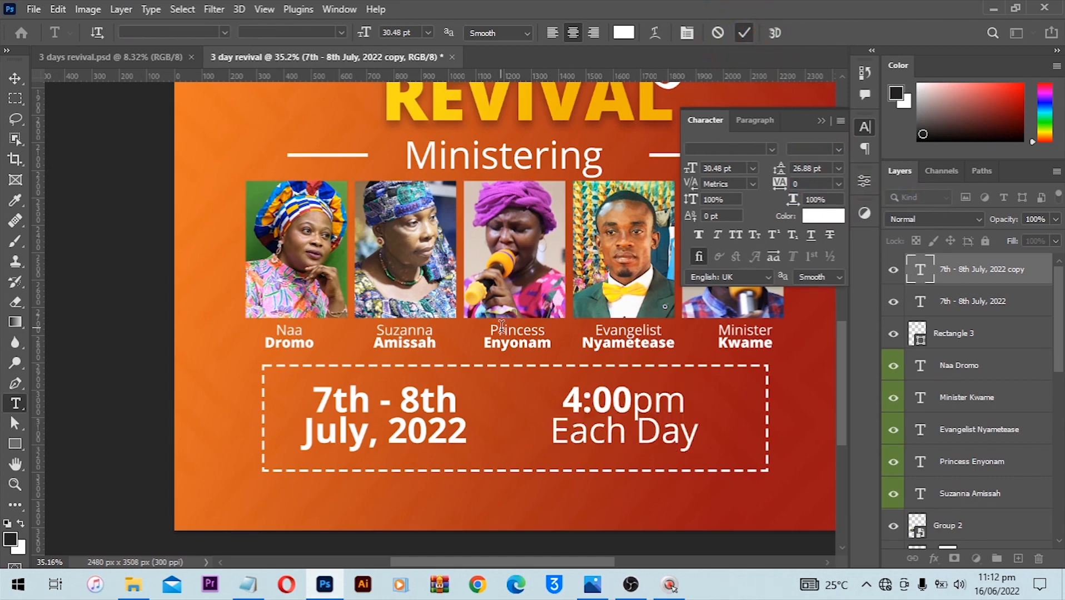
key("v")
- Copy "Venue: Oblogo School Park" from the Notepad text file and draw a rectangle about 1844 × 136 px just below the flyer's dashed box
left_click(247, 585)
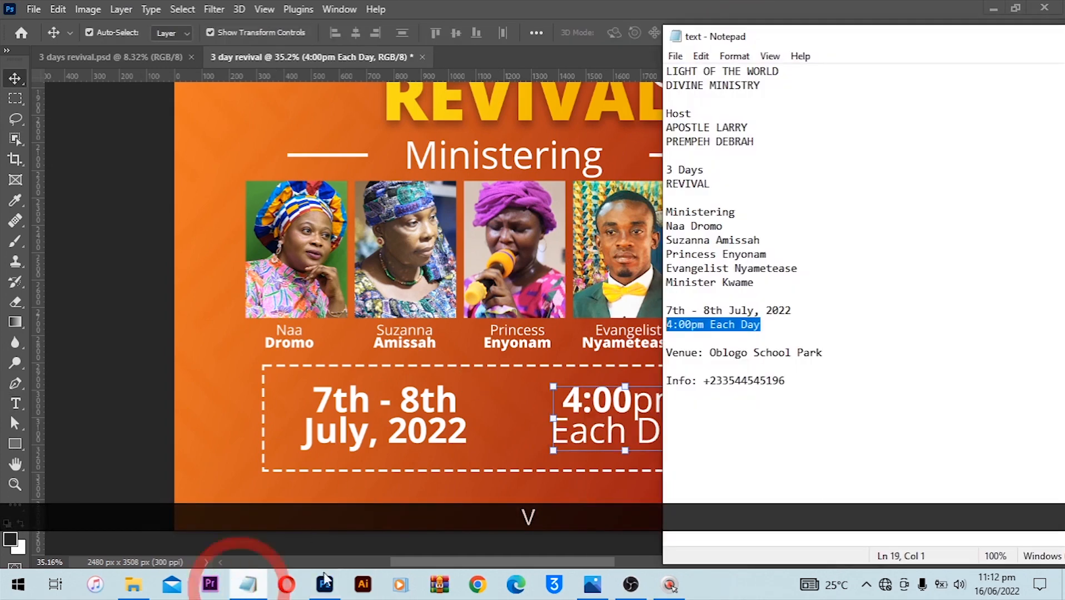
left_click_drag(831, 355, 666, 355)
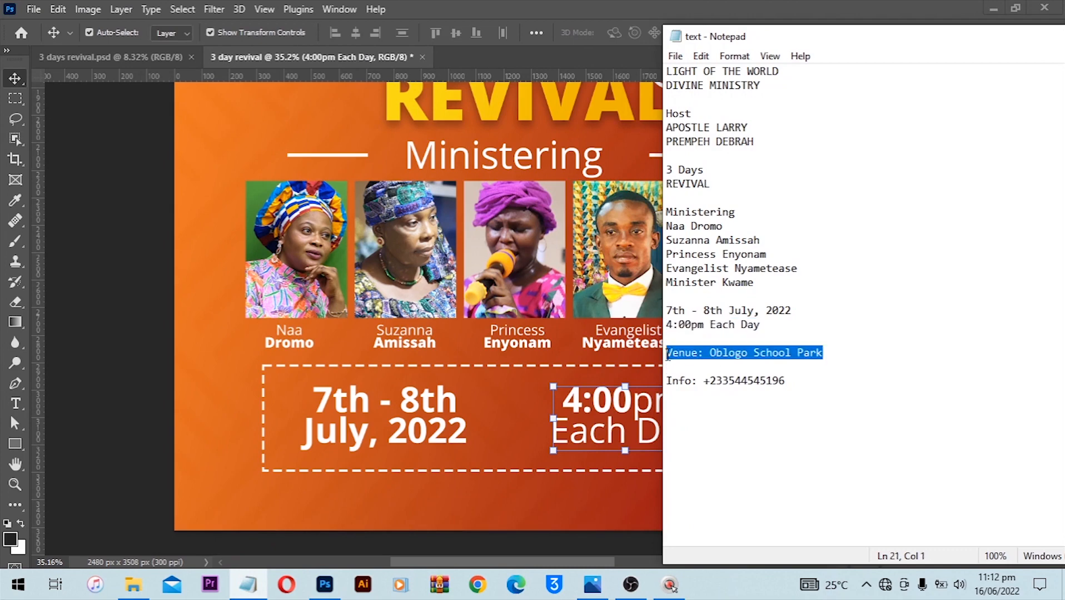
key("ctrl+c")
left_click(24, 431)
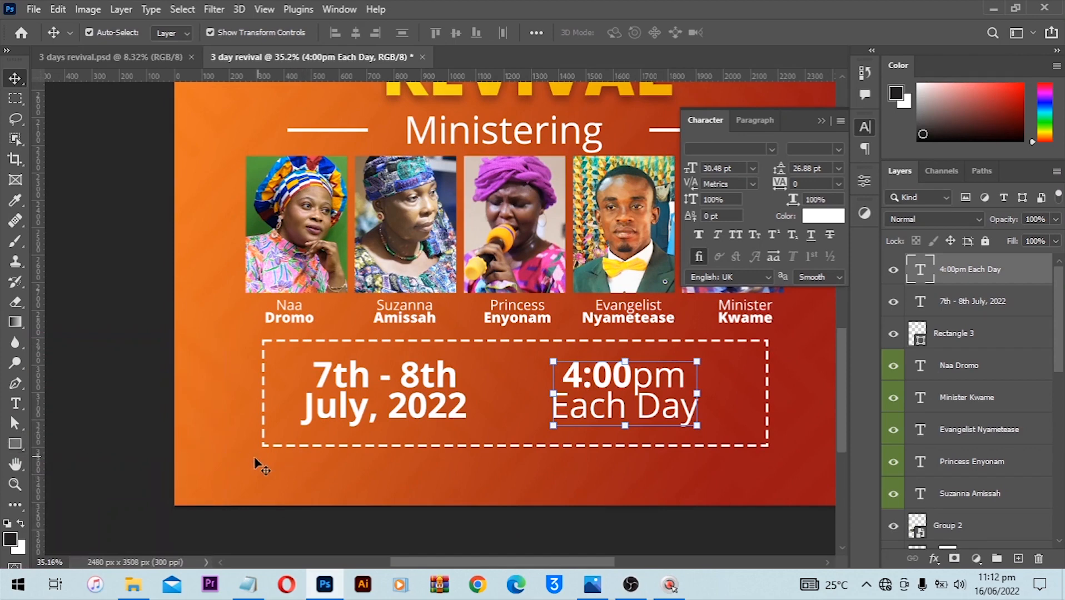
left_click(22, 441)
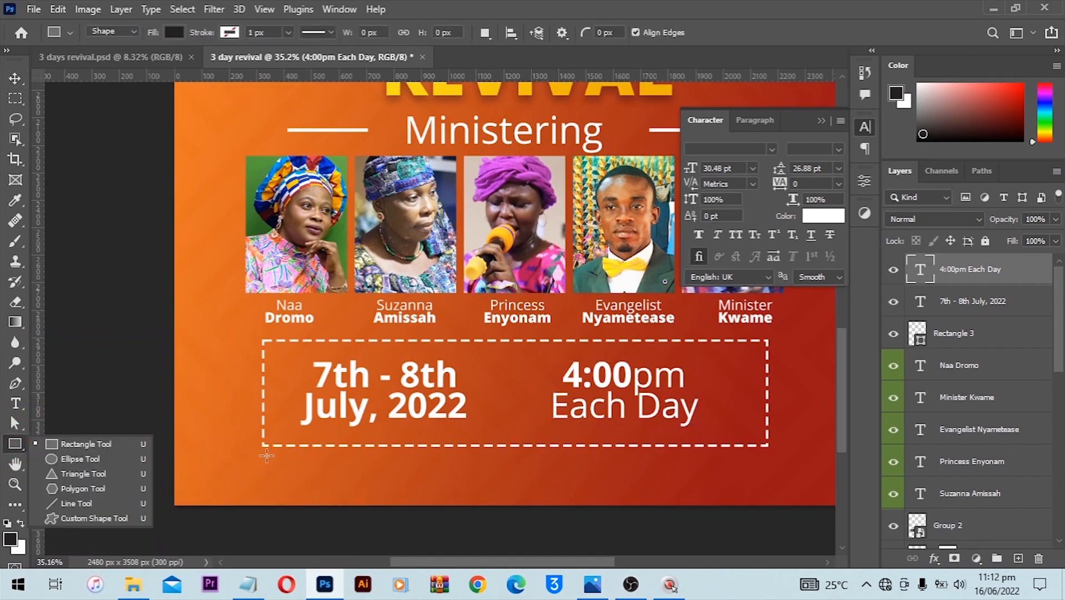
left_click_drag(262, 456, 767, 492)
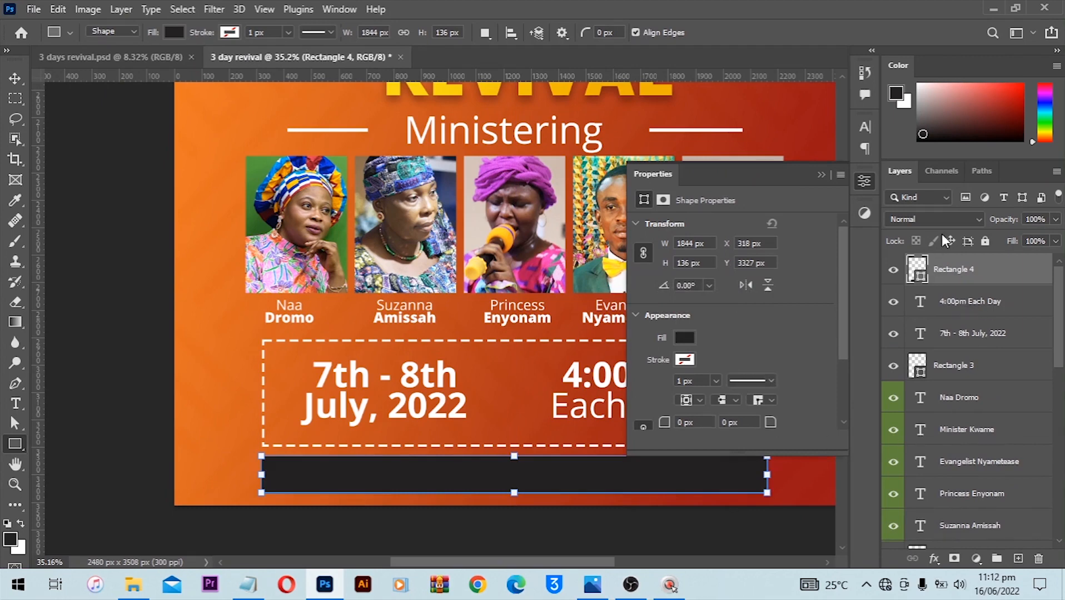
- Add a Gradient Overlay to the new rectangle using the multi-stop orange and pale yellow gold preset
left_click(934, 558)
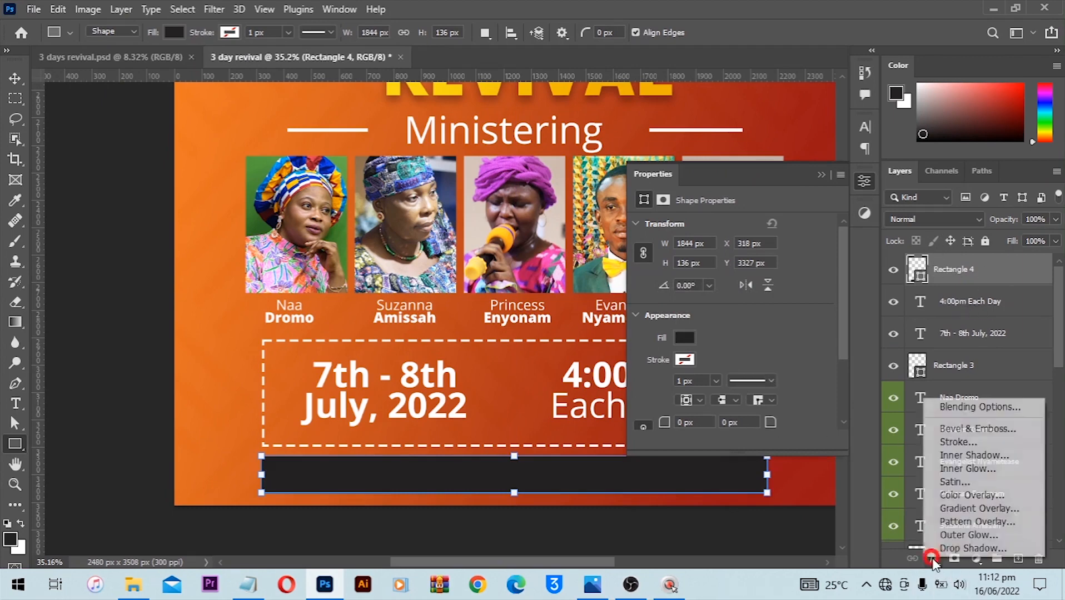
left_click(983, 507)
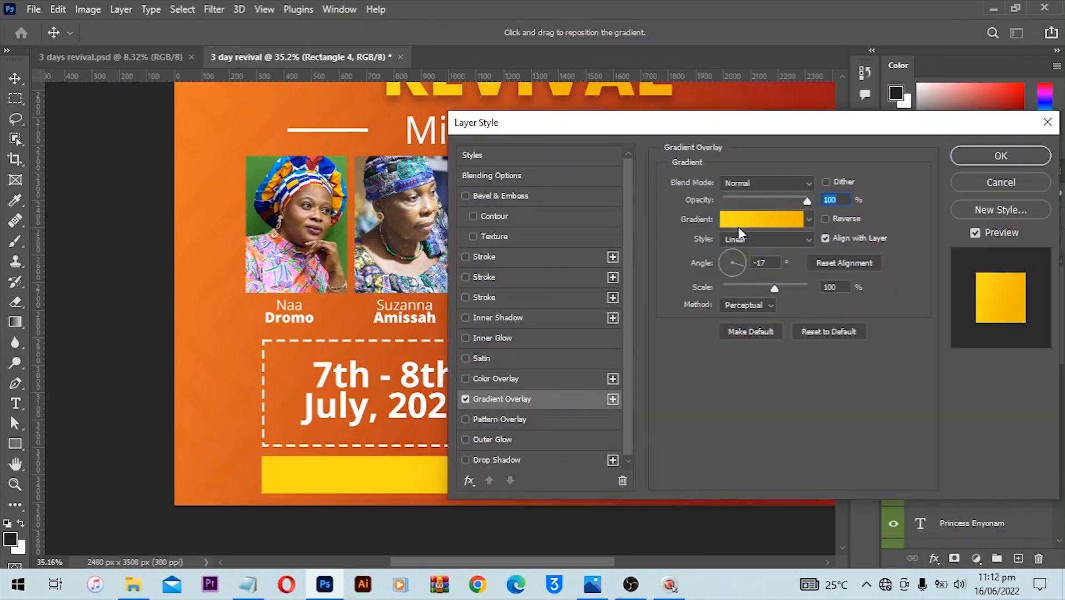
left_click(738, 227)
left_click(703, 124)
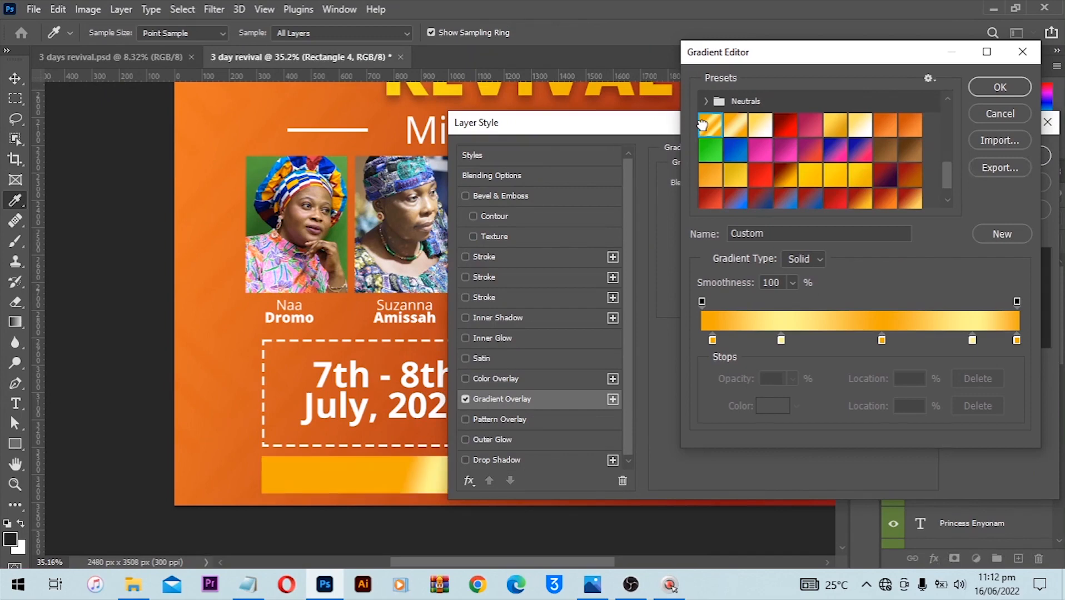
left_click(988, 88)
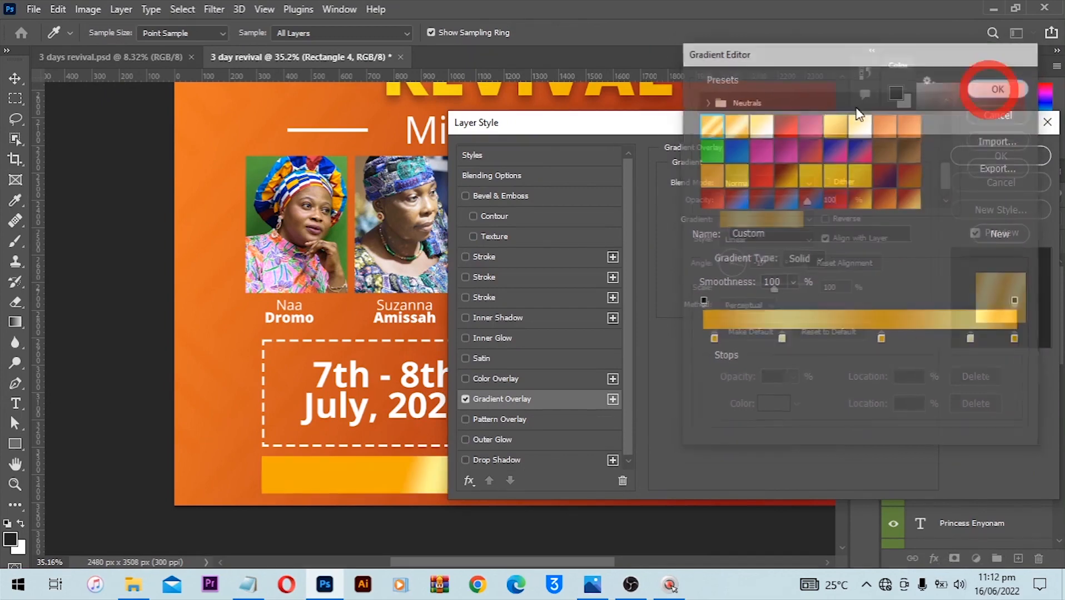
- Set the rectangle's gradient overlay angle to 0° and apply the layer style
left_click_drag(773, 123, 945, 116)
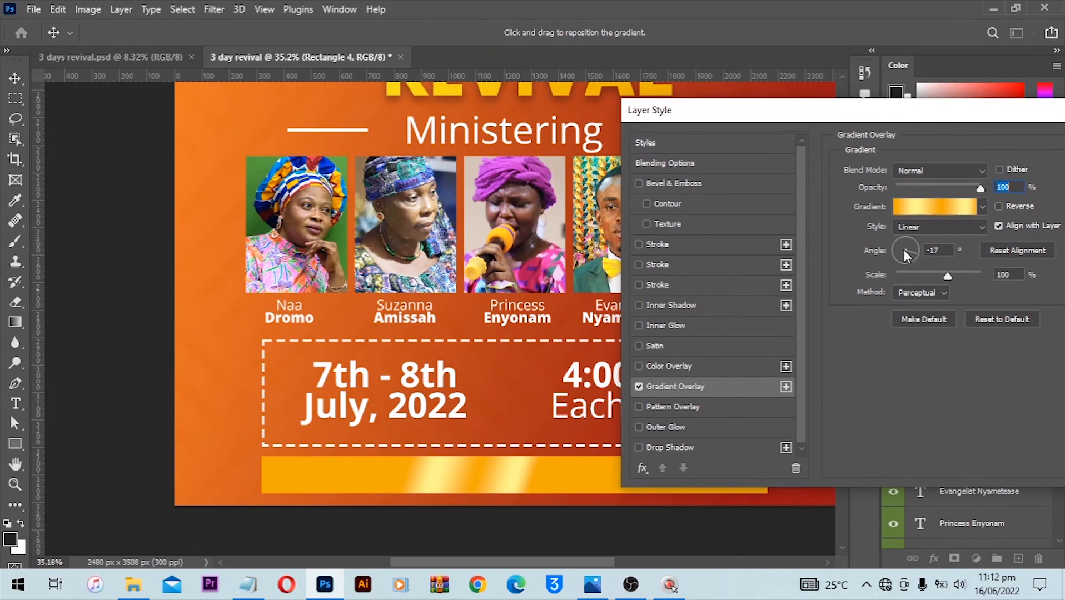
left_click_drag(904, 249, 906, 262)
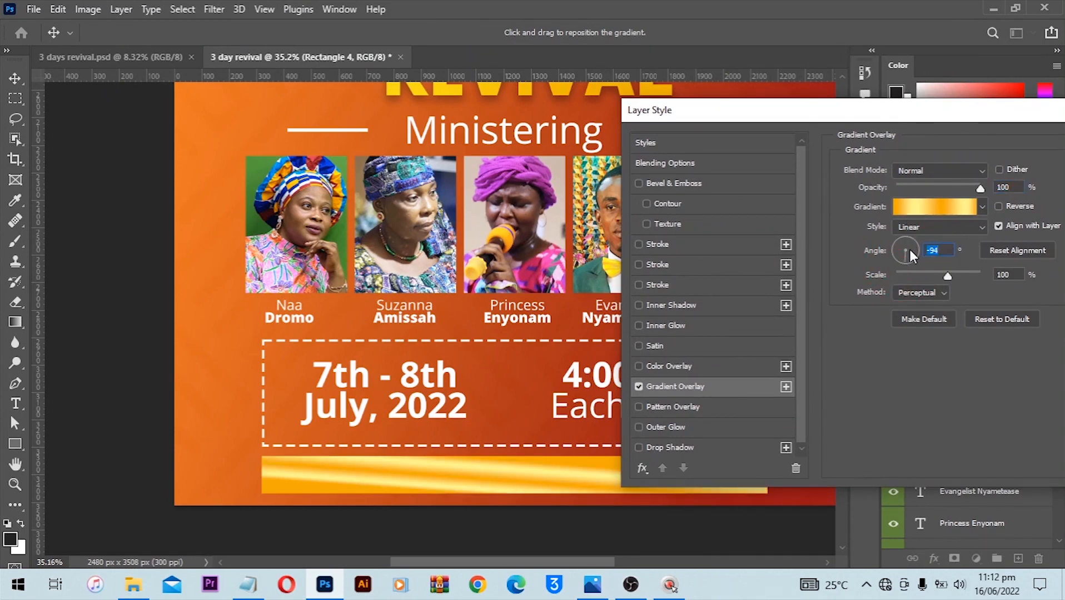
type("0")
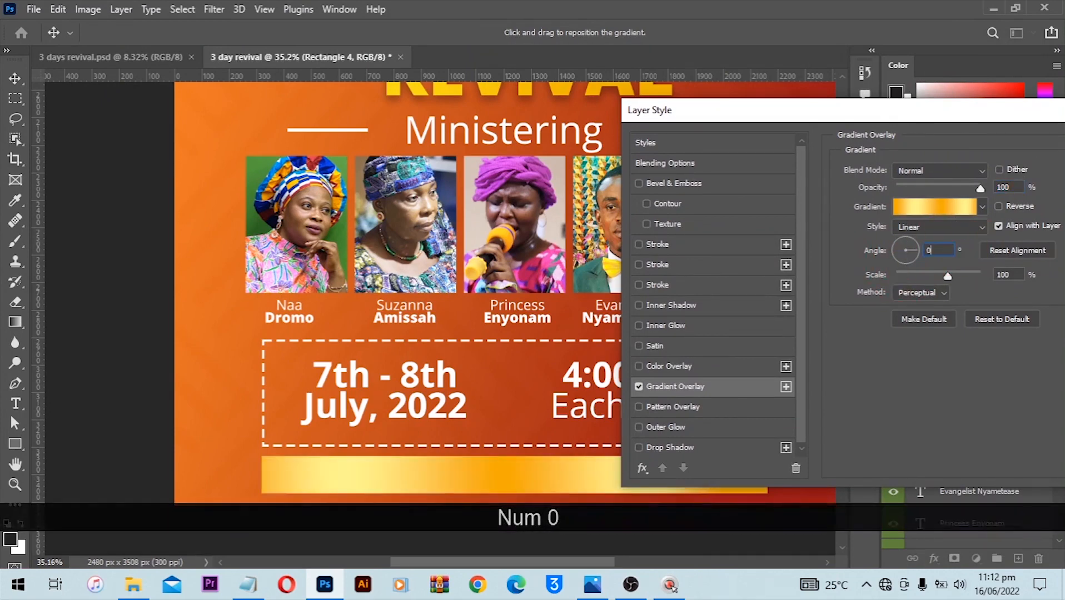
key("Return")
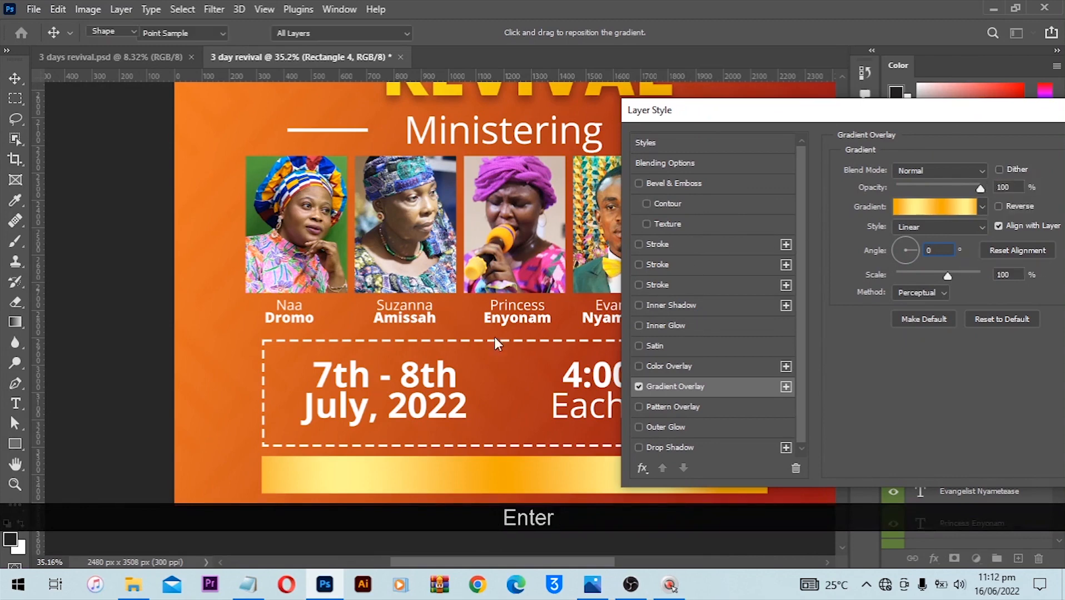
- Copy "Venue: Oblogo School Park" from the Notepad text file again and paste it as a new text on the flyer
left_click(248, 585)
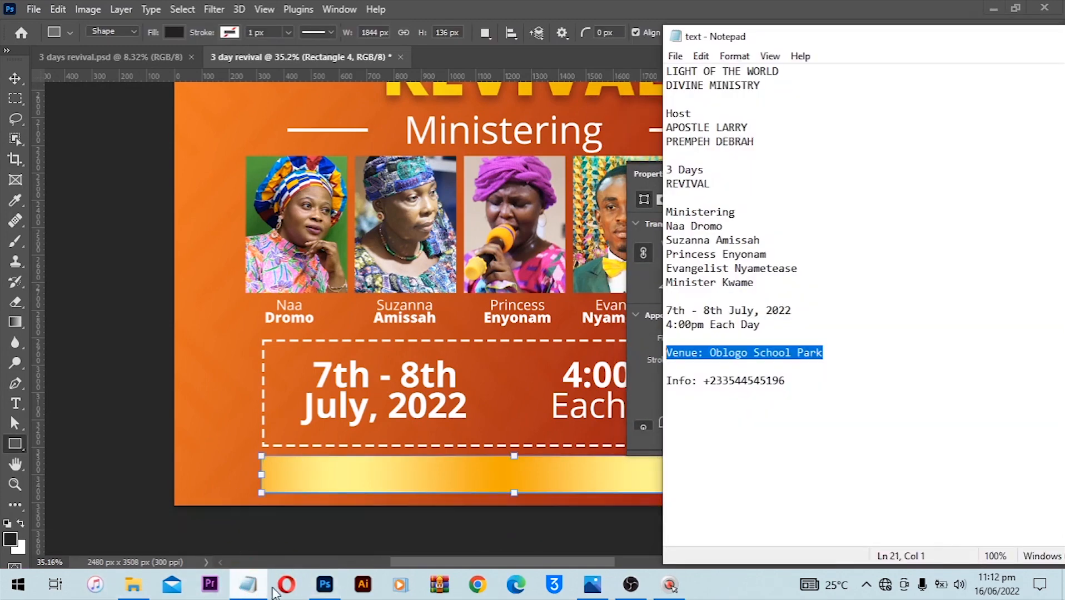
key("ctrl+c")
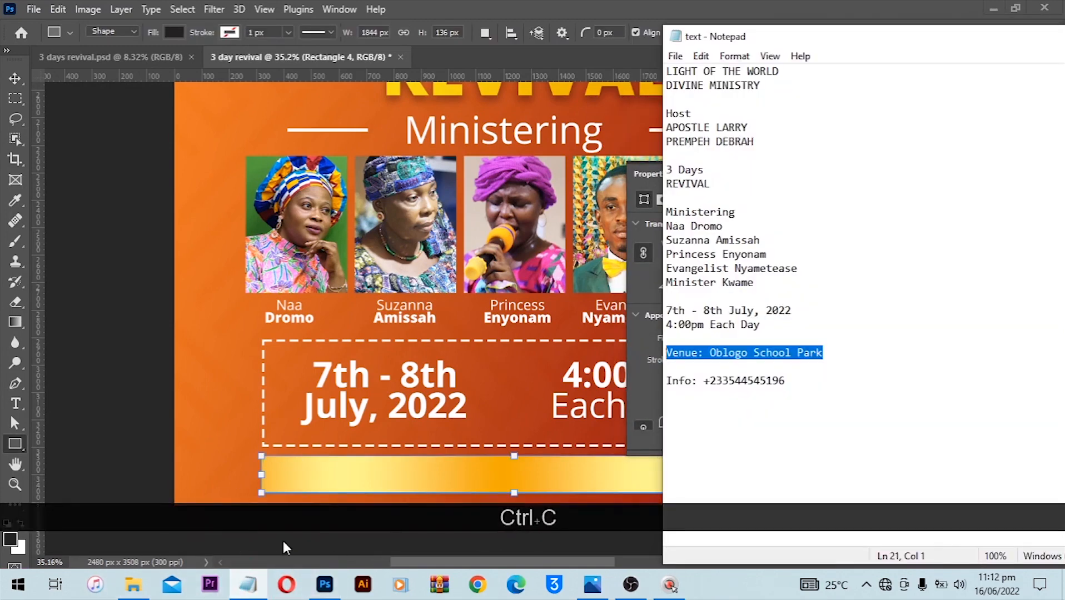
left_click(18, 405)
left_click(233, 427)
key("ctrl+v")
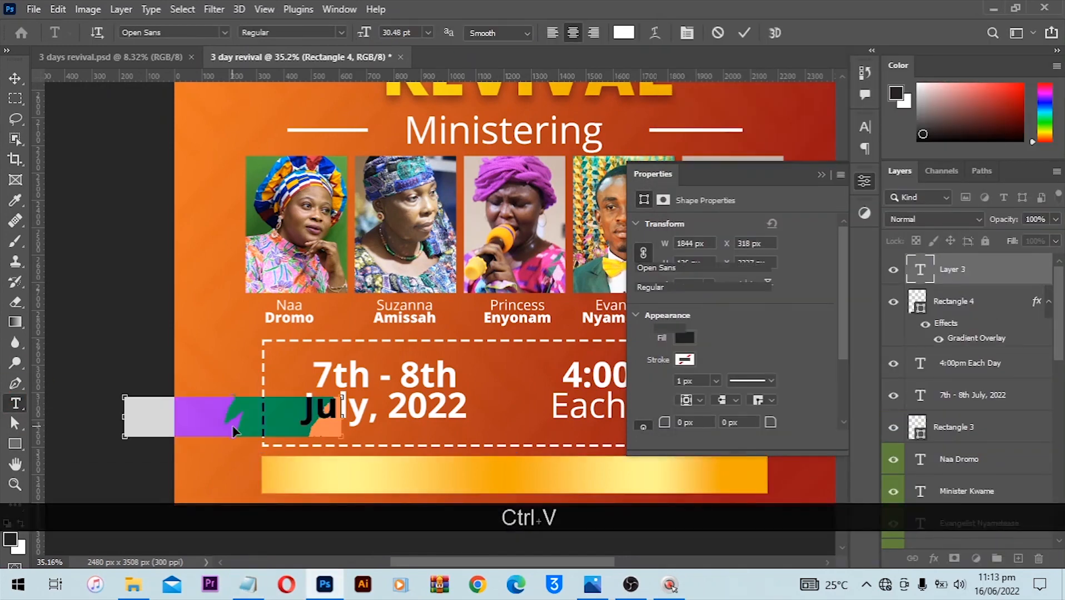
- Scale the venue text down to about 78% and move it to the middle of the gold bar
key("ctrl+t")
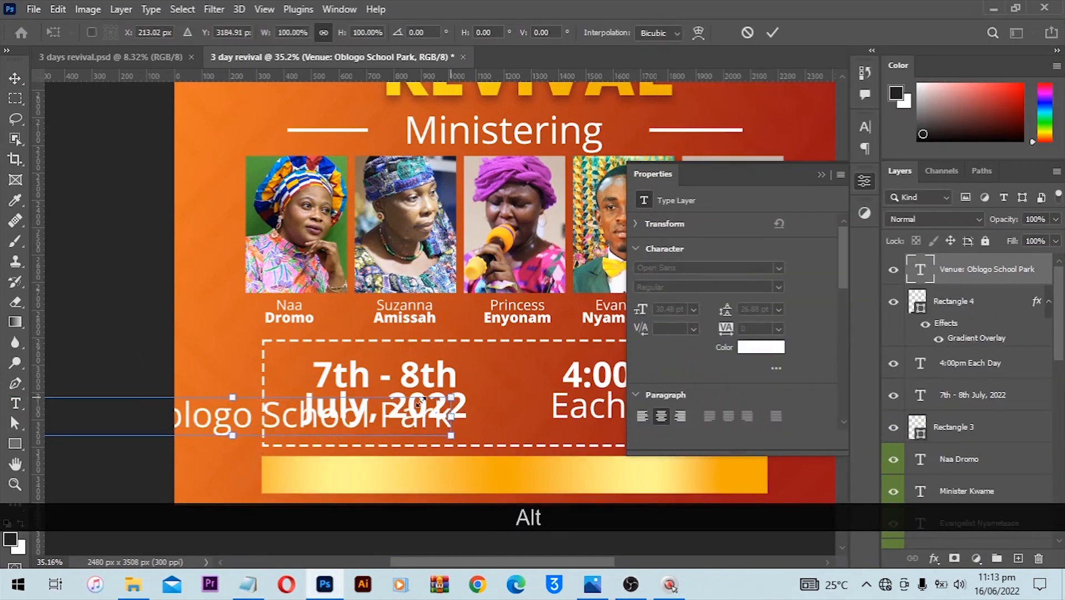
left_click_drag(421, 402, 402, 405)
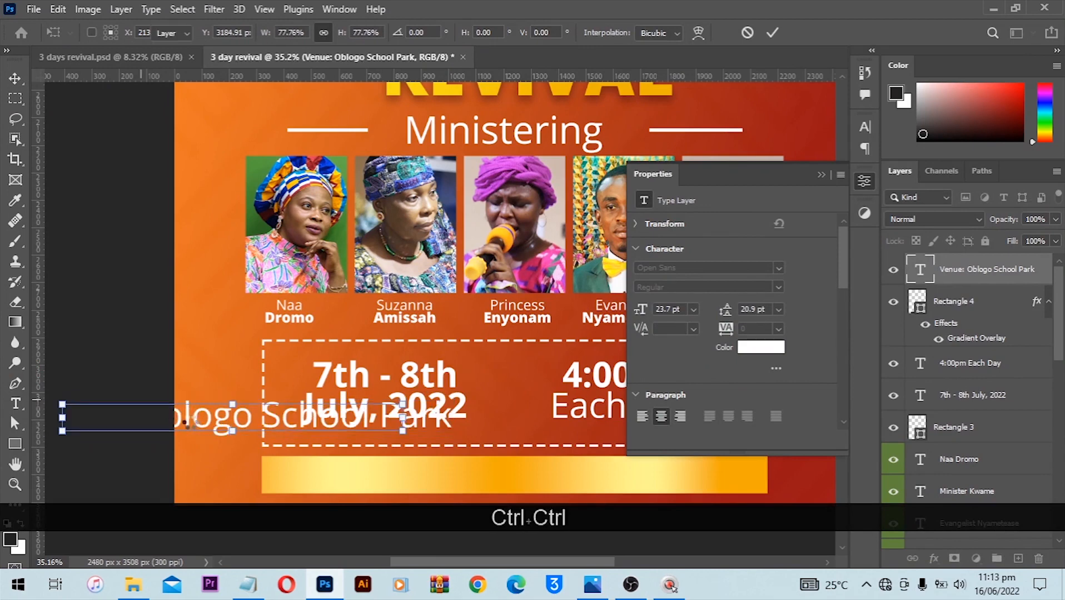
key("Return")
left_click_drag(248, 422, 495, 479)
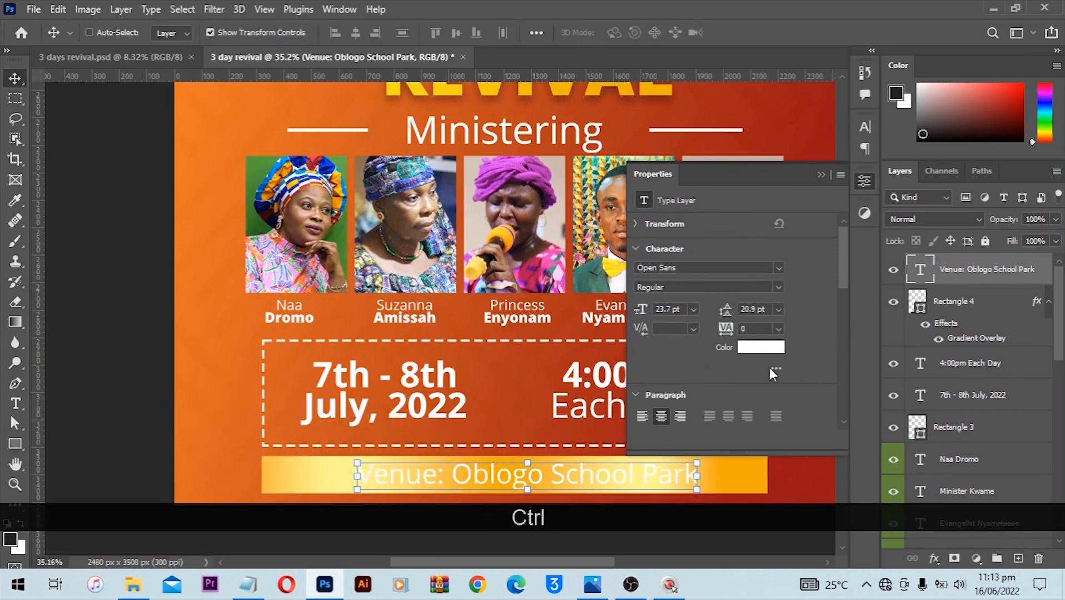
key("ctrl")
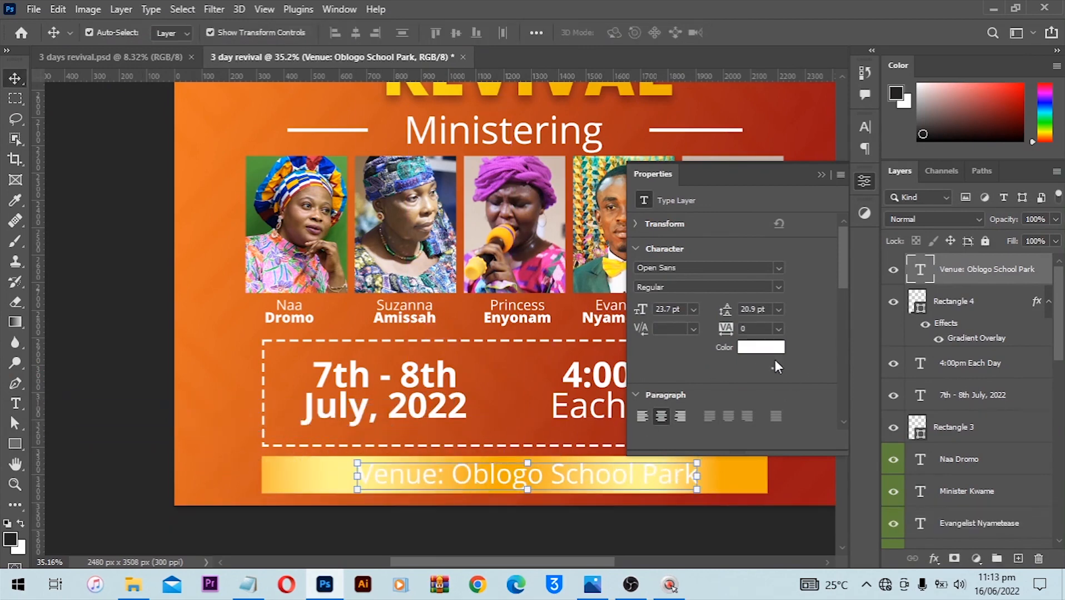
- Set the venue text color to black, 000000
left_click(769, 347)
type("000000")
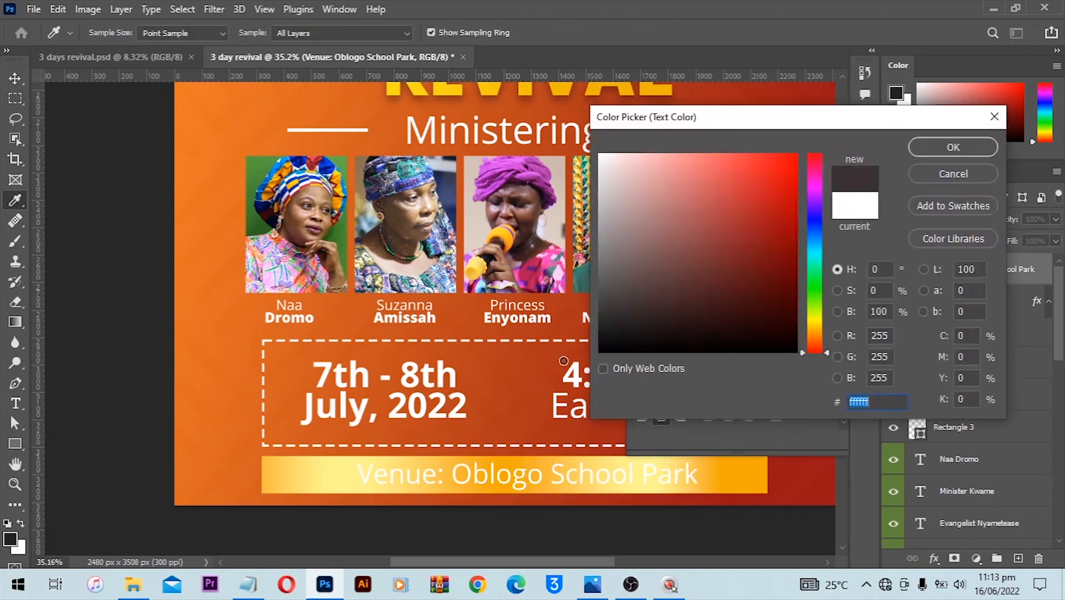
left_click(919, 147)
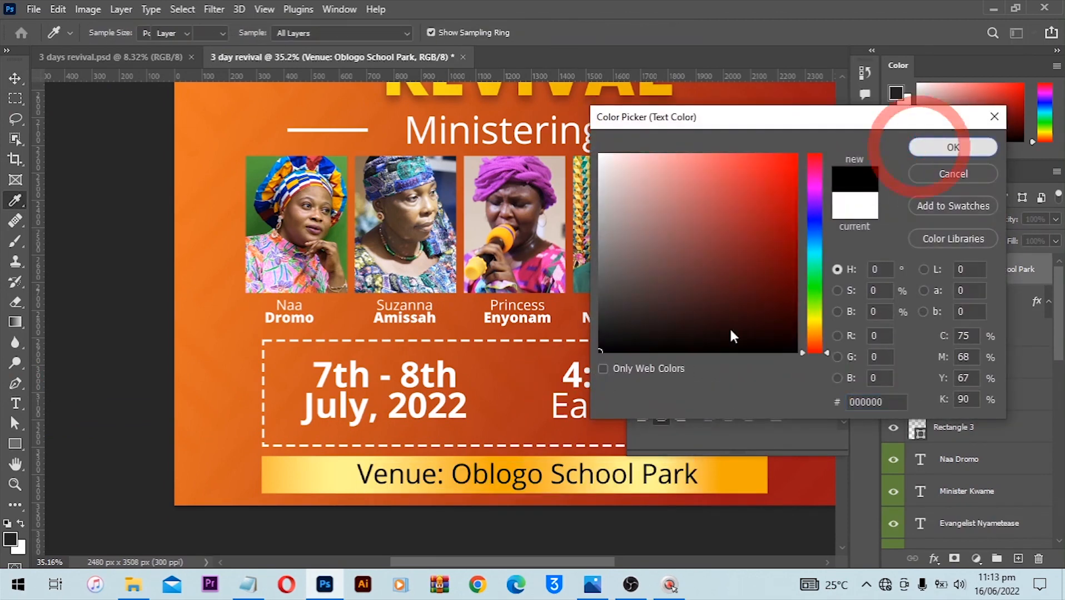
- Select the venue text together with the gold bar and nudge both slightly down
left_click(670, 474, "shift")
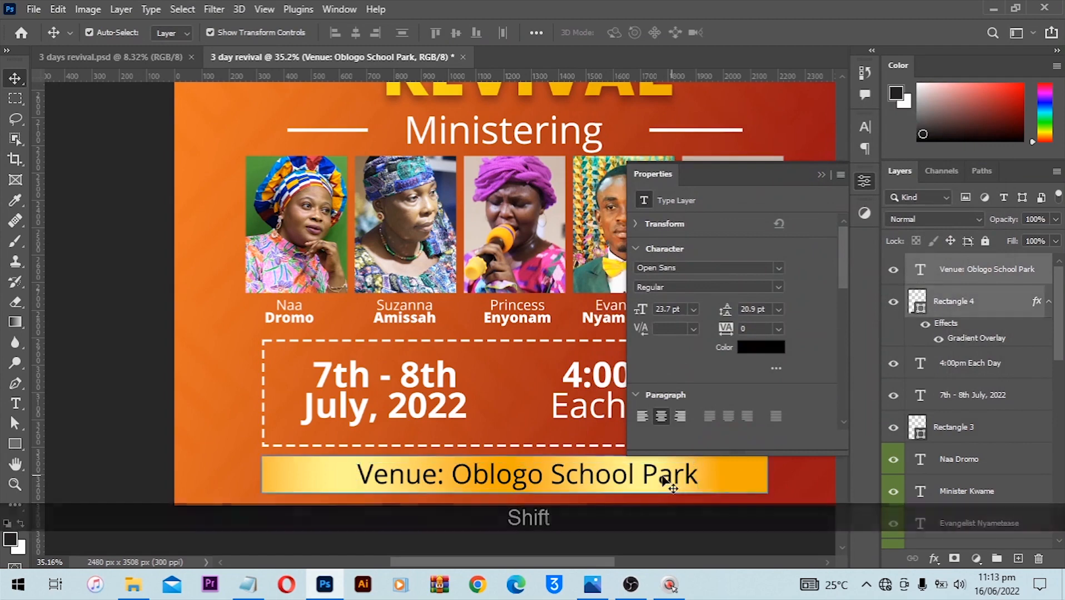
key("Down")
key("Down")
key("Down")
key("Down")
key("Down")
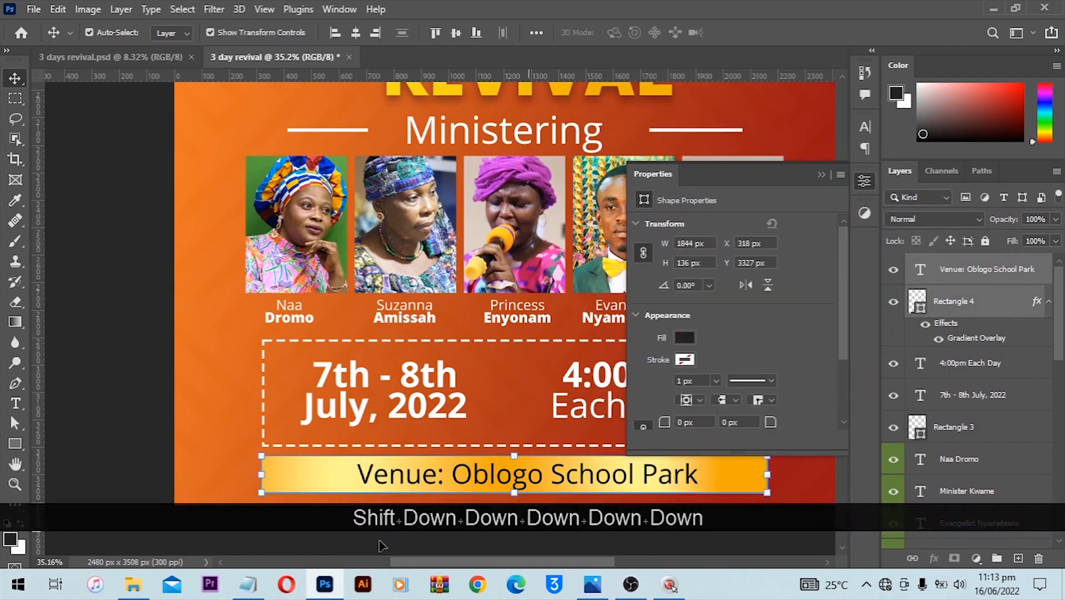
- Copy the Info line with the contact phone number from the Notepad text file and return to the flyer
left_click(249, 592)
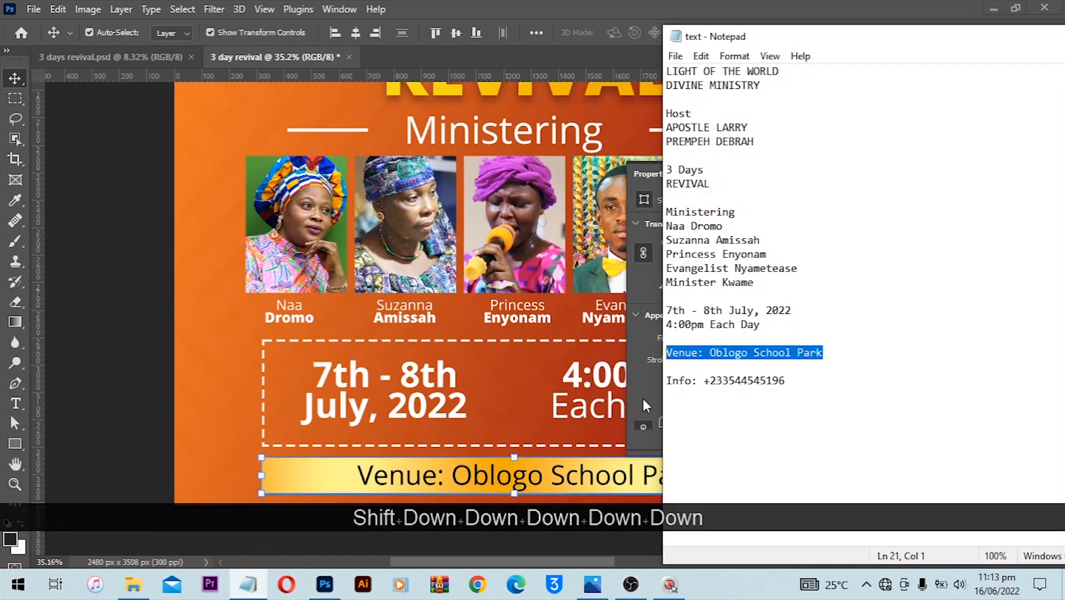
left_click_drag(806, 383, 639, 389)
key("ctrl+c")
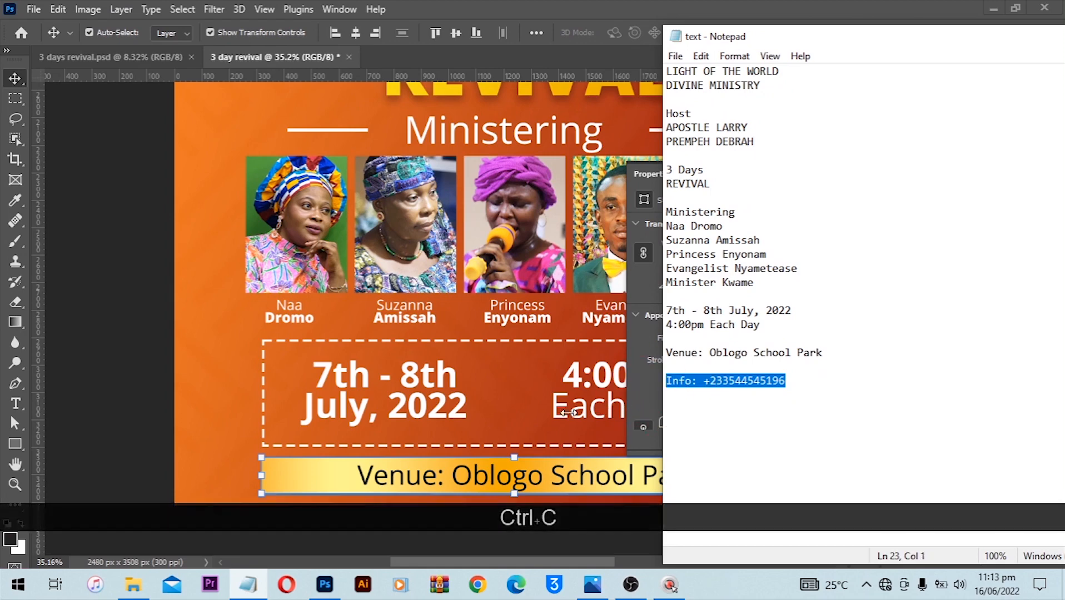
left_click(624, 228)
left_click_drag(623, 225, 499, 237)
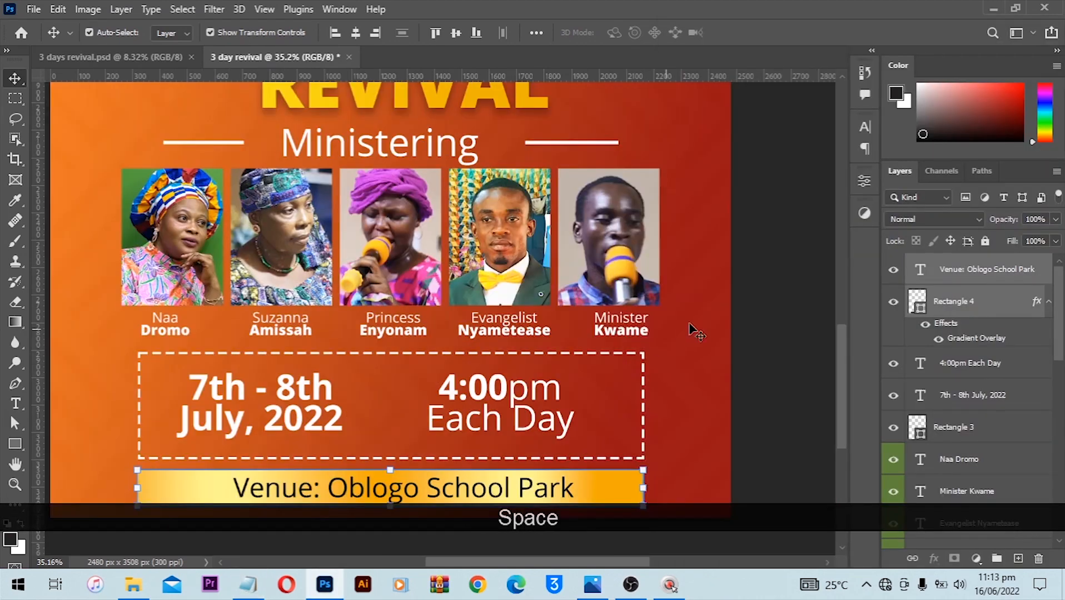
- Add the copied Info line as a new 20 pt text layer, turned vertically beside the date and time box
left_click(16, 404)
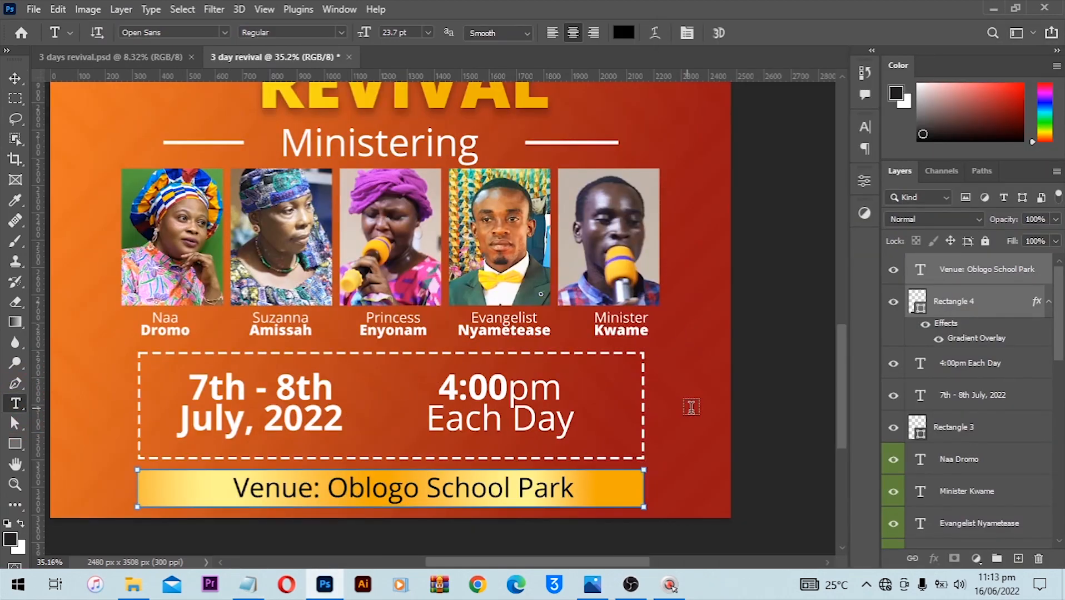
left_click(690, 411)
key("ctrl+v")
scroll(737, 391, "down", 1)
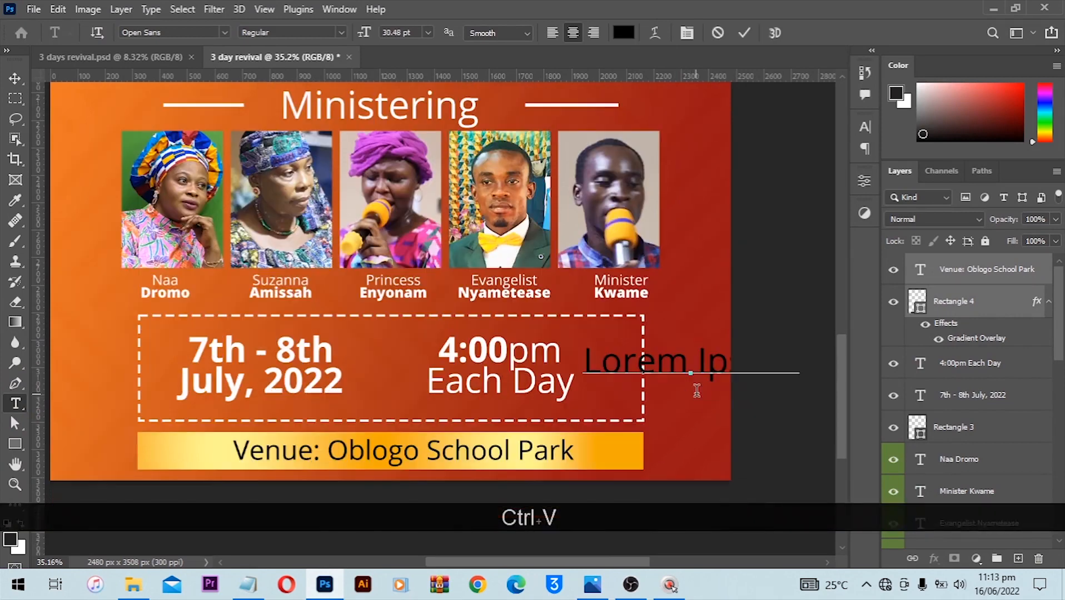
key("ctrl+a")
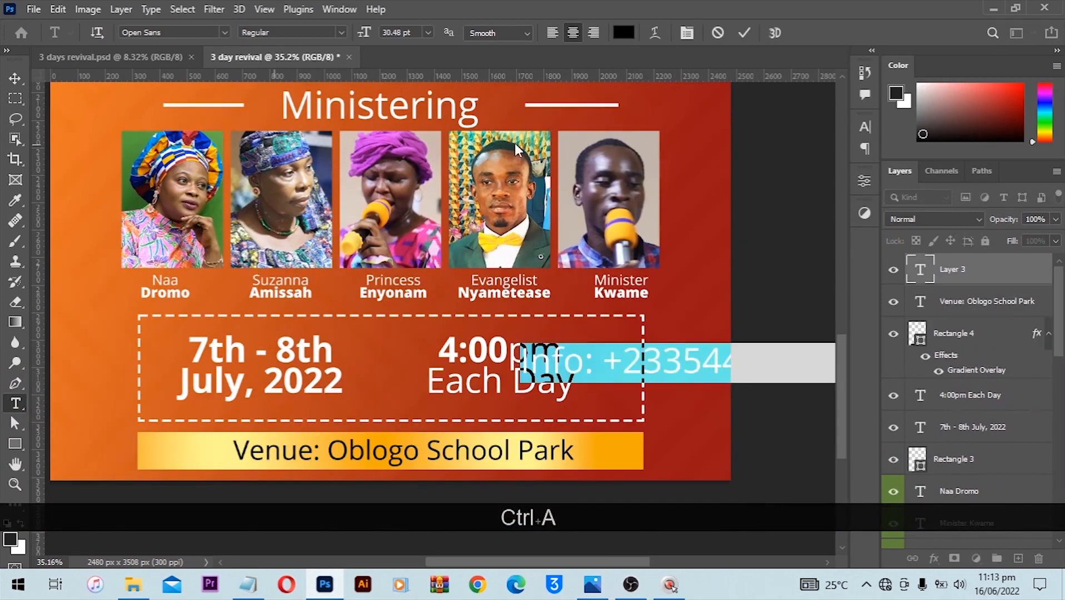
left_click(204, 52)
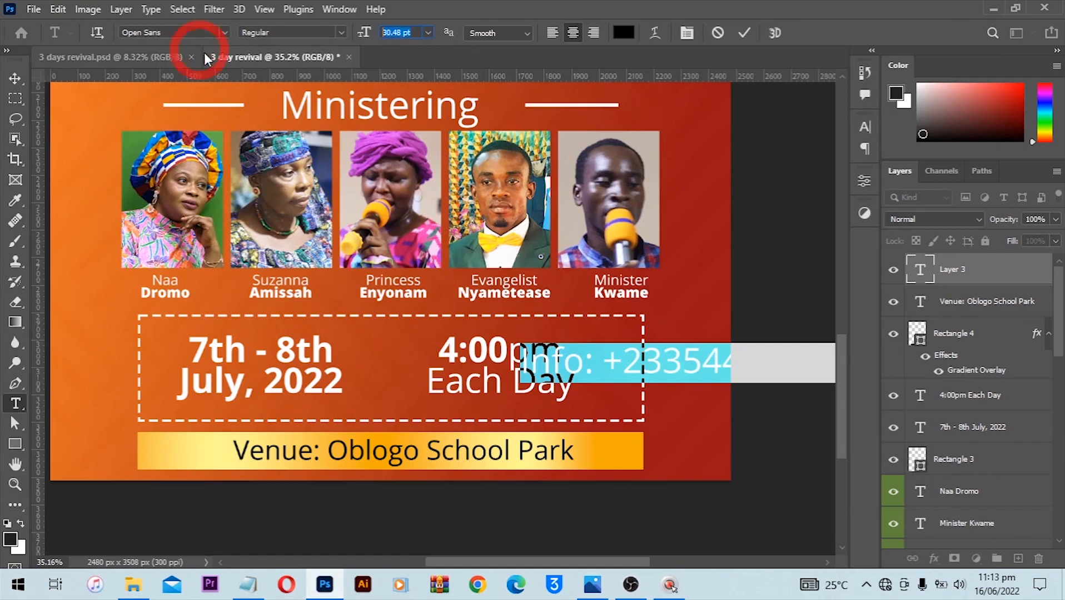
type("20")
key("Return")
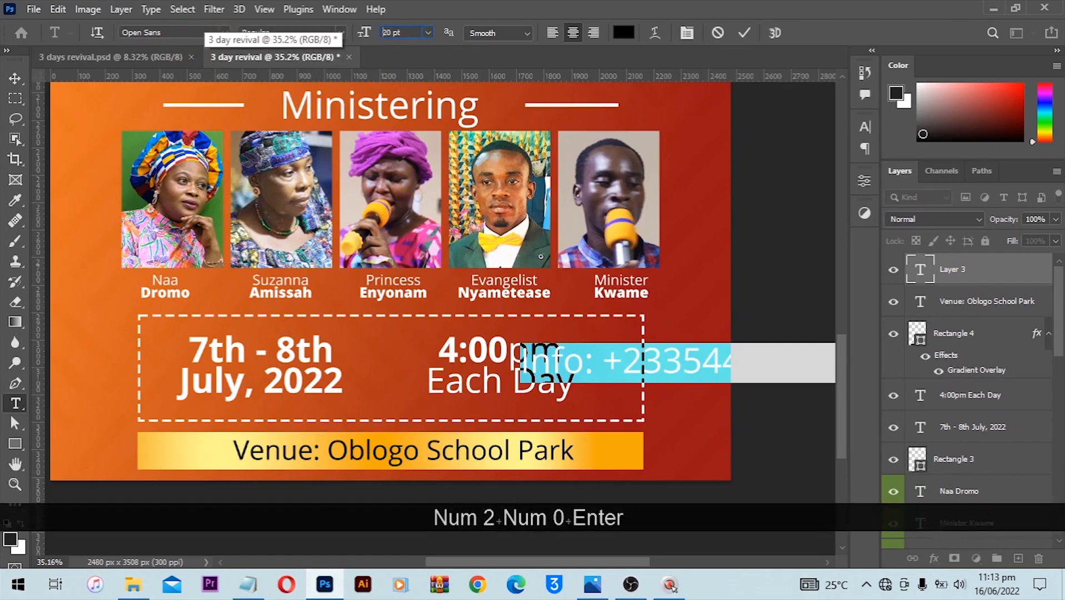
- Set the vertical Info text color to white, ffffff
left_click(865, 133)
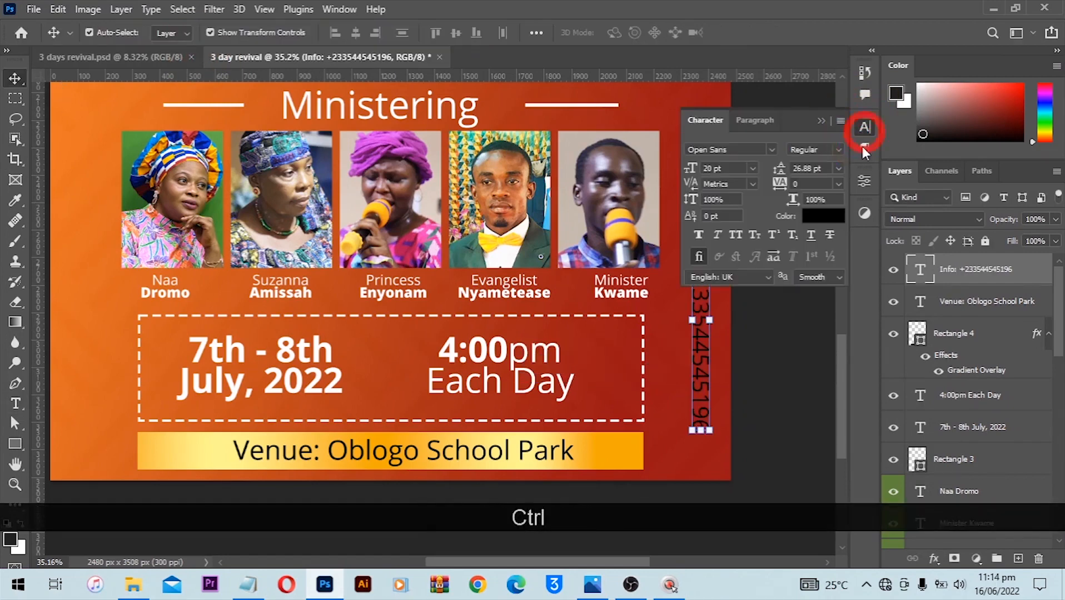
left_click(827, 223)
type("ffffff")
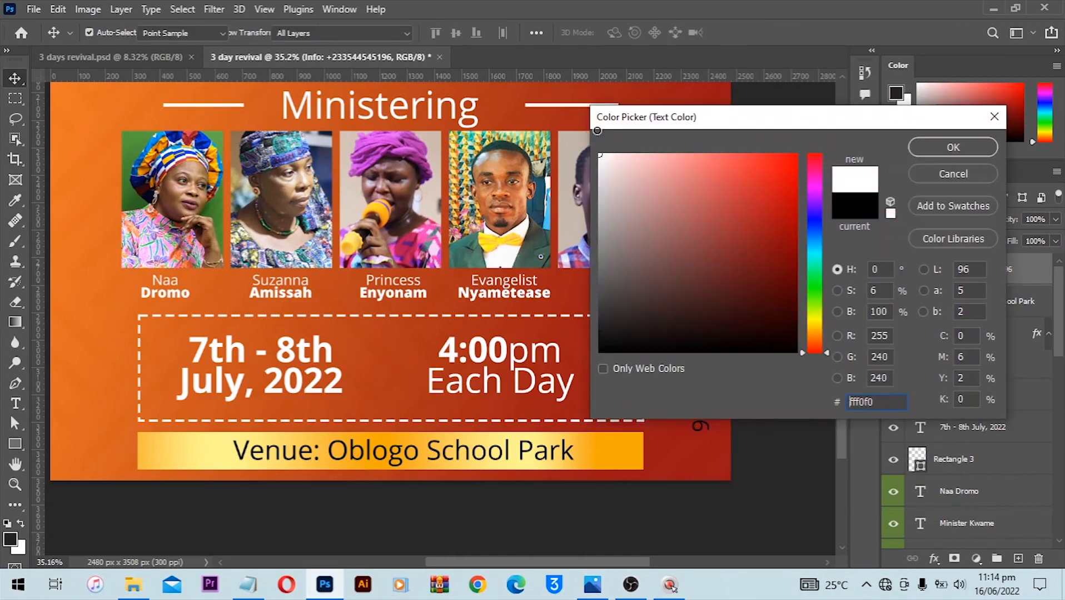
key("Return")
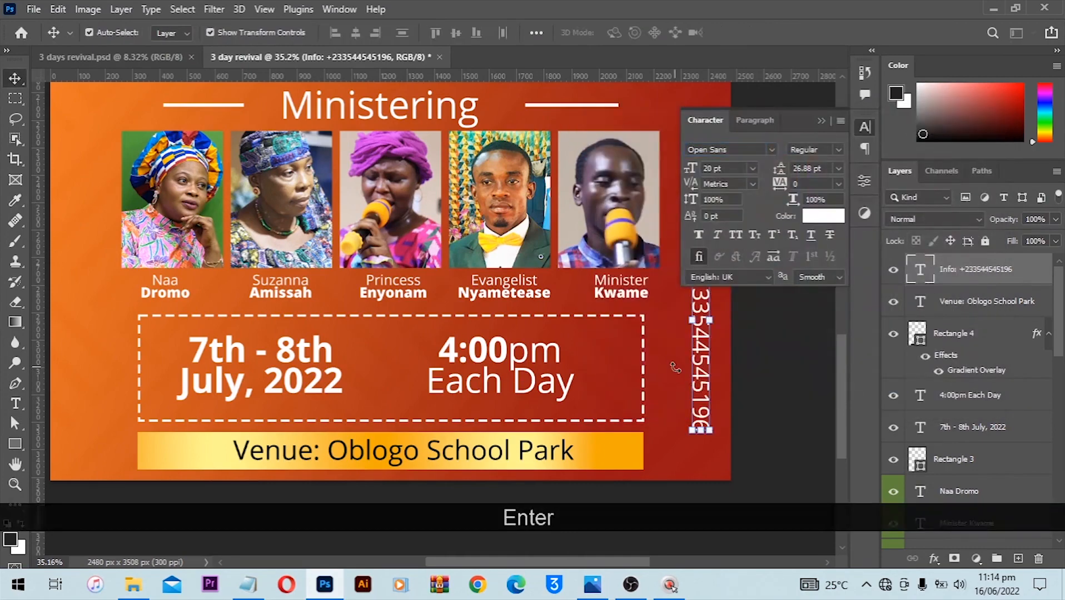
- Scale the vertical Info text down to about 79% near the flyer's right edge
key("ctrl+t")
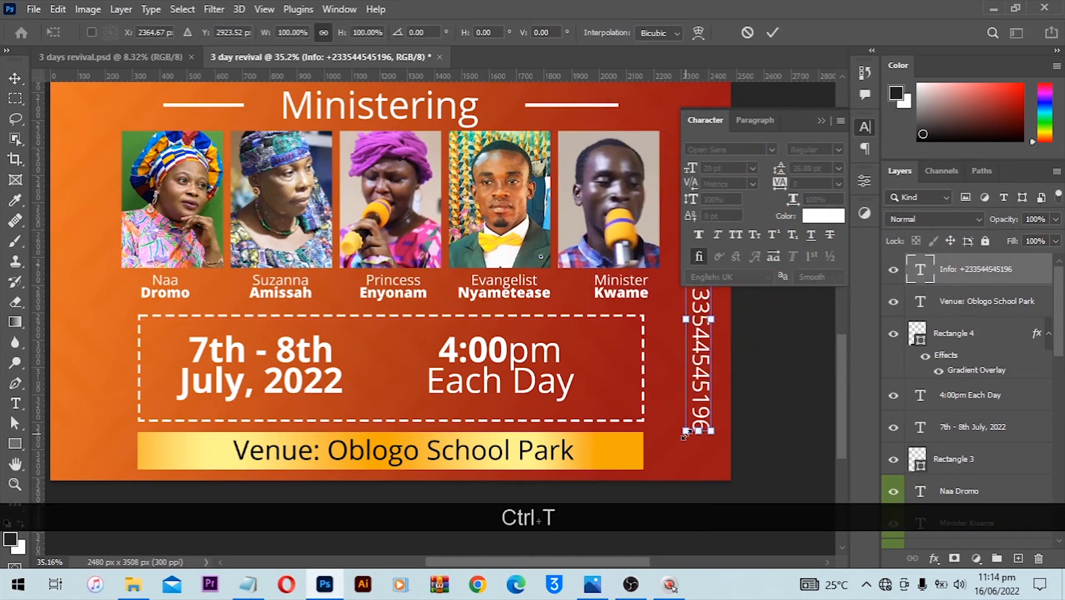
left_click_drag(710, 428, 701, 389)
key("Return")
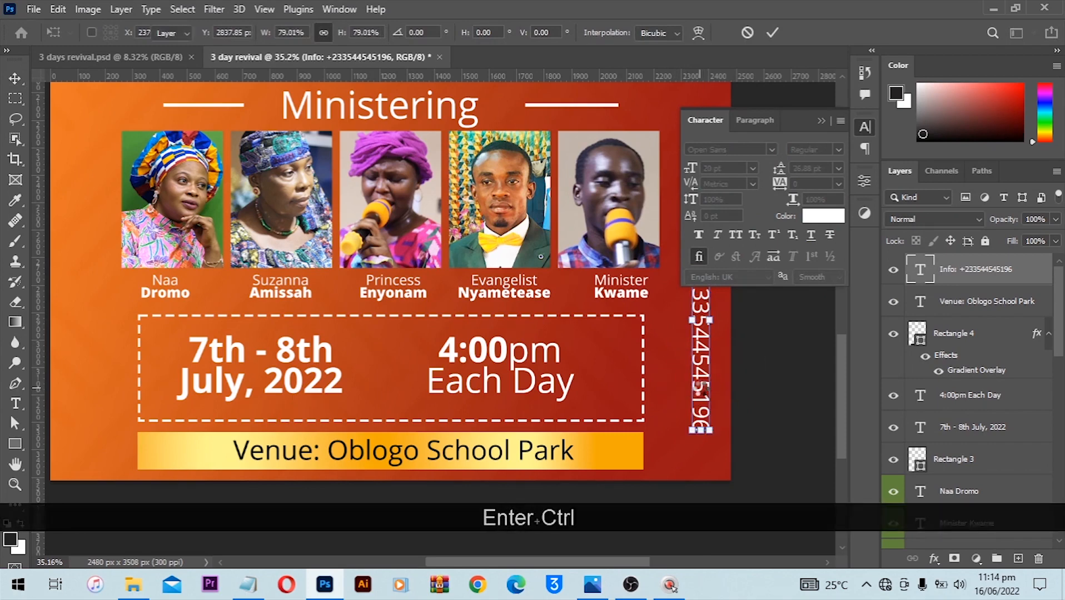
- Compare the whole flyer with the reference design in 3 days revival.psd and return to the flyer document
key("ctrl+0")
left_click(821, 120)
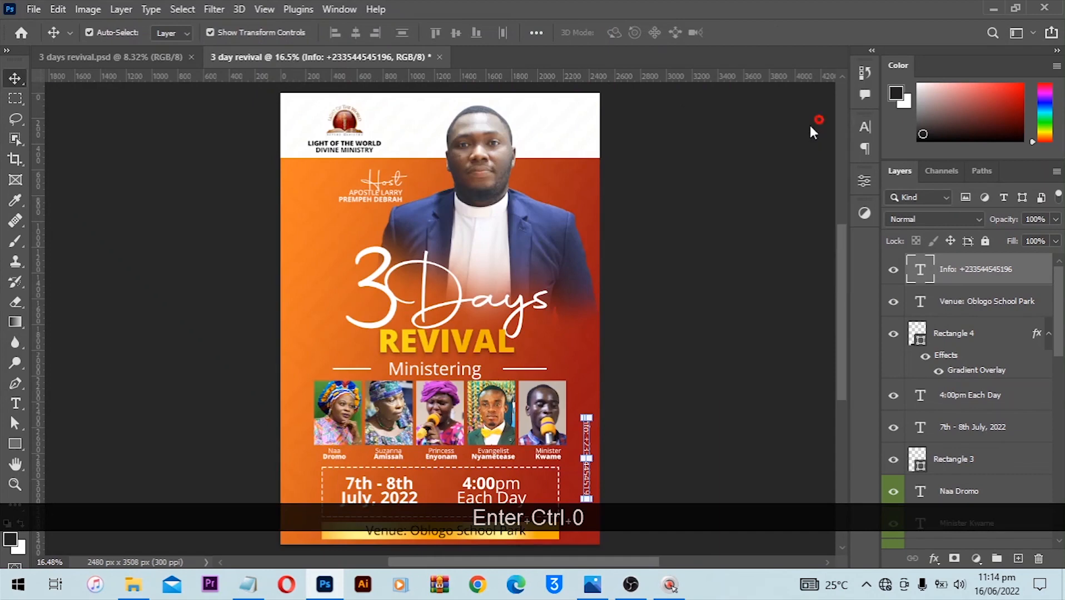
left_click(713, 185)
left_click(165, 56)
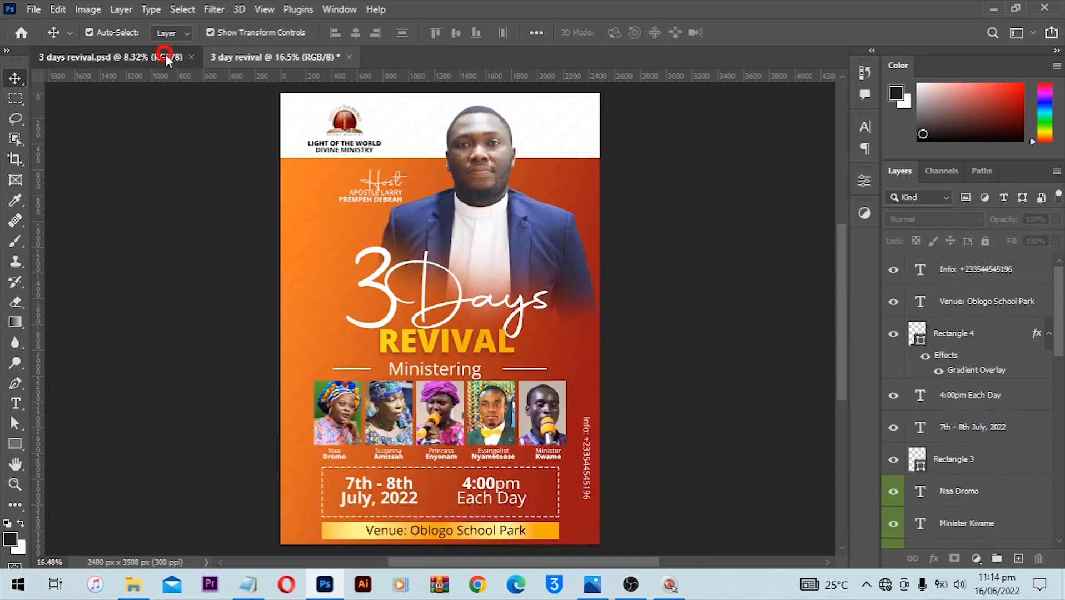
scroll(453, 247, "up", 1)
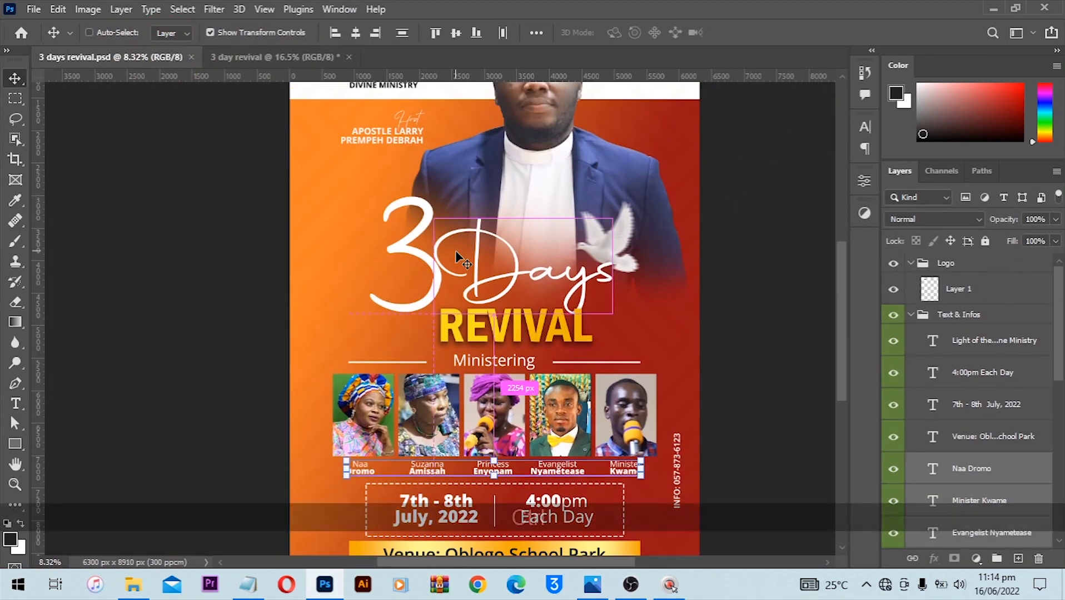
key("ctrl+0")
left_click(272, 56)
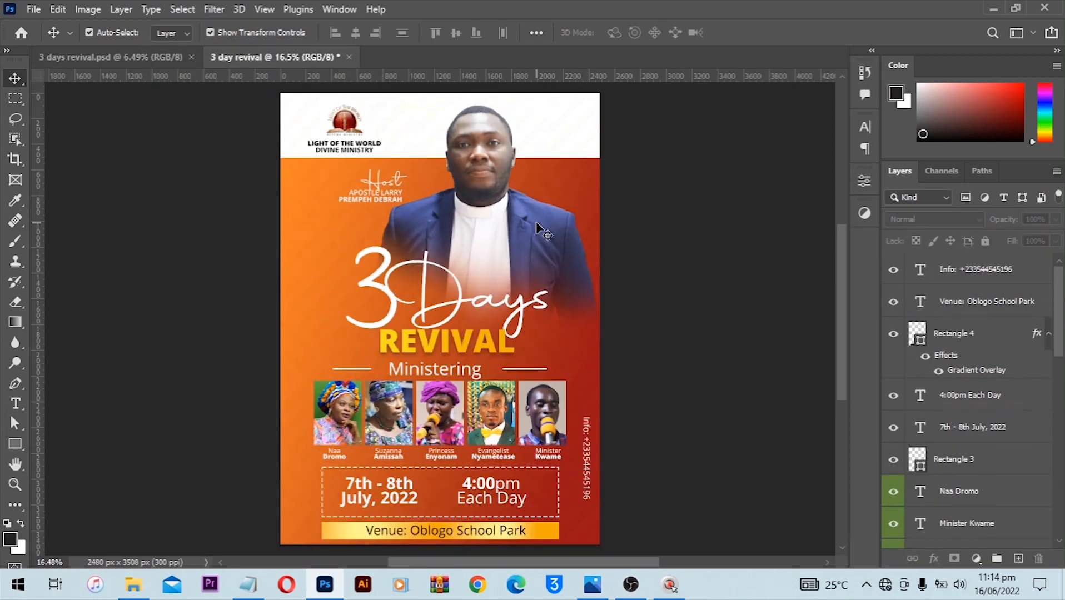